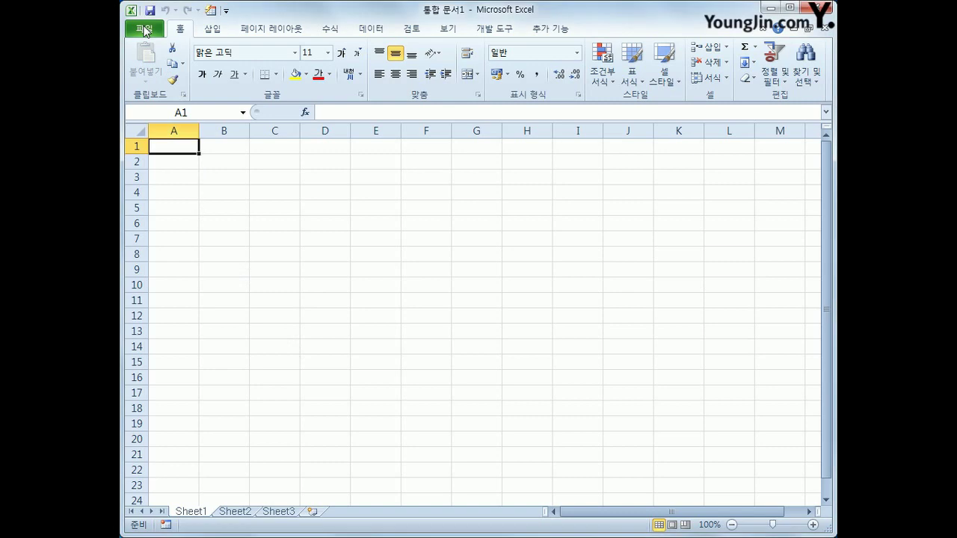
Open the 기출문제따라하기 workbook from C:\2017컴활2급(2010버전)\기출문제따라하기
{"action": "left_click", "coordinate": [144, 30]}
{"action": "key", "text": "Escape"}
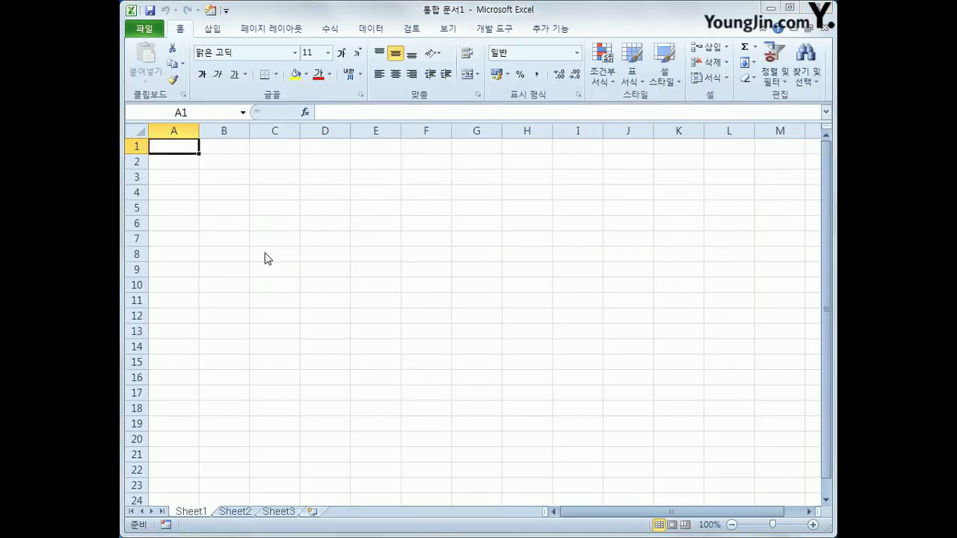
{"action": "key", "text": "ctrl+o"}
{"action": "left_click_drag", "start_coordinate": [353, 107], "coordinate": [319, 103]}
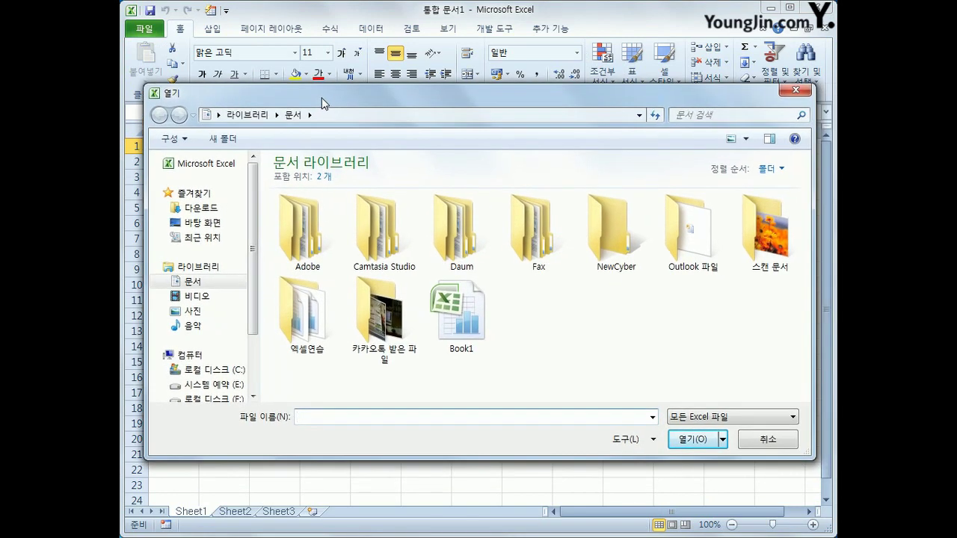
{"action": "left_click", "coordinate": [195, 371]}
{"action": "left_click", "coordinate": [313, 196]}
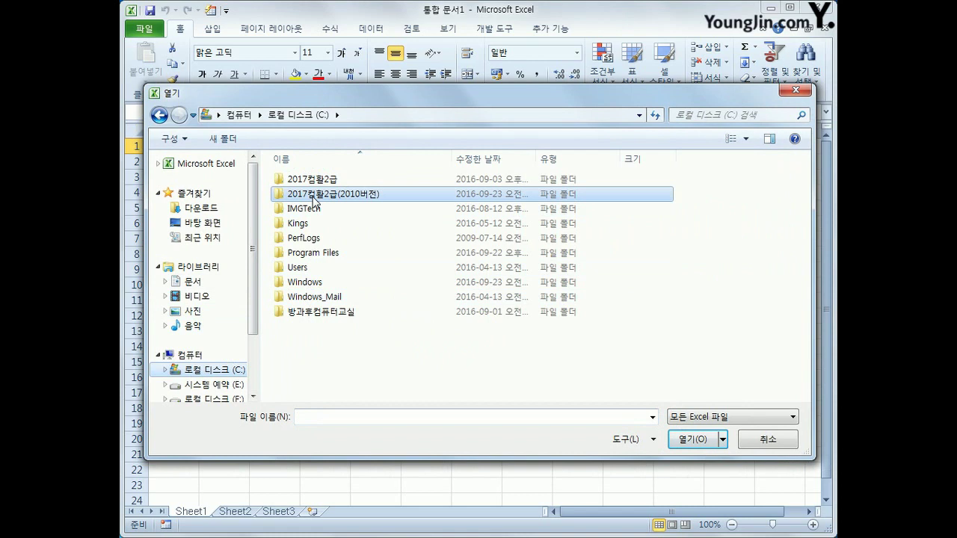
{"action": "double_click", "coordinate": [314, 196]}
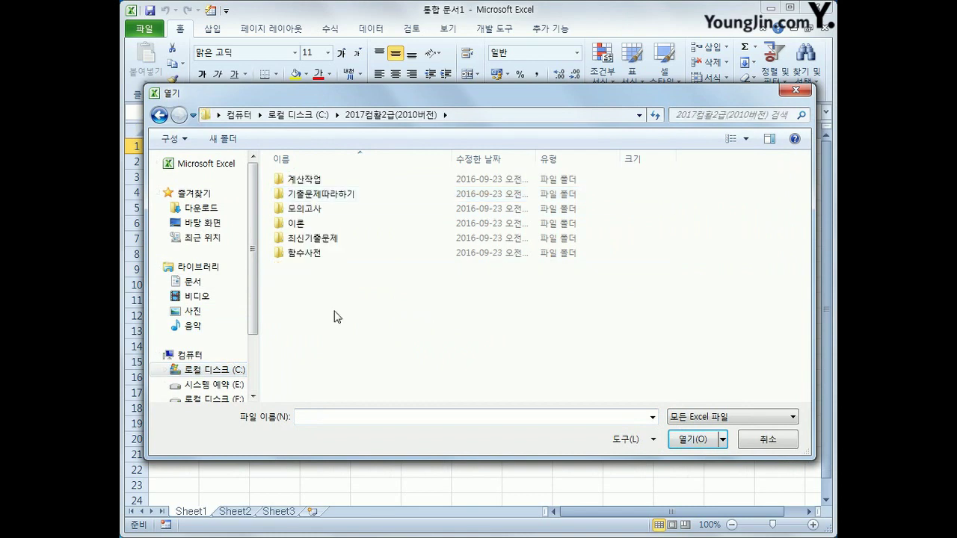
{"action": "double_click", "coordinate": [320, 194]}
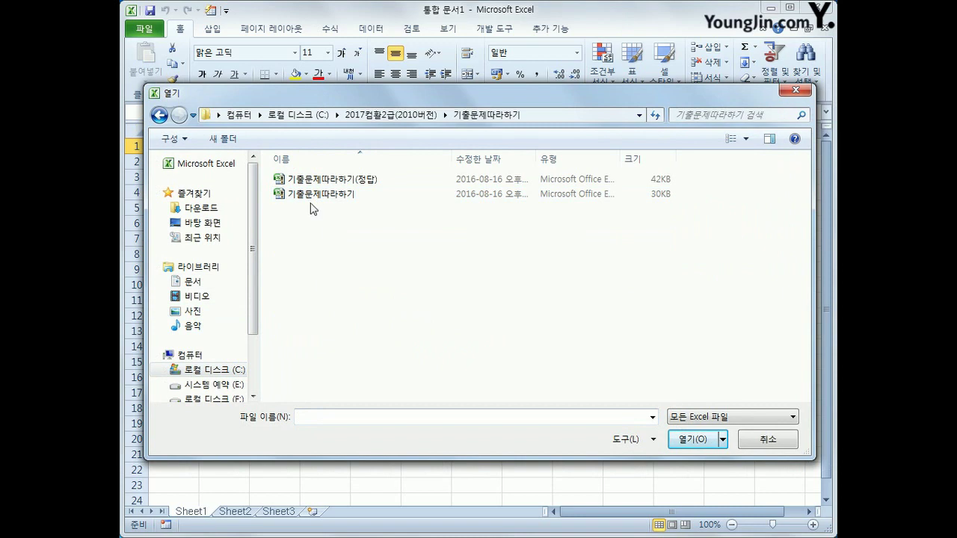
{"action": "left_click", "coordinate": [313, 206]}
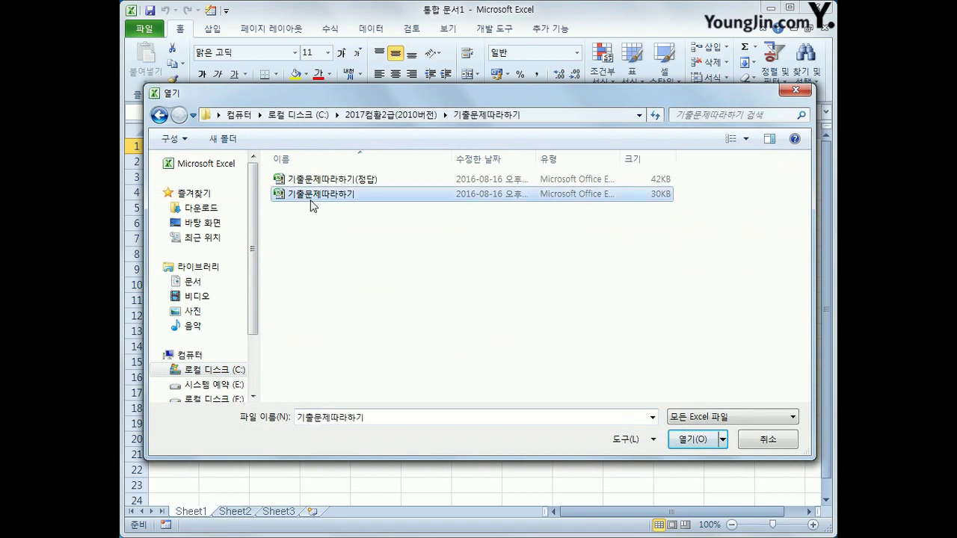
{"action": "left_click", "coordinate": [682, 441]}
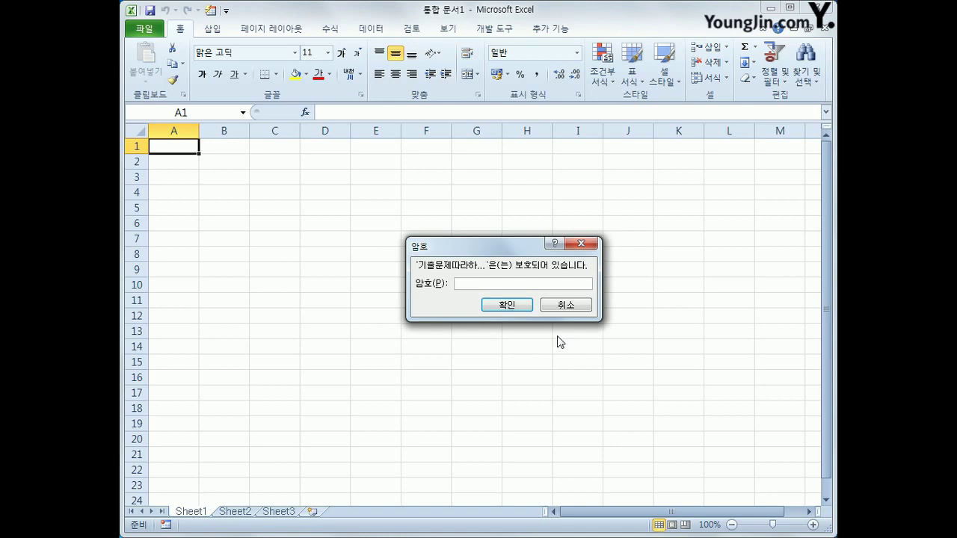
Enter the workbook password and confirm it to unlock 기출문제따라하기
{"action": "type", "text": "1234567"}
{"action": "left_click", "coordinate": [507, 305]}
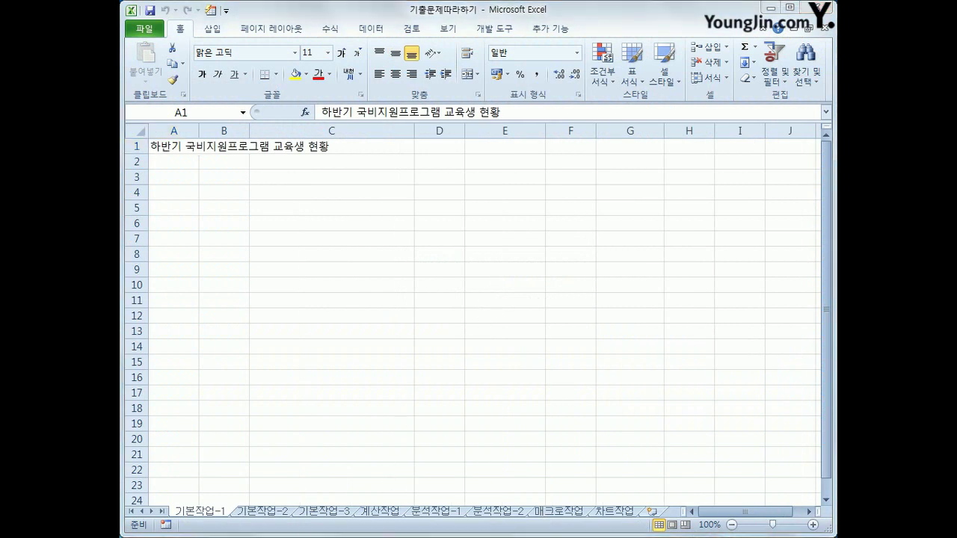
{"action": "mouse_move", "coordinate": [164, 515]}
{"action": "left_mouse_down"}
{"action": "mouse_move", "coordinate": [209, 533]}
{"action": "mouse_move", "coordinate": [318, 533]}
{"action": "mouse_move", "coordinate": [363, 505]}
{"action": "mouse_move", "coordinate": [222, 493]}
{"action": "mouse_move", "coordinate": [166, 516]}
{"action": "left_mouse_up"}
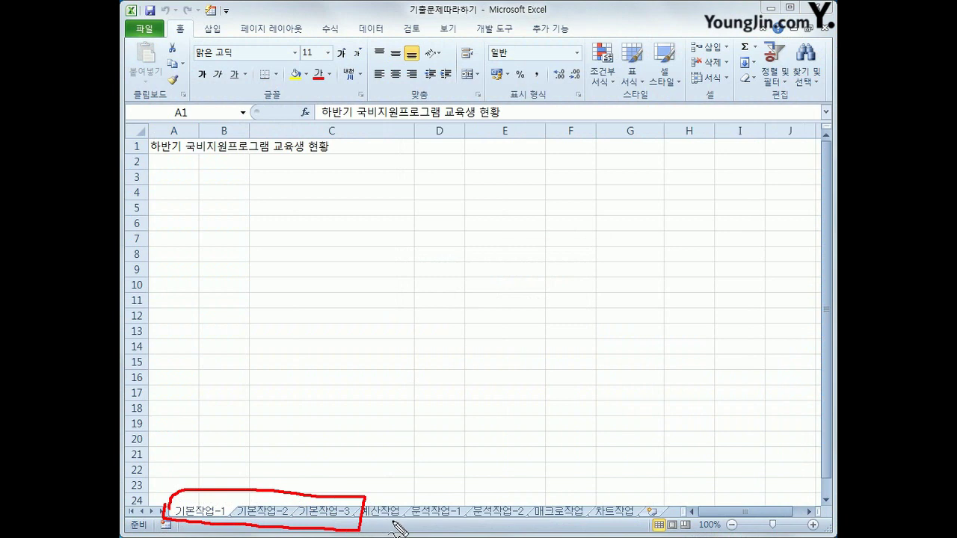
{"action": "mouse_move", "coordinate": [378, 527]}
{"action": "left_mouse_down"}
{"action": "mouse_move", "coordinate": [396, 500]}
{"action": "mouse_move", "coordinate": [394, 525]}
{"action": "left_mouse_up"}
{"action": "mouse_move", "coordinate": [493, 534]}
{"action": "left_mouse_down"}
{"action": "mouse_move", "coordinate": [417, 516]}
{"action": "mouse_move", "coordinate": [509, 497]}
{"action": "mouse_move", "coordinate": [524, 521]}
{"action": "mouse_move", "coordinate": [513, 533]}
{"action": "left_mouse_up"}
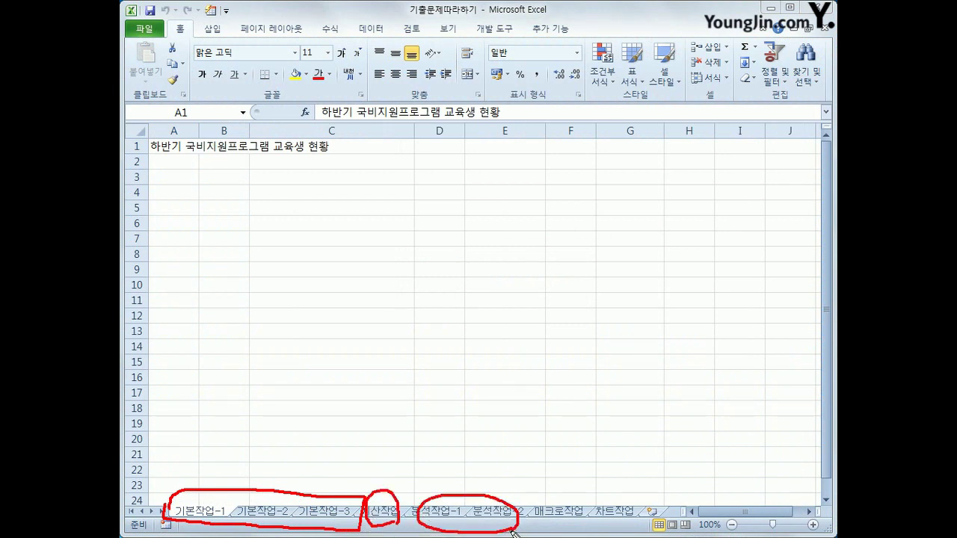
{"action": "mouse_move", "coordinate": [617, 529]}
{"action": "left_mouse_down"}
{"action": "mouse_move", "coordinate": [558, 531]}
{"action": "mouse_move", "coordinate": [633, 495]}
{"action": "mouse_move", "coordinate": [618, 532]}
{"action": "left_mouse_up"}
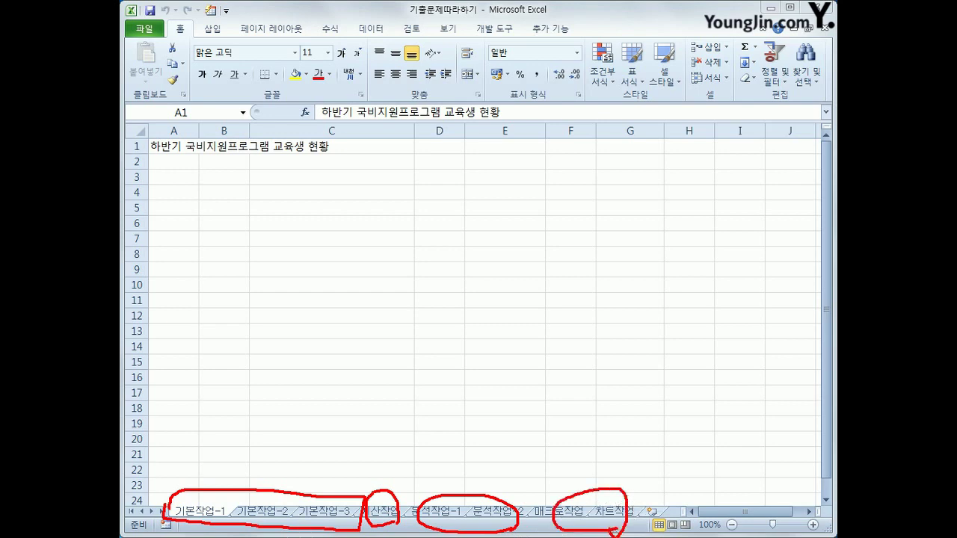
{"action": "key", "text": "Escape"}
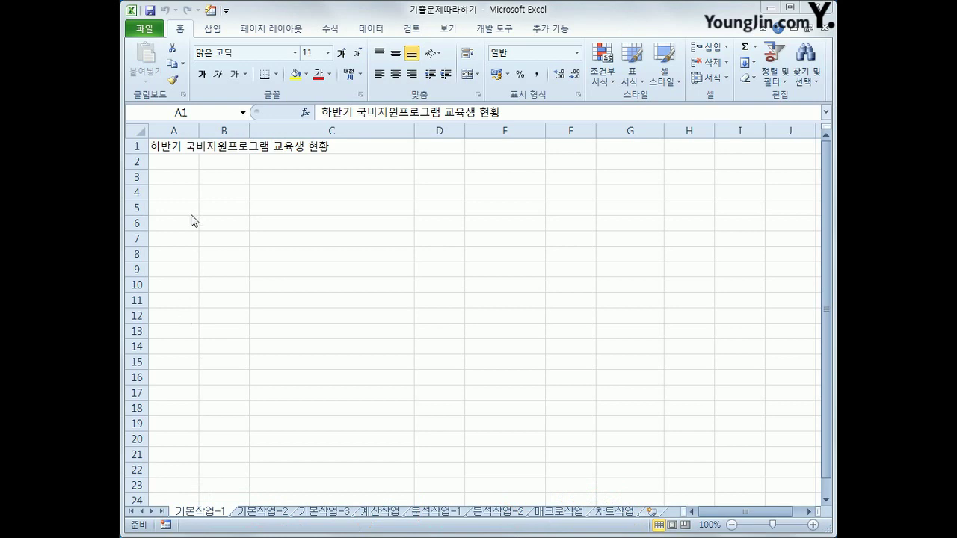
Select A3:G12 and enter 회원번호 in A3, stepping down through the block
{"action": "left_click", "coordinate": [169, 180]}
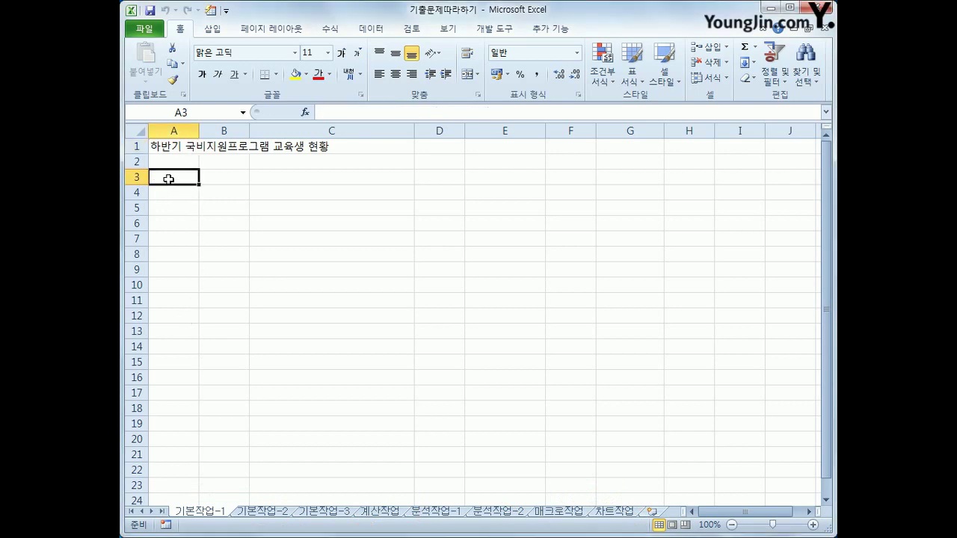
{"action": "left_click_drag", "start_coordinate": [169, 180], "coordinate": [627, 317]}
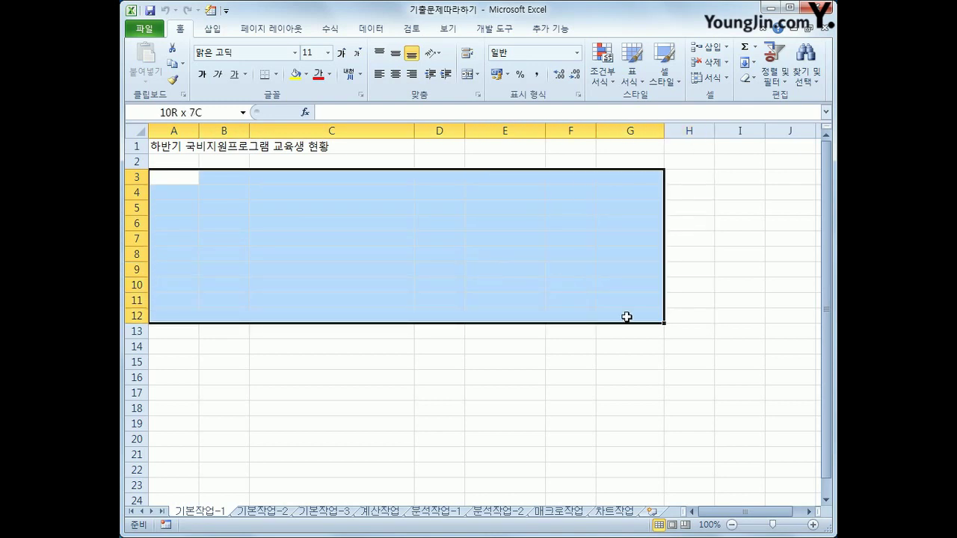
{"action": "left_click_drag", "start_coordinate": [627, 317], "coordinate": [627, 317]}
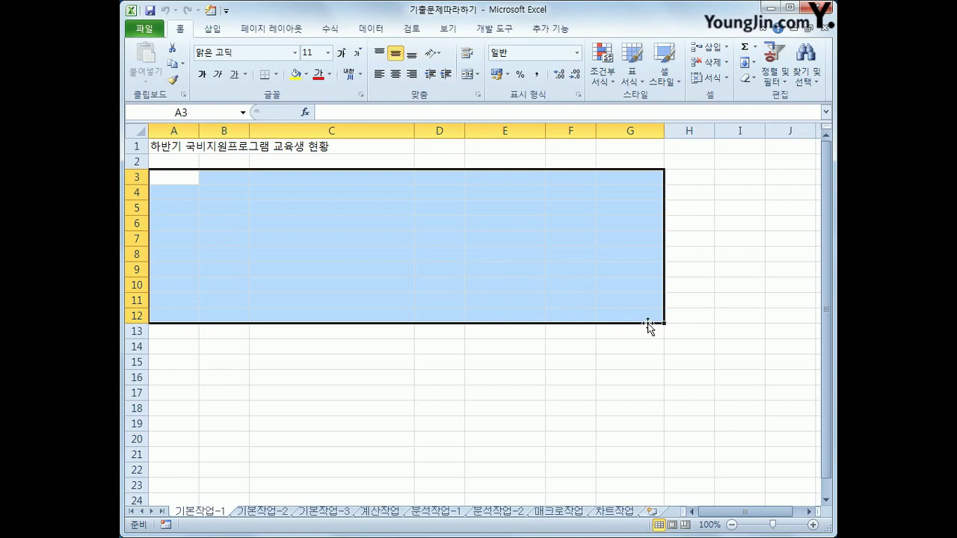
{"action": "type", "text": "회원번호"}
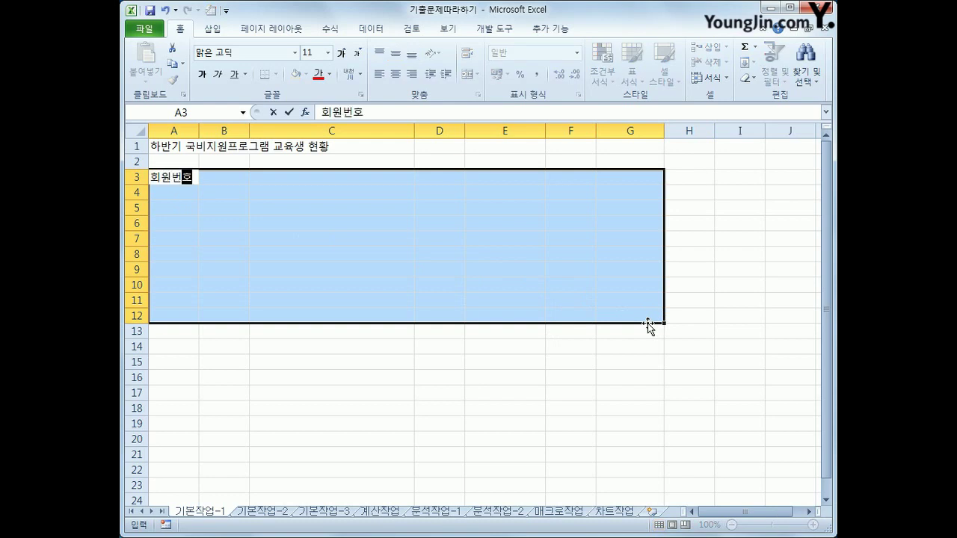
{"action": "key", "text": "Return"}
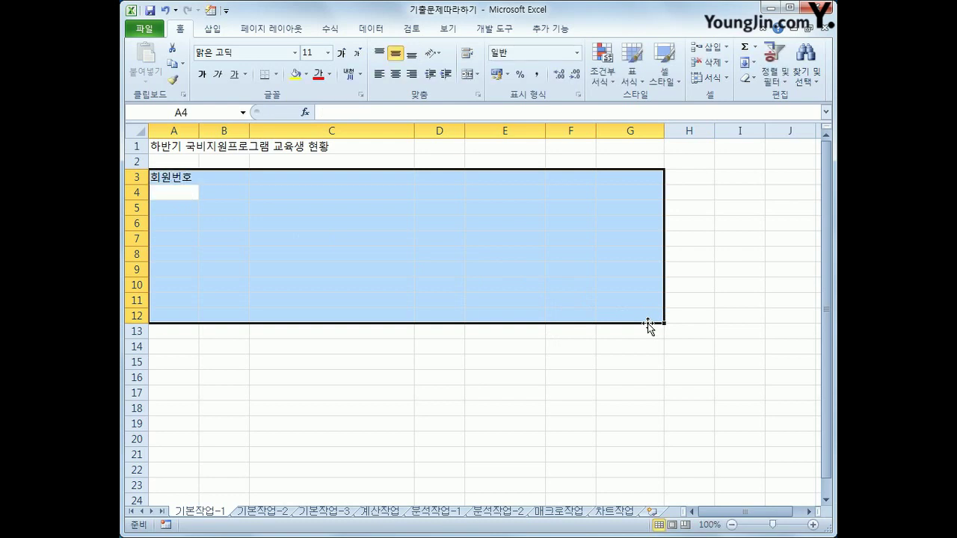
{"action": "key", "text": "Return"}
{"action": "key", "text": "Return"}
{"action": "key", "text": "Return"}
{"action": "key", "text": "Return"}
{"action": "key", "text": "Return"}
{"action": "key", "text": "Return"}
{"action": "key", "text": "Return"}
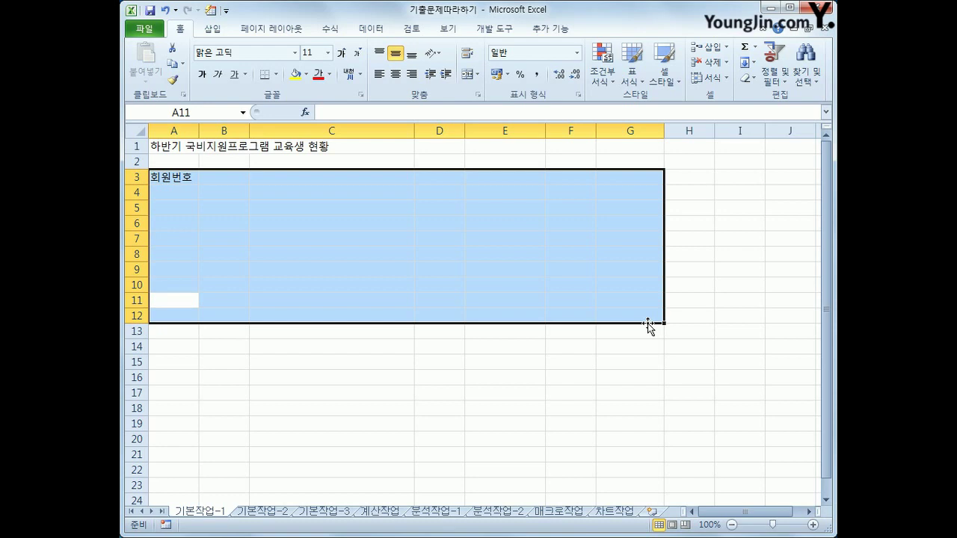
{"action": "key", "text": "Return"}
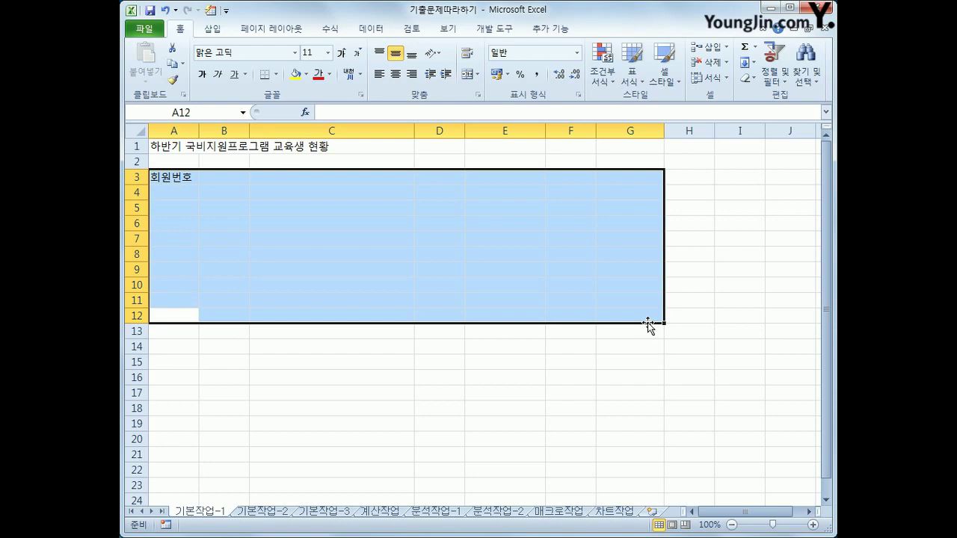
{"action": "key", "text": "Return"}
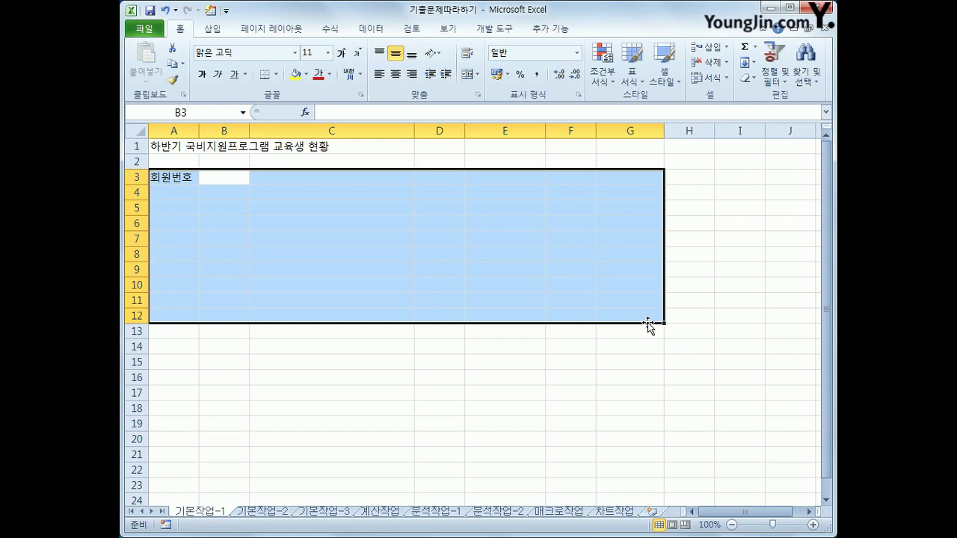
Move across header cells C3 to F3, then to A4 and B3
{"action": "left_click", "coordinate": [326, 178]}
{"action": "left_click", "coordinate": [436, 180]}
{"action": "left_click", "coordinate": [514, 175]}
{"action": "left_click", "coordinate": [556, 178]}
{"action": "left_click", "coordinate": [175, 193]}
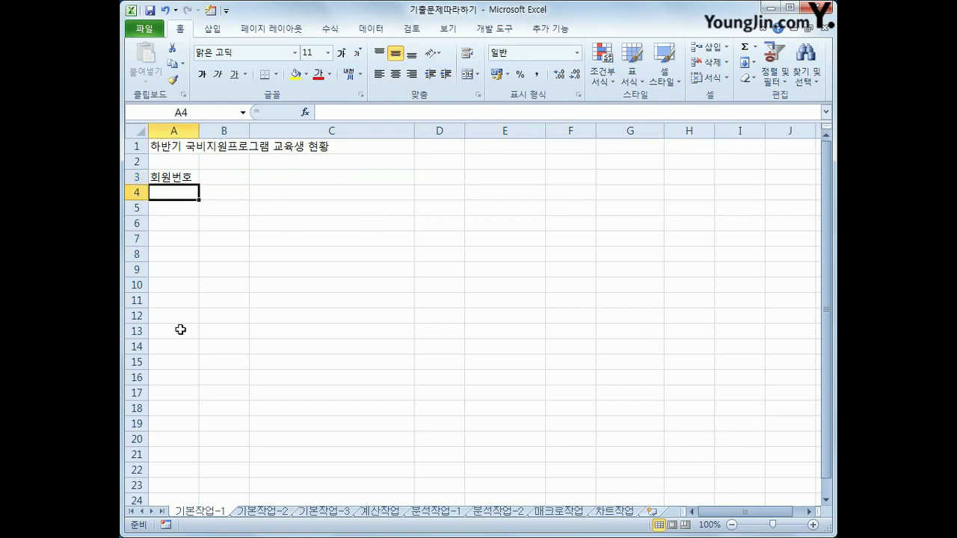
{"action": "left_click", "coordinate": [217, 181]}
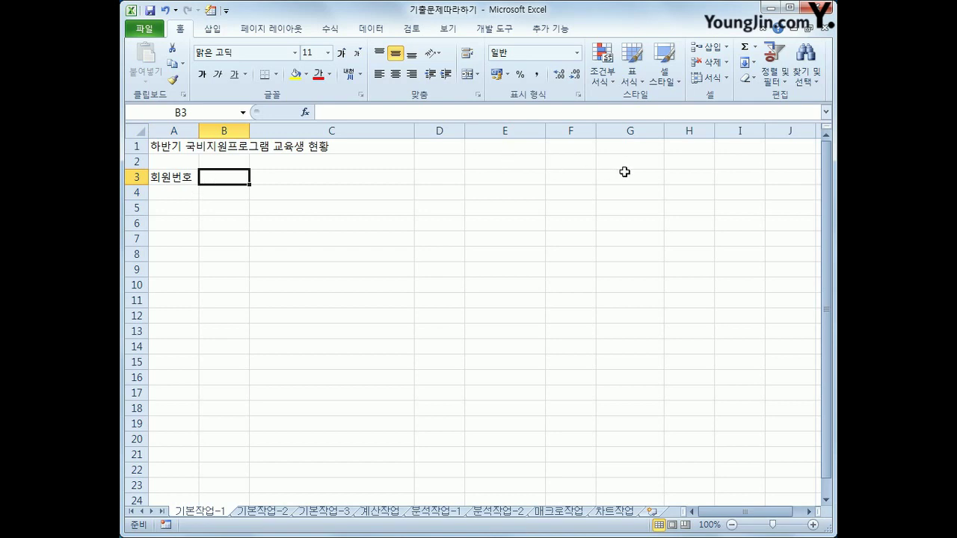
Type 2017년12월 into cell G2 and reselect G2 to check it
{"action": "left_click", "coordinate": [625, 167]}
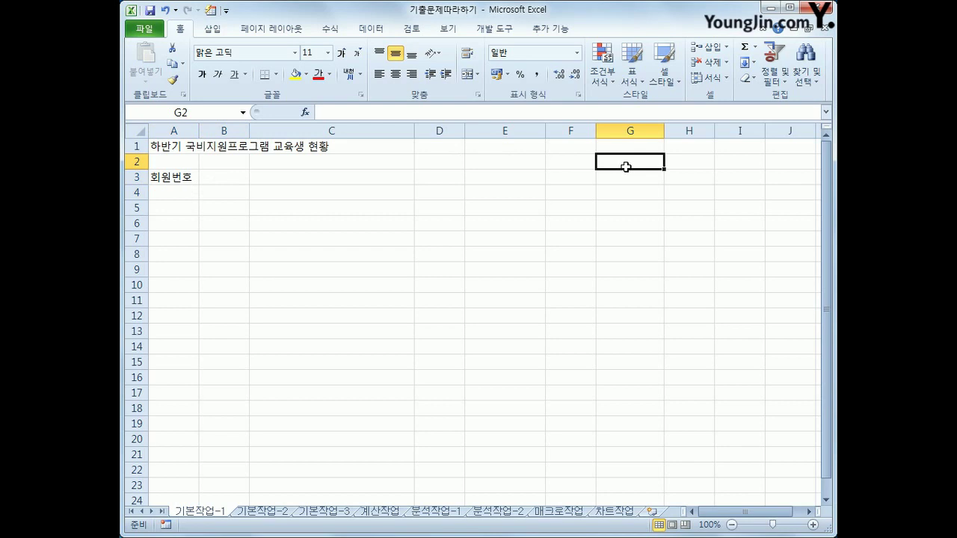
{"action": "type", "text": "2017ㄴ년12워"}
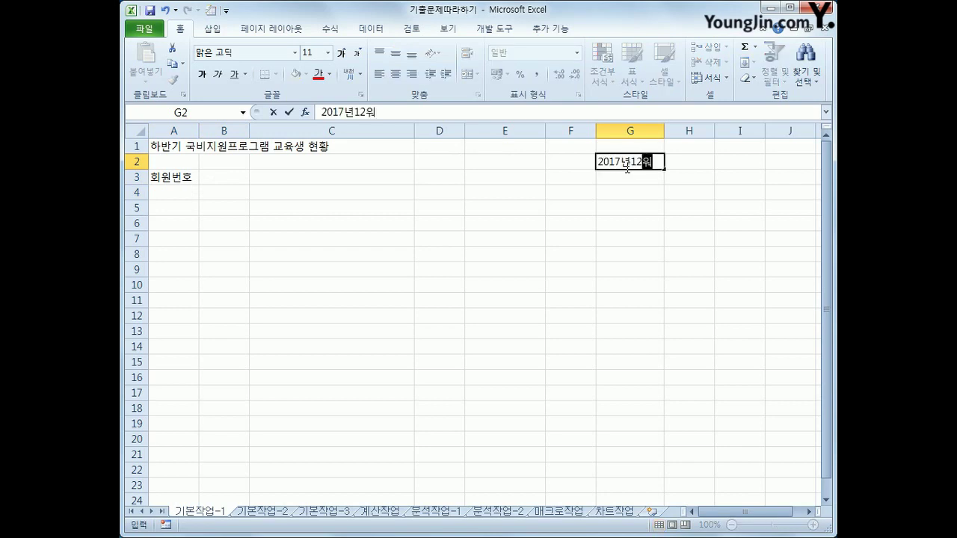
{"action": "type", "text": "ㄹ"}
{"action": "key", "text": "Return"}
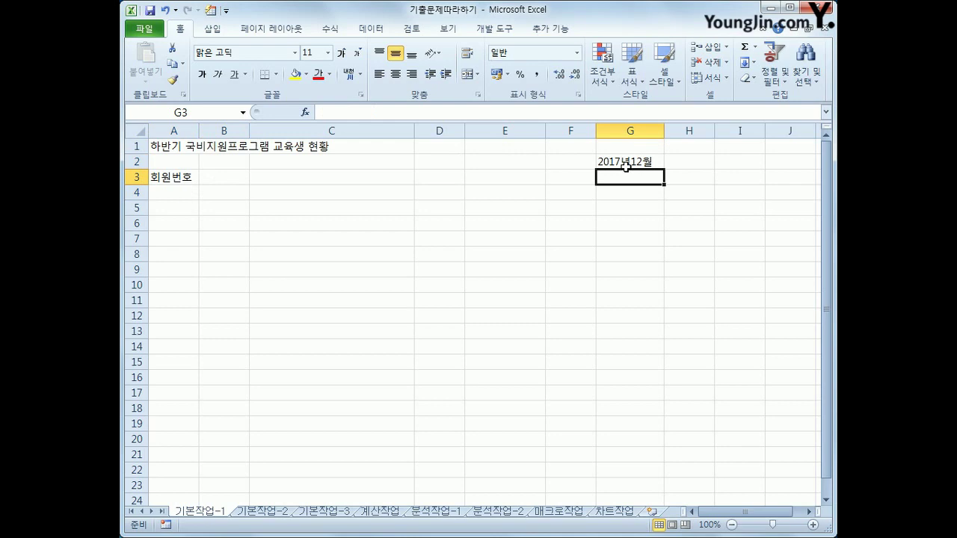
{"action": "left_click", "coordinate": [628, 162]}
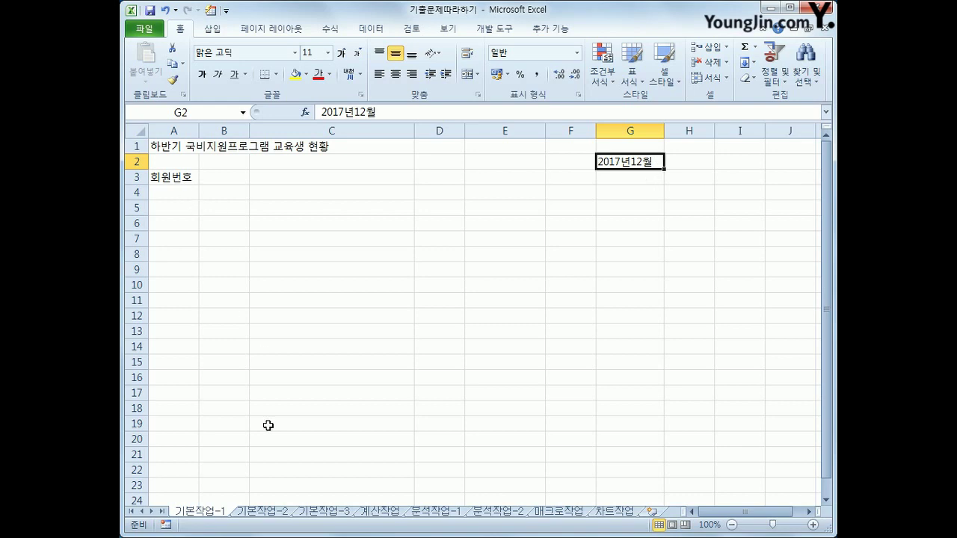
Switch to the 기본작업-2 sheet and select the title cells A1:F1
{"action": "left_click", "coordinate": [261, 512]}
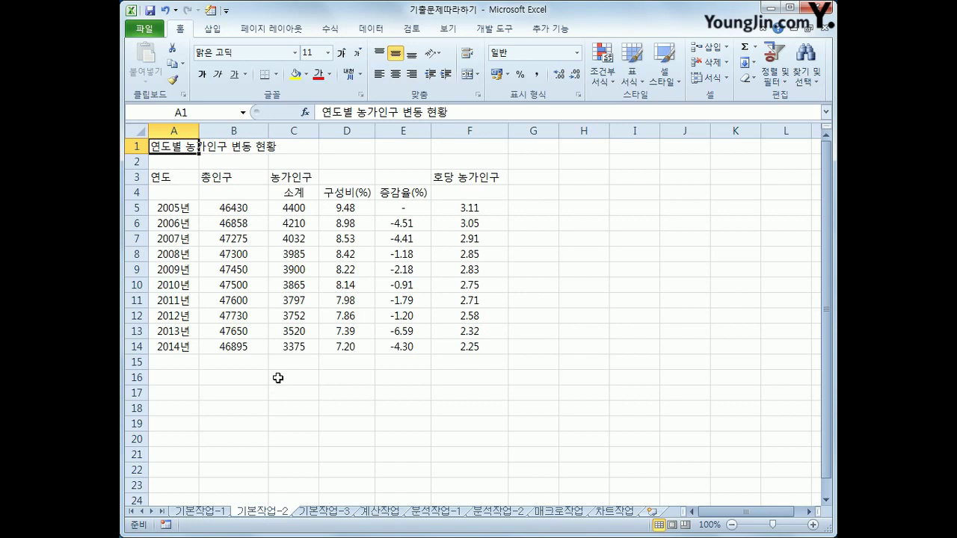
{"action": "left_click_drag", "start_coordinate": [184, 148], "coordinate": [464, 147]}
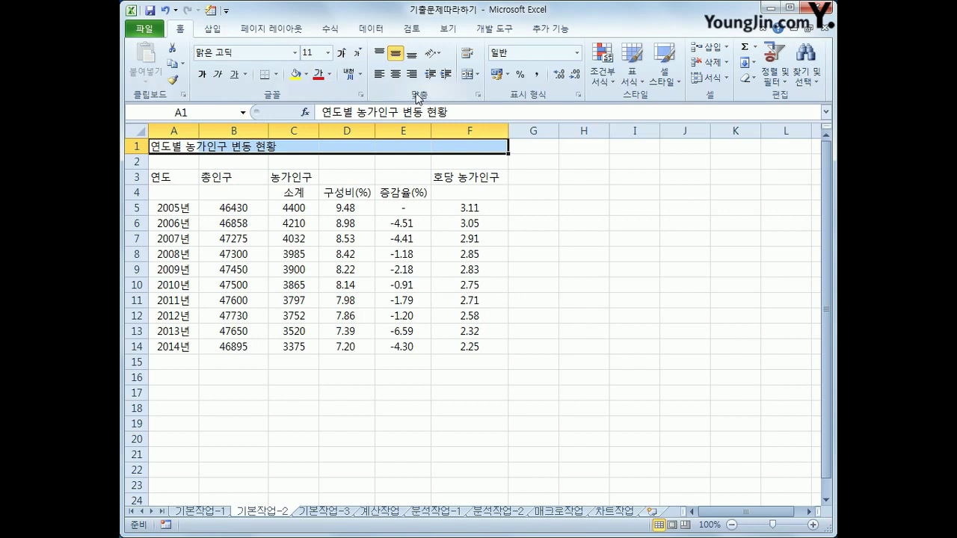
Merge and centre the title across A1:F1 and set its font to 휴먼옛체
{"action": "left_click", "coordinate": [465, 78]}
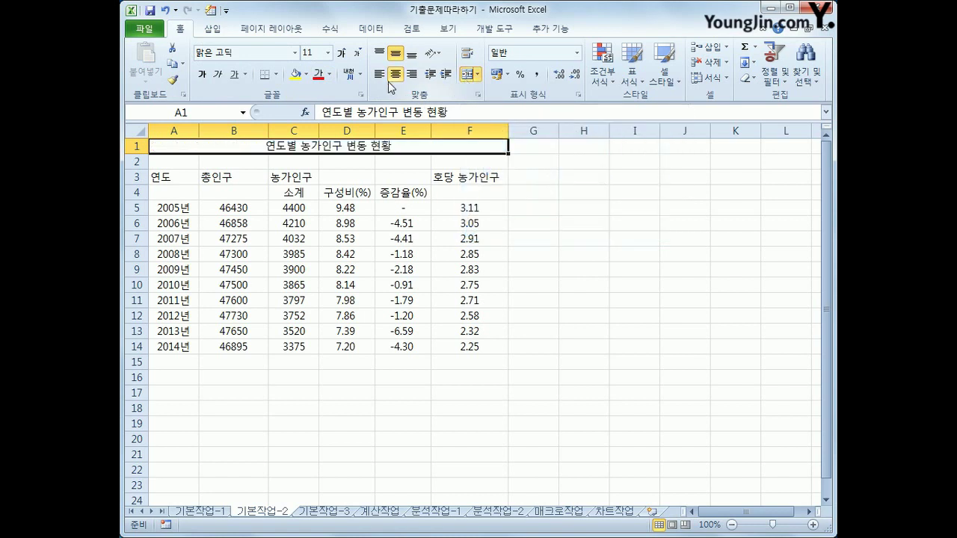
{"action": "left_click", "coordinate": [296, 54]}
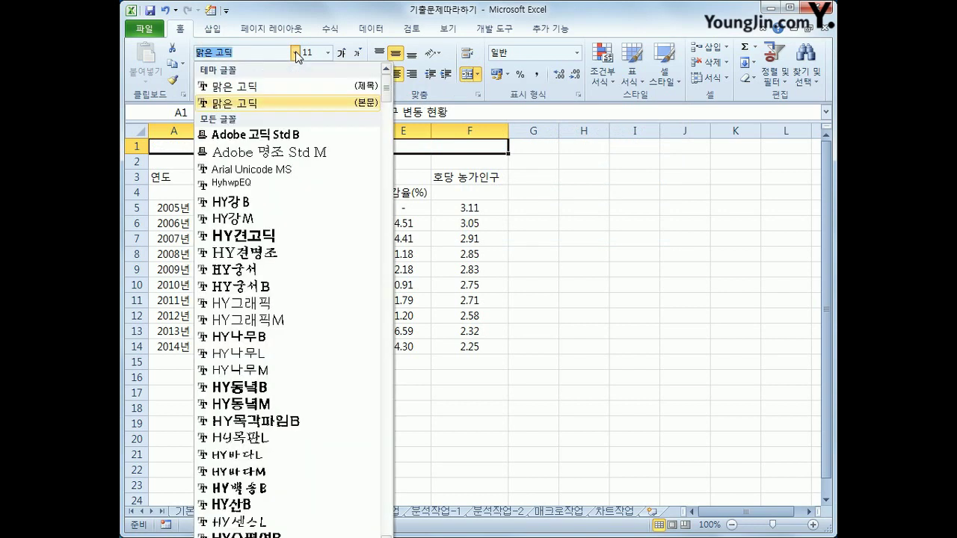
{"action": "left_click_drag", "start_coordinate": [386, 91], "coordinate": [386, 190]}
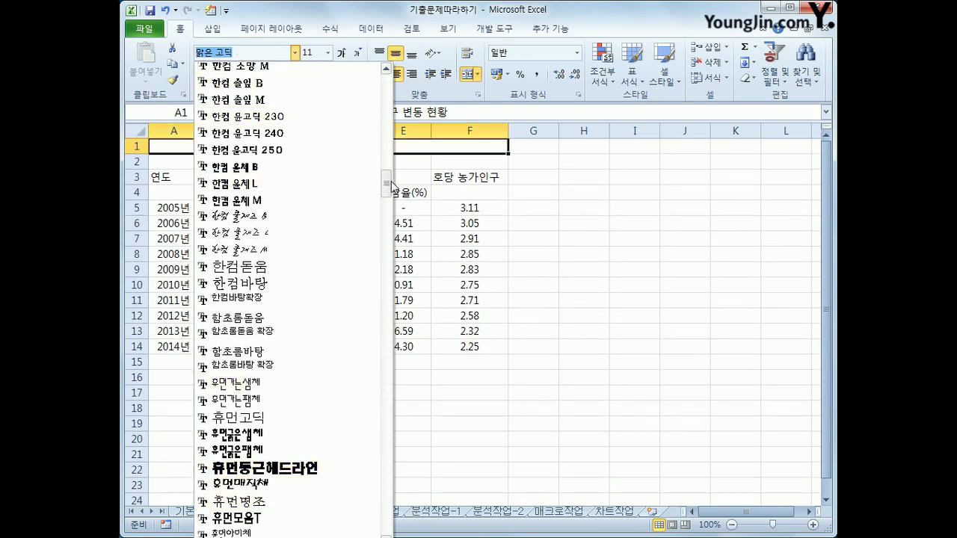
{"action": "left_click_drag", "start_coordinate": [385, 186], "coordinate": [385, 192]}
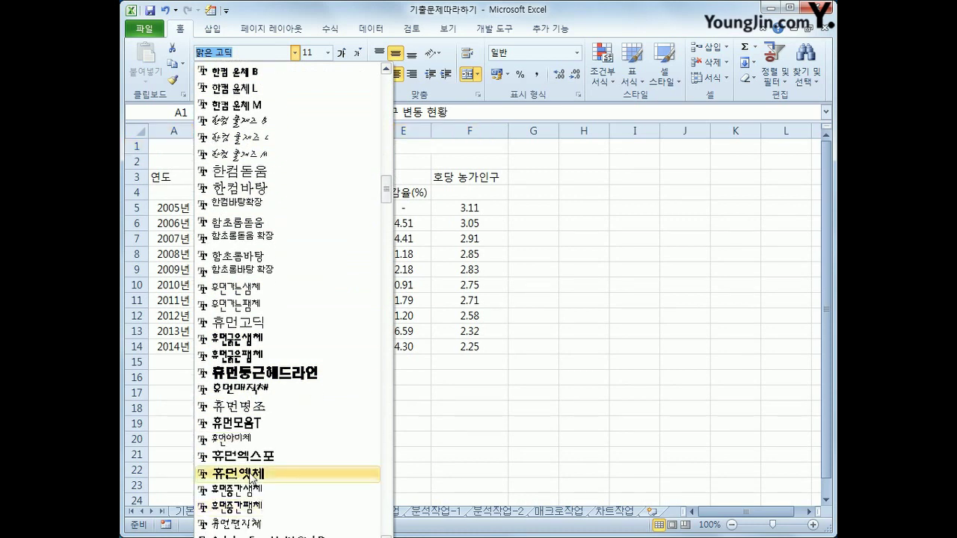
{"action": "left_click", "coordinate": [251, 472]}
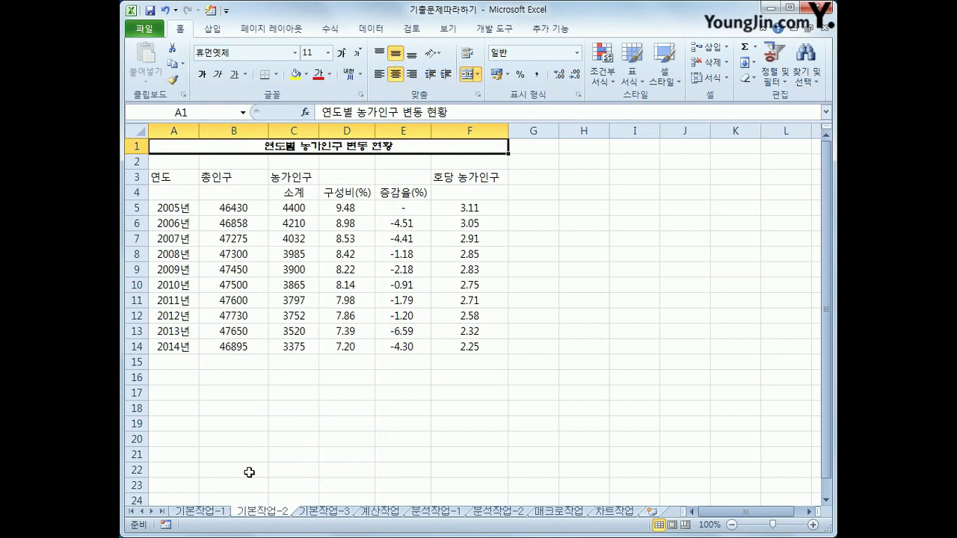
Make the title 18 pt, bold, with a double underline
{"action": "left_click", "coordinate": [328, 53]}
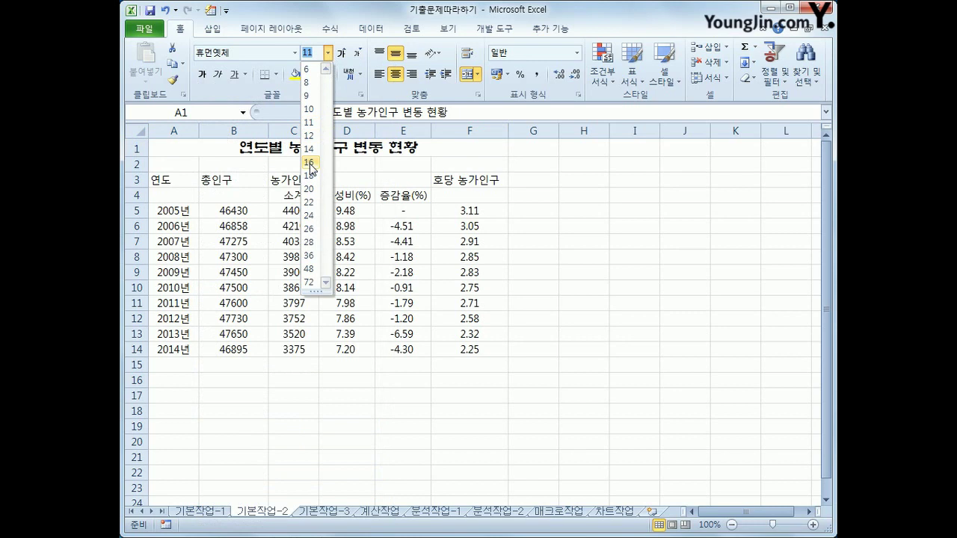
{"action": "left_click", "coordinate": [310, 163]}
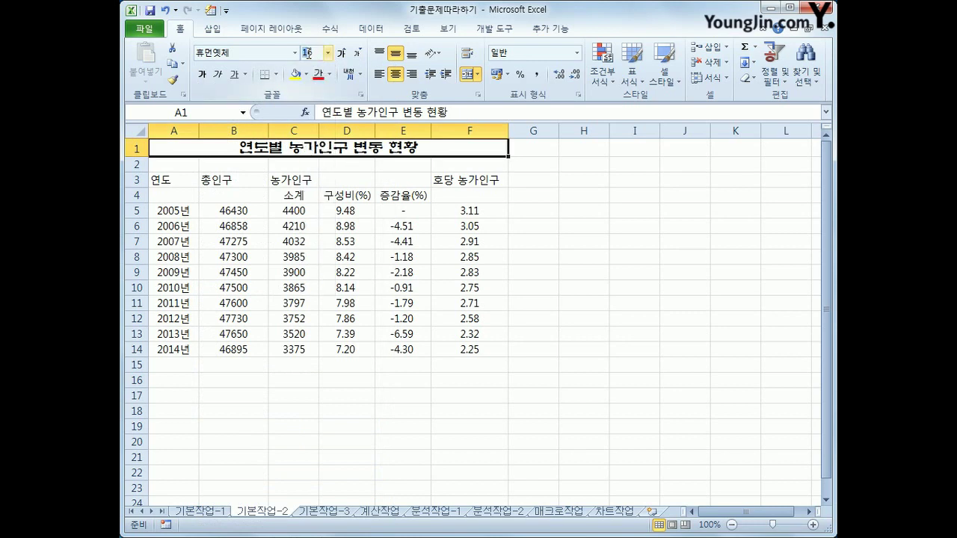
{"action": "left_click", "coordinate": [307, 53]}
{"action": "type", "text": "18"}
{"action": "key", "text": "Return"}
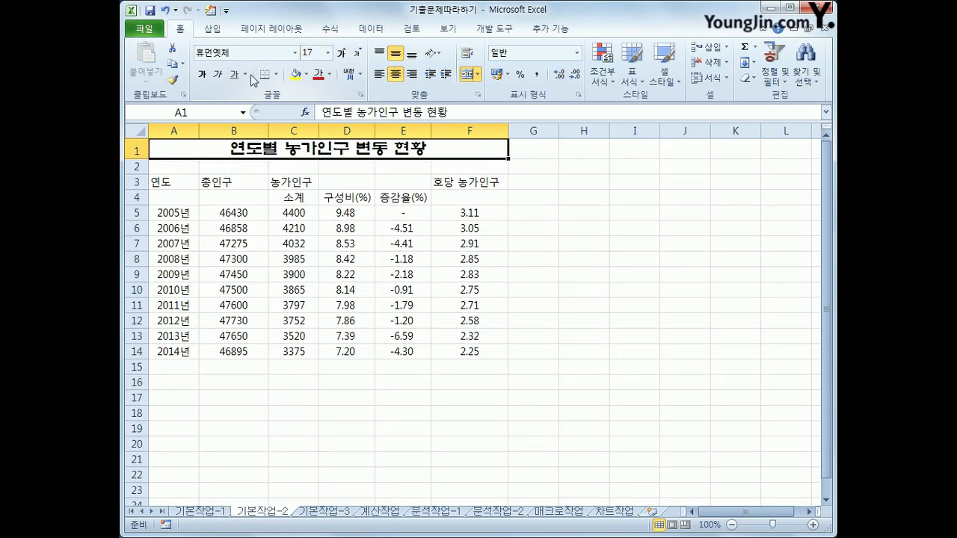
{"action": "left_click", "coordinate": [204, 75]}
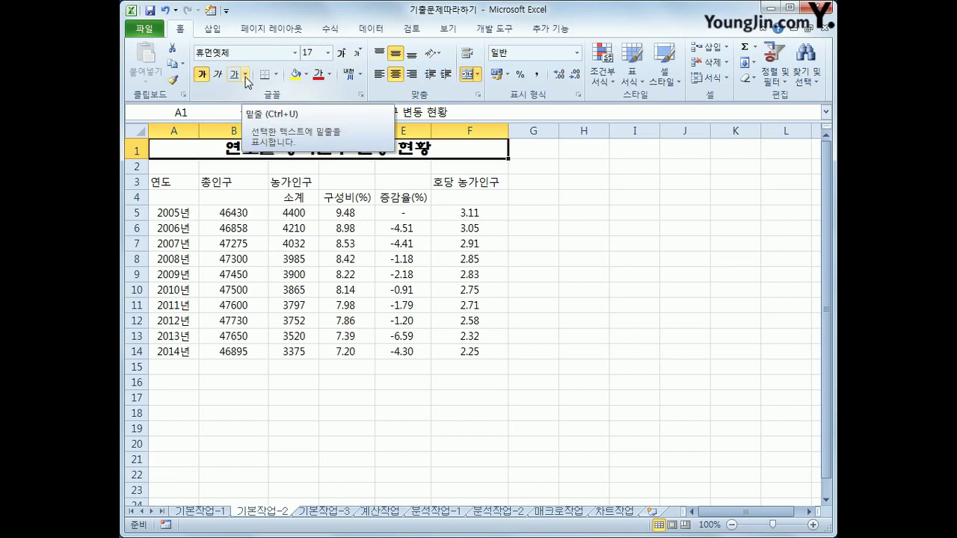
{"action": "left_click", "coordinate": [246, 75]}
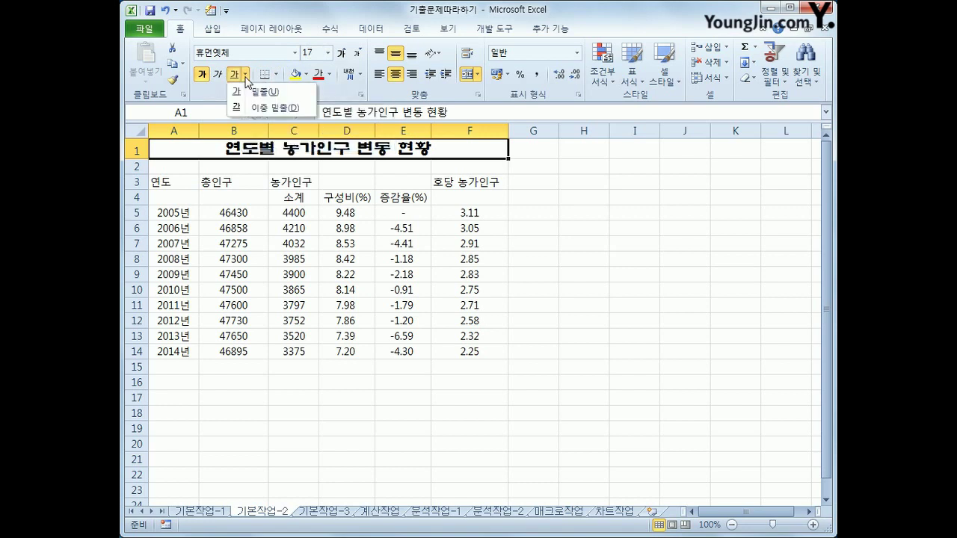
{"action": "left_click", "coordinate": [257, 109]}
{"action": "left_click", "coordinate": [572, 332]}
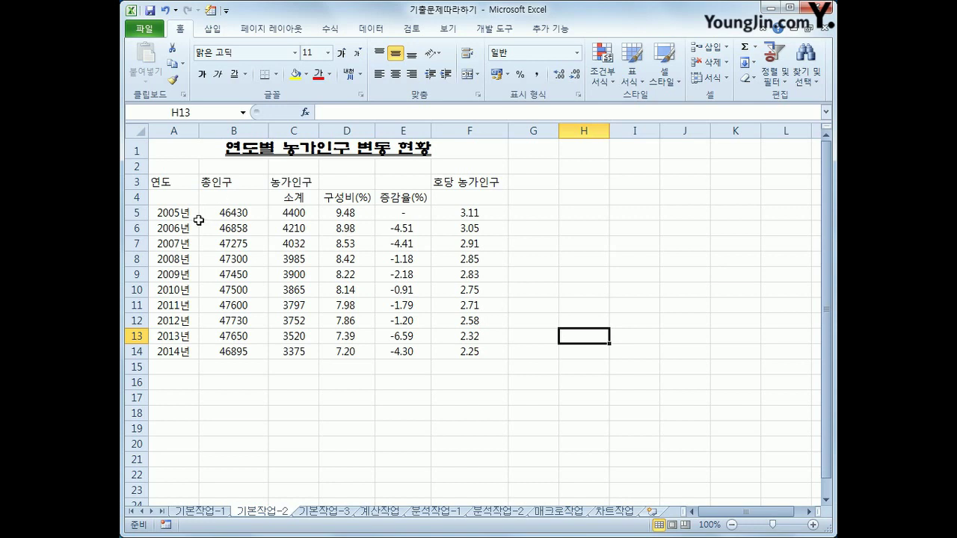
Set the A3:F3 header row to the 굴림체 font with blue text
{"action": "left_click_drag", "start_coordinate": [169, 182], "coordinate": [445, 177]}
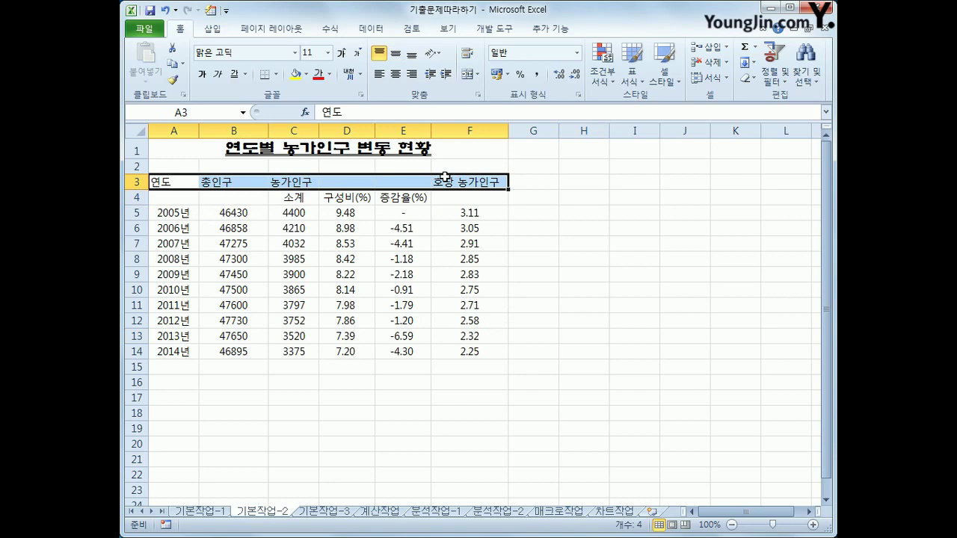
{"action": "left_click", "coordinate": [296, 54]}
{"action": "left_click_drag", "start_coordinate": [388, 96], "coordinate": [388, 126]}
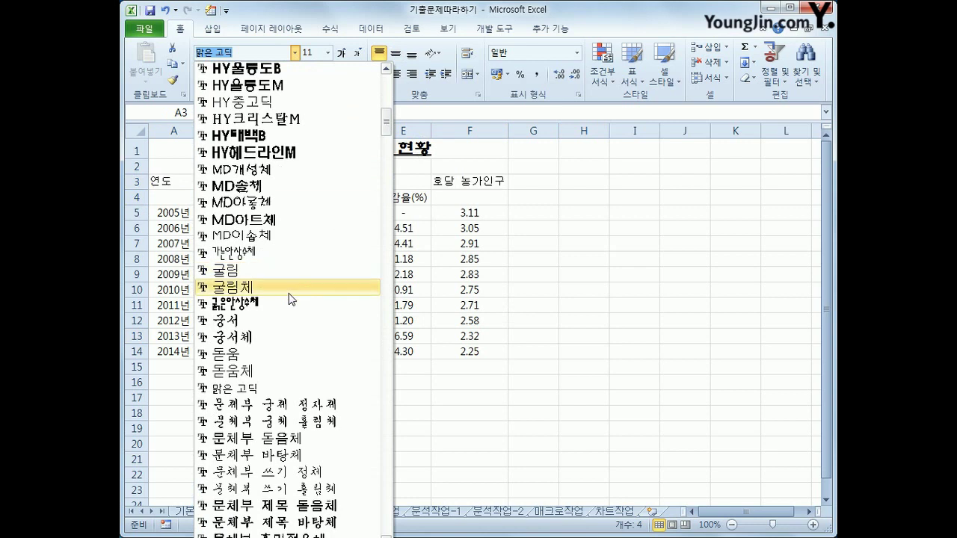
{"action": "left_click", "coordinate": [288, 292]}
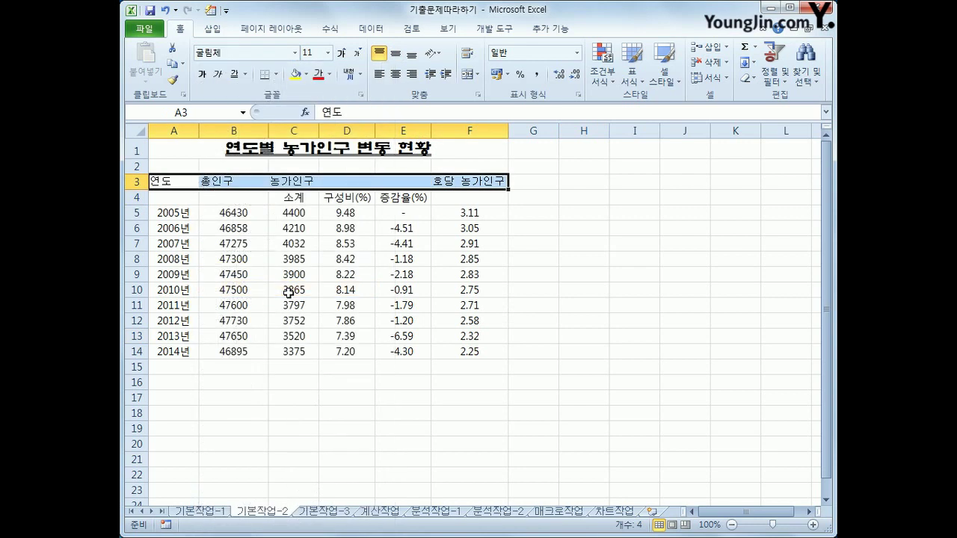
{"action": "left_click", "coordinate": [332, 77]}
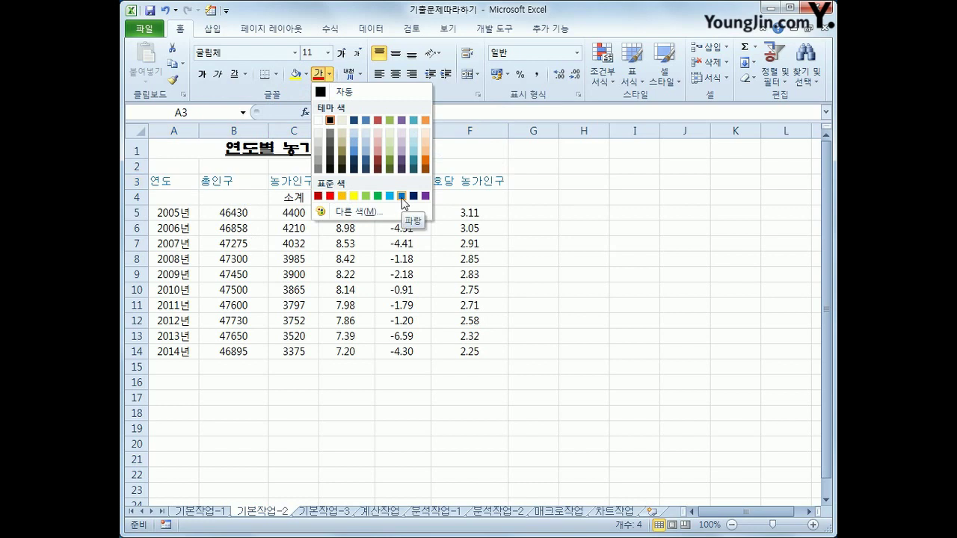
{"action": "left_click", "coordinate": [402, 196]}
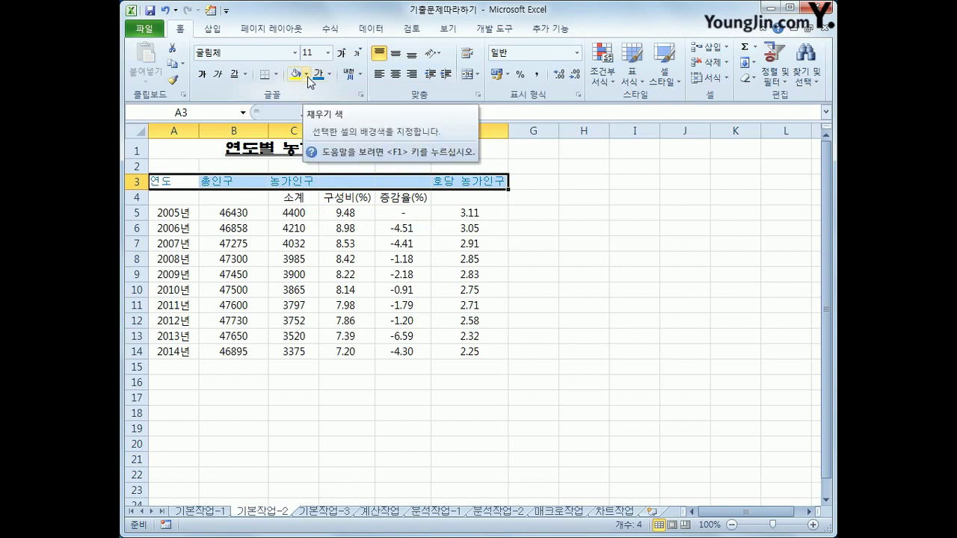
Fill the headers yellow, centre them horizontally, and select A3:A4
{"action": "left_click", "coordinate": [306, 74]}
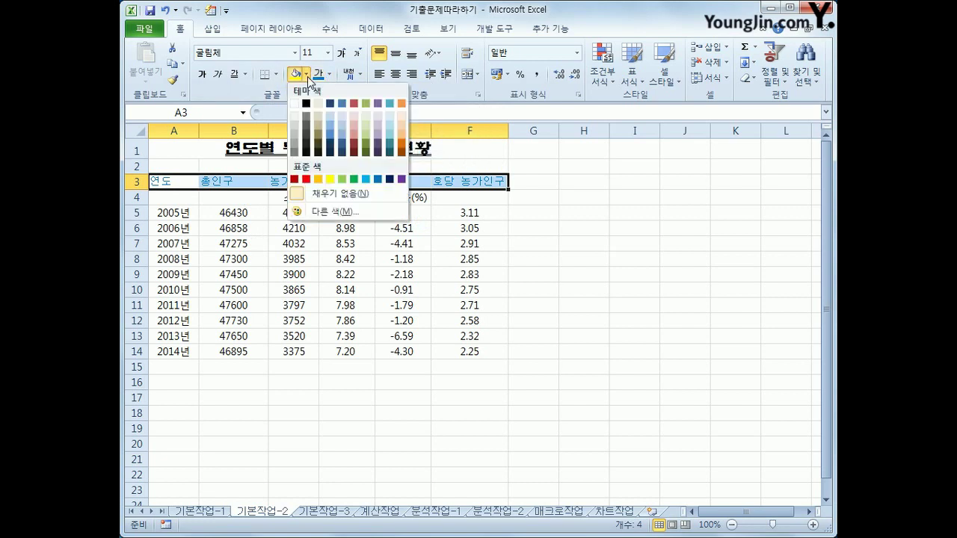
{"action": "left_click", "coordinate": [330, 180]}
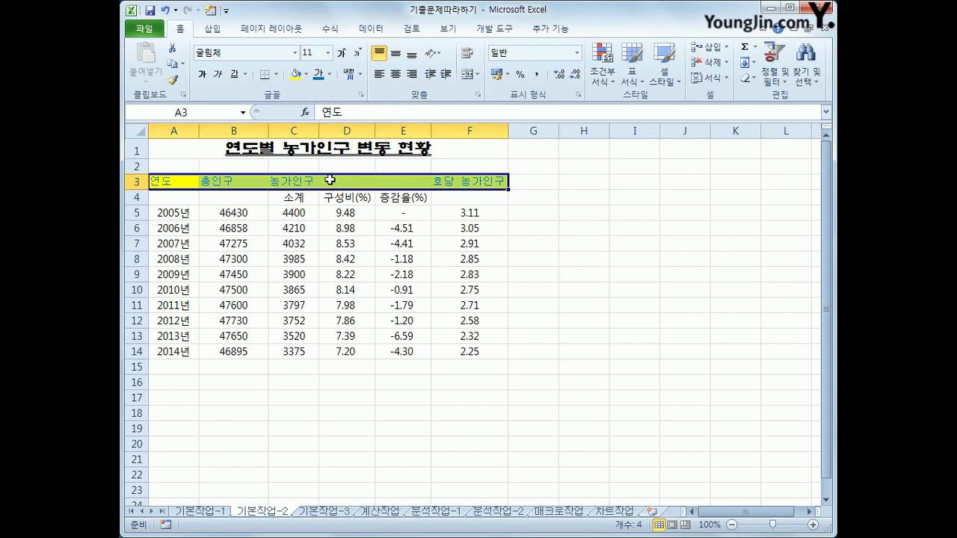
{"action": "left_click", "coordinate": [399, 75]}
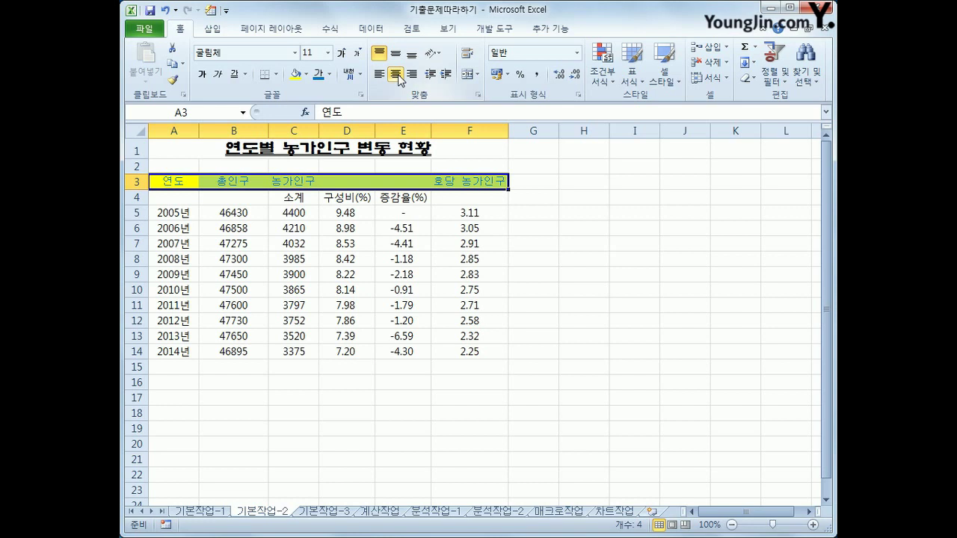
{"action": "left_click_drag", "start_coordinate": [166, 183], "coordinate": [163, 197]}
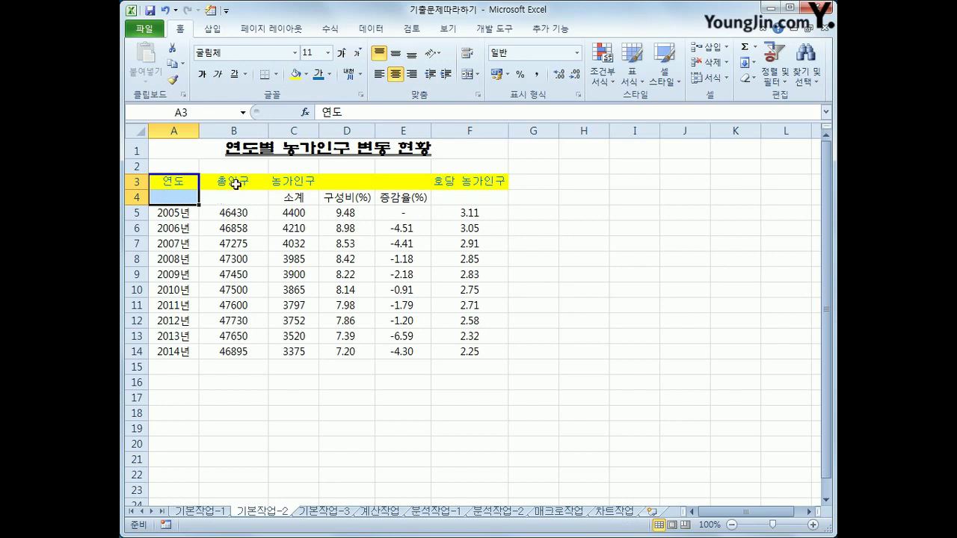
Merge the 연도, 총인구, 농가인구 and 호당 농가인구 header groups, centred horizontally and vertically
{"action": "left_click_drag", "start_coordinate": [235, 184], "coordinate": [236, 197], "text": "ctrl"}
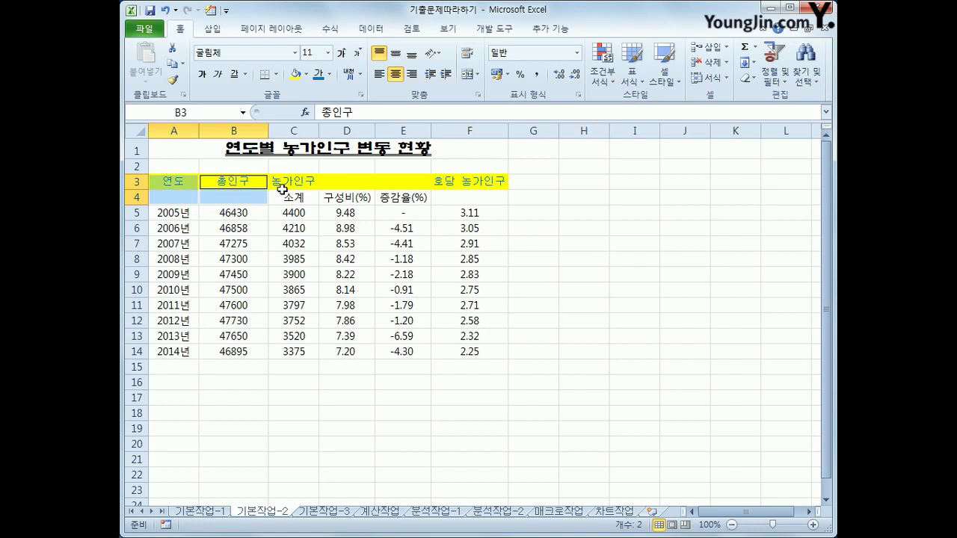
{"action": "left_click_drag", "start_coordinate": [290, 181], "coordinate": [393, 181], "text": "ctrl"}
{"action": "left_click_drag", "start_coordinate": [487, 182], "coordinate": [478, 197], "text": "ctrl"}
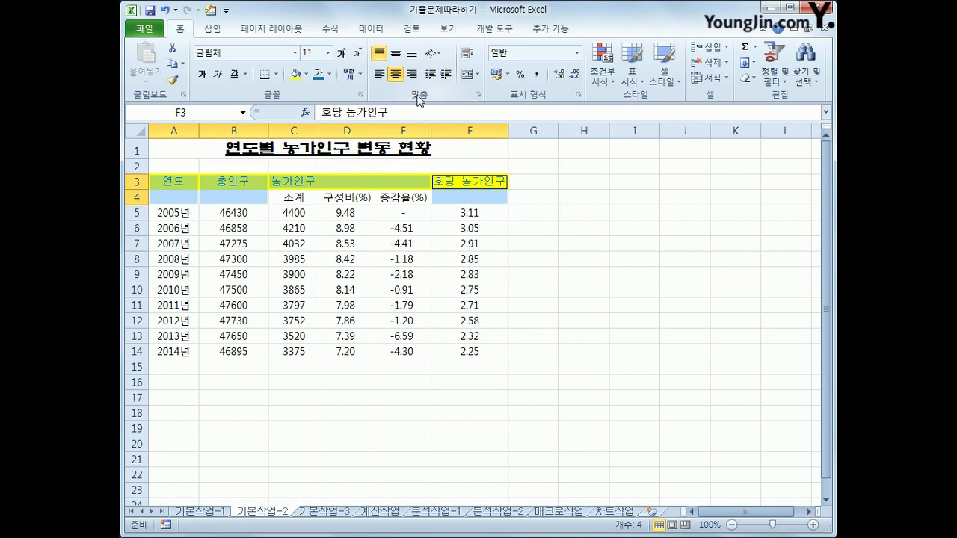
{"action": "left_click", "coordinate": [467, 74]}
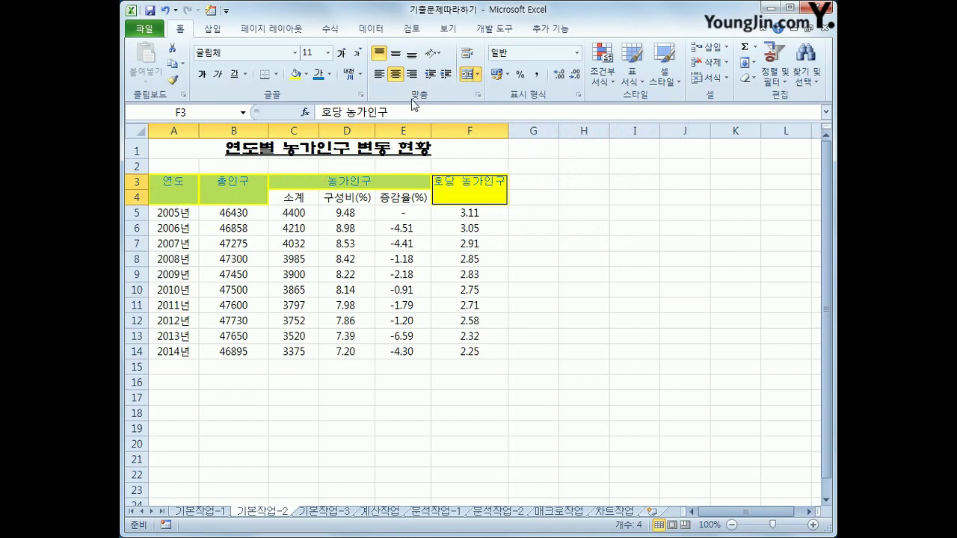
{"action": "left_click", "coordinate": [397, 58]}
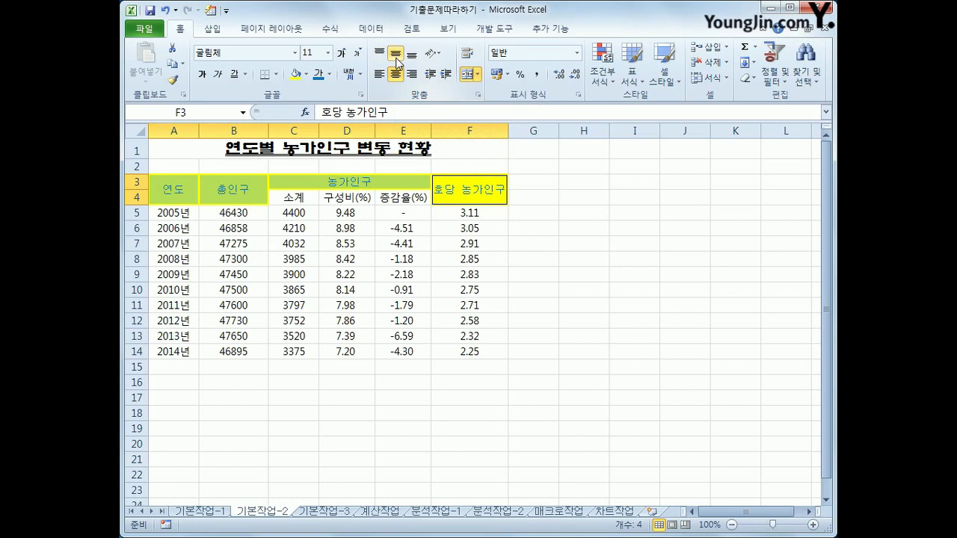
{"action": "left_click", "coordinate": [265, 382]}
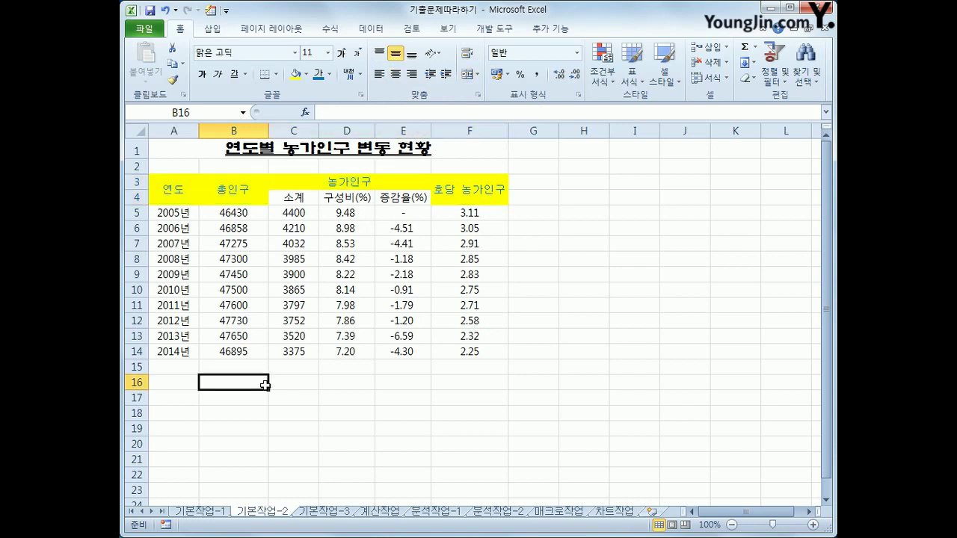
{"action": "left_click", "coordinate": [404, 216]}
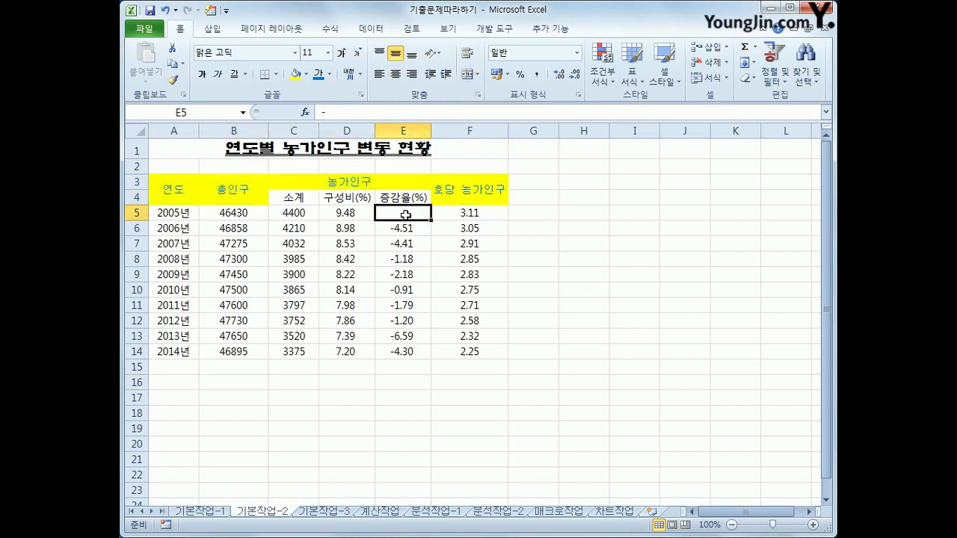
{"action": "left_click_drag", "start_coordinate": [404, 216], "coordinate": [402, 349]}
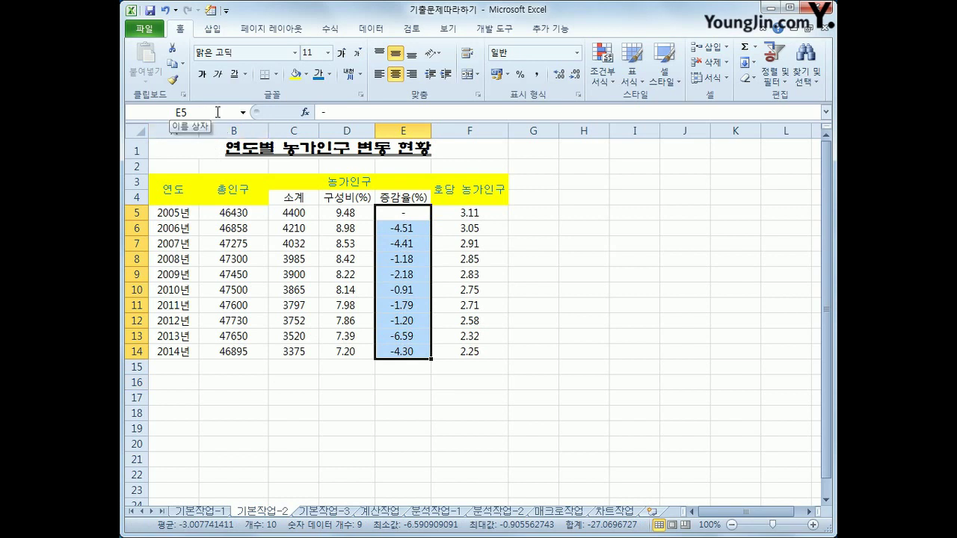
{"action": "left_click", "coordinate": [217, 111]}
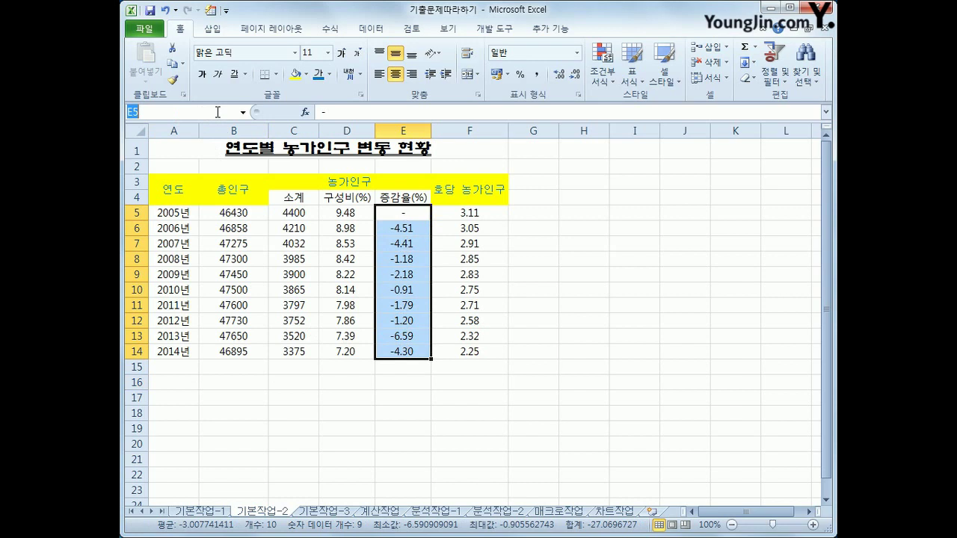
{"action": "type", "text": "증감율"}
{"action": "key", "text": "Return"}
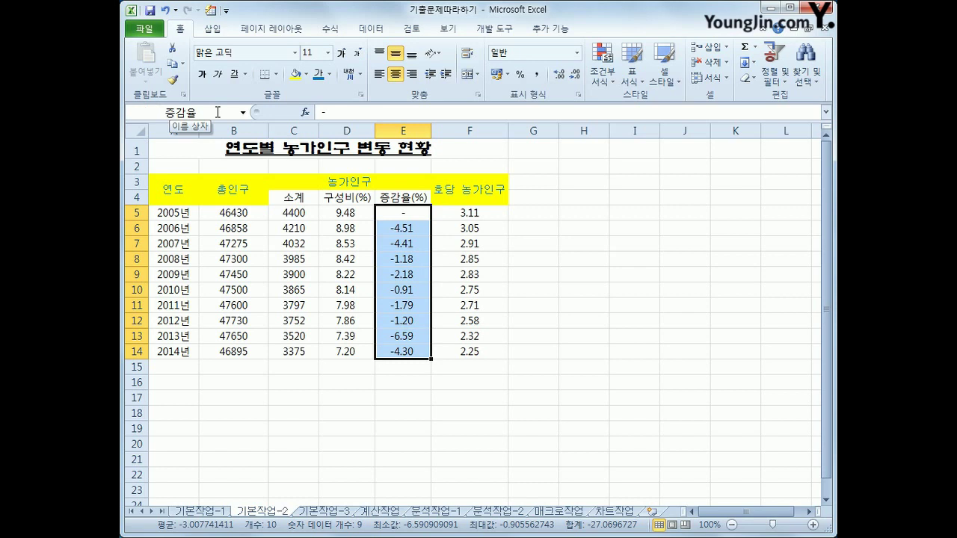
{"action": "left_click", "coordinate": [604, 419]}
{"action": "left_click", "coordinate": [565, 435]}
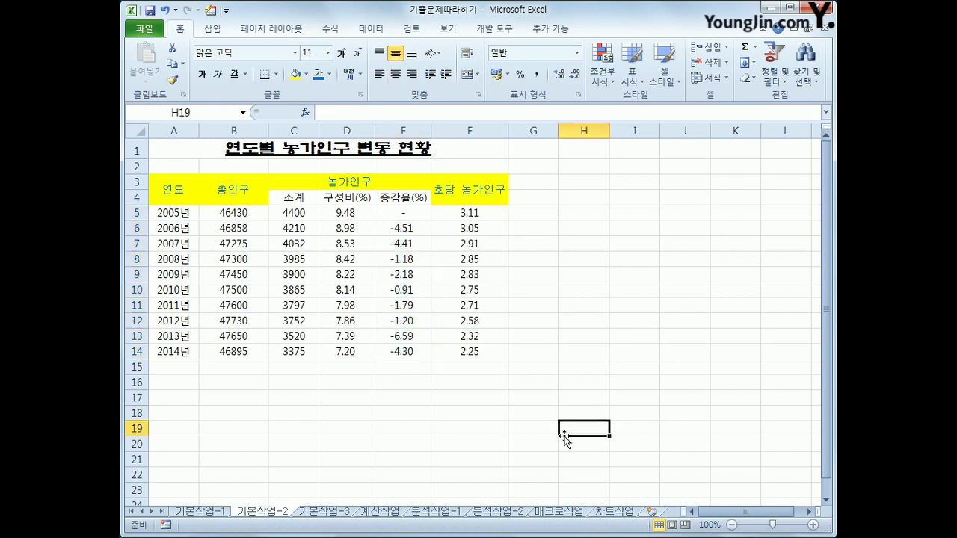
{"action": "left_click", "coordinate": [243, 114]}
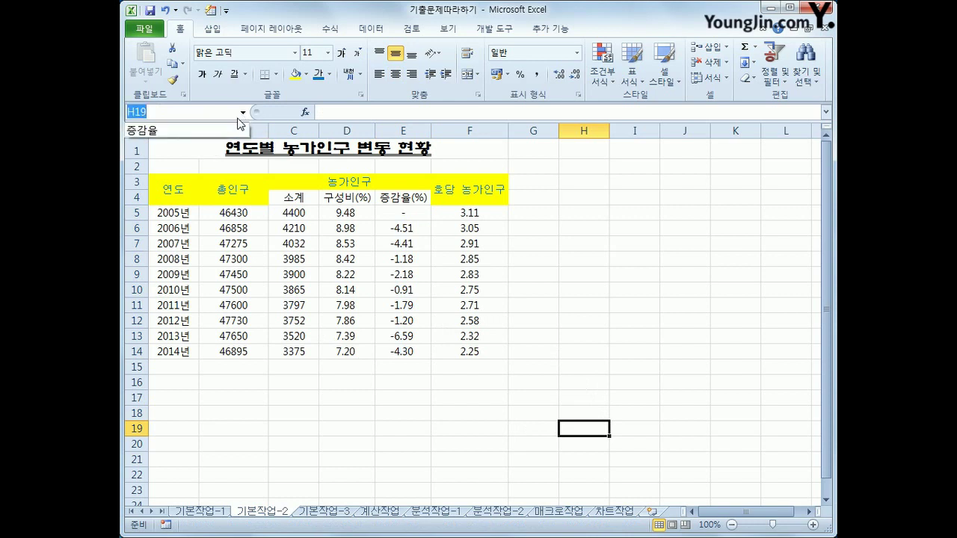
{"action": "left_click", "coordinate": [225, 130]}
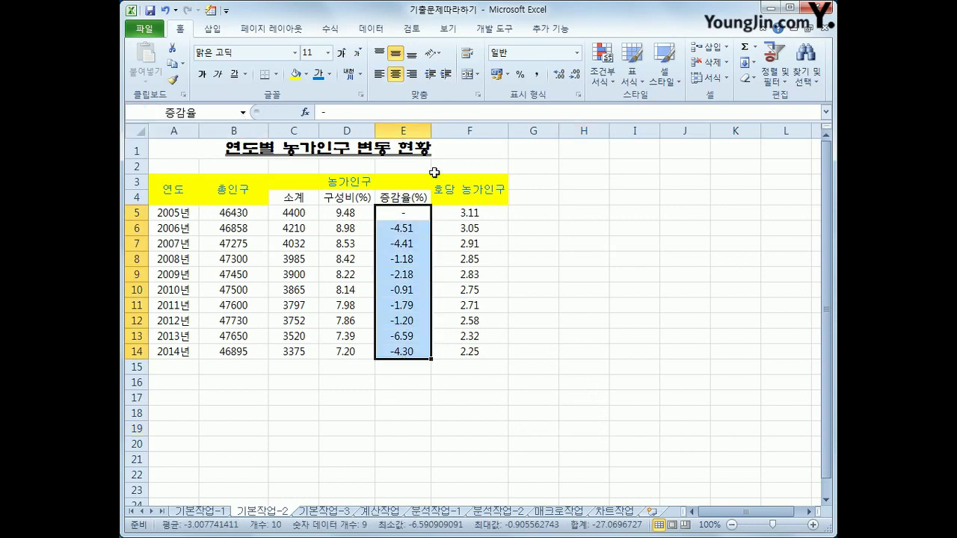
{"action": "left_click", "coordinate": [601, 349]}
{"action": "left_click_drag", "start_coordinate": [412, 213], "coordinate": [404, 351]}
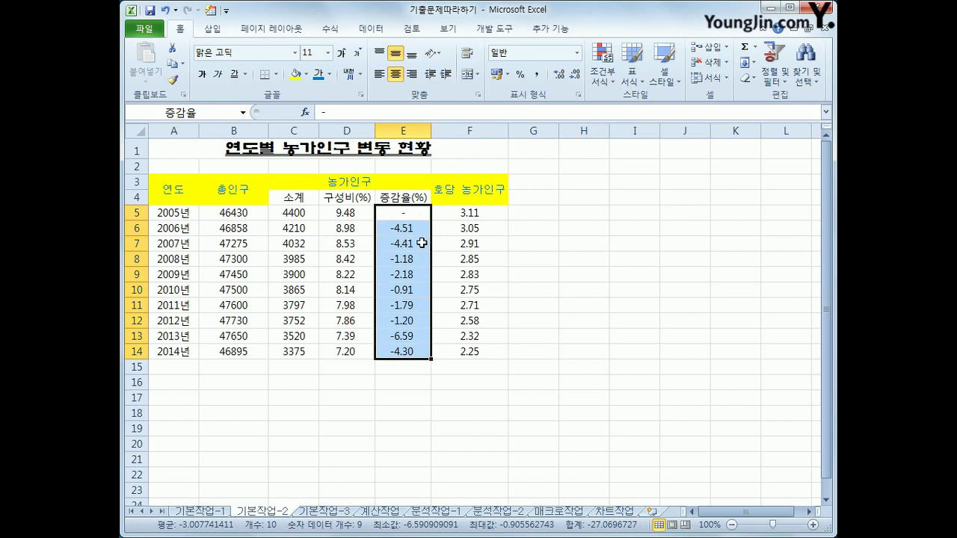
{"action": "left_click", "coordinate": [560, 290]}
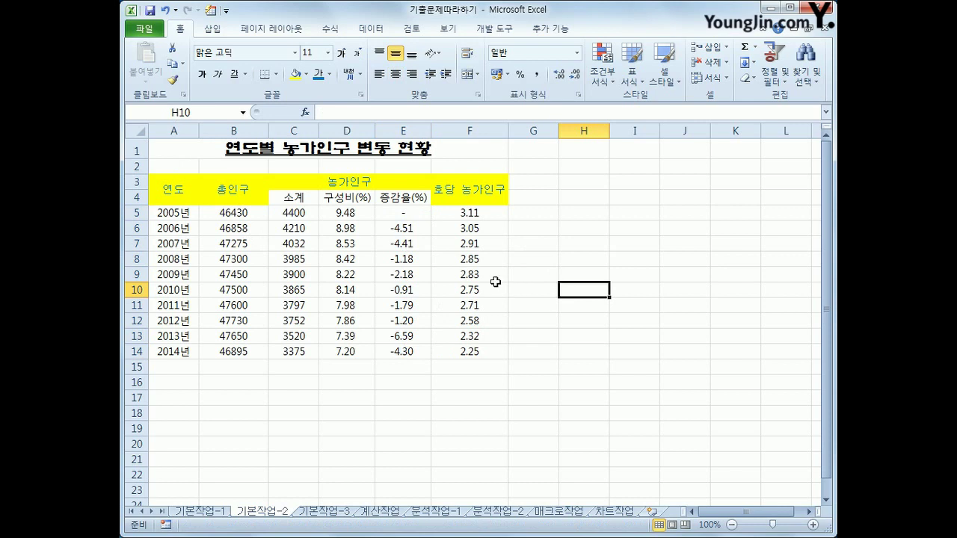
{"action": "left_click", "coordinate": [332, 30]}
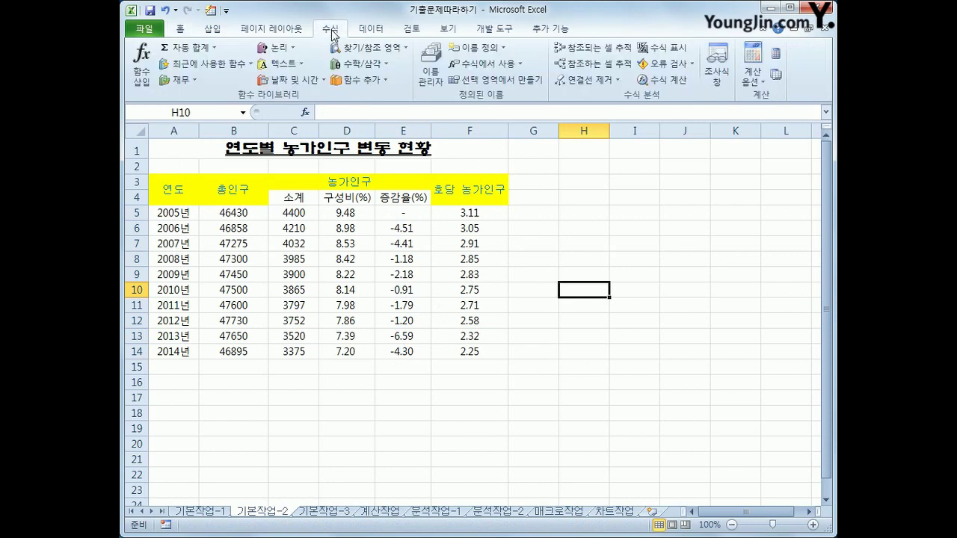
{"action": "left_click", "coordinate": [432, 74]}
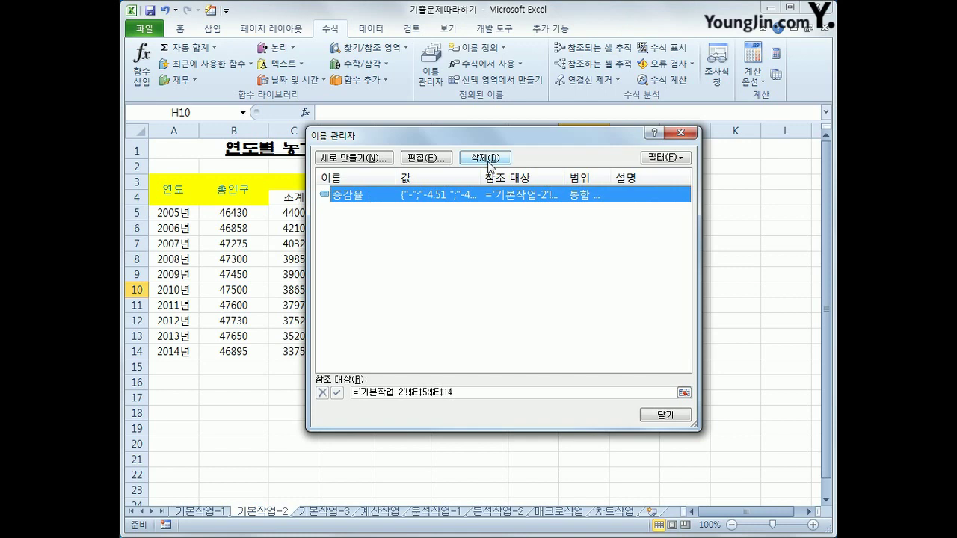
{"action": "left_click", "coordinate": [661, 422]}
{"action": "left_click", "coordinate": [580, 340]}
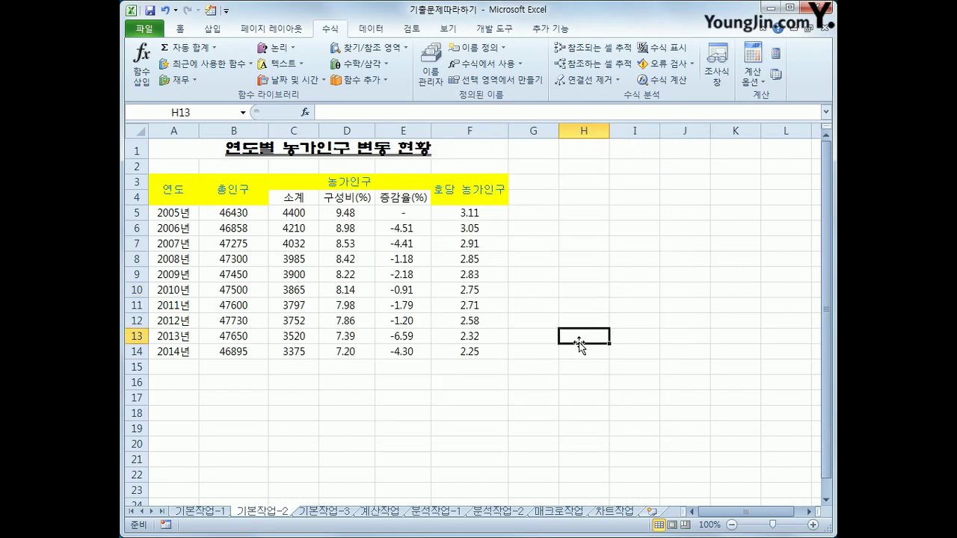
{"action": "left_click", "coordinate": [431, 67]}
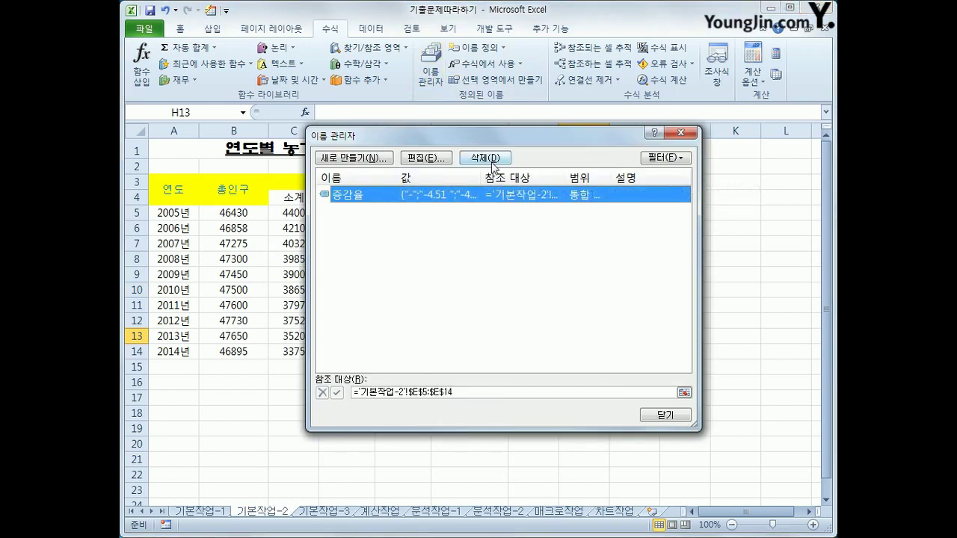
{"action": "left_click", "coordinate": [662, 414]}
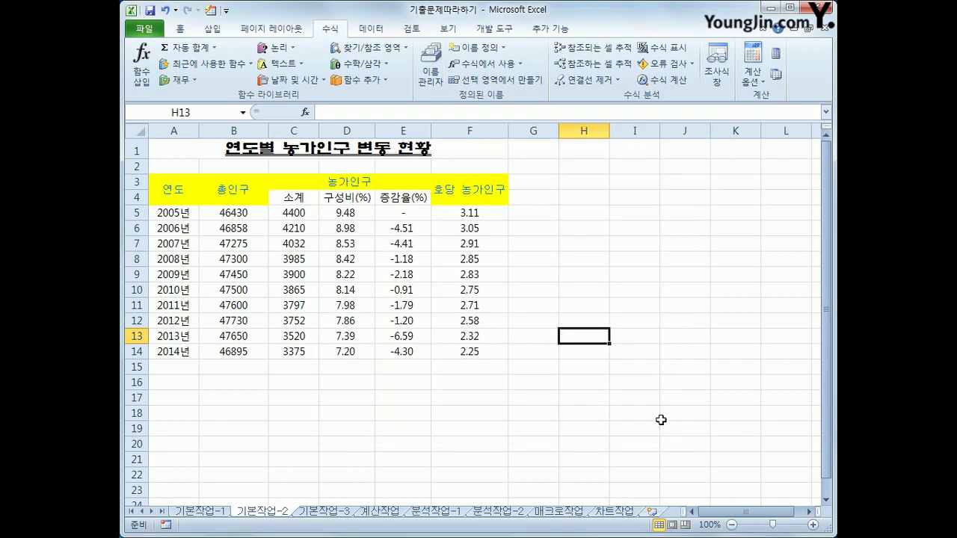
{"action": "left_click_drag", "start_coordinate": [417, 219], "coordinate": [416, 345]}
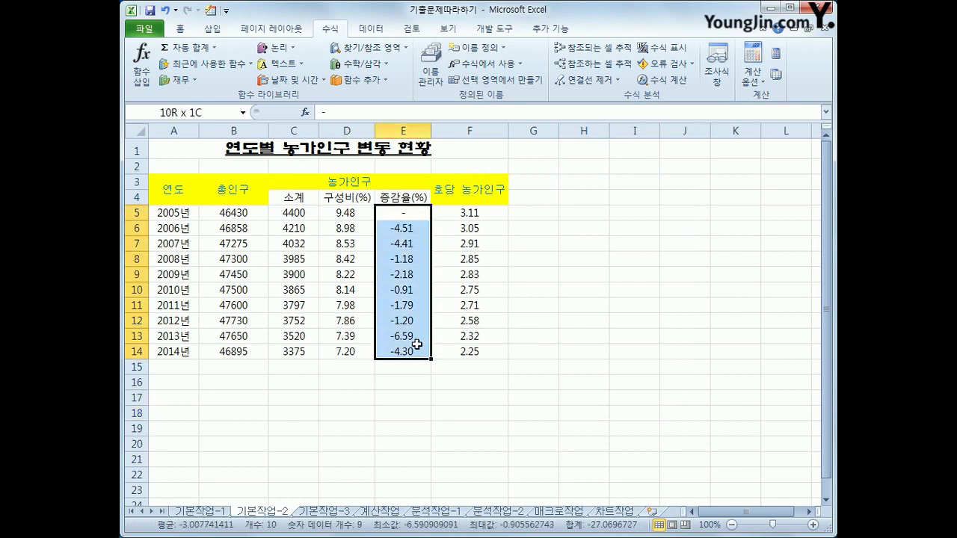
{"action": "left_click", "coordinate": [182, 29]}
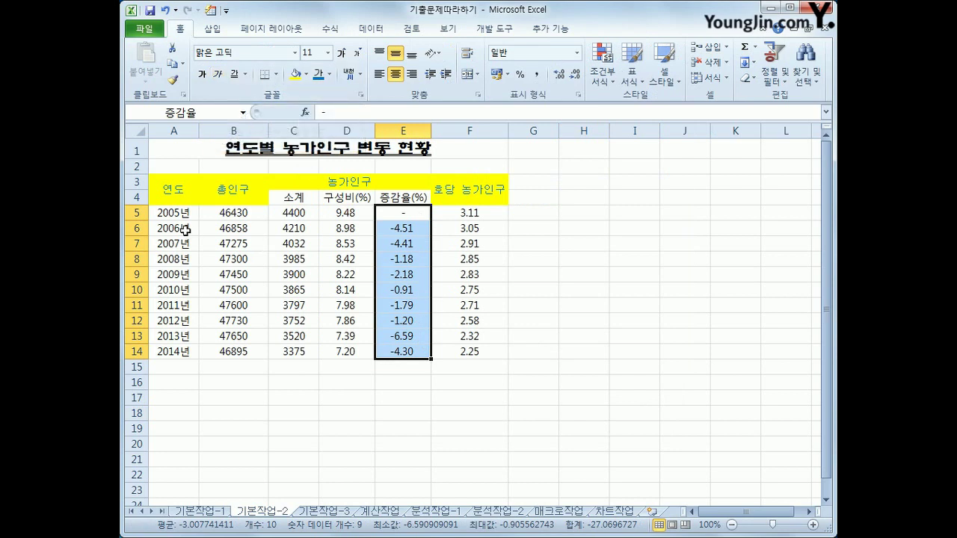
Apply the custom number format #,##0"천명" to the population figures in B5:B14
{"action": "left_click_drag", "start_coordinate": [224, 215], "coordinate": [231, 351]}
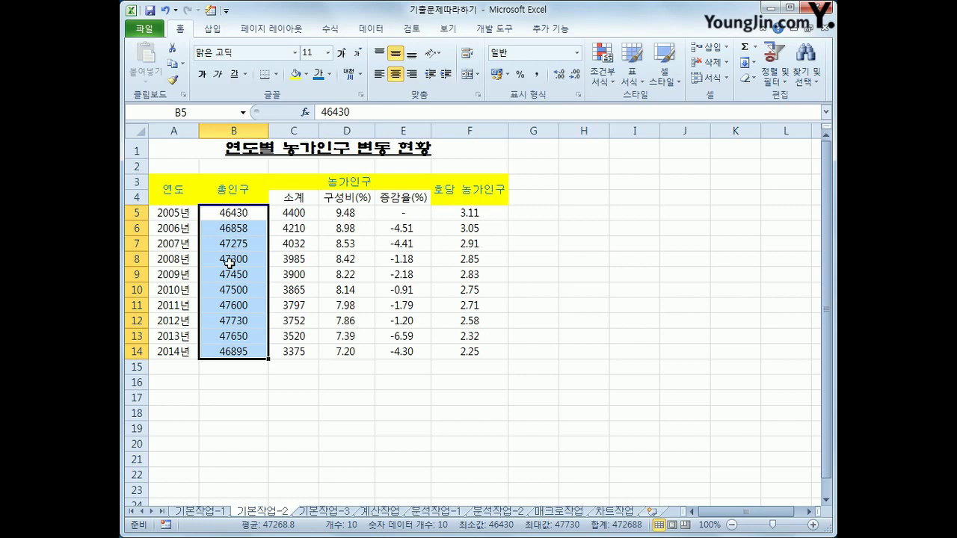
{"action": "right_click", "coordinate": [235, 235]}
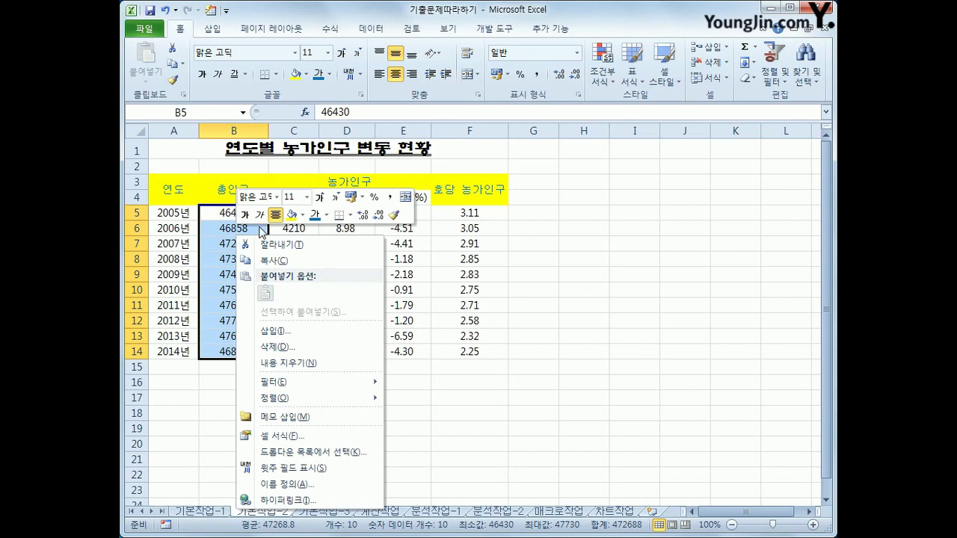
{"action": "left_click", "coordinate": [327, 438]}
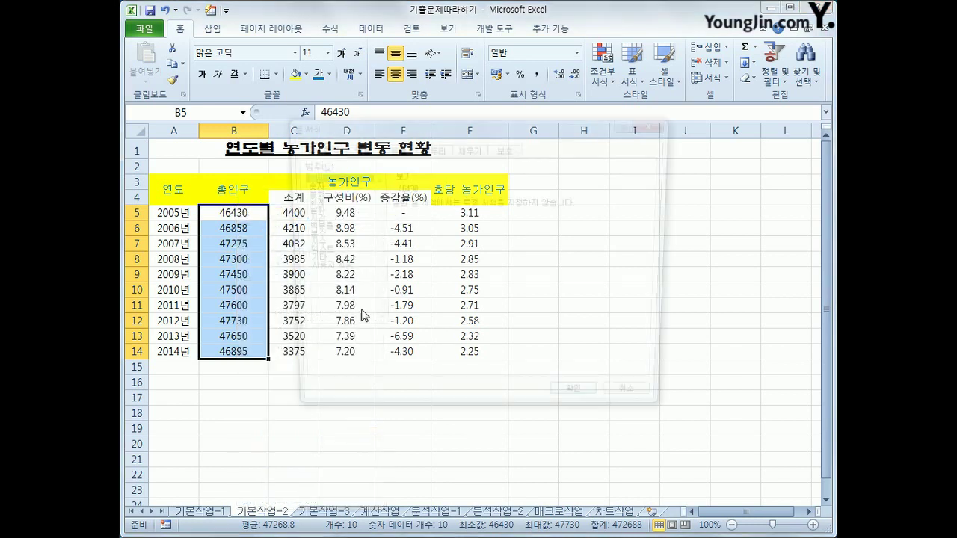
{"action": "left_click_drag", "start_coordinate": [386, 120], "coordinate": [393, 151]}
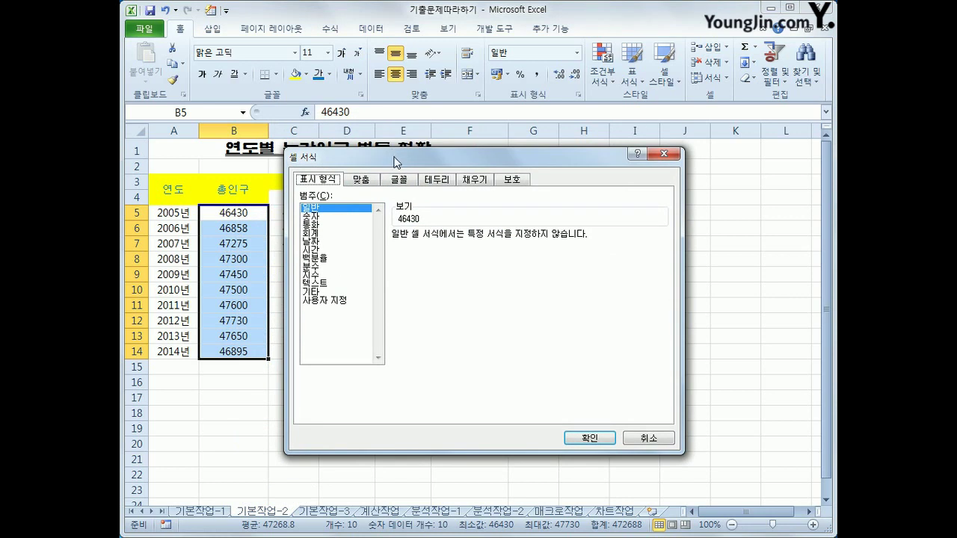
{"action": "left_click", "coordinate": [321, 301]}
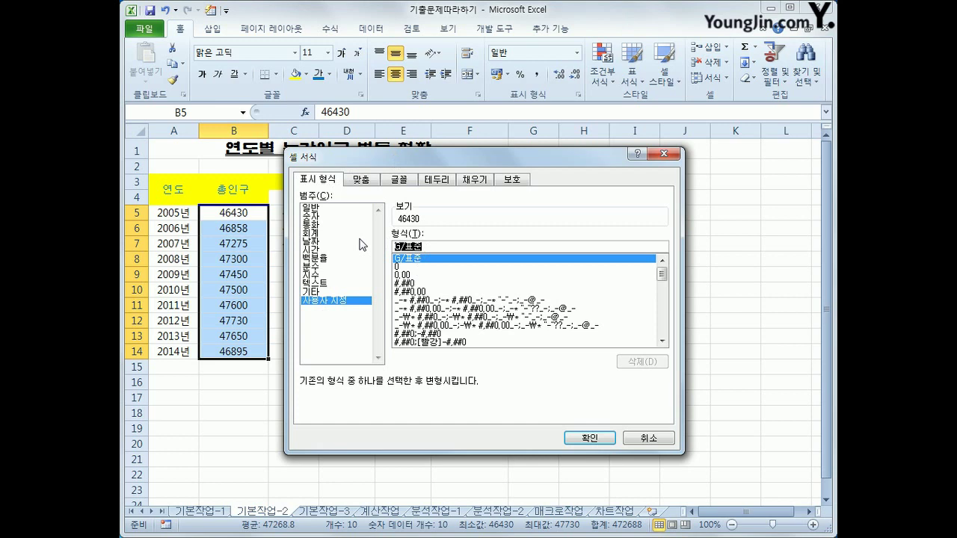
{"action": "type", "text": "#,##"}
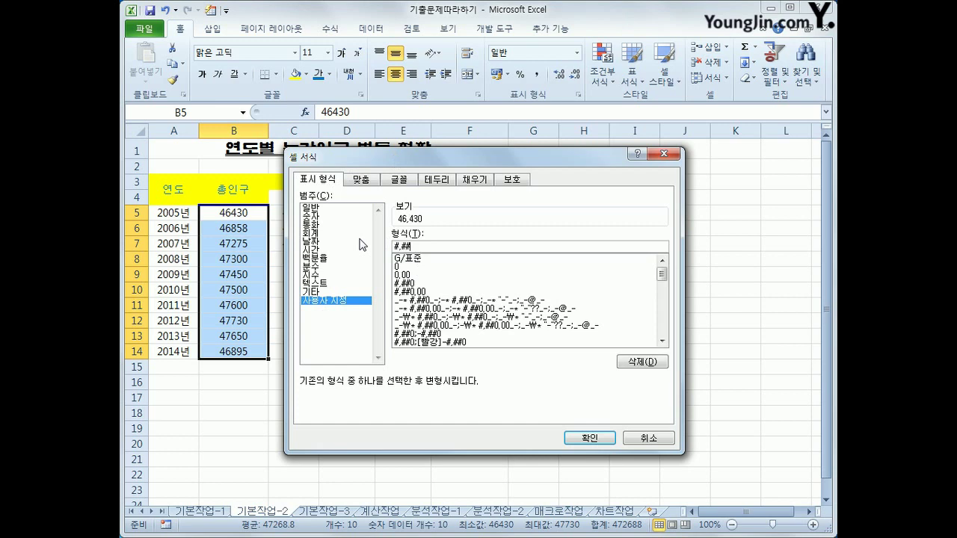
{"action": "type", "text": "0"}
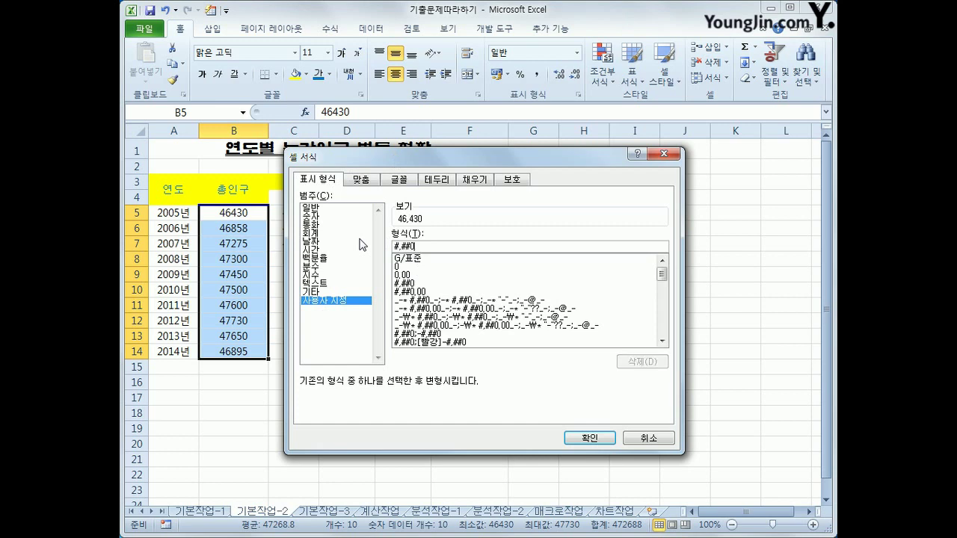
{"action": "key", "text": "BackSpace"}
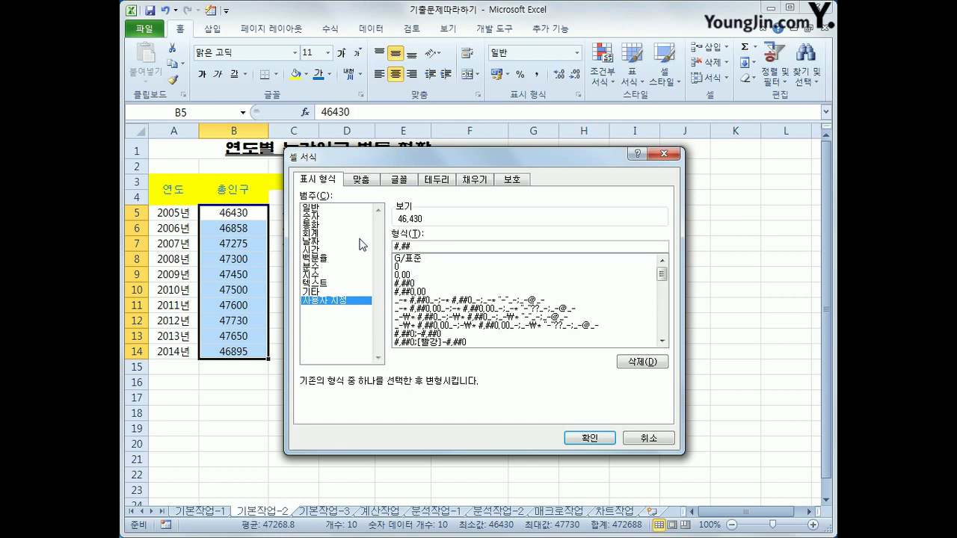
{"action": "type", "text": "#"}
{"action": "key", "text": "BackSpace"}
{"action": "type", "text": "0"}
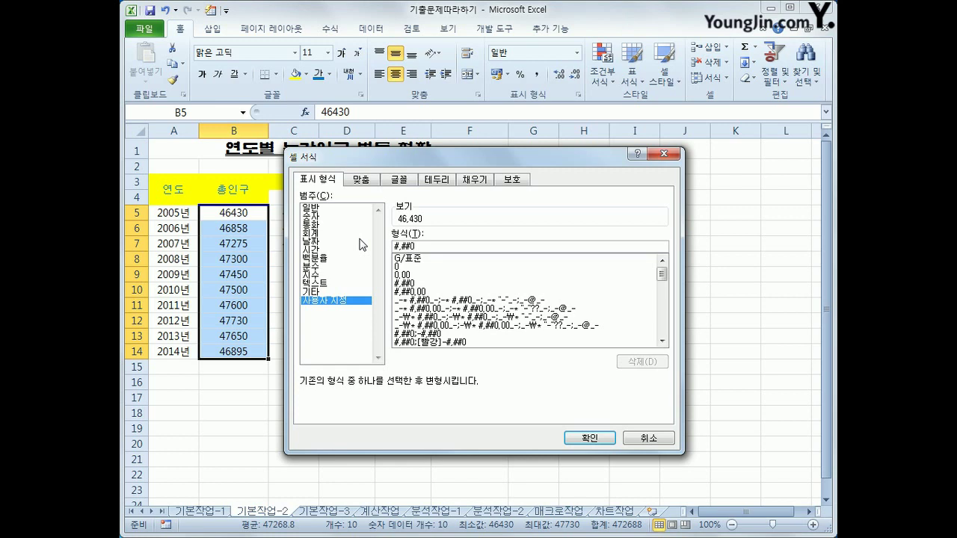
{"action": "type", "text": ",##0"}
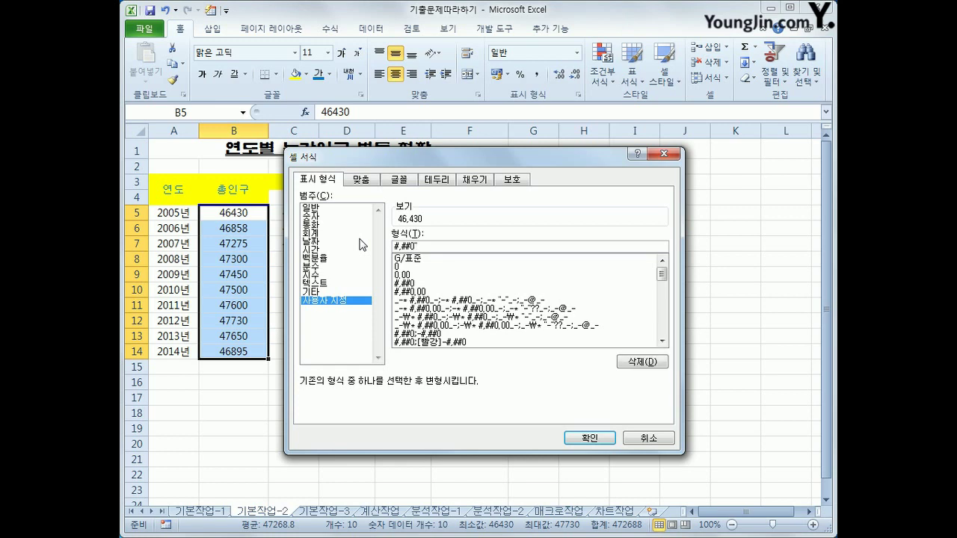
{"action": "type", "text": "\"천명\""}
{"action": "left_click", "coordinate": [602, 442]}
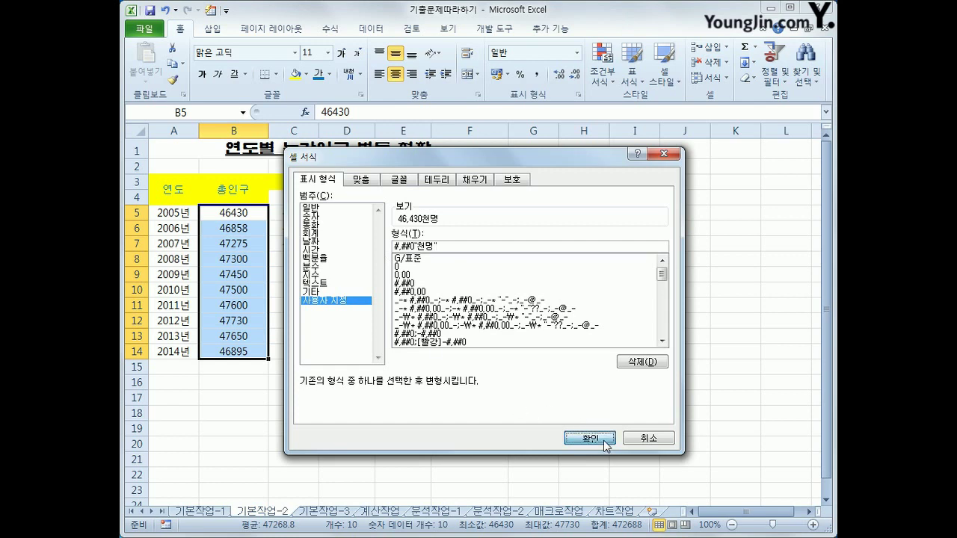
{"action": "left_click", "coordinate": [554, 432]}
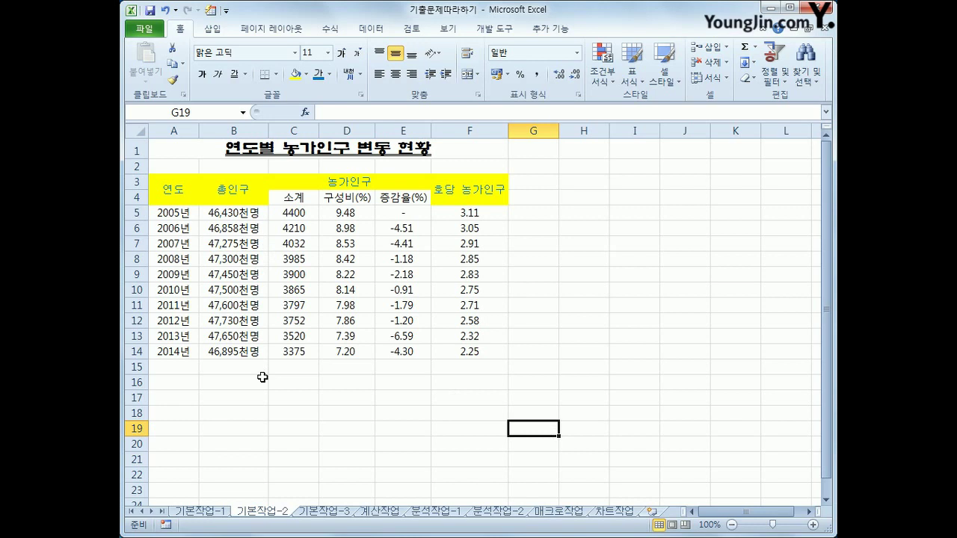
Give every cell of the 기본작업-2 data table from A3 all borders
{"action": "left_click_drag", "start_coordinate": [176, 194], "coordinate": [459, 357]}
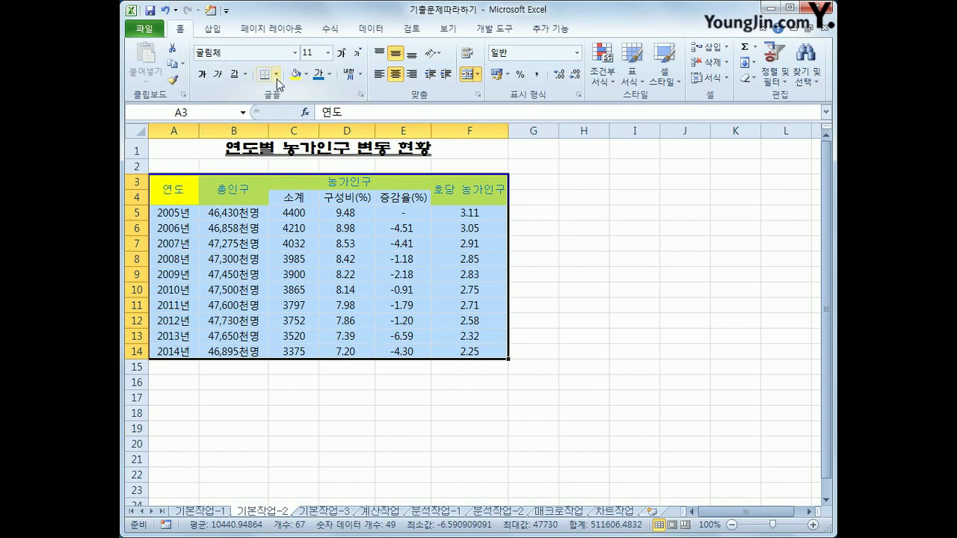
{"action": "left_click", "coordinate": [277, 77]}
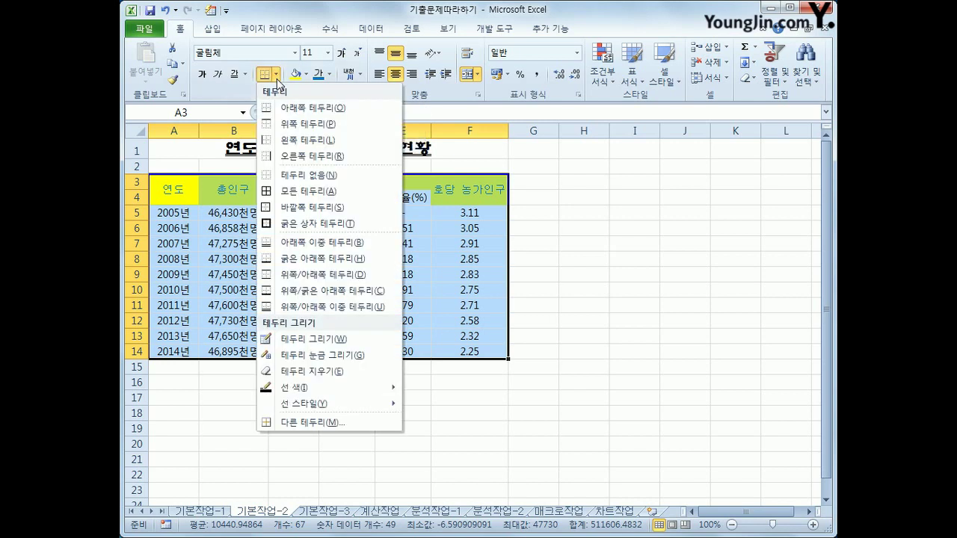
{"action": "left_click", "coordinate": [301, 193]}
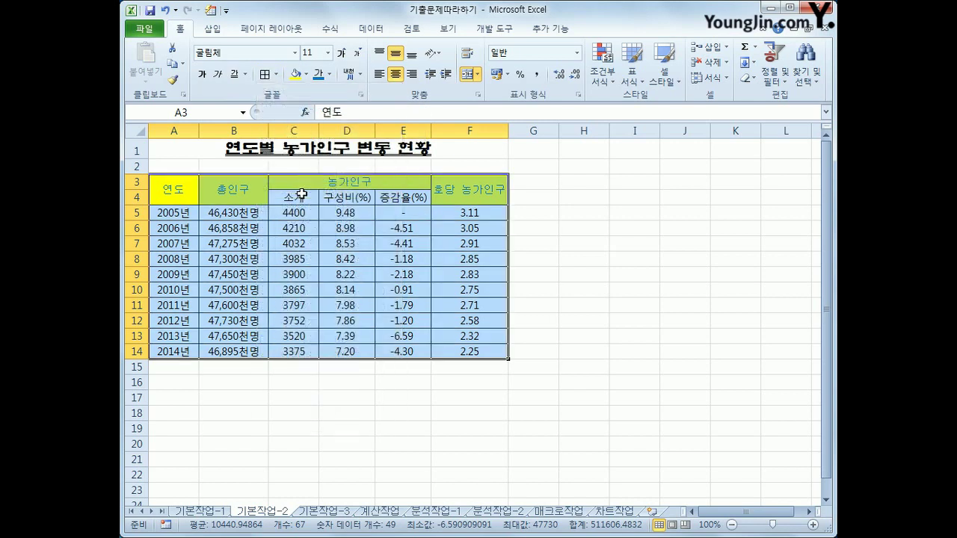
{"action": "left_click", "coordinate": [636, 428]}
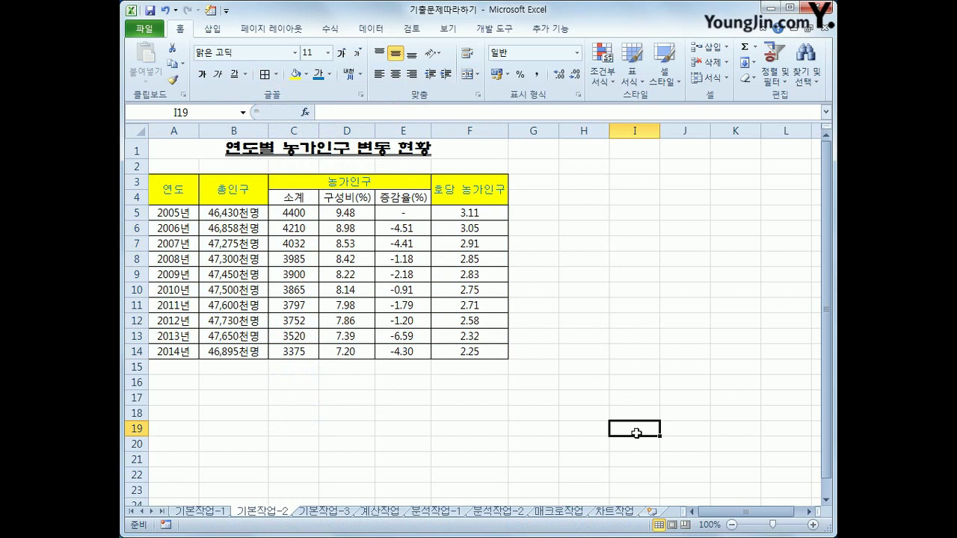
Erase the handwritten pen notes and switch to the 기본작업-3 sheet
{"action": "mouse_move", "coordinate": [555, 236]}
{"action": "left_mouse_down"}
{"action": "mouse_move", "coordinate": [559, 317]}
{"action": "mouse_move", "coordinate": [576, 324]}
{"action": "mouse_move", "coordinate": [557, 323]}
{"action": "left_mouse_up"}
{"action": "left_click_drag", "start_coordinate": [554, 261], "coordinate": [573, 262]}
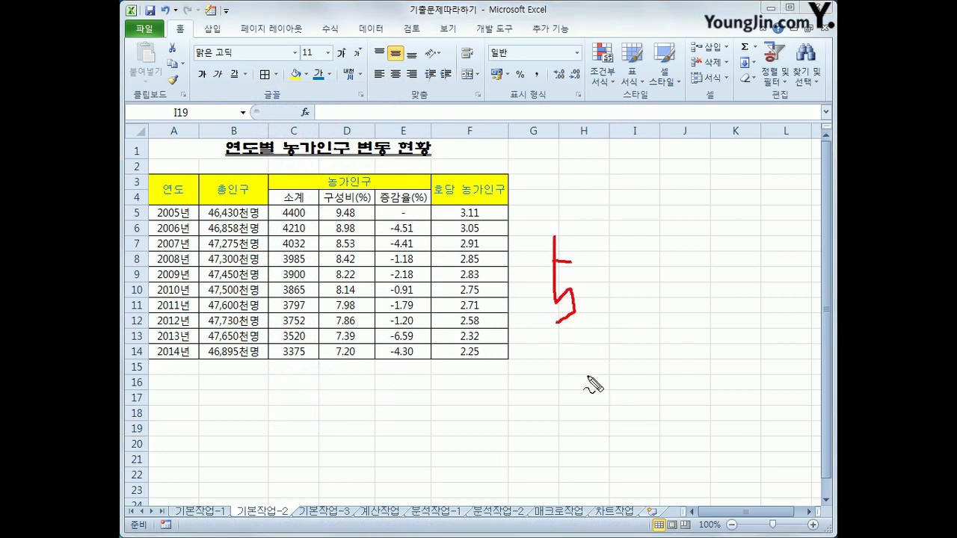
{"action": "mouse_move", "coordinate": [618, 279]}
{"action": "left_mouse_down"}
{"action": "mouse_move", "coordinate": [603, 298]}
{"action": "mouse_move", "coordinate": [637, 285]}
{"action": "mouse_move", "coordinate": [633, 297]}
{"action": "mouse_move", "coordinate": [656, 293]}
{"action": "left_mouse_up"}
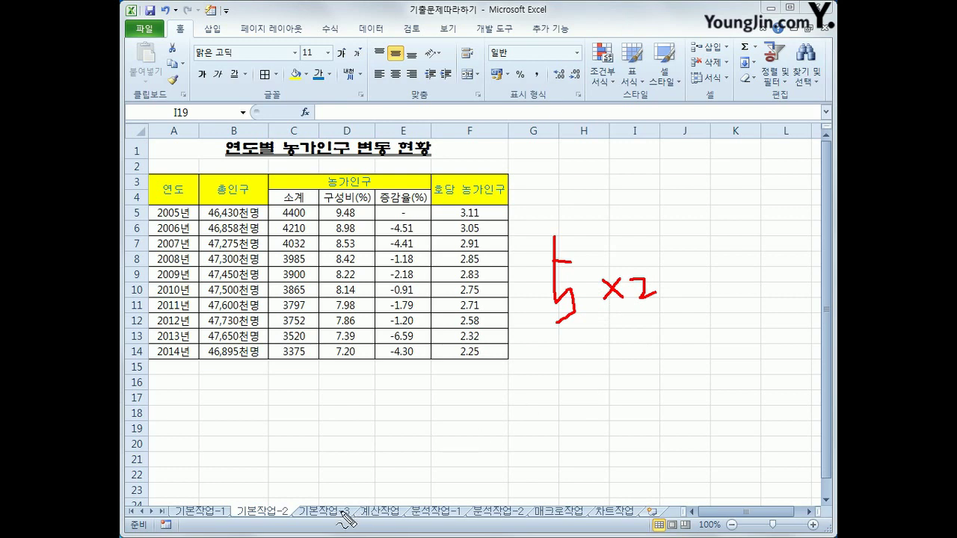
{"action": "key", "text": "e"}
{"action": "key", "text": "Escape"}
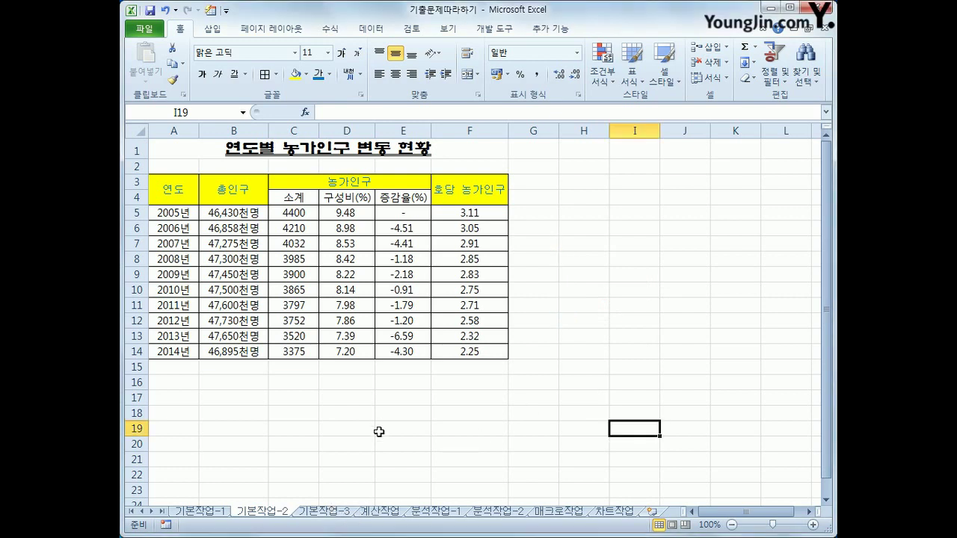
{"action": "left_click", "coordinate": [327, 513]}
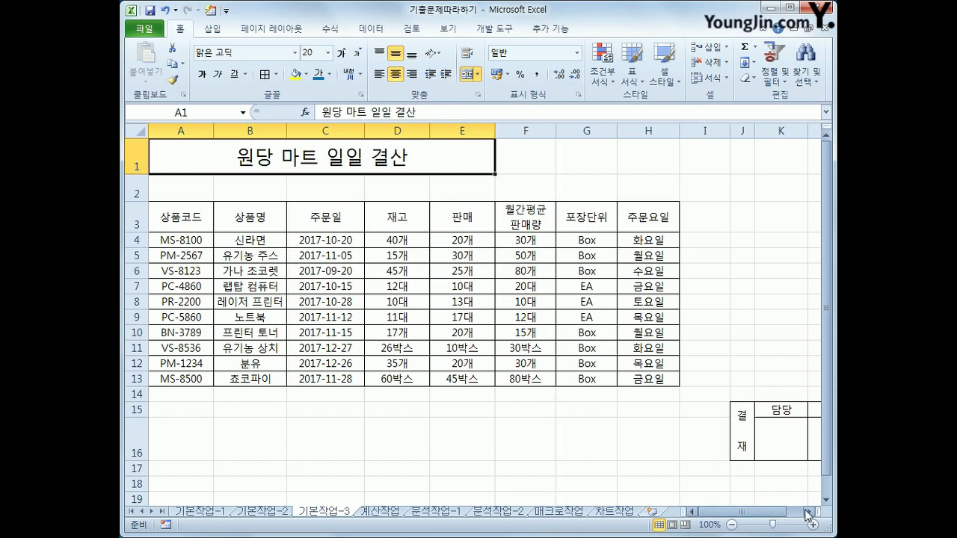
Scroll right and select J15:M16, the 결재 box with 담당, 과장 and 지점장 columns
{"action": "left_click", "coordinate": [807, 513]}
{"action": "left_click", "coordinate": [808, 513]}
{"action": "left_click", "coordinate": [807, 513]}
{"action": "left_click_drag", "start_coordinate": [532, 428], "coordinate": [670, 433]}
{"action": "left_click_drag", "start_coordinate": [670, 433], "coordinate": [670, 434]}
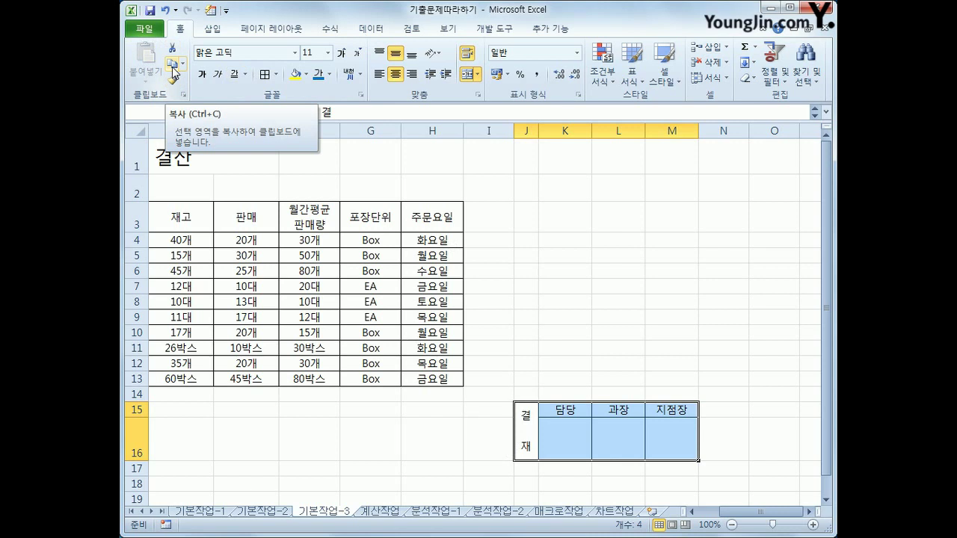
Copy the 결재 box and paste it at F1 as a linked picture
{"action": "left_click", "coordinate": [173, 66]}
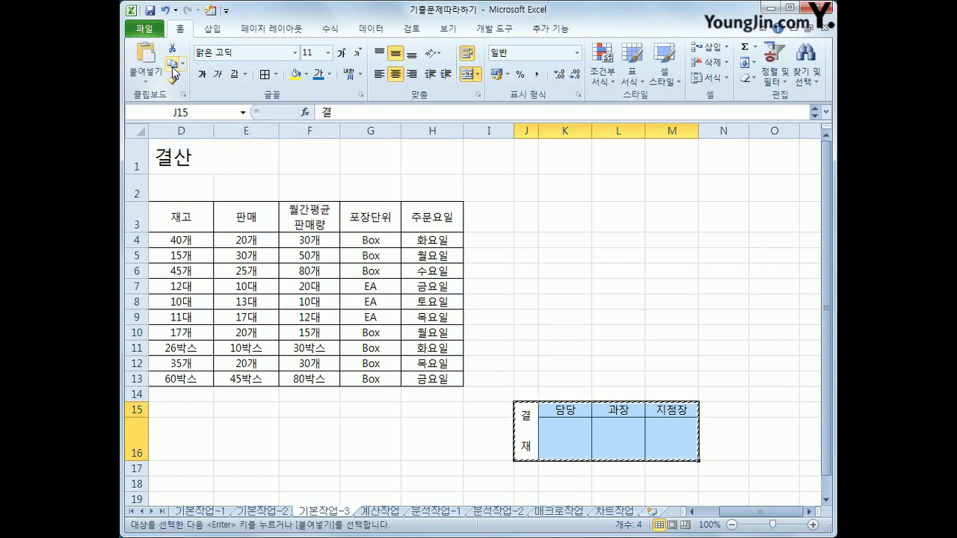
{"action": "left_click", "coordinate": [305, 163]}
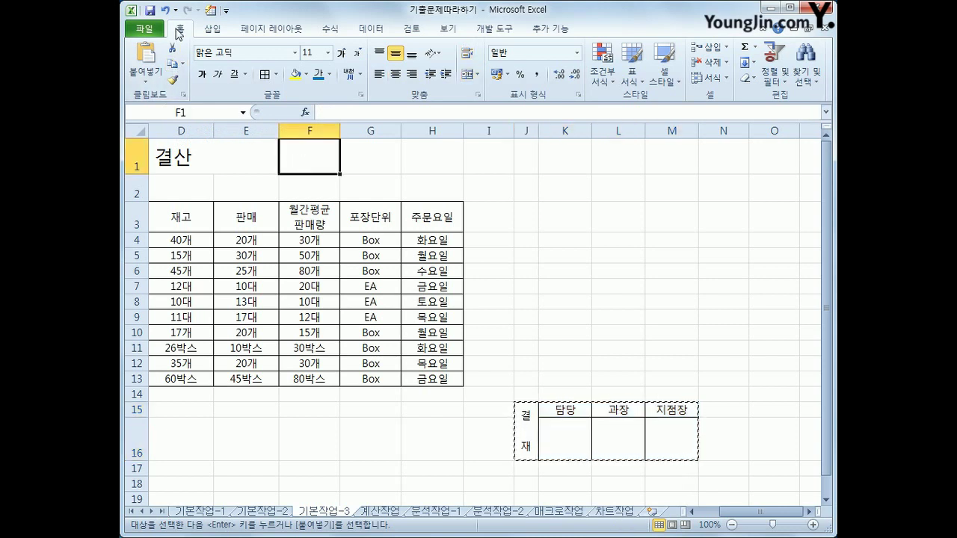
{"action": "left_click", "coordinate": [158, 80]}
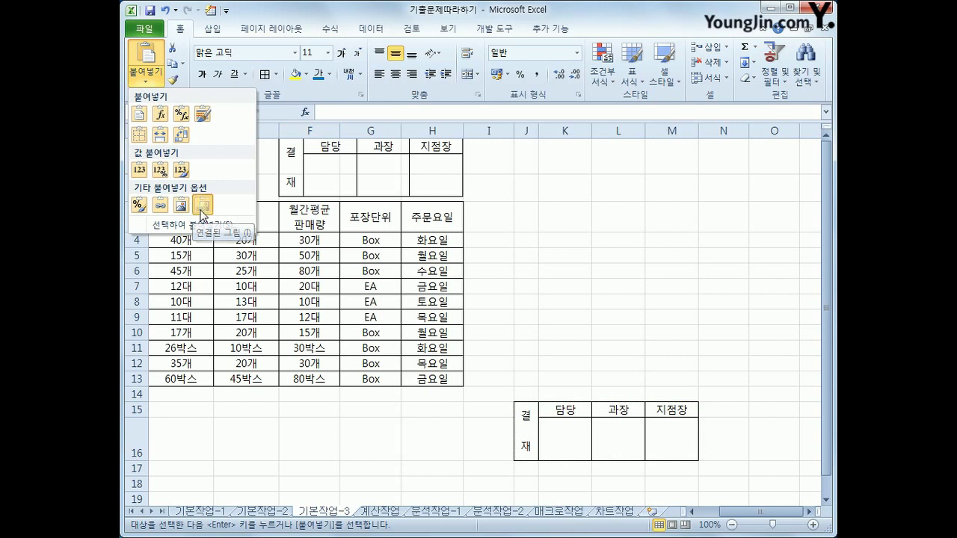
{"action": "left_click", "coordinate": [200, 206]}
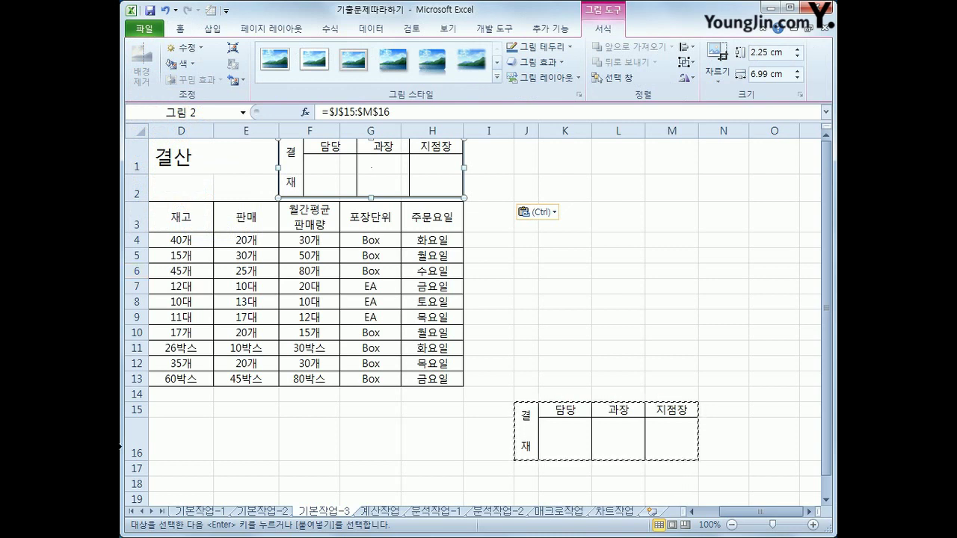
Glance through the other worksheets, then switch to the 계산작업 sheet
{"action": "left_click", "coordinate": [202, 512]}
{"action": "left_click", "coordinate": [257, 512]}
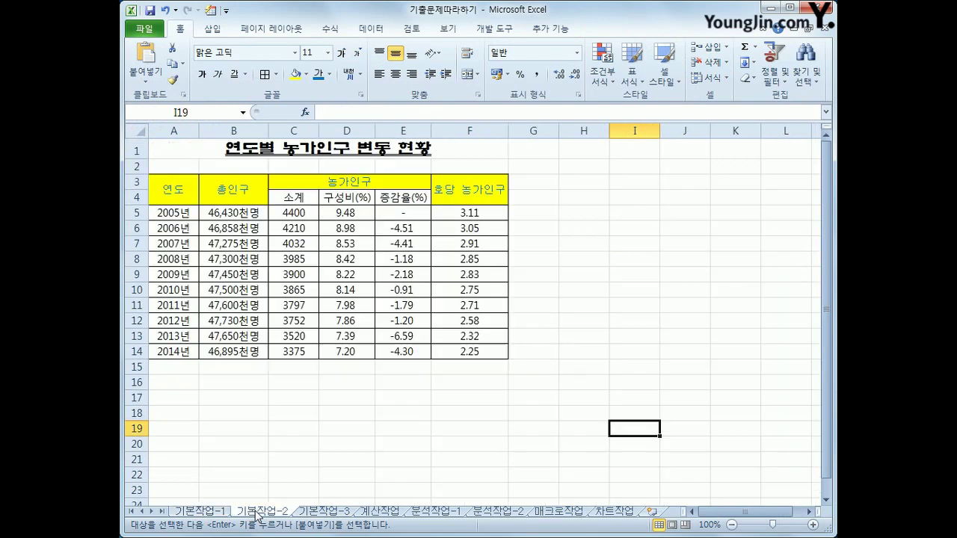
{"action": "left_click", "coordinate": [323, 512]}
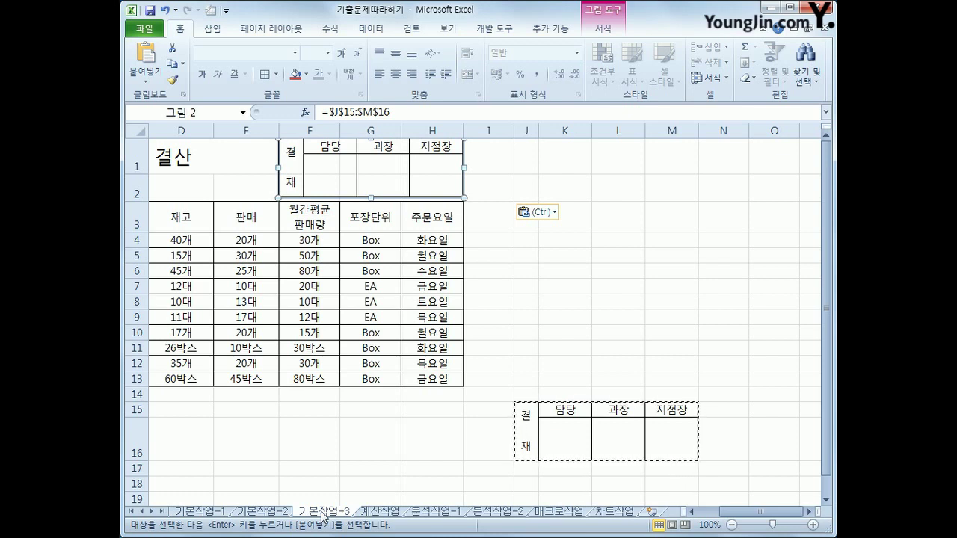
{"action": "left_click", "coordinate": [380, 511]}
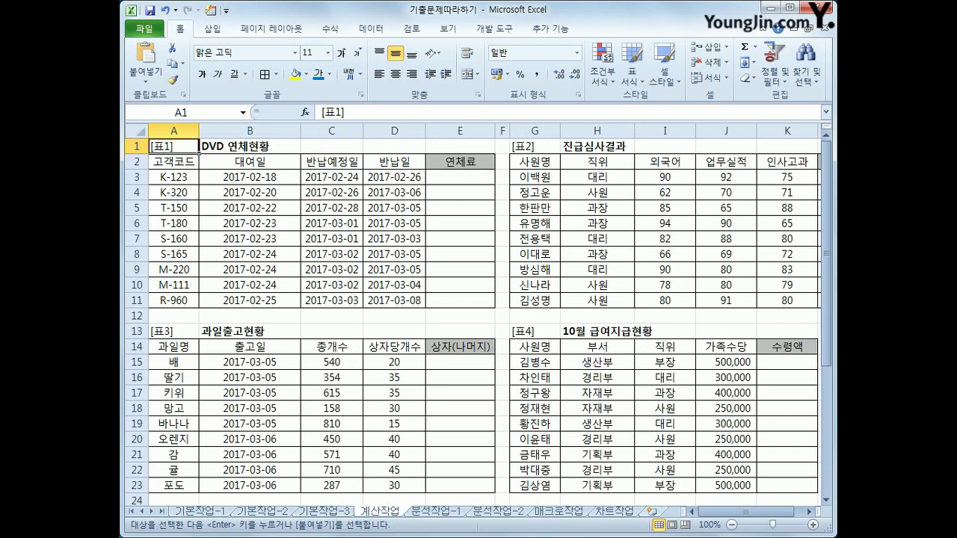
{"action": "mouse_move", "coordinate": [372, 211]}
{"action": "left_mouse_down"}
{"action": "mouse_move", "coordinate": [396, 293]}
{"action": "mouse_move", "coordinate": [391, 321]}
{"action": "left_mouse_up"}
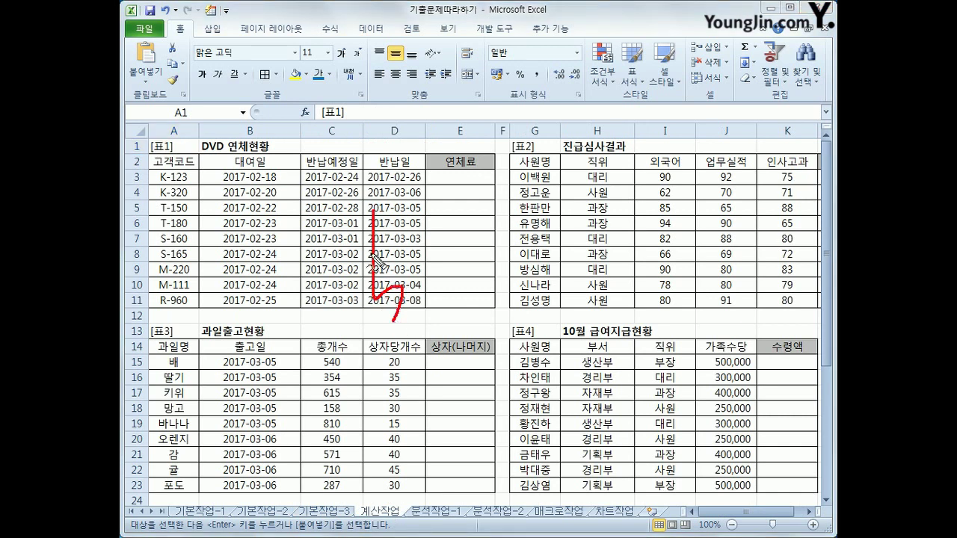
{"action": "left_click_drag", "start_coordinate": [372, 248], "coordinate": [401, 250]}
{"action": "mouse_move", "coordinate": [465, 263]}
{"action": "left_mouse_down"}
{"action": "mouse_move", "coordinate": [447, 298]}
{"action": "mouse_move", "coordinate": [513, 311]}
{"action": "mouse_move", "coordinate": [509, 271]}
{"action": "mouse_move", "coordinate": [597, 268]}
{"action": "mouse_move", "coordinate": [607, 281]}
{"action": "mouse_move", "coordinate": [643, 281]}
{"action": "mouse_move", "coordinate": [614, 306]}
{"action": "left_mouse_up"}
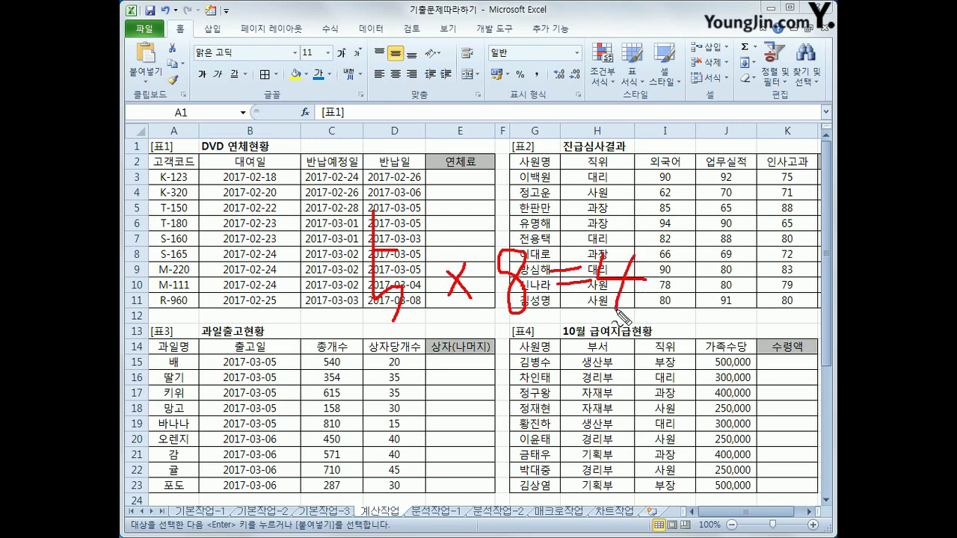
{"action": "mouse_move", "coordinate": [673, 262]}
{"action": "left_mouse_down"}
{"action": "mouse_move", "coordinate": [692, 295]}
{"action": "mouse_move", "coordinate": [682, 265]}
{"action": "left_mouse_up"}
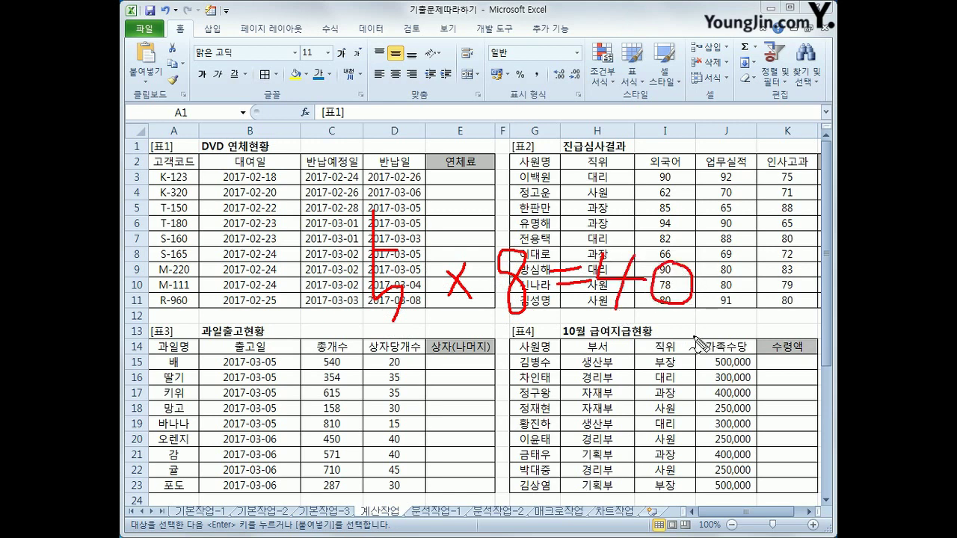
{"action": "left_click_drag", "start_coordinate": [390, 356], "coordinate": [707, 352]}
{"action": "left_click_drag", "start_coordinate": [438, 377], "coordinate": [699, 359]}
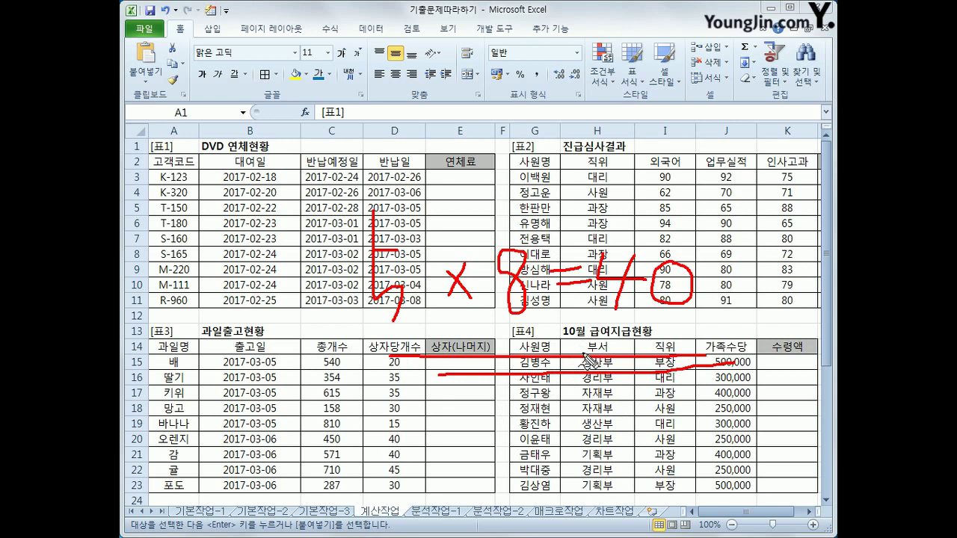
{"action": "mouse_move", "coordinate": [484, 513]}
{"action": "left_mouse_down"}
{"action": "mouse_move", "coordinate": [450, 522]}
{"action": "mouse_move", "coordinate": [498, 516]}
{"action": "left_mouse_up"}
{"action": "mouse_move", "coordinate": [570, 529]}
{"action": "left_mouse_down"}
{"action": "mouse_move", "coordinate": [552, 505]}
{"action": "mouse_move", "coordinate": [598, 530]}
{"action": "left_mouse_up"}
{"action": "mouse_move", "coordinate": [391, 500]}
{"action": "left_mouse_down"}
{"action": "mouse_move", "coordinate": [396, 515]}
{"action": "mouse_move", "coordinate": [413, 498]}
{"action": "left_mouse_up"}
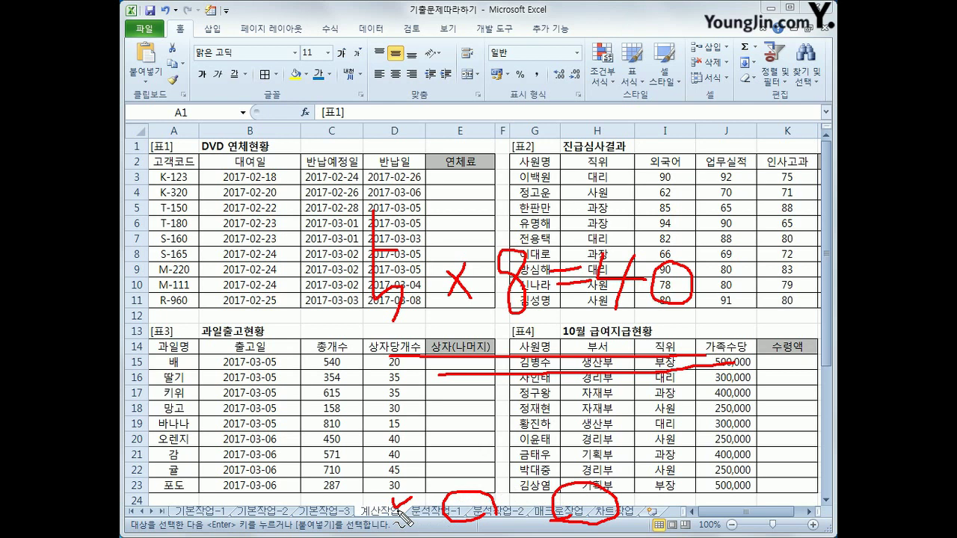
{"action": "key", "text": "Escape"}
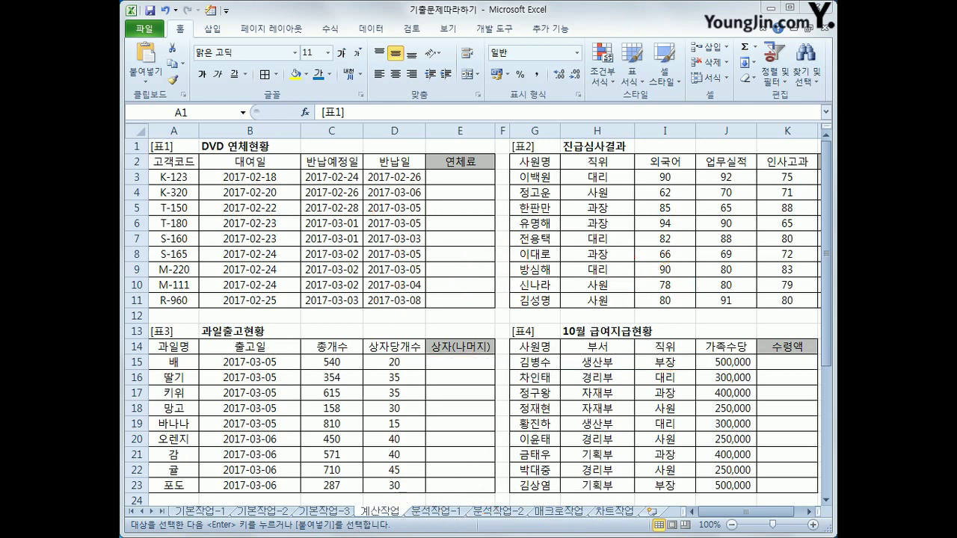
Insert the DAYS360 function into E3 from the Date & Time functions
{"action": "left_click", "coordinate": [450, 177]}
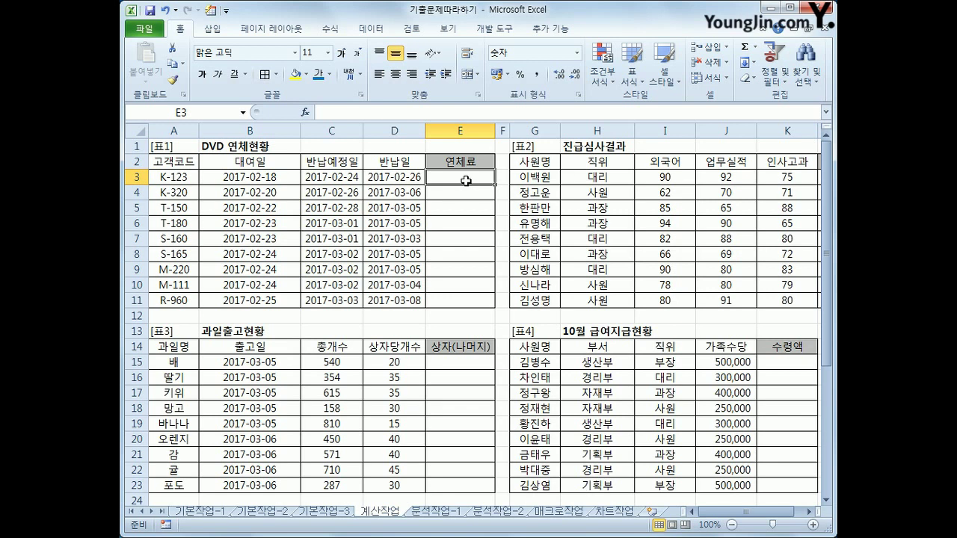
{"action": "left_click", "coordinate": [330, 29]}
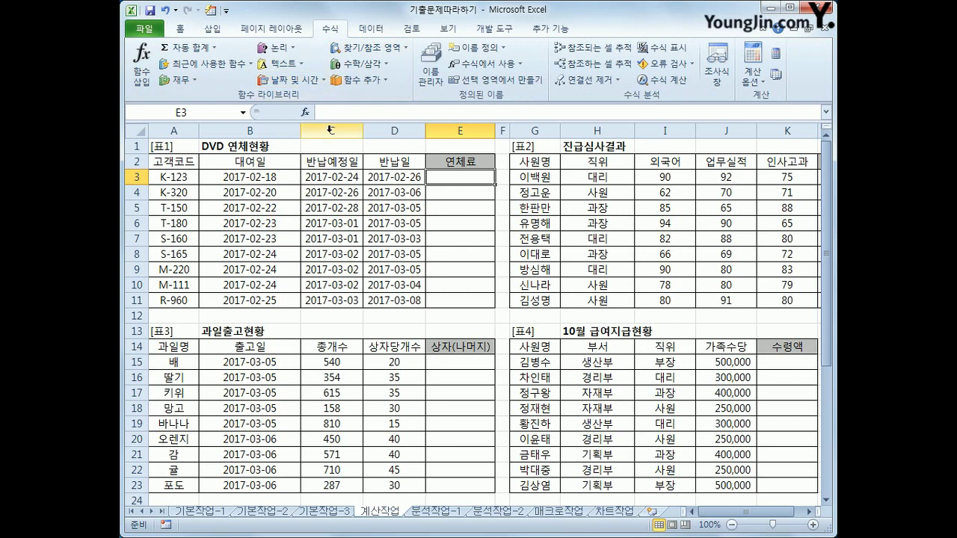
{"action": "left_click", "coordinate": [310, 81]}
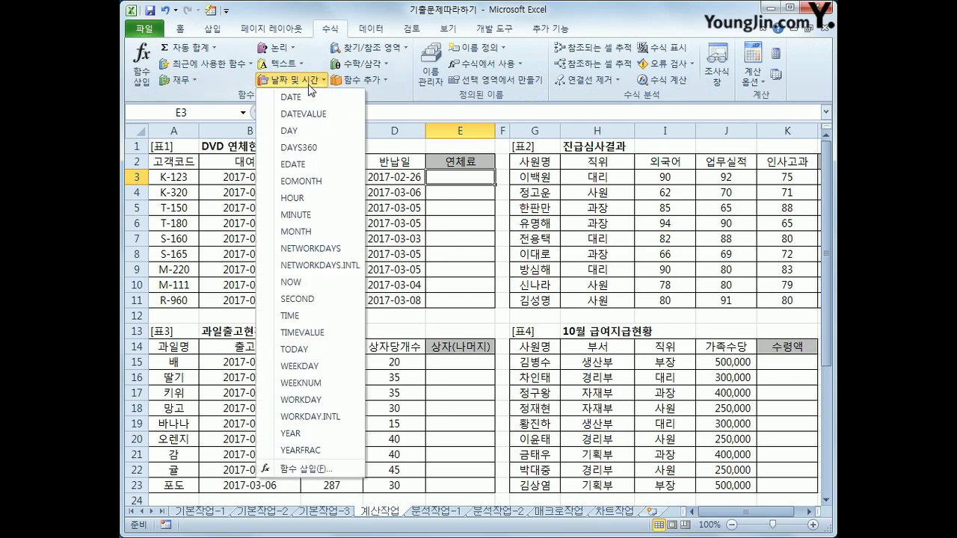
{"action": "left_click", "coordinate": [349, 150]}
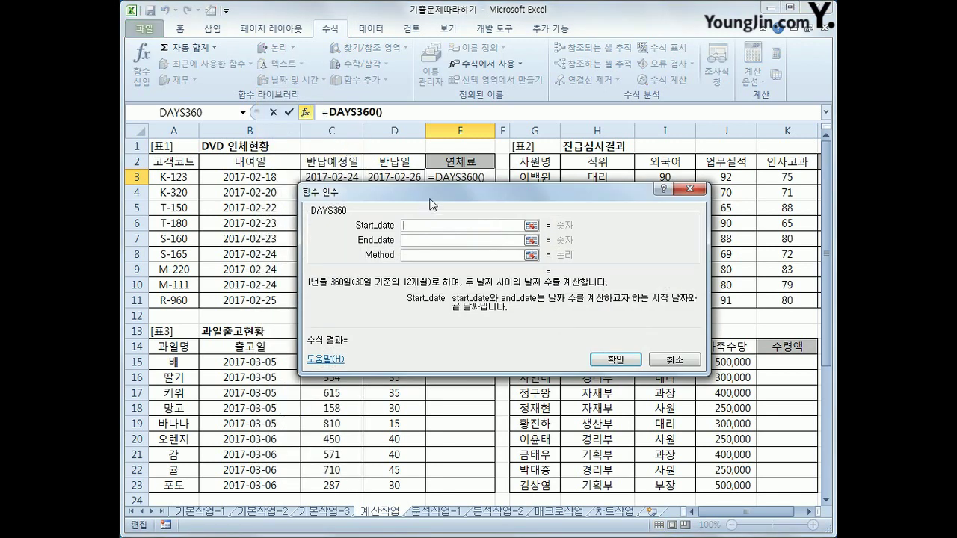
{"action": "left_click_drag", "start_coordinate": [418, 191], "coordinate": [407, 250]}
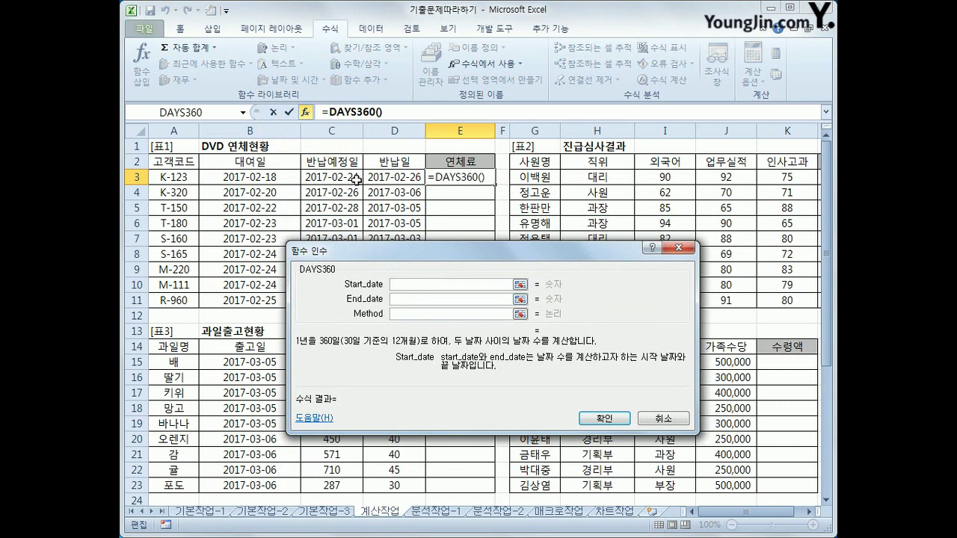
Set Start_date to C3 and End_date to D3, and confirm the result of 2
{"action": "left_click", "coordinate": [356, 180]}
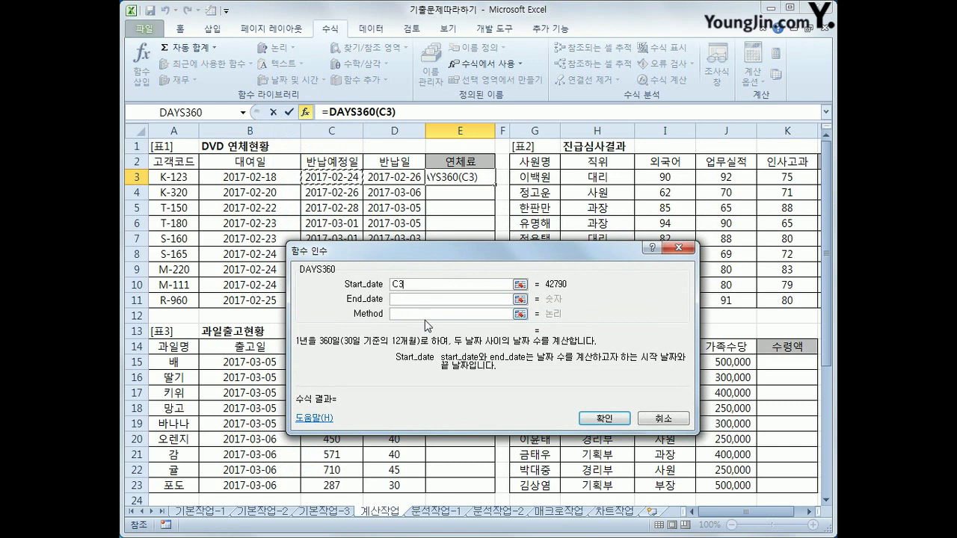
{"action": "left_click", "coordinate": [391, 300]}
{"action": "left_click", "coordinate": [406, 181]}
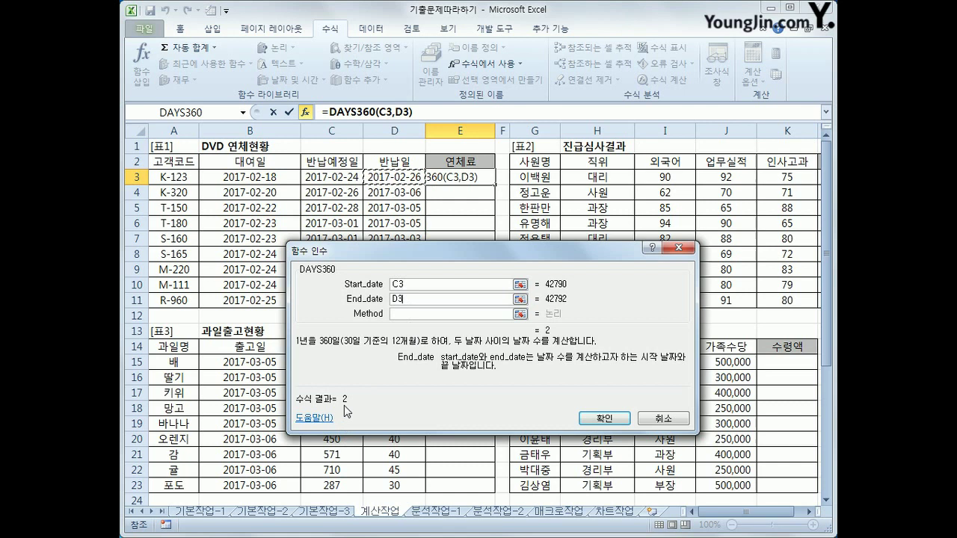
{"action": "mouse_move", "coordinate": [337, 413]}
{"action": "left_mouse_down"}
{"action": "mouse_move", "coordinate": [351, 383]}
{"action": "mouse_move", "coordinate": [364, 407]}
{"action": "mouse_move", "coordinate": [353, 413]}
{"action": "left_mouse_up"}
{"action": "mouse_move", "coordinate": [416, 291]}
{"action": "left_mouse_down"}
{"action": "mouse_move", "coordinate": [397, 290]}
{"action": "mouse_move", "coordinate": [423, 278]}
{"action": "mouse_move", "coordinate": [417, 314]}
{"action": "left_mouse_up"}
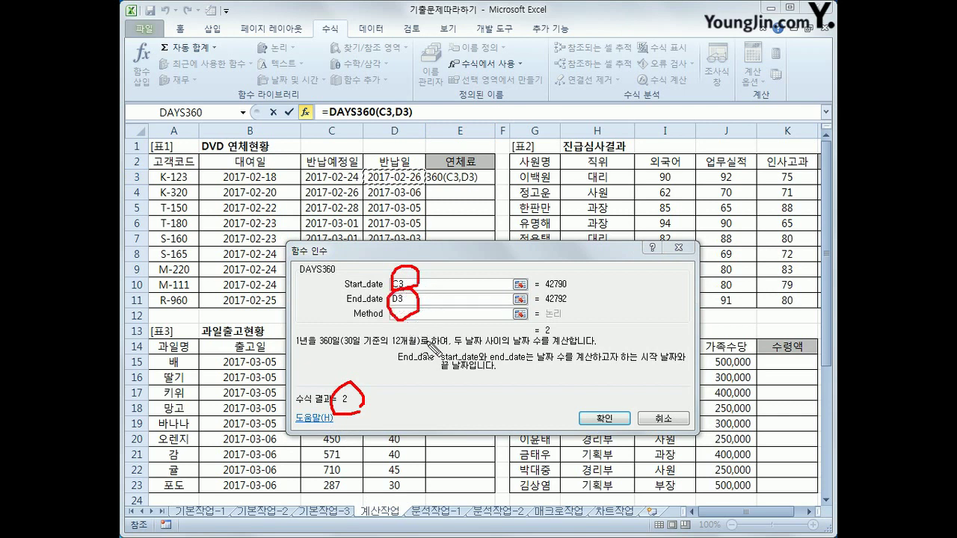
{"action": "left_click_drag", "start_coordinate": [367, 413], "coordinate": [358, 428]}
{"action": "left_click", "coordinate": [603, 419]}
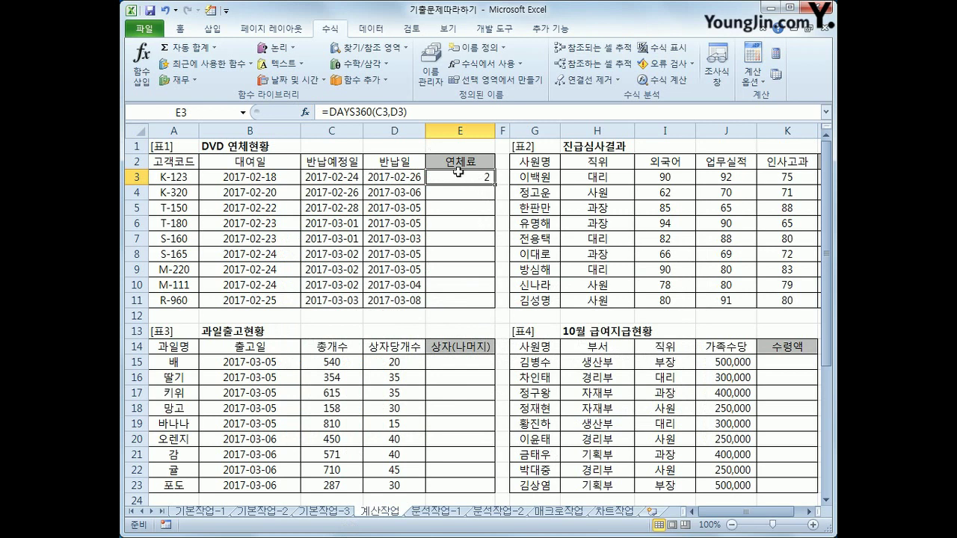
Append *100 to E3 so it reads =DAYS360(C3,D3)*100
{"action": "left_click", "coordinate": [416, 111]}
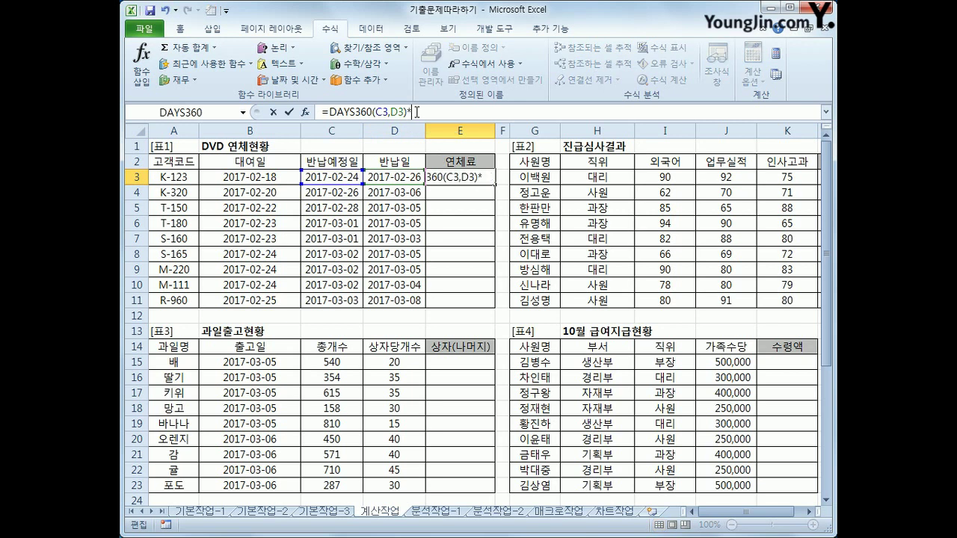
{"action": "type", "text": "*100"}
{"action": "key", "text": "Return"}
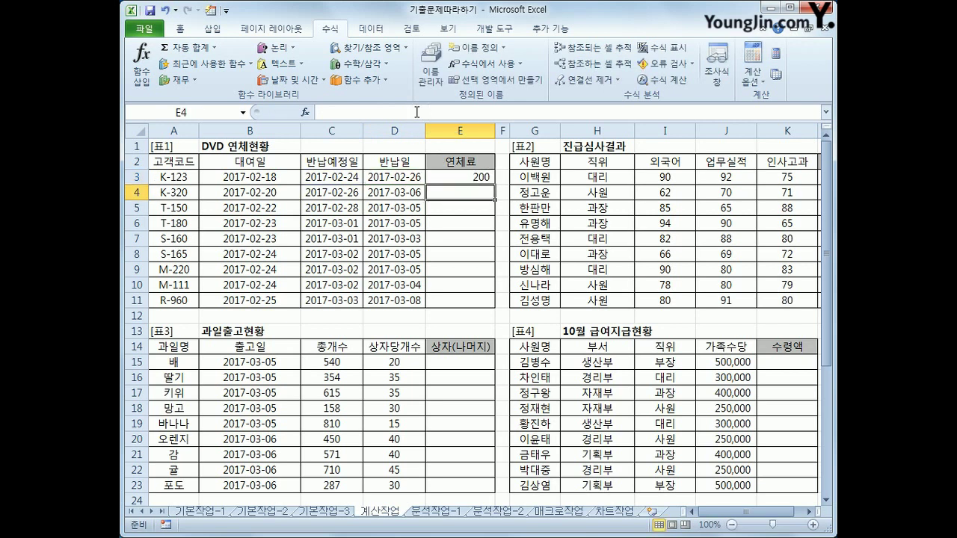
Fill the overdue-fee formula from E3 down to E11
{"action": "left_click", "coordinate": [457, 176]}
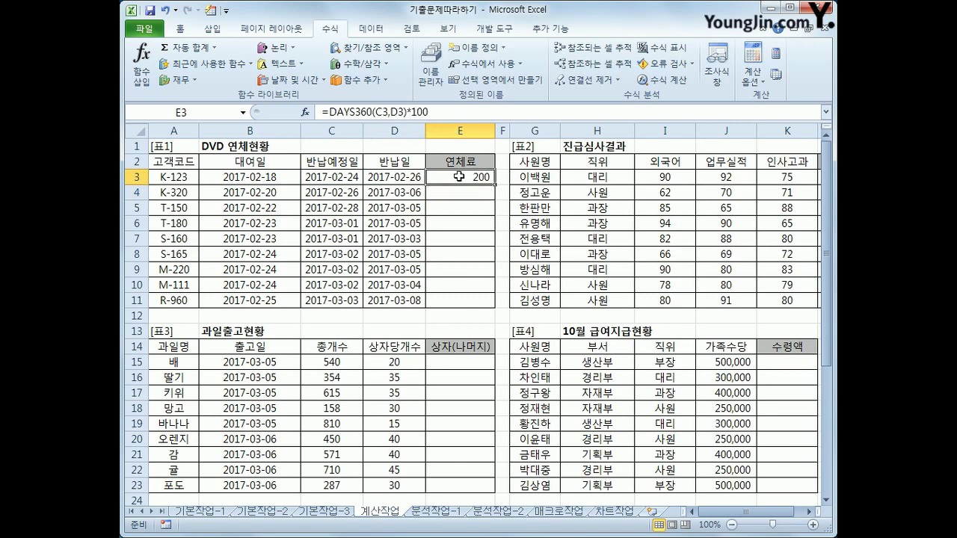
{"action": "double_click", "coordinate": [498, 186]}
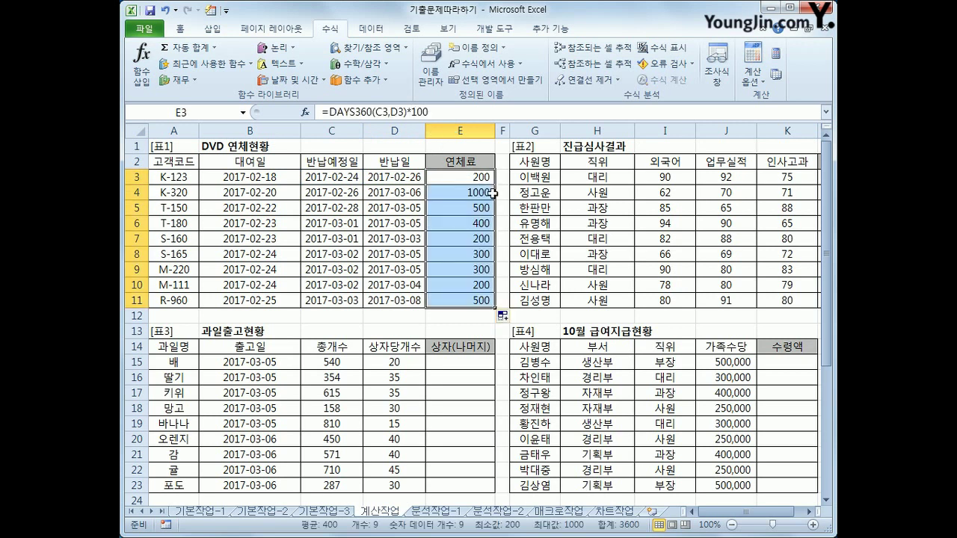
{"action": "left_click", "coordinate": [483, 174]}
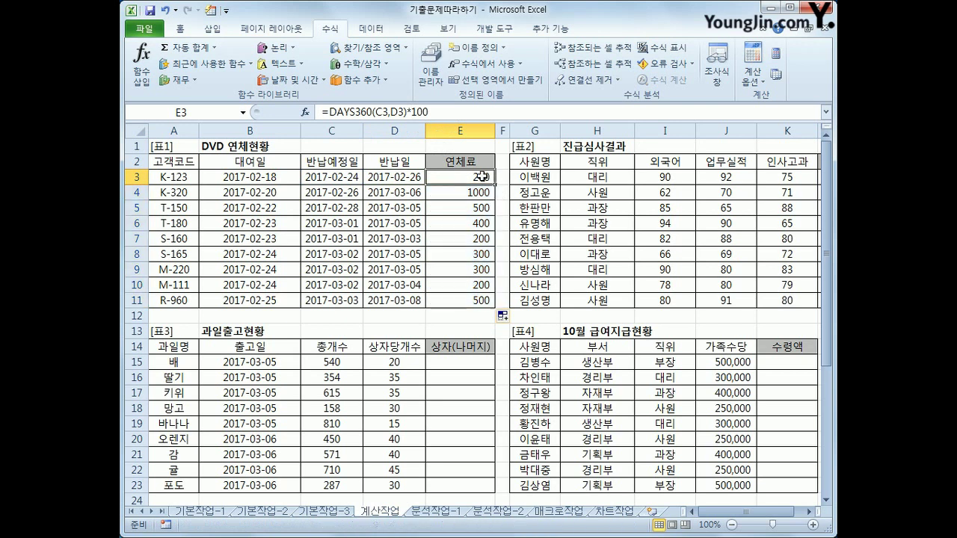
{"action": "double_click", "coordinate": [498, 185]}
{"action": "left_click", "coordinate": [480, 177]}
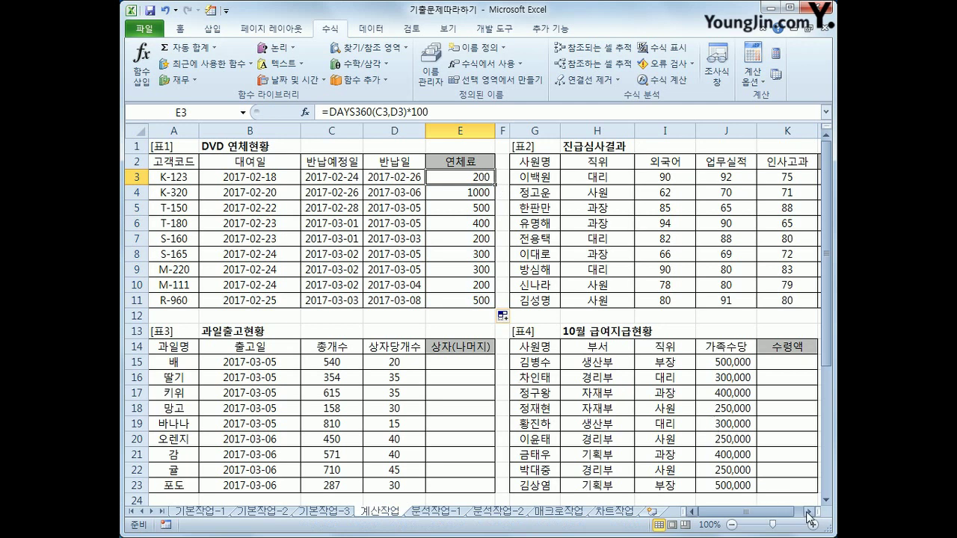
{"action": "left_click", "coordinate": [808, 513]}
{"action": "left_click", "coordinate": [808, 512]}
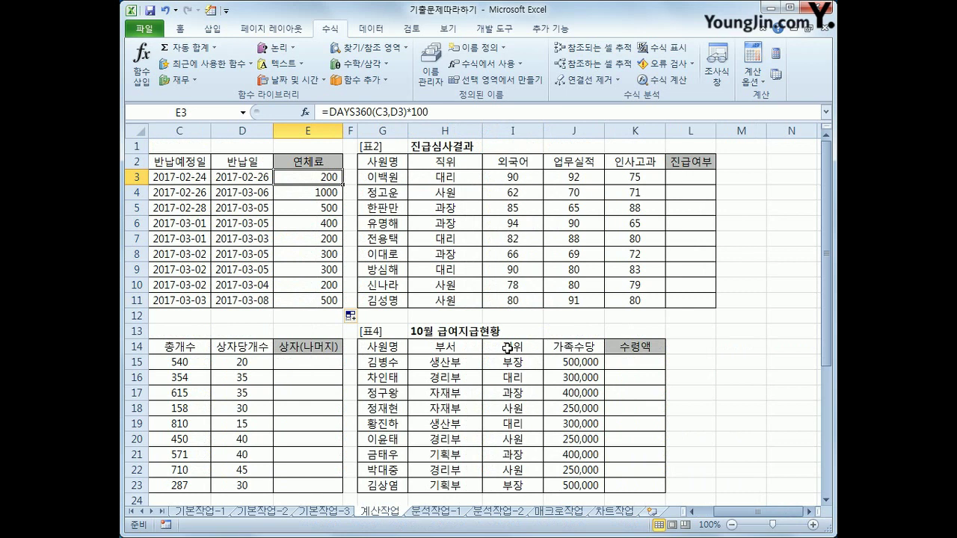
{"action": "left_click_drag", "start_coordinate": [516, 180], "coordinate": [612, 178]}
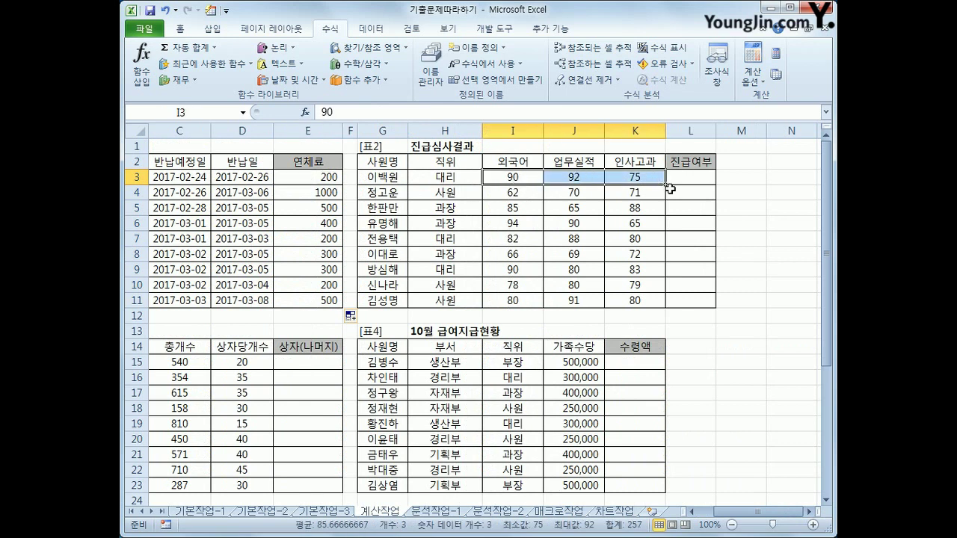
{"action": "left_click", "coordinate": [529, 181]}
{"action": "left_click", "coordinate": [571, 179]}
{"action": "left_click", "coordinate": [627, 178]}
{"action": "left_click", "coordinate": [702, 180]}
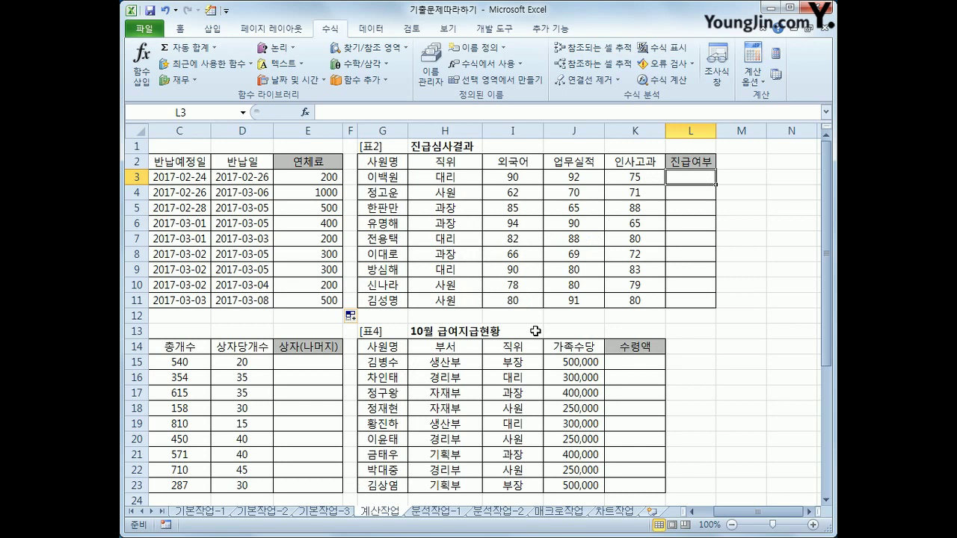
Start L3's formula =IF(AND(I3>=75,J3>=75,K3>=75, testing each score against 75
{"action": "type", "text": "="}
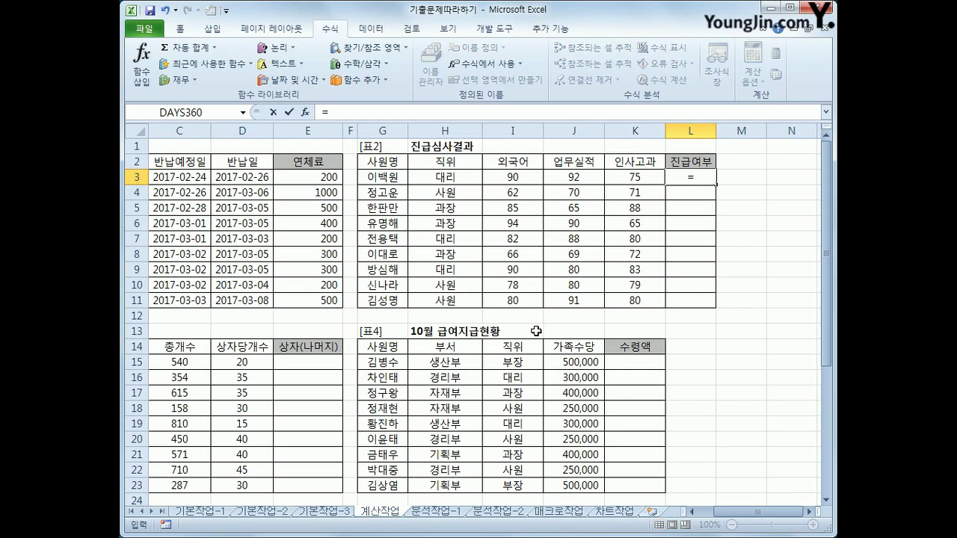
{"action": "type", "text": "if("}
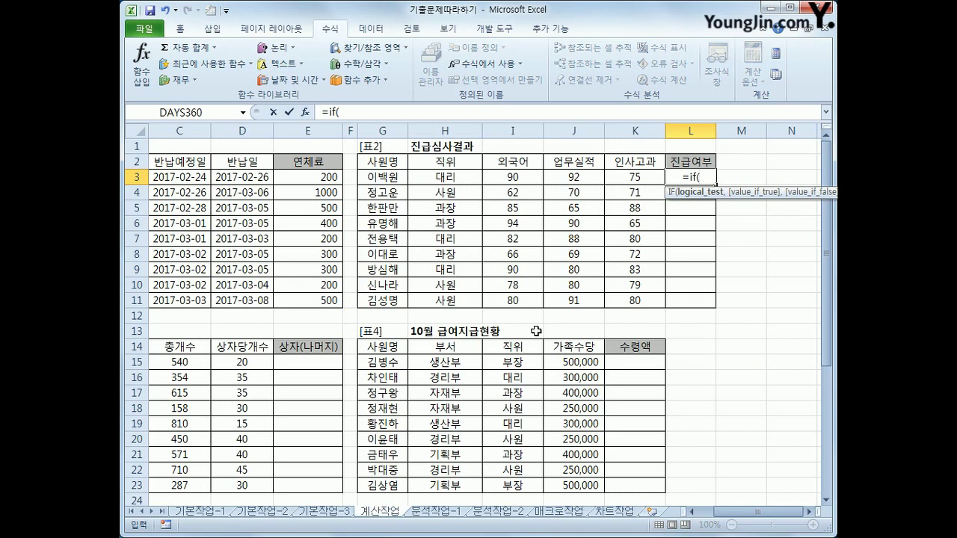
{"action": "type", "text": "and("}
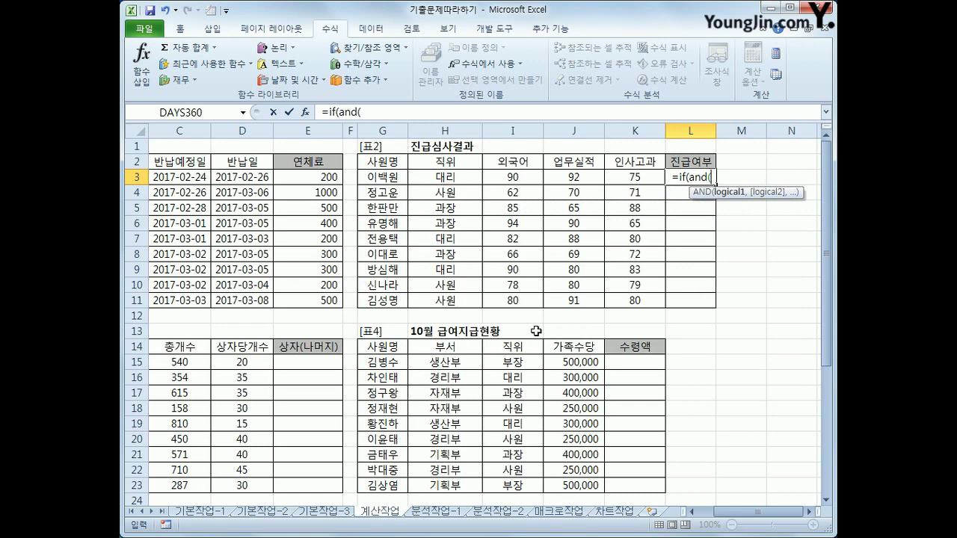
{"action": "left_click", "coordinate": [523, 174]}
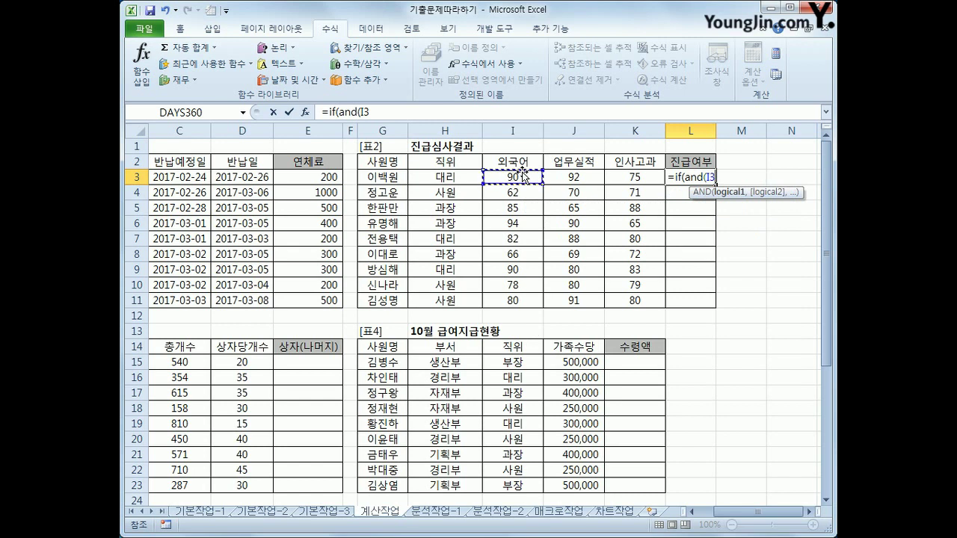
{"action": "type", "text": ">"}
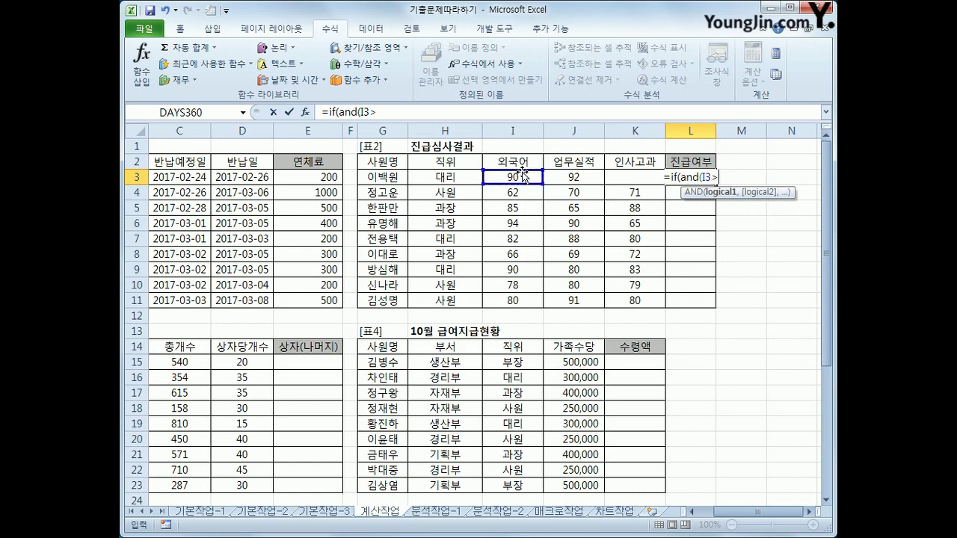
{"action": "type", "text": "=75,"}
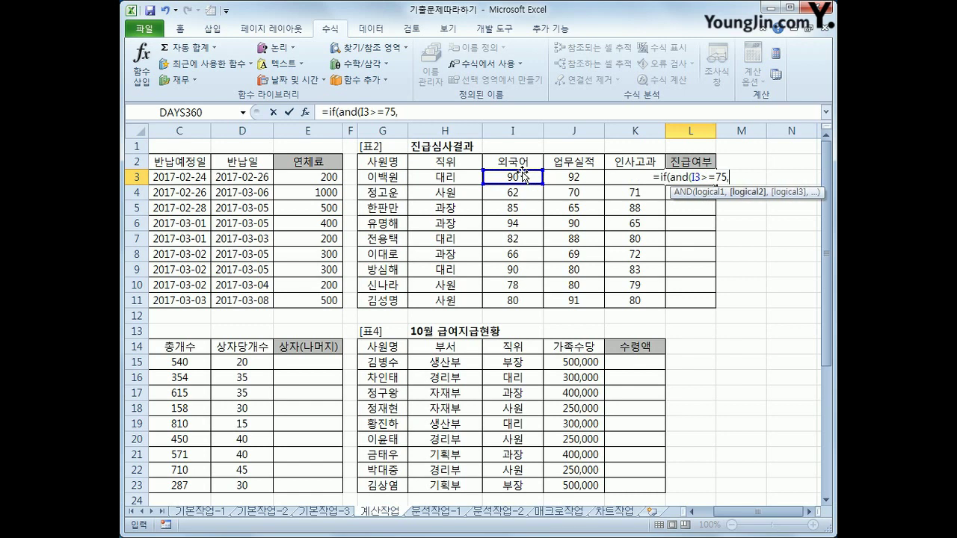
{"action": "left_click", "coordinate": [587, 177]}
{"action": "type", "text": ">=75"}
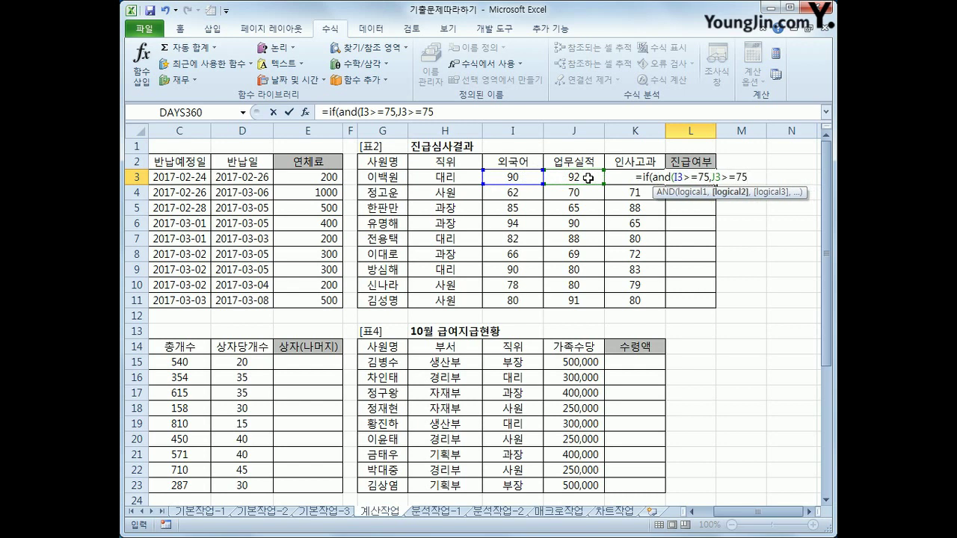
{"action": "type", "text": ","}
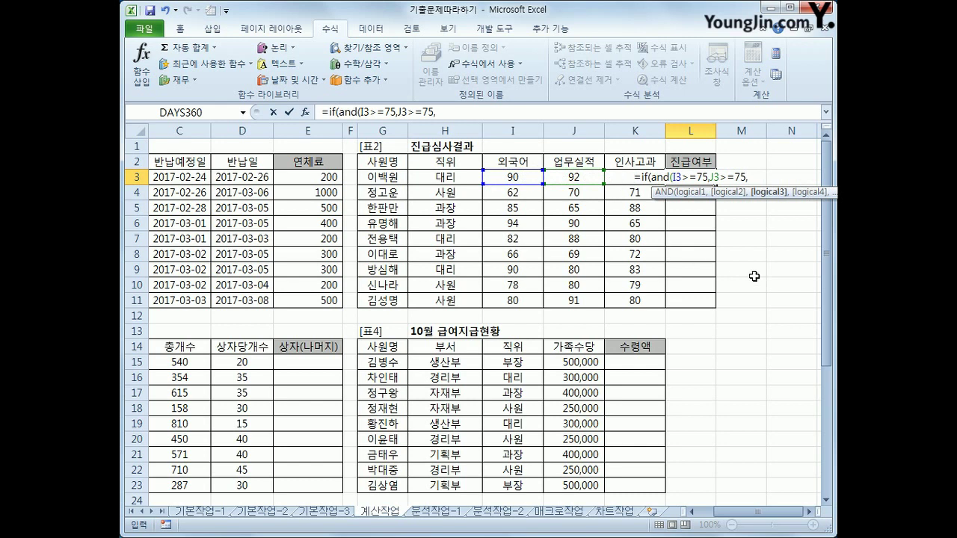
{"action": "key", "text": "Left"}
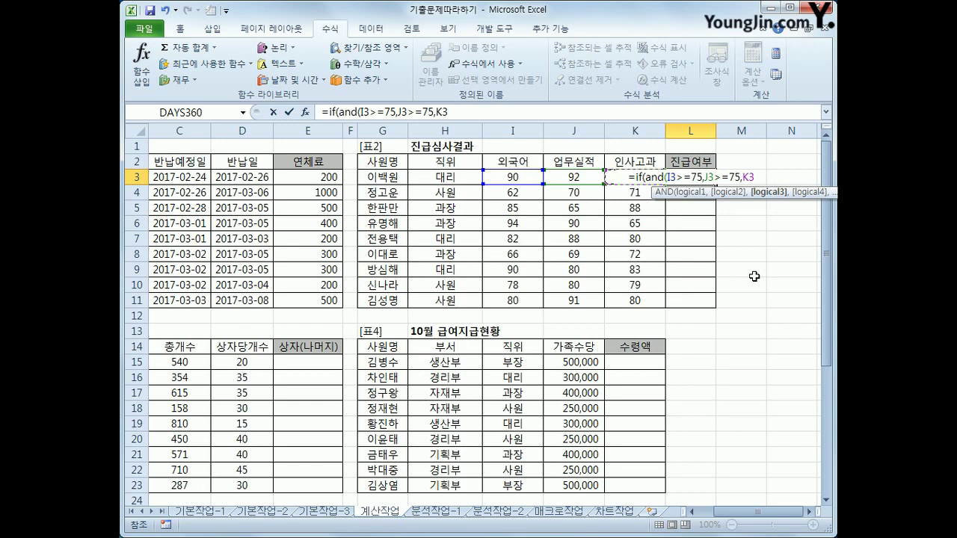
{"action": "type", "text": ">="}
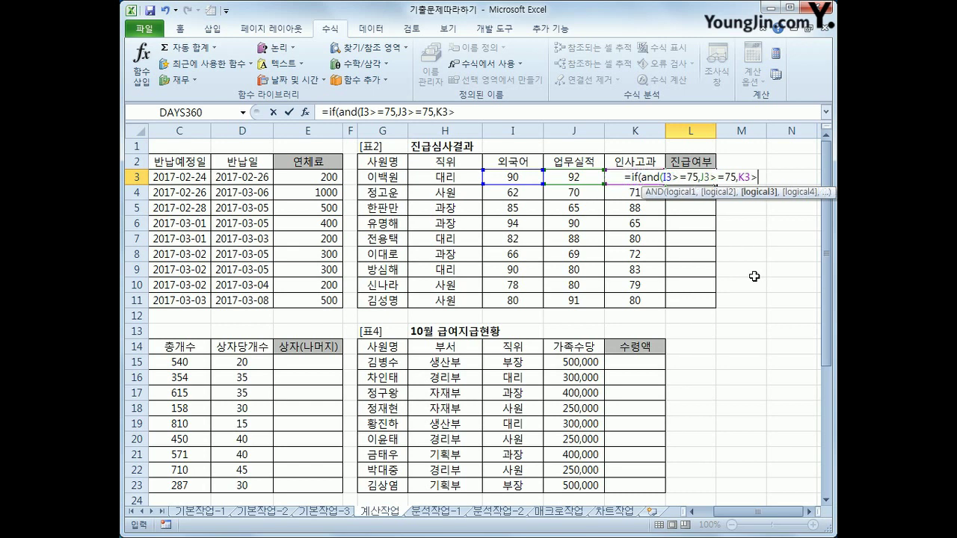
{"action": "type", "text": "75"}
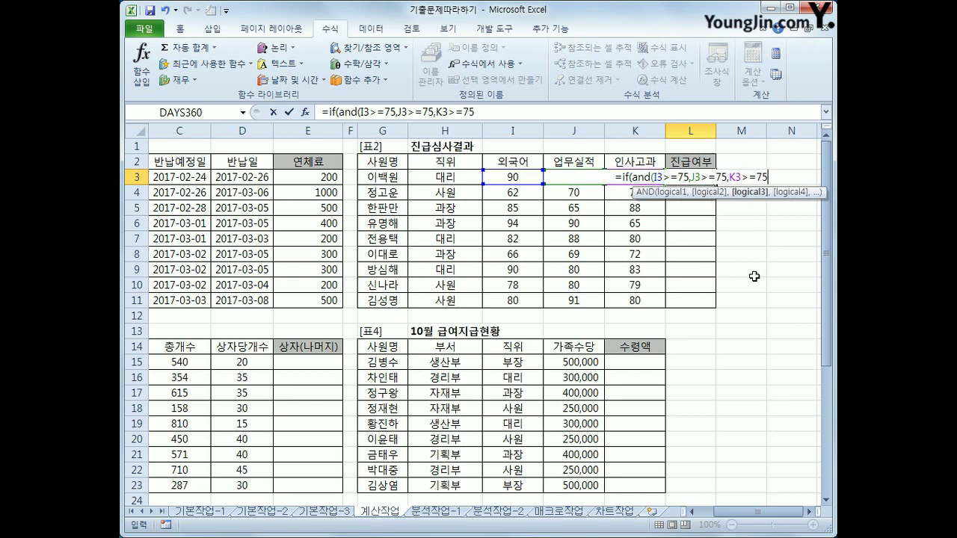
{"action": "type", "text": ","}
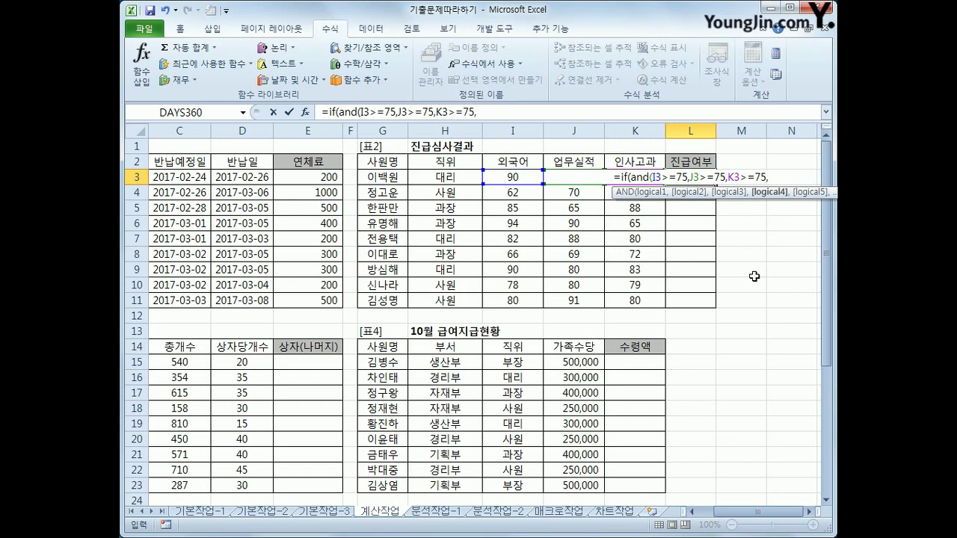
Add SUM(I3:K3)>=250 with the "진급" result and commit the formula
{"action": "type", "text": "sum"}
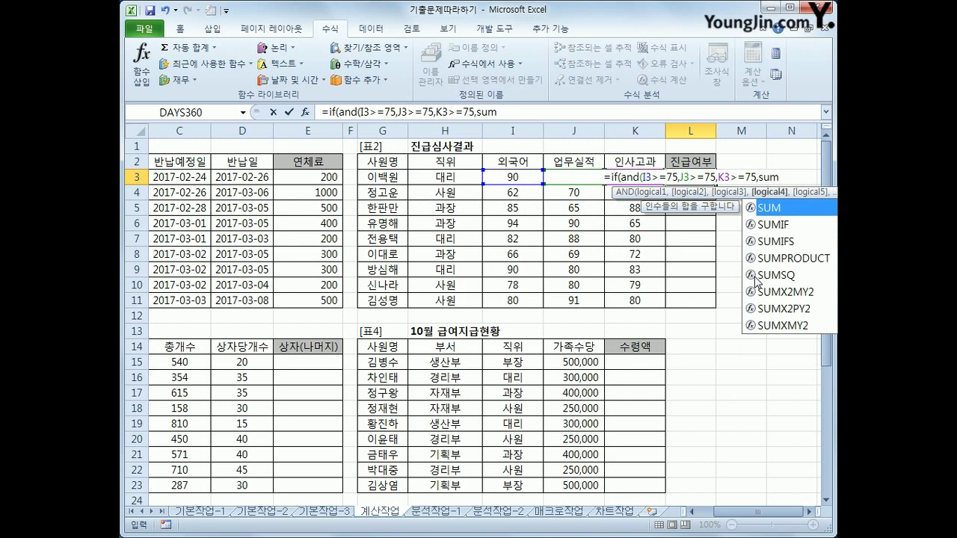
{"action": "type", "text": "("}
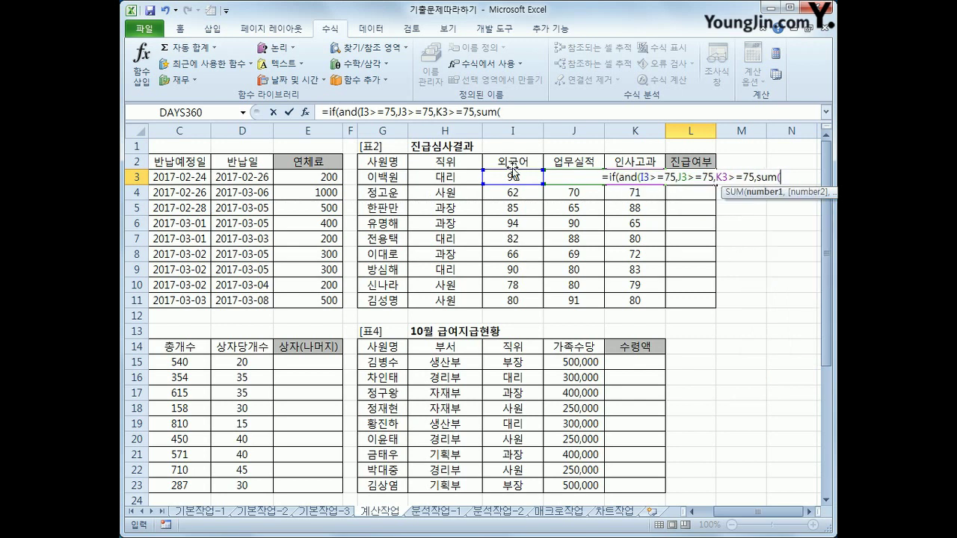
{"action": "left_click_drag", "start_coordinate": [508, 178], "coordinate": [586, 175]}
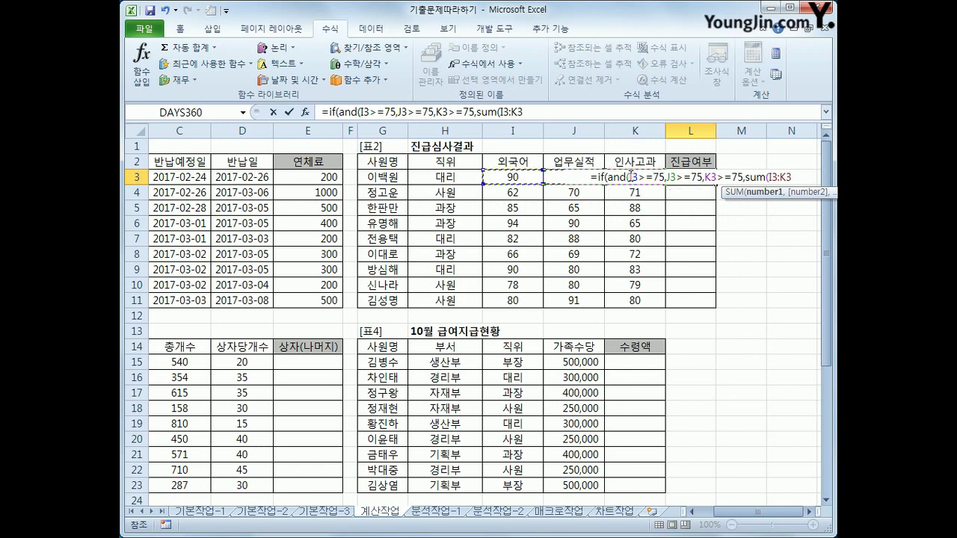
{"action": "type", "text": ")"}
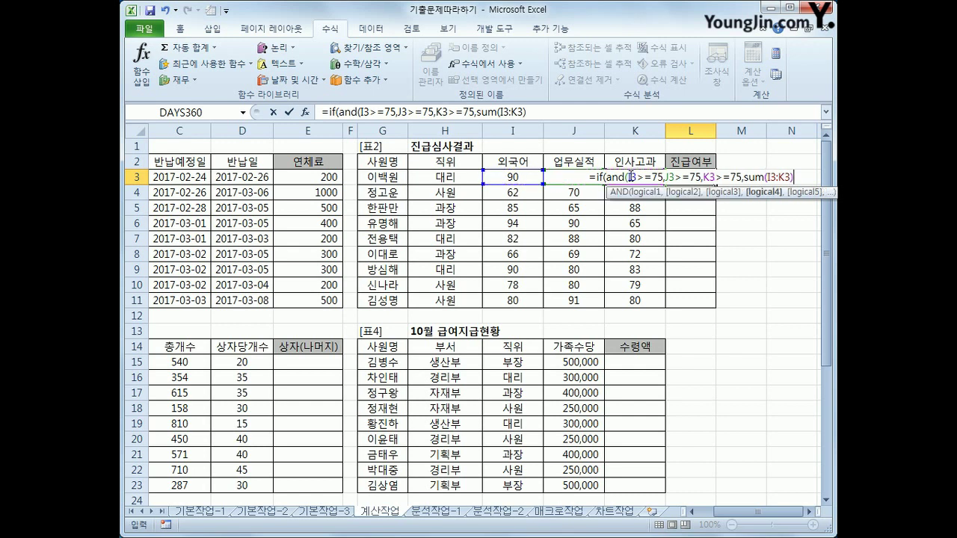
{"action": "type", "text": ">=250"}
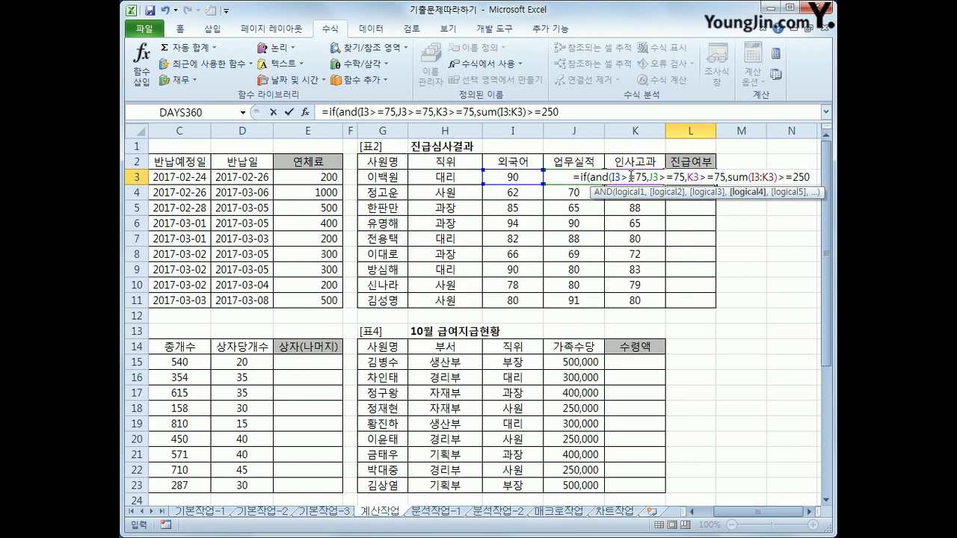
{"action": "type", "text": ")"}
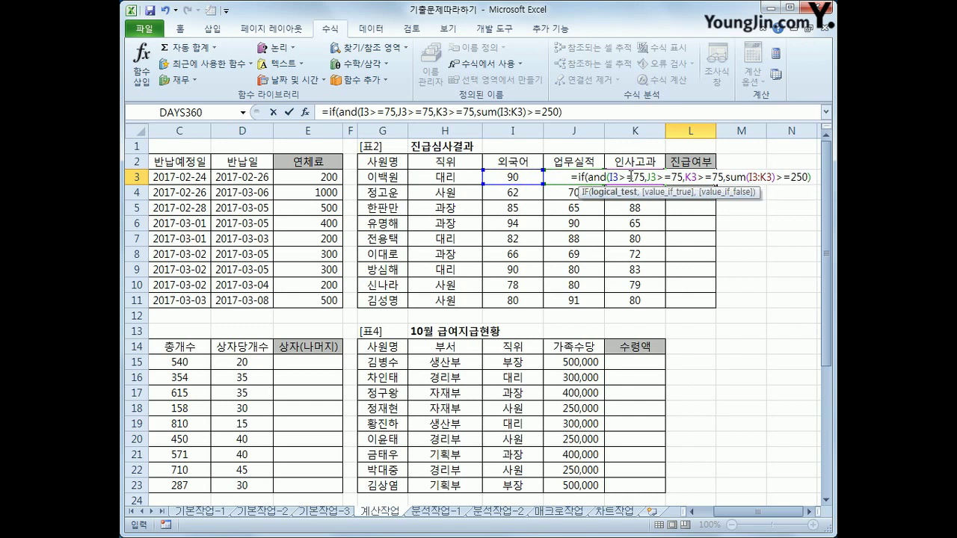
{"action": "type", "text": ","}
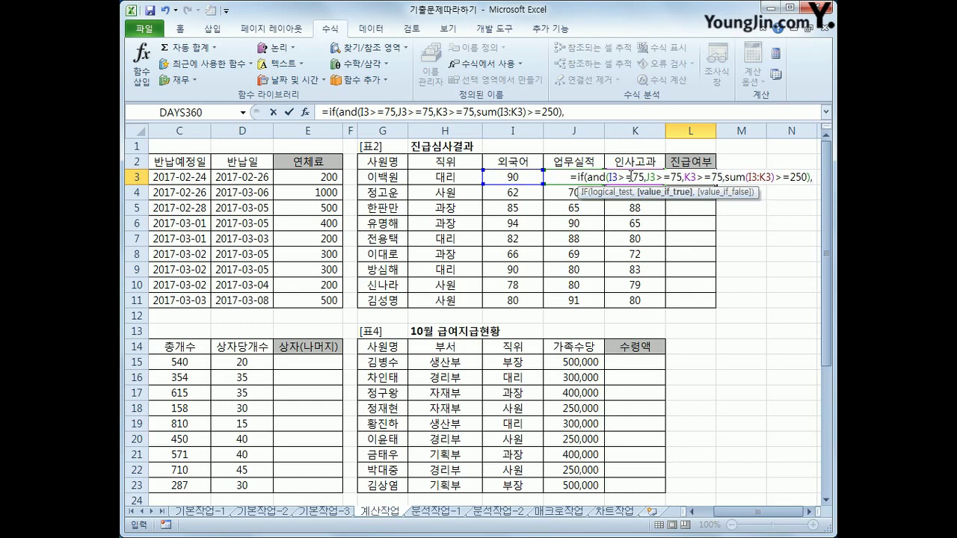
{"action": "type", "text": "\""}
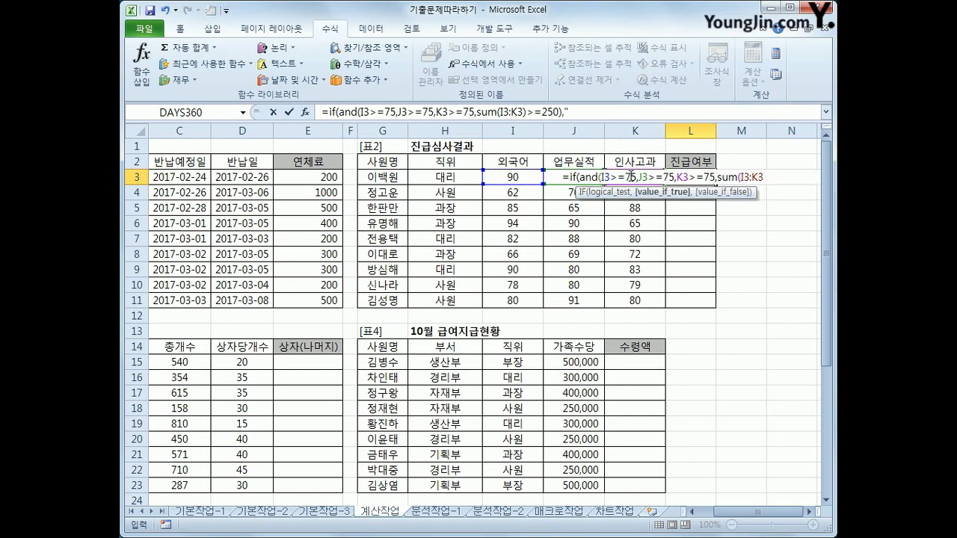
{"action": "type", "text": "진그ㅂ\""}
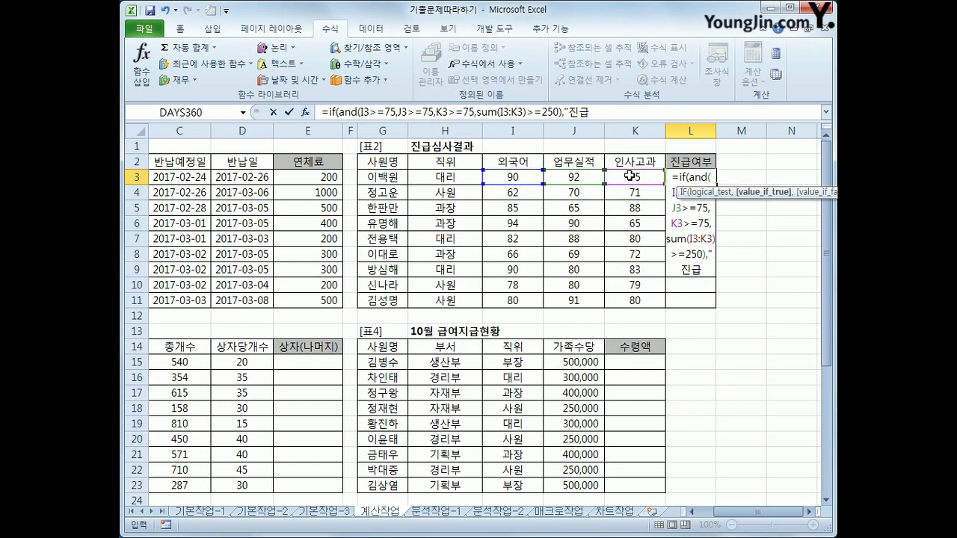
{"action": "type", "text": ",\"\""}
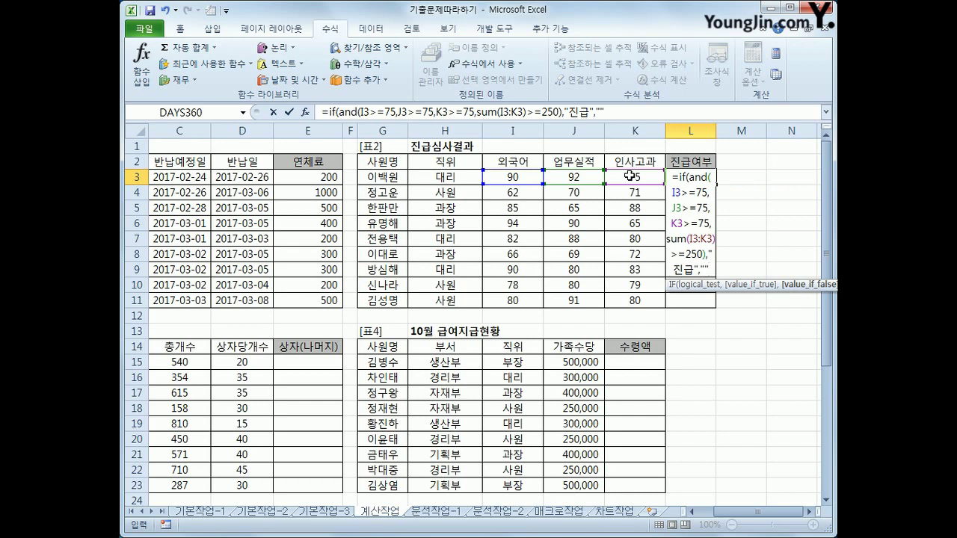
{"action": "type", "text": ")"}
{"action": "key", "text": "Return"}
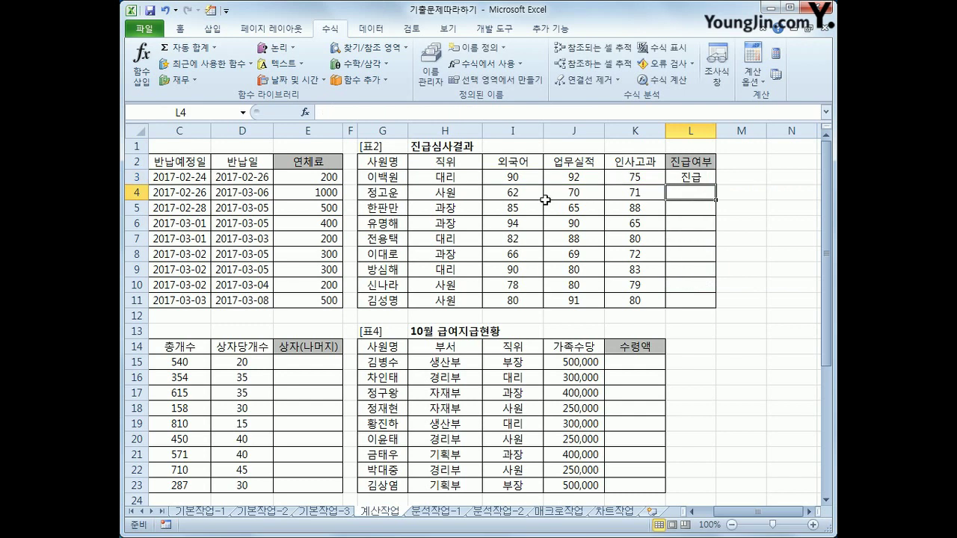
{"action": "left_click", "coordinate": [531, 178]}
Review the first employee's three scores and the 진급 result in L3
{"action": "left_click", "coordinate": [590, 182]}
{"action": "left_click", "coordinate": [621, 177]}
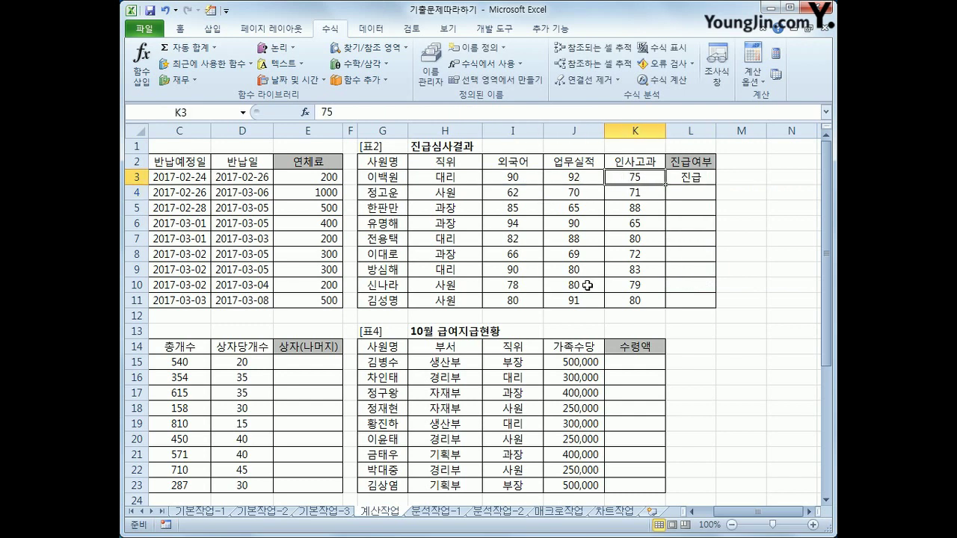
{"action": "mouse_move", "coordinate": [647, 184]}
{"action": "left_mouse_down"}
{"action": "mouse_move", "coordinate": [510, 202]}
{"action": "mouse_move", "coordinate": [652, 172]}
{"action": "mouse_move", "coordinate": [652, 188]}
{"action": "left_mouse_up"}
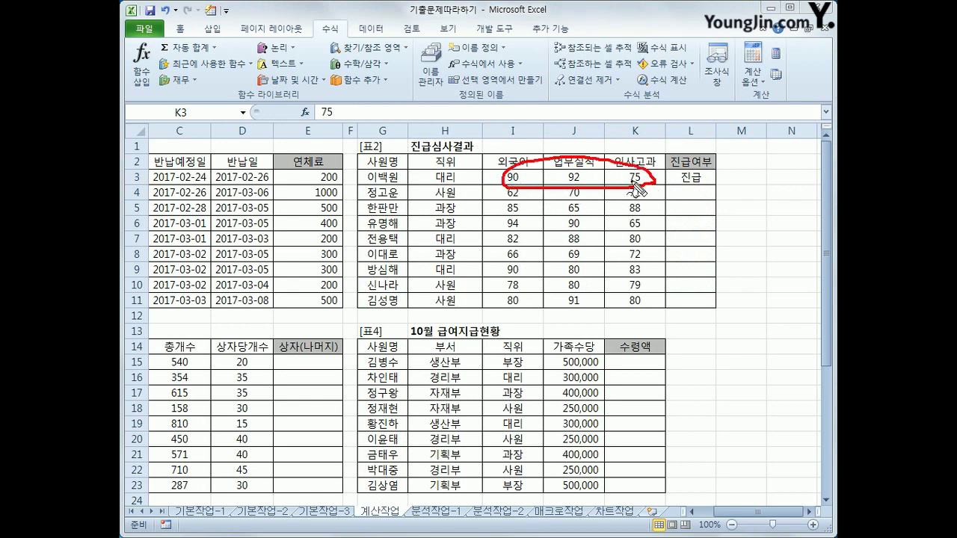
{"action": "mouse_move", "coordinate": [703, 186]}
{"action": "left_mouse_down"}
{"action": "mouse_move", "coordinate": [699, 170]}
{"action": "mouse_move", "coordinate": [718, 270]}
{"action": "mouse_move", "coordinate": [727, 268]}
{"action": "left_mouse_up"}
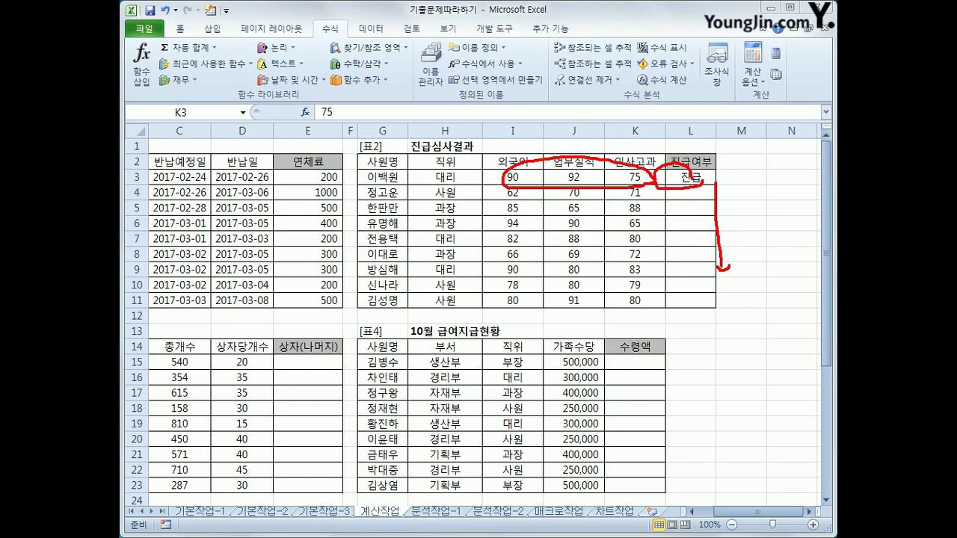
Copy L3's promotion formula down to L11
{"action": "left_click", "coordinate": [701, 182]}
{"action": "left_click_drag", "start_coordinate": [715, 181], "coordinate": [710, 303]}
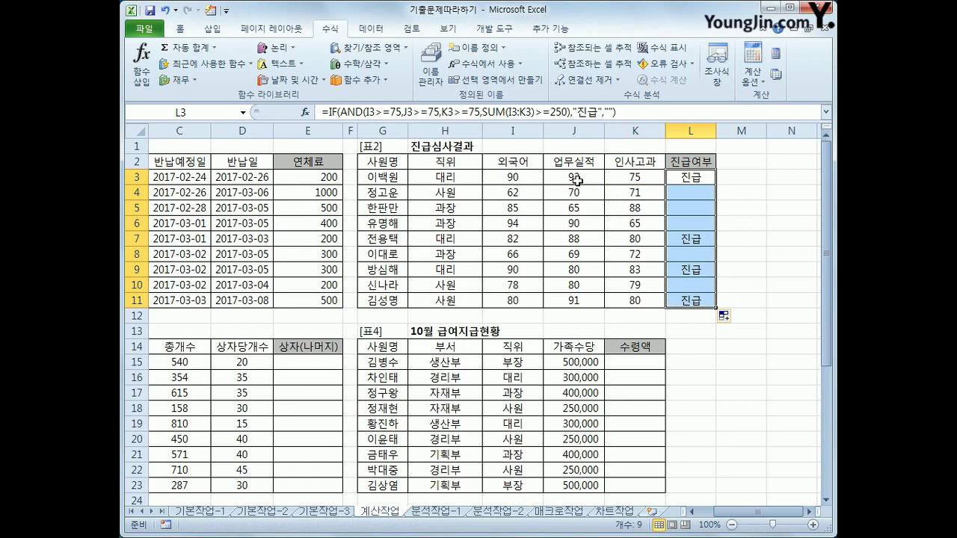
{"action": "left_click", "coordinate": [691, 182]}
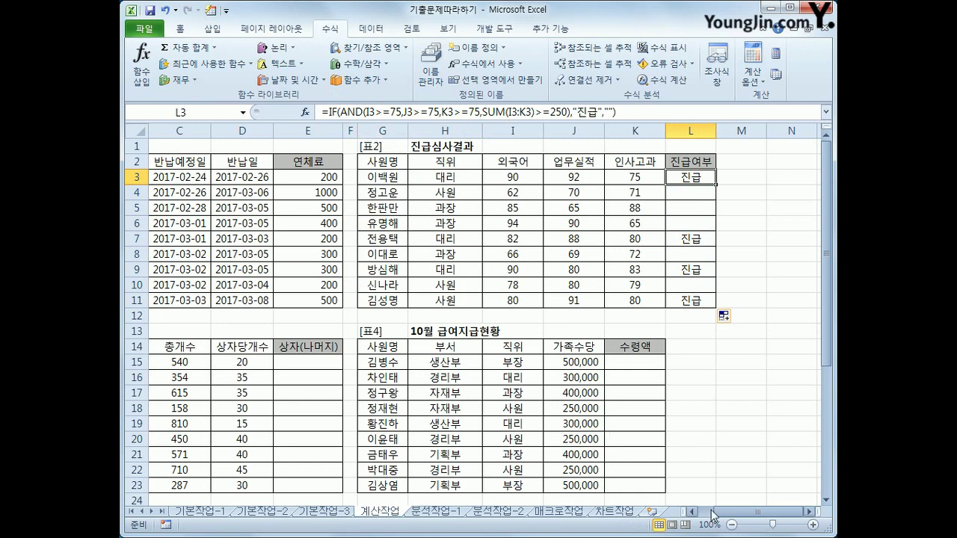
{"action": "left_click_drag", "start_coordinate": [729, 518], "coordinate": [717, 518]}
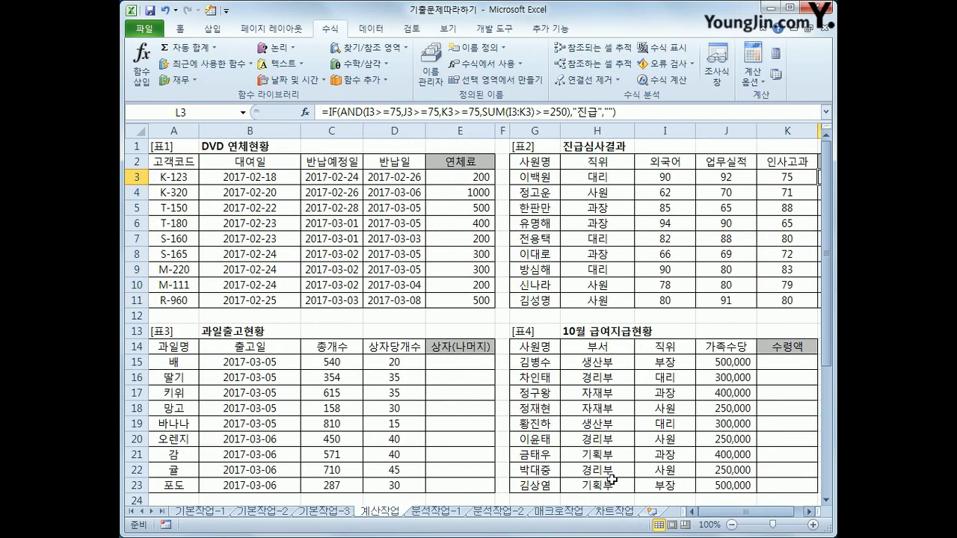
Scroll to the fruit table and highlight the 총개수, 상자당개수 and 상자(나머지) columns
{"action": "scroll", "coordinate": [505, 365], "scroll_direction": "down", "scroll_amount": 3}
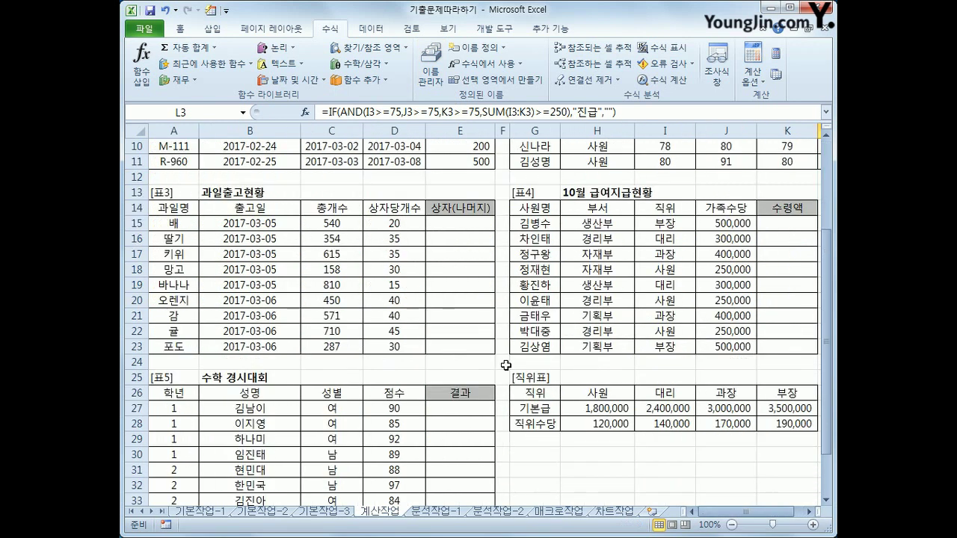
{"action": "left_click", "coordinate": [448, 221]}
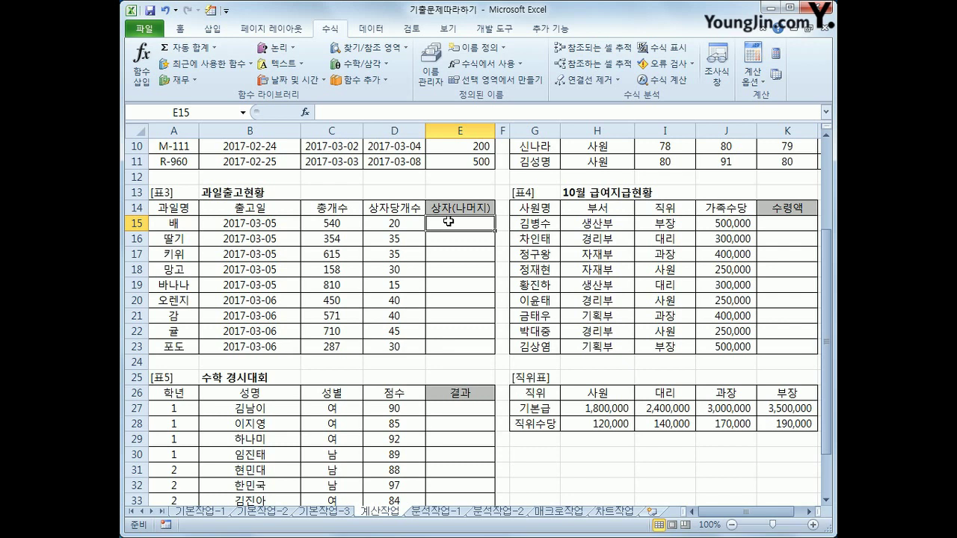
{"action": "left_click_drag", "start_coordinate": [322, 223], "coordinate": [329, 343]}
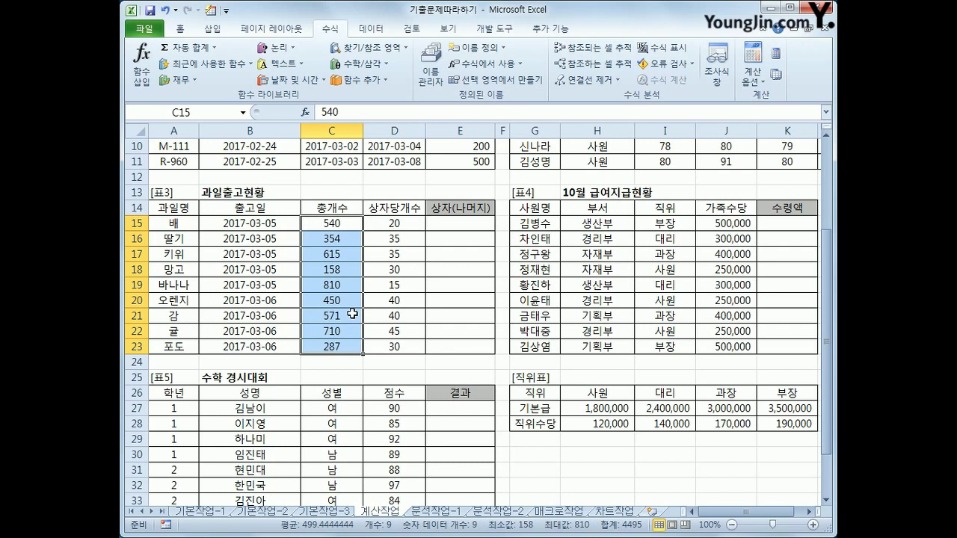
{"action": "left_click_drag", "start_coordinate": [387, 226], "coordinate": [387, 344]}
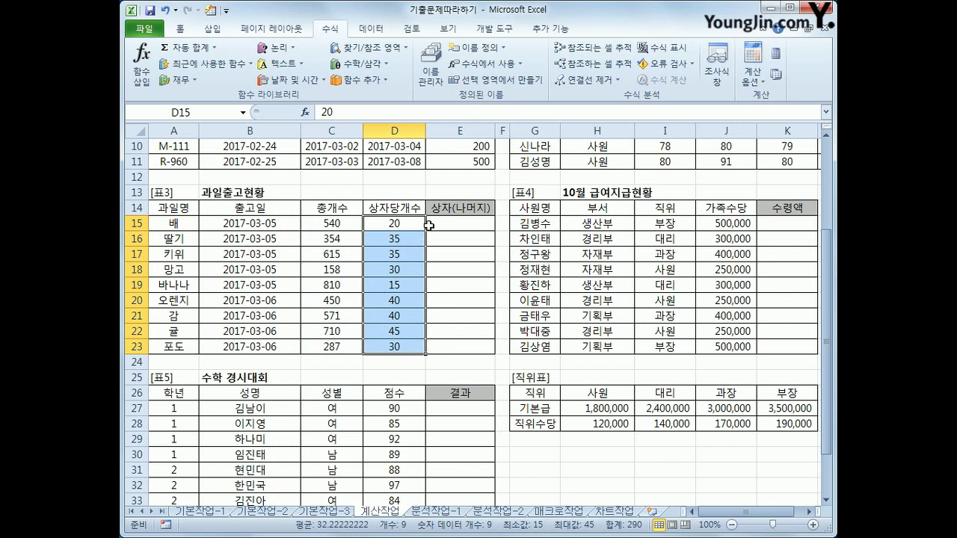
{"action": "left_click_drag", "start_coordinate": [430, 225], "coordinate": [454, 344]}
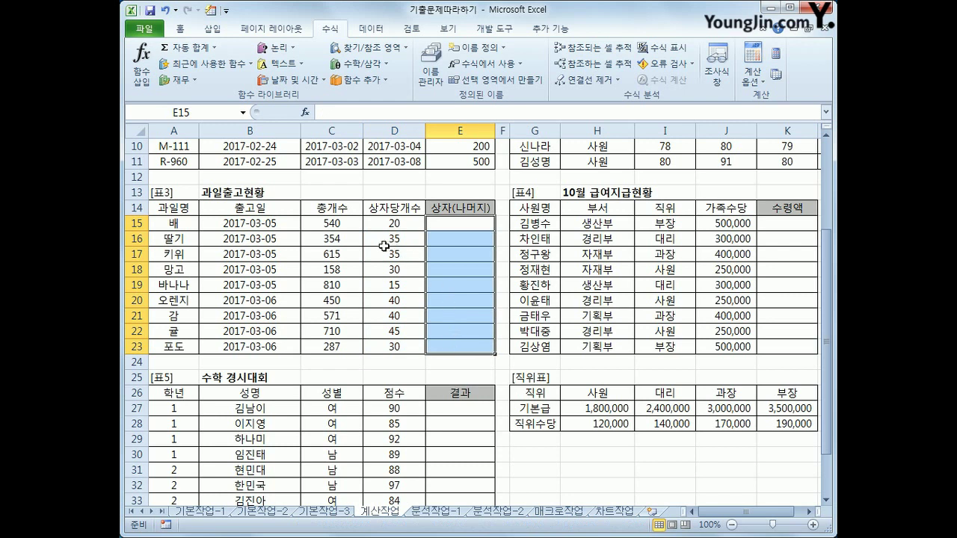
{"action": "left_click", "coordinate": [340, 226]}
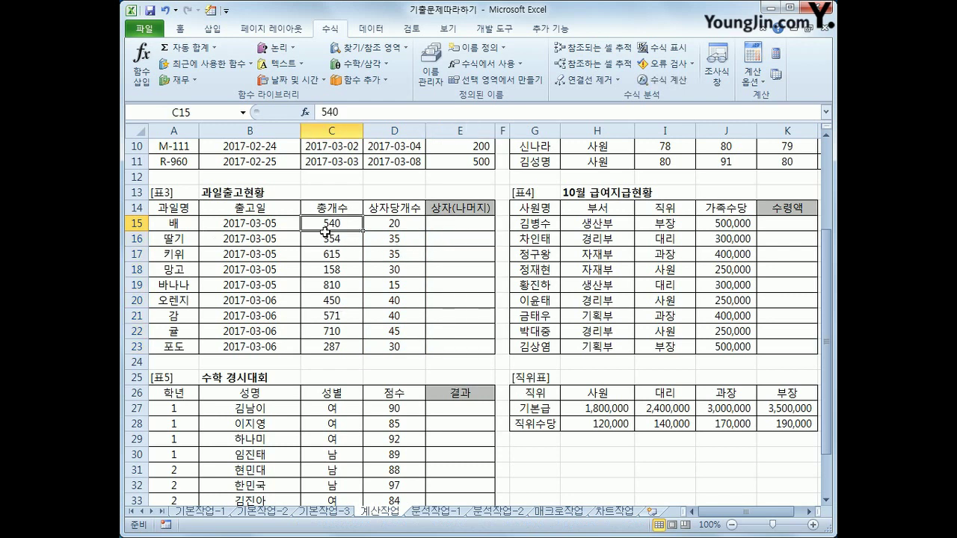
{"action": "left_click", "coordinate": [380, 225]}
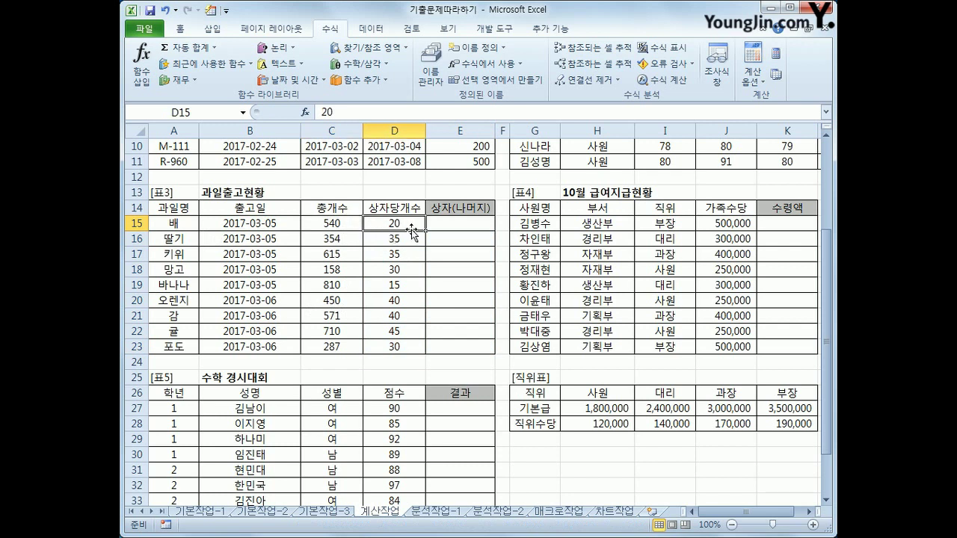
Select E15 and sketch the expected 상자(나머지) result format, then clear the annotations
{"action": "left_click", "coordinate": [450, 223]}
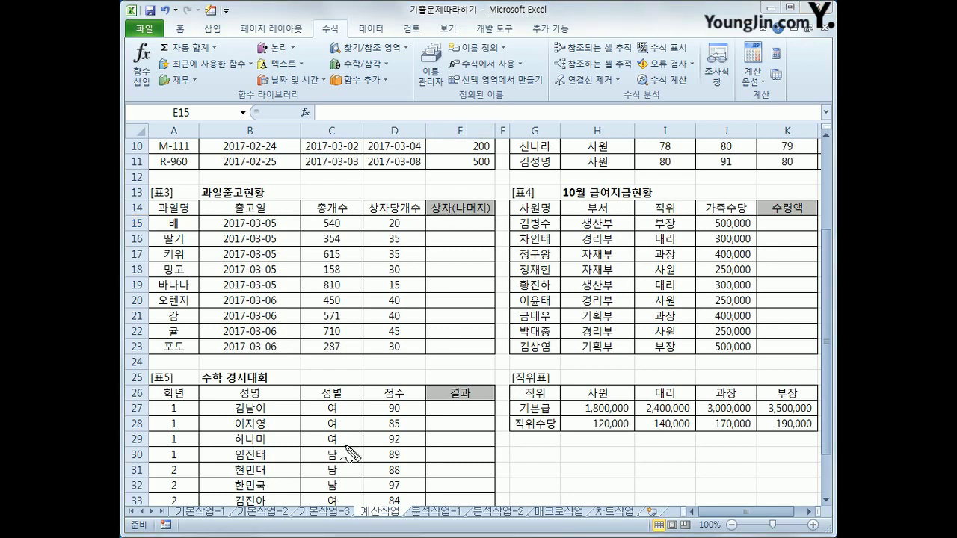
{"action": "mouse_move", "coordinate": [457, 193]}
{"action": "left_mouse_down"}
{"action": "mouse_move", "coordinate": [455, 220]}
{"action": "mouse_move", "coordinate": [491, 212]}
{"action": "mouse_move", "coordinate": [487, 222]}
{"action": "left_mouse_up"}
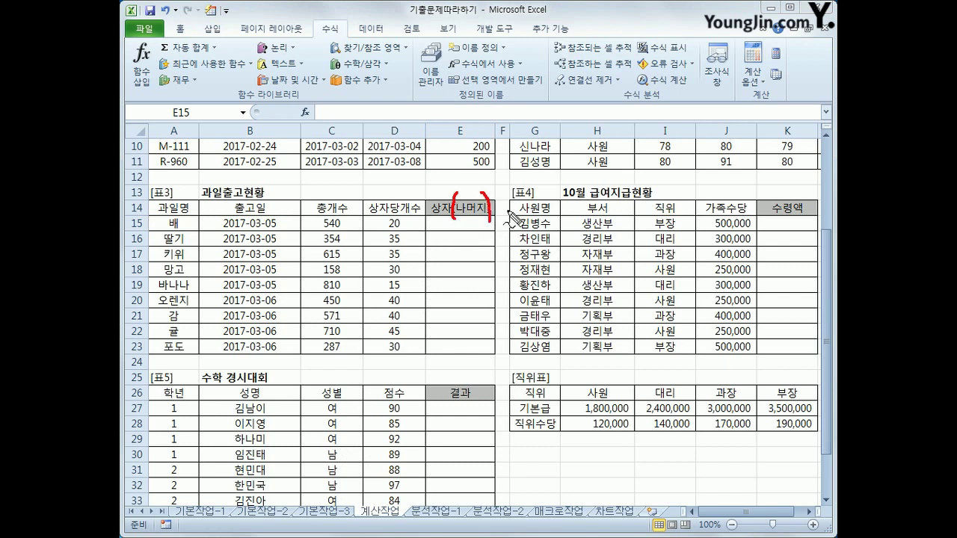
{"action": "mouse_move", "coordinate": [459, 235]}
{"action": "left_mouse_down"}
{"action": "mouse_move", "coordinate": [464, 263]}
{"action": "mouse_move", "coordinate": [442, 263]}
{"action": "mouse_move", "coordinate": [453, 268]}
{"action": "left_mouse_up"}
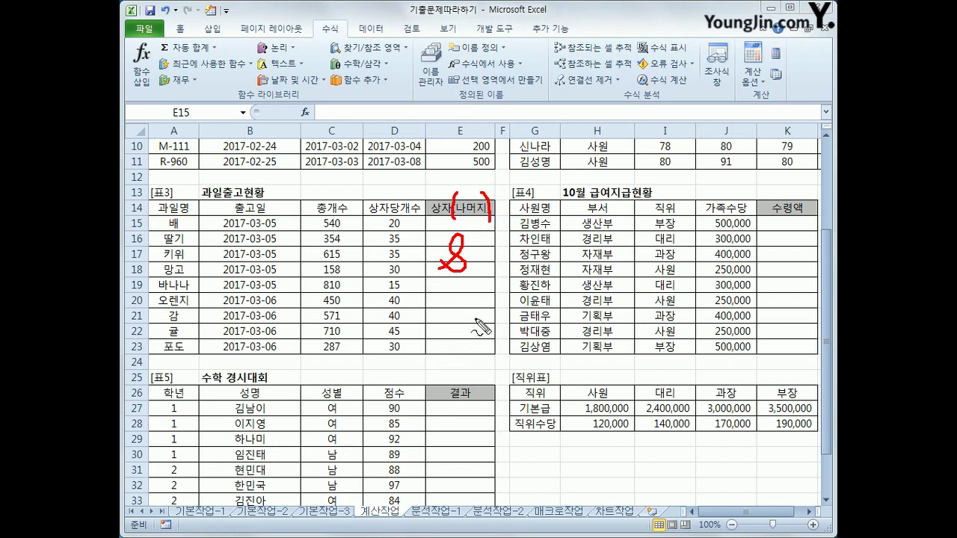
{"action": "key", "text": "Escape"}
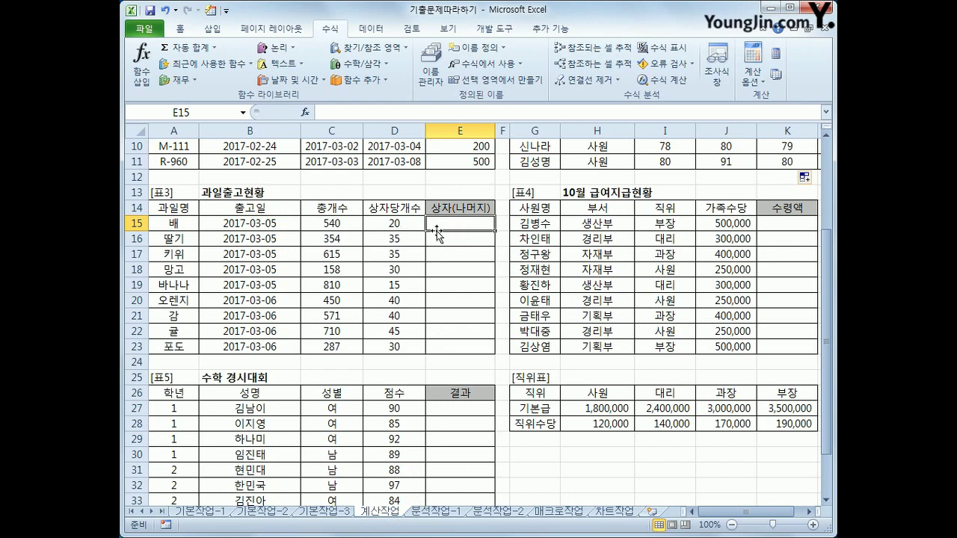
Enter =INT(C15/D15) in E15 for the whole-box count
{"action": "type", "text": "="}
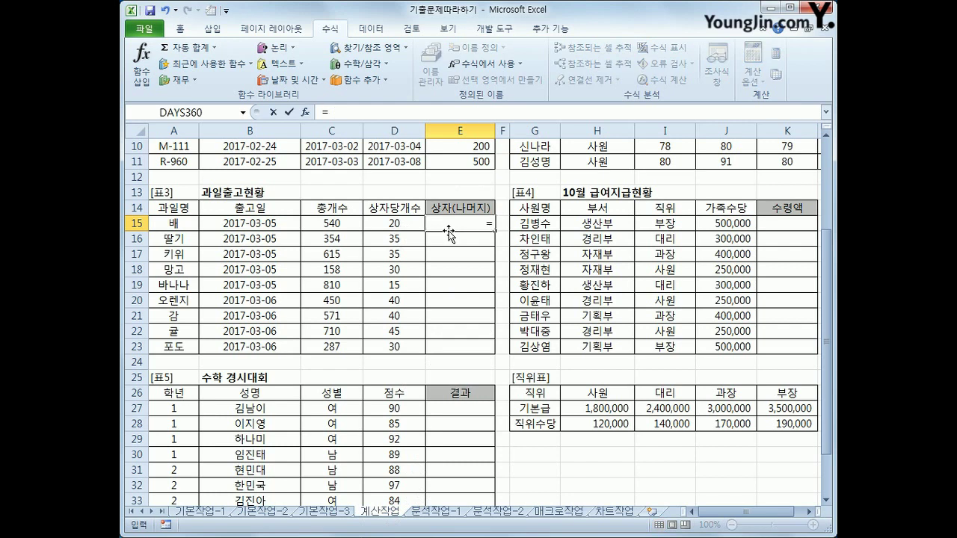
{"action": "type", "text": "int("}
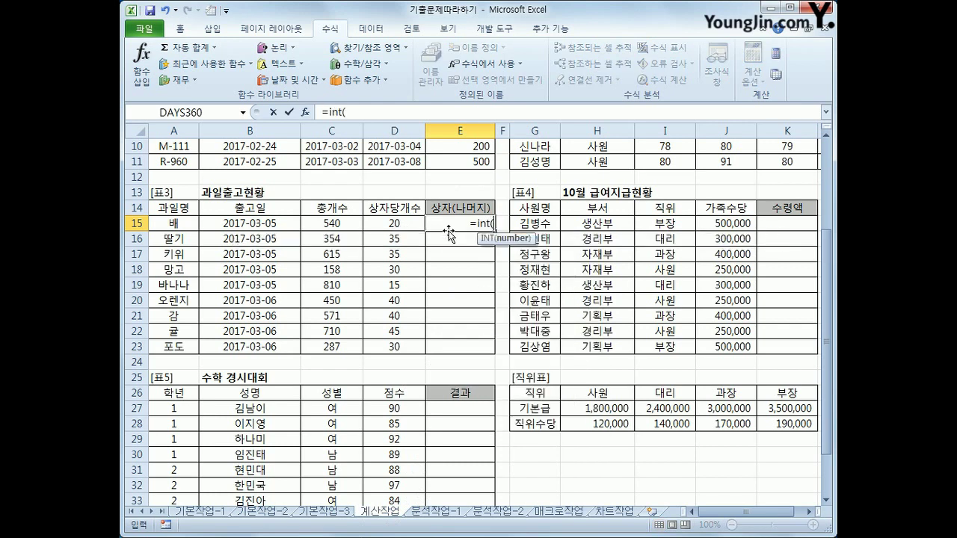
{"action": "left_click", "coordinate": [335, 223]}
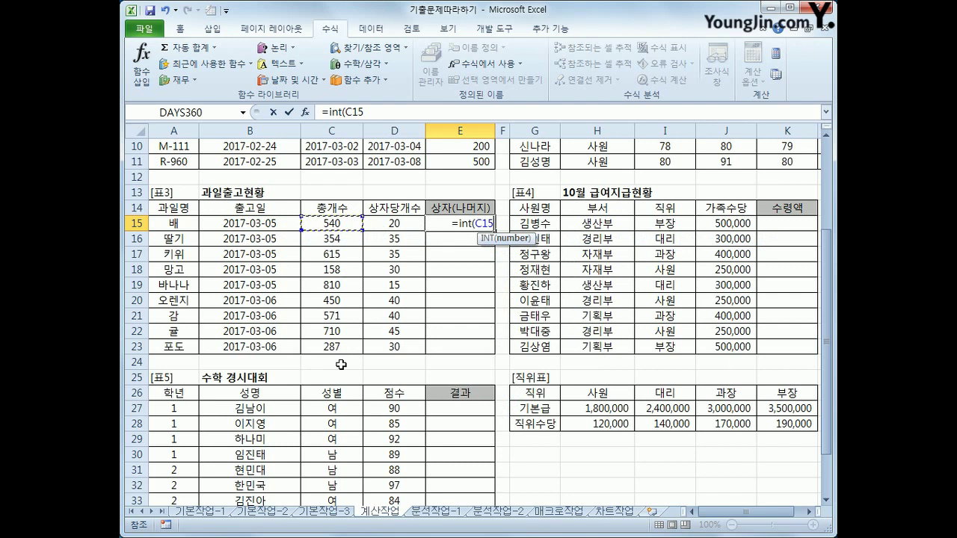
{"action": "type", "text": "/"}
{"action": "left_click", "coordinate": [375, 224]}
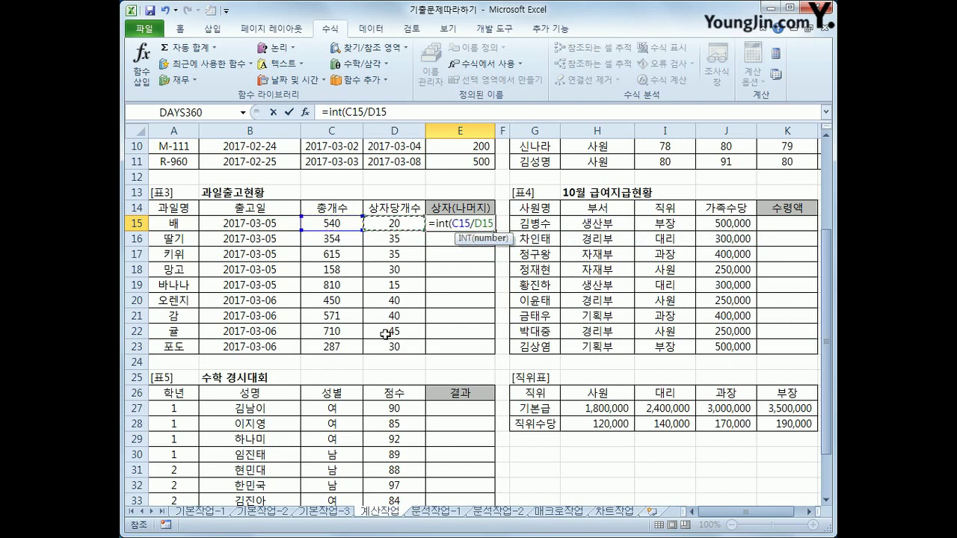
{"action": "type", "text": ")"}
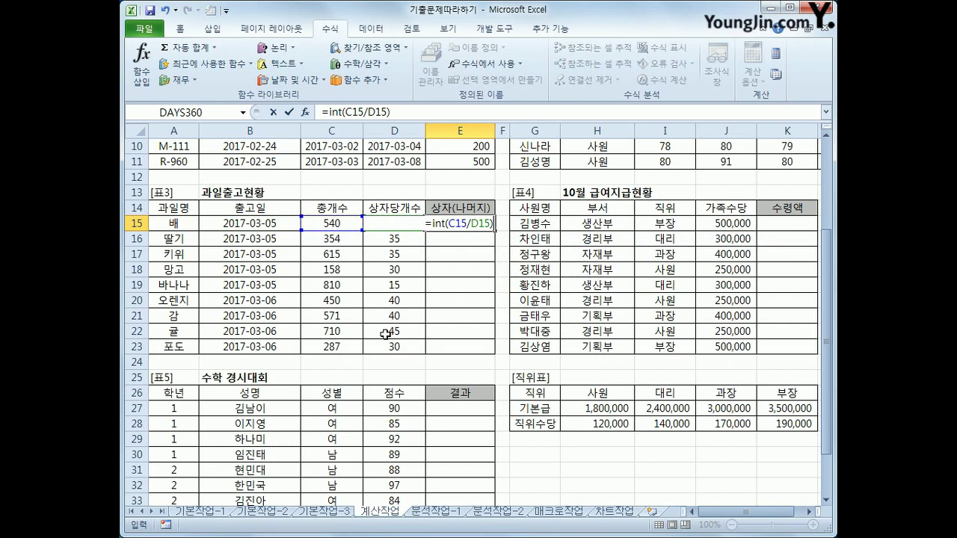
{"action": "key", "text": "Return"}
{"action": "key", "text": "Up"}
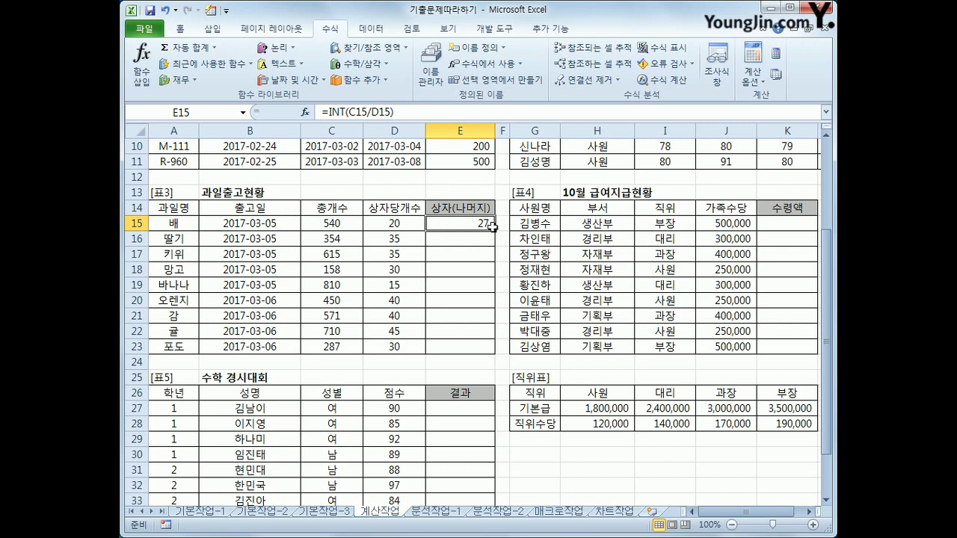
Extend E15's formula with &"("&MOD(C15,D15)&")" to show the leftover, 27(0)
{"action": "left_click", "coordinate": [410, 108]}
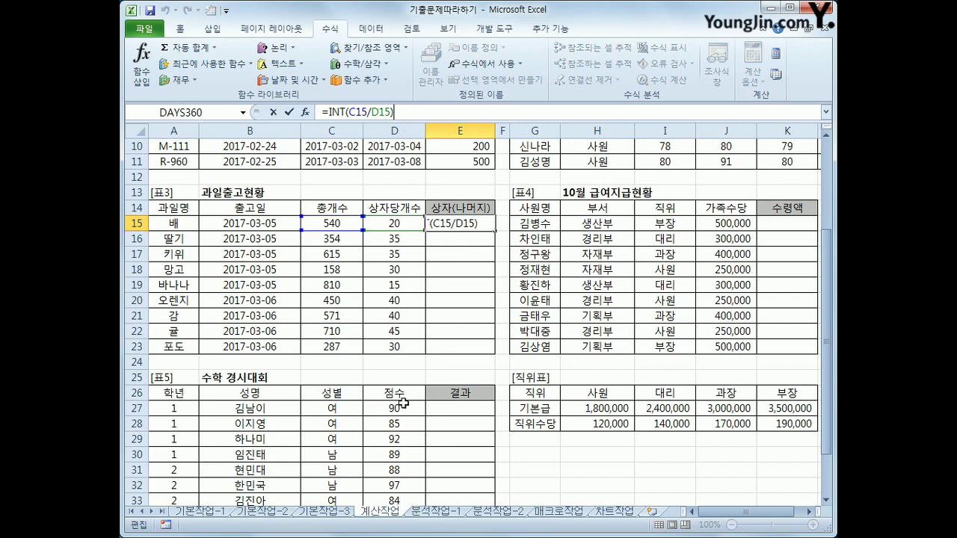
{"action": "type", "text": "&\"(\""}
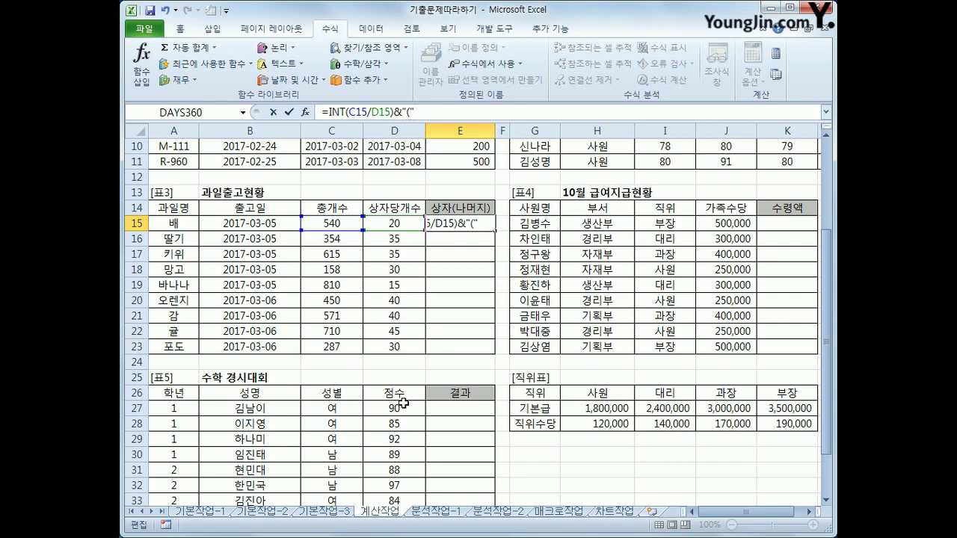
{"action": "type", "text": "&"}
{"action": "type", "text": "mo"}
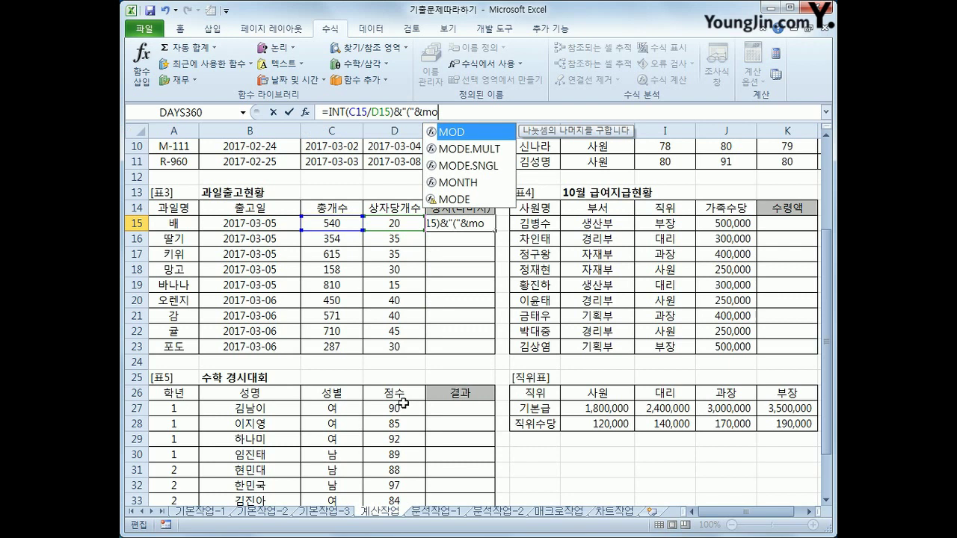
{"action": "type", "text": "d("}
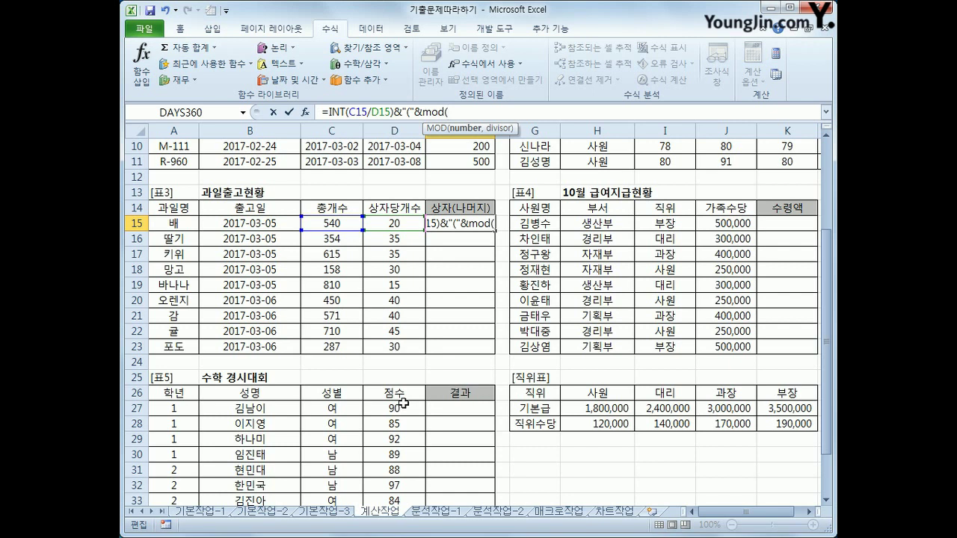
{"action": "left_click", "coordinate": [323, 223]}
{"action": "type", "text": ","}
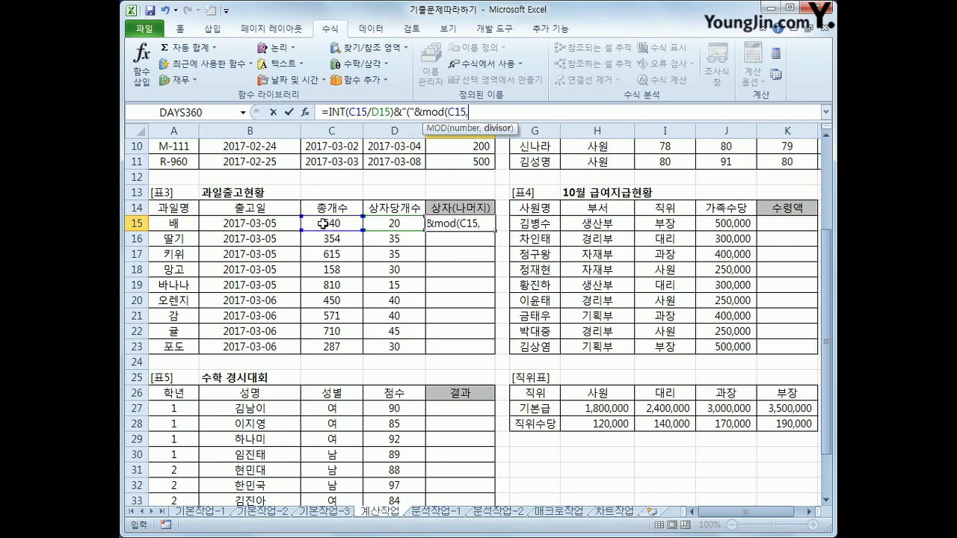
{"action": "left_click", "coordinate": [371, 223]}
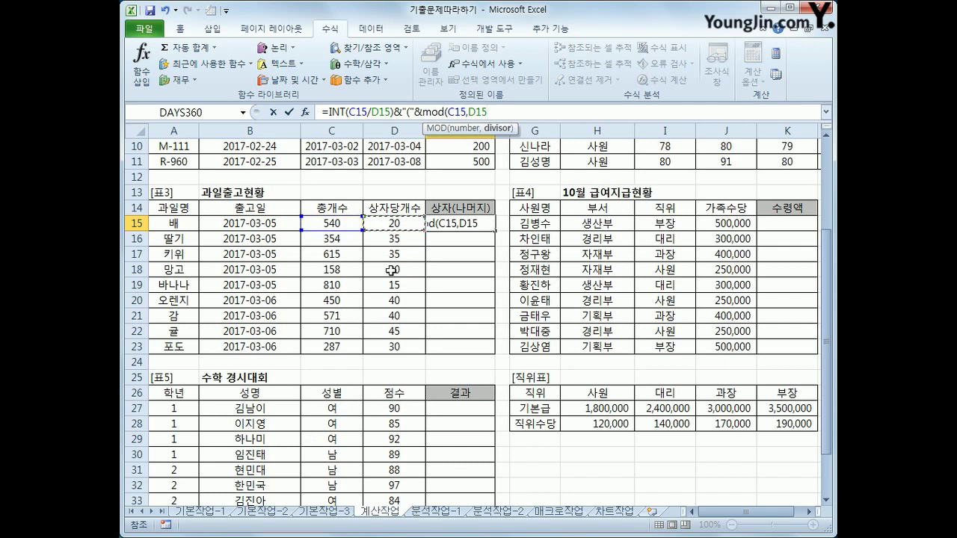
{"action": "type", "text": ")"}
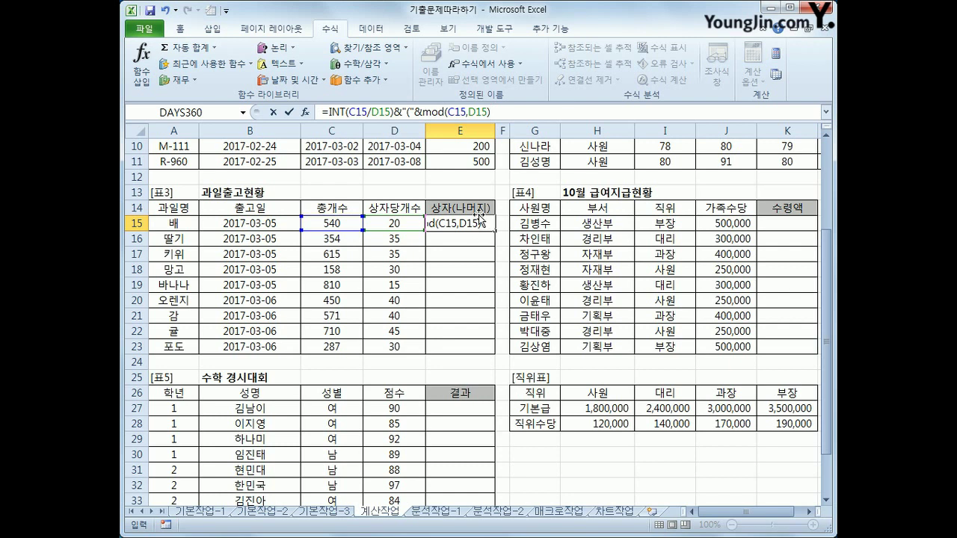
{"action": "type", "text": "&\")"}
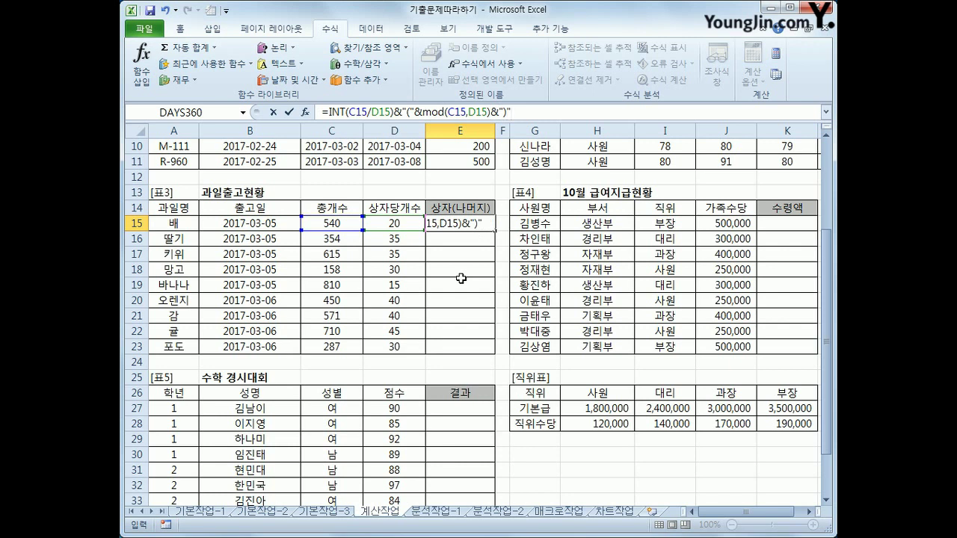
{"action": "type", "text": "\""}
{"action": "key", "text": "Return"}
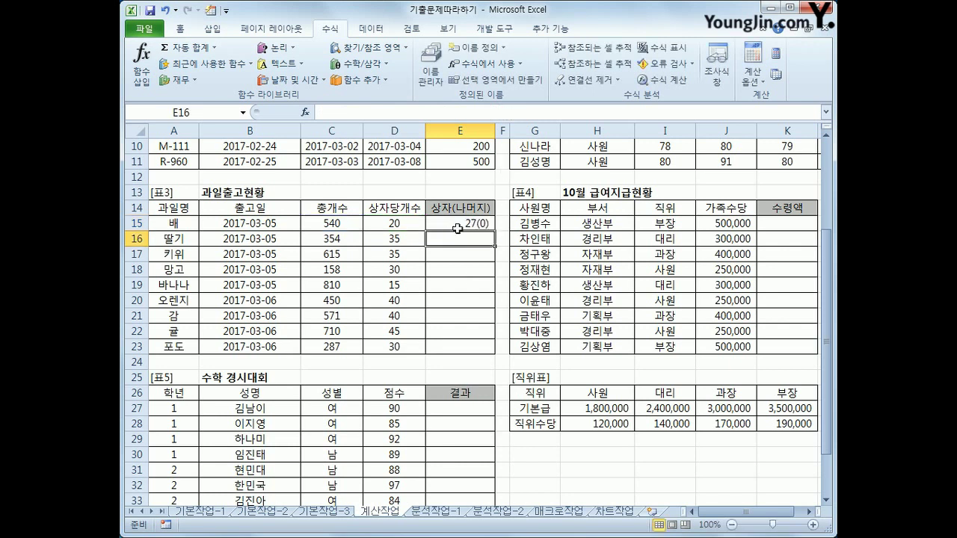
Copy E15's formula down to E23, giving results like 10(4) and 9(17)
{"action": "left_click", "coordinate": [465, 223]}
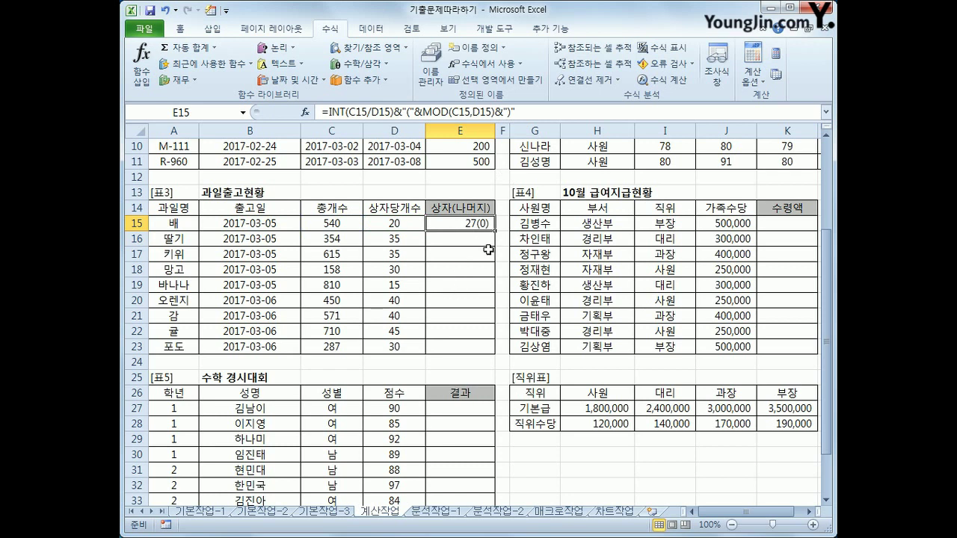
{"action": "left_click_drag", "start_coordinate": [495, 230], "coordinate": [486, 351]}
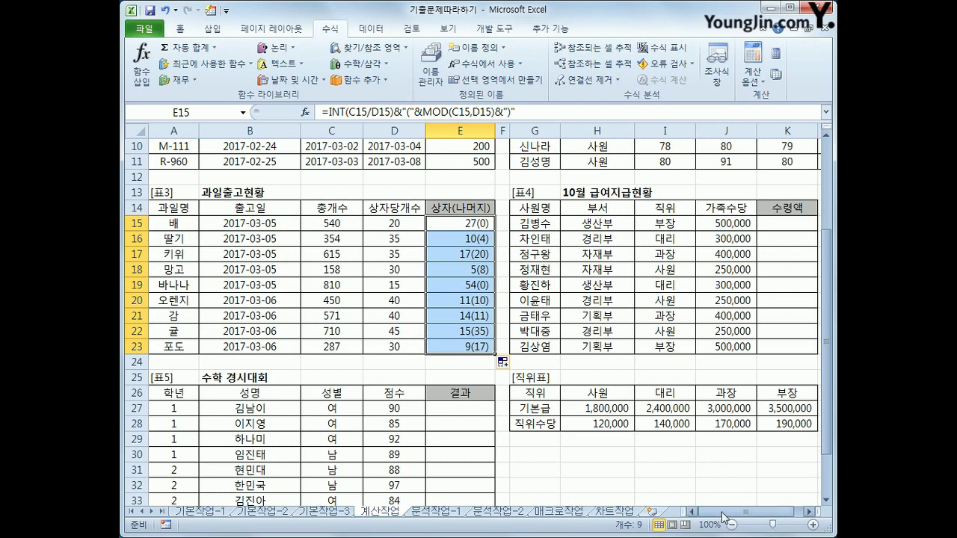
{"action": "left_click_drag", "start_coordinate": [724, 512], "coordinate": [739, 512]}
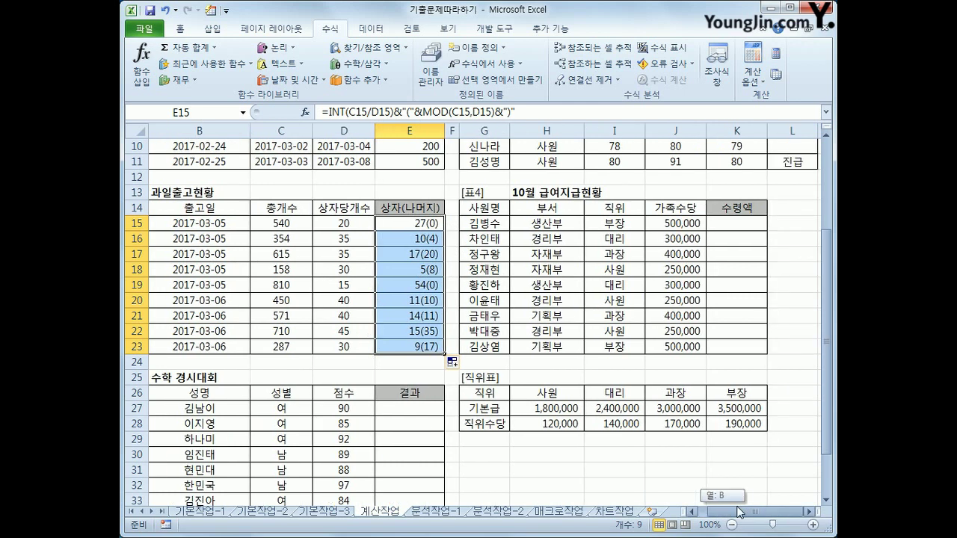
{"action": "left_click", "coordinate": [752, 230]}
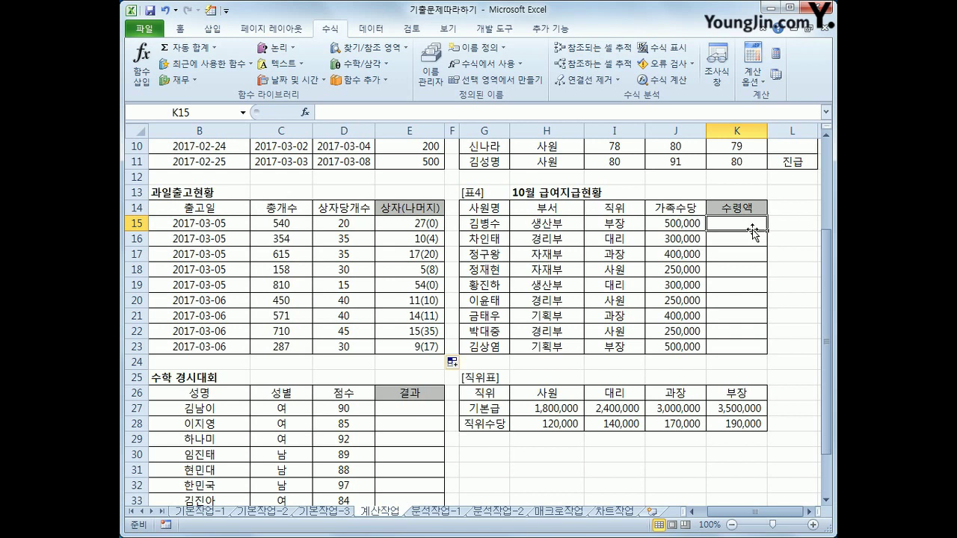
{"action": "left_click_drag", "start_coordinate": [607, 223], "coordinate": [617, 342]}
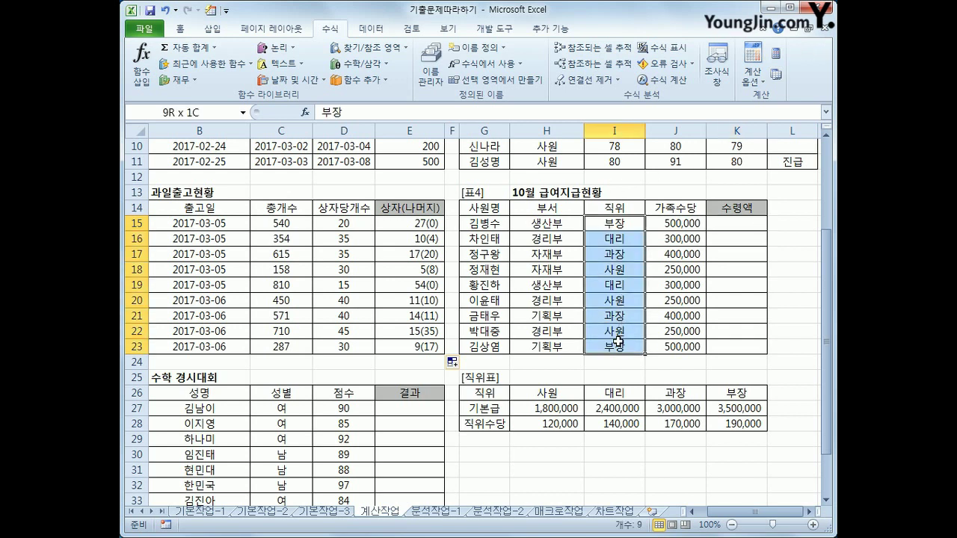
{"action": "left_click_drag", "start_coordinate": [555, 396], "coordinate": [709, 427]}
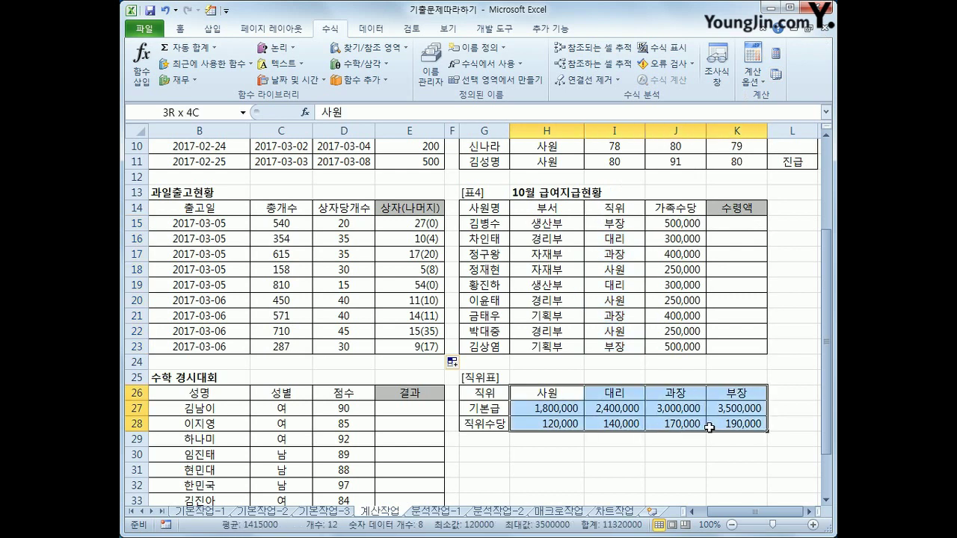
{"action": "left_click_drag", "start_coordinate": [709, 427], "coordinate": [709, 427]}
{"action": "left_click", "coordinate": [736, 222]}
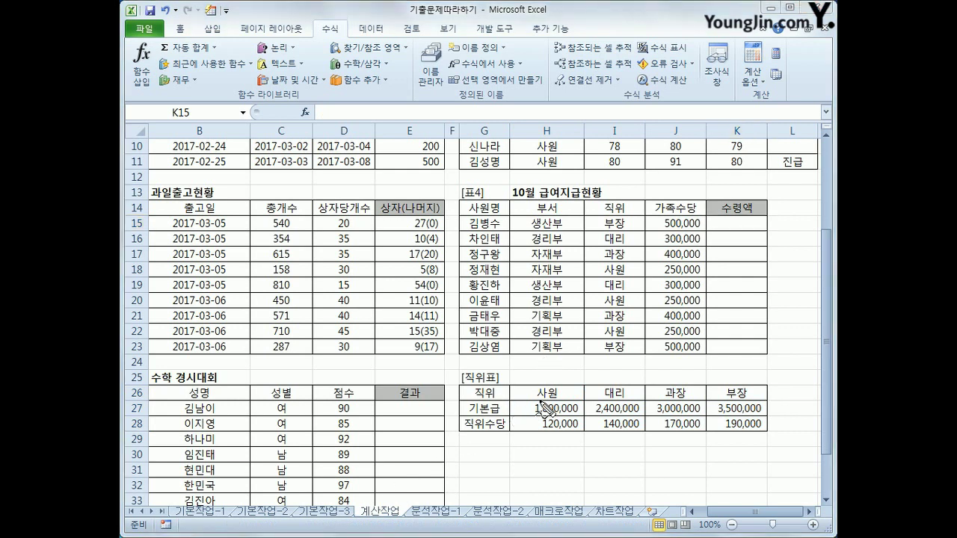
{"action": "left_click_drag", "start_coordinate": [494, 411], "coordinate": [490, 406]}
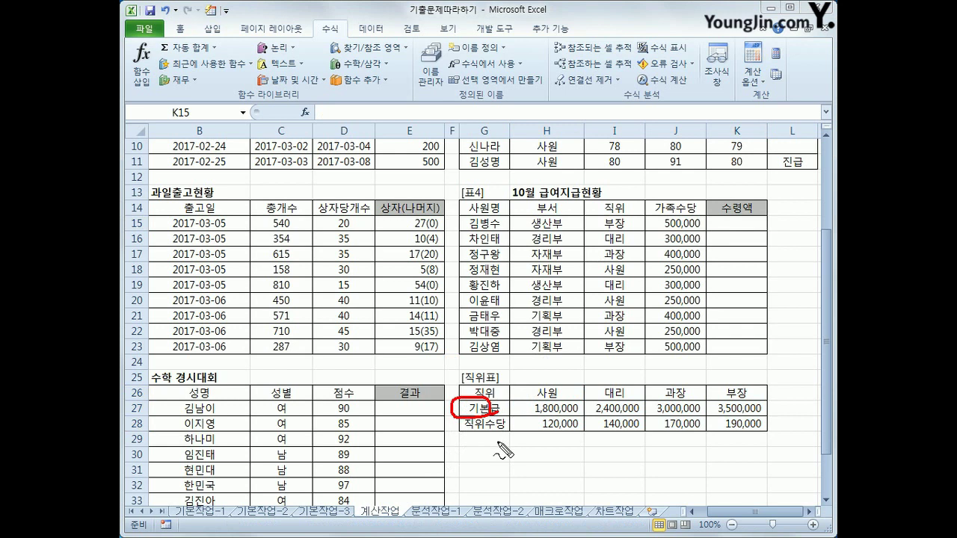
{"action": "mouse_move", "coordinate": [504, 437]}
{"action": "left_mouse_down"}
{"action": "mouse_move", "coordinate": [480, 440]}
{"action": "mouse_move", "coordinate": [506, 436]}
{"action": "left_mouse_up"}
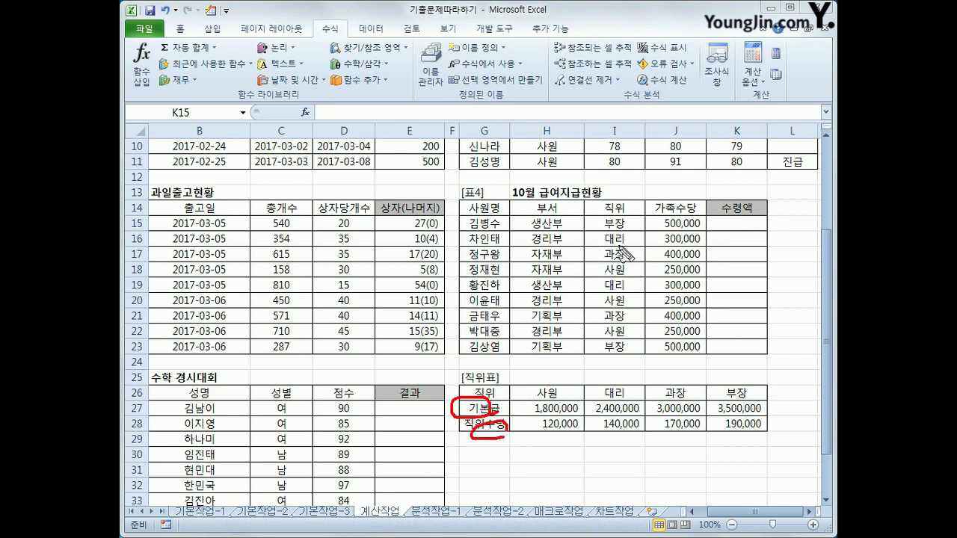
{"action": "left_click_drag", "start_coordinate": [673, 233], "coordinate": [680, 209]}
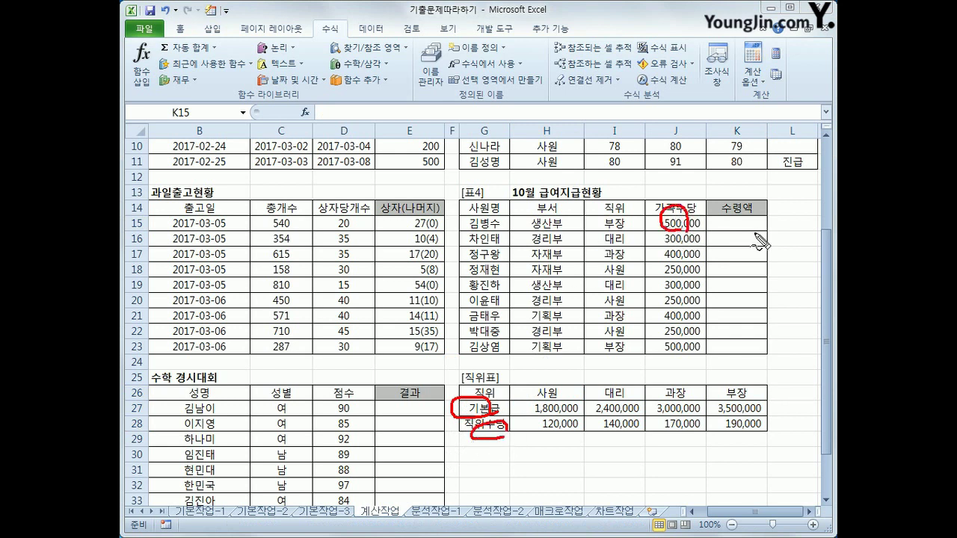
{"action": "left_click_drag", "start_coordinate": [738, 219], "coordinate": [751, 214]}
{"action": "mouse_move", "coordinate": [630, 222]}
{"action": "left_mouse_down"}
{"action": "mouse_move", "coordinate": [589, 232]}
{"action": "mouse_move", "coordinate": [632, 226]}
{"action": "left_mouse_up"}
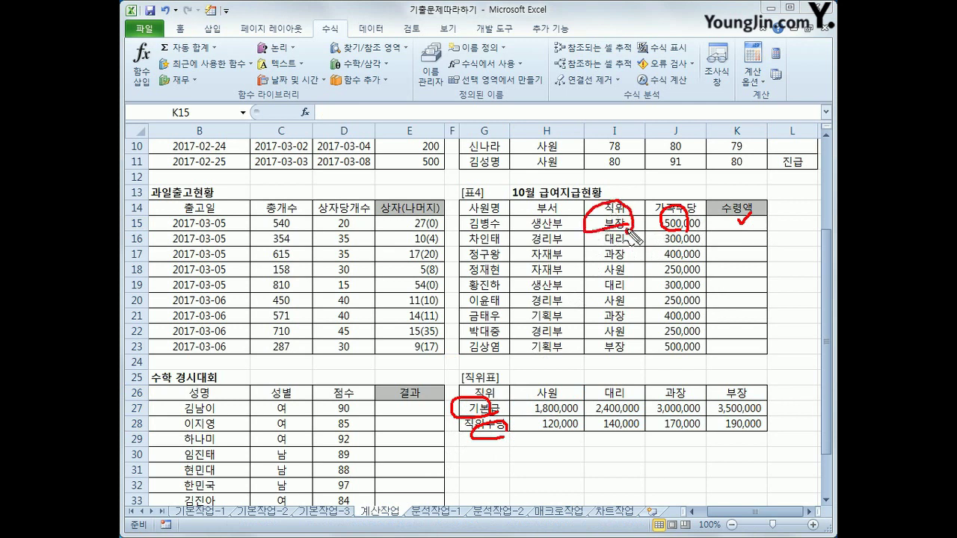
{"action": "mouse_move", "coordinate": [711, 402]}
{"action": "left_mouse_down"}
{"action": "mouse_move", "coordinate": [762, 417]}
{"action": "mouse_move", "coordinate": [773, 407]}
{"action": "mouse_move", "coordinate": [708, 402]}
{"action": "mouse_move", "coordinate": [717, 433]}
{"action": "mouse_move", "coordinate": [772, 430]}
{"action": "left_mouse_up"}
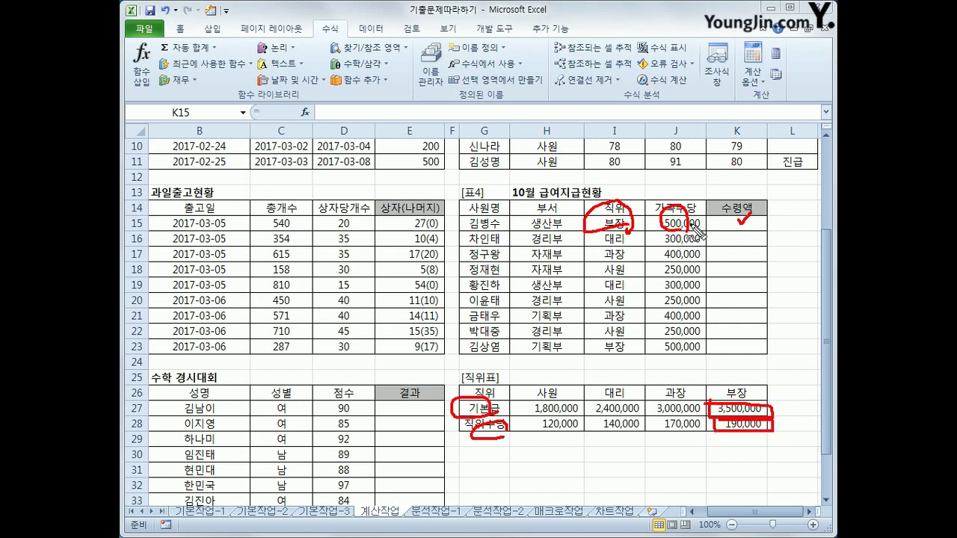
{"action": "left_click_drag", "start_coordinate": [649, 229], "coordinate": [664, 212]}
{"action": "mouse_move", "coordinate": [630, 238]}
{"action": "left_mouse_down"}
{"action": "mouse_move", "coordinate": [642, 233]}
{"action": "mouse_move", "coordinate": [643, 263]}
{"action": "left_mouse_up"}
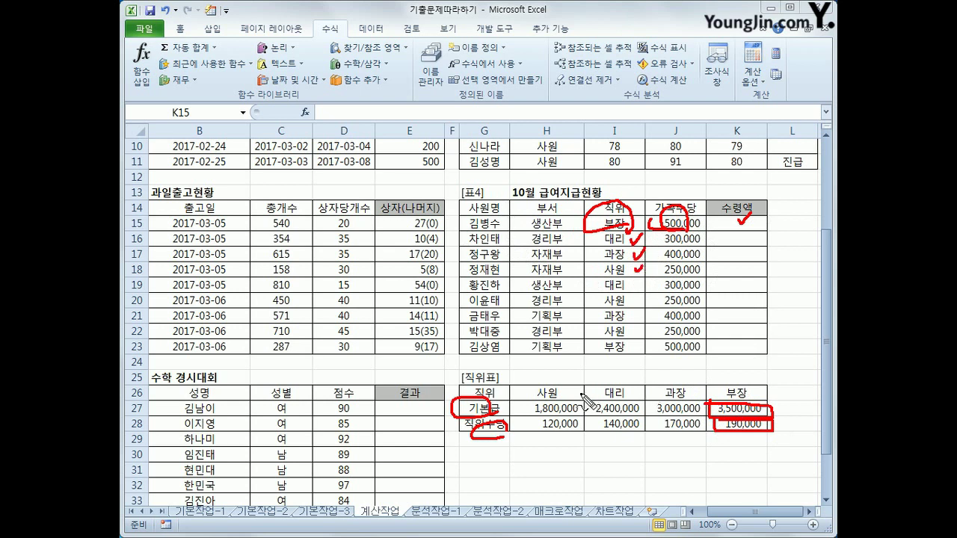
{"action": "mouse_move", "coordinate": [572, 447]}
{"action": "left_mouse_down"}
{"action": "mouse_move", "coordinate": [544, 444]}
{"action": "mouse_move", "coordinate": [565, 385]}
{"action": "mouse_move", "coordinate": [579, 443]}
{"action": "left_mouse_up"}
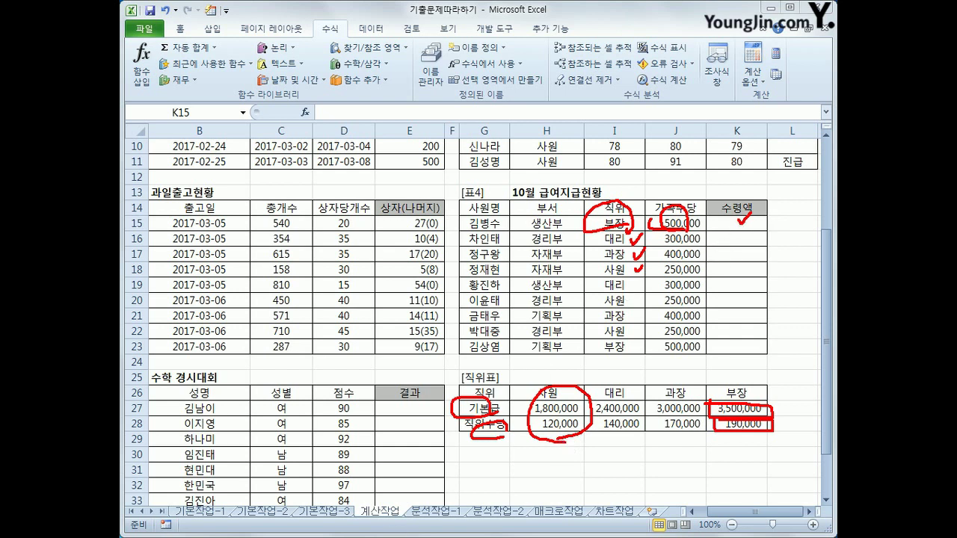
{"action": "key", "text": "Escape"}
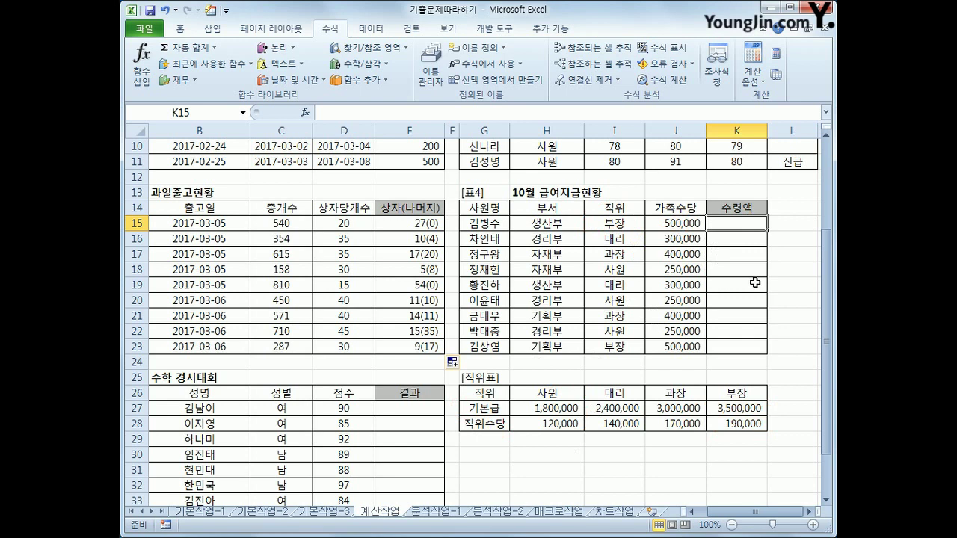
{"action": "mouse_move", "coordinate": [473, 376]}
{"action": "left_mouse_down"}
{"action": "mouse_move", "coordinate": [514, 434]}
{"action": "mouse_move", "coordinate": [744, 436]}
{"action": "mouse_move", "coordinate": [744, 396]}
{"action": "mouse_move", "coordinate": [516, 374]}
{"action": "mouse_move", "coordinate": [480, 394]}
{"action": "left_mouse_up"}
{"action": "mouse_move", "coordinate": [520, 271]}
{"action": "left_mouse_down"}
{"action": "mouse_move", "coordinate": [530, 295]}
{"action": "mouse_move", "coordinate": [558, 282]}
{"action": "mouse_move", "coordinate": [580, 309]}
{"action": "mouse_move", "coordinate": [615, 317]}
{"action": "left_mouse_up"}
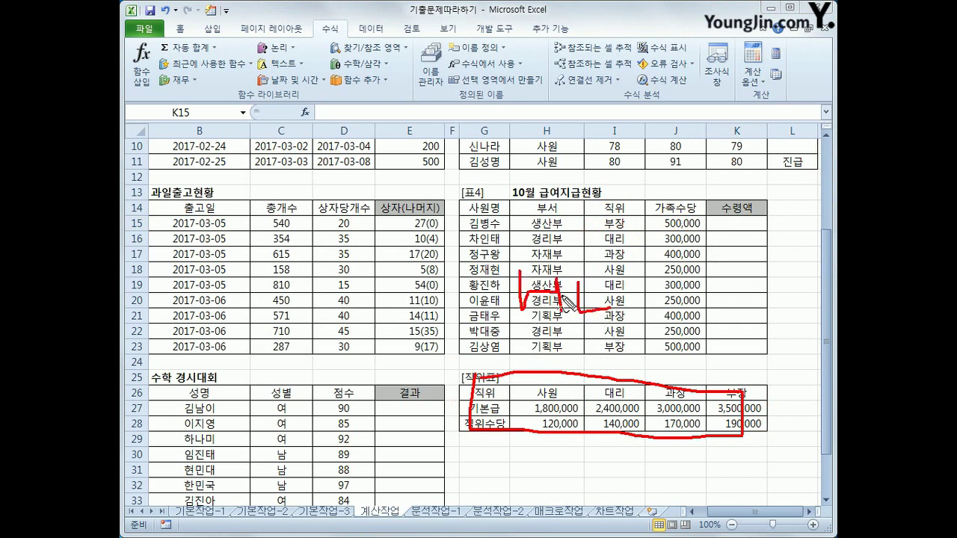
{"action": "mouse_move", "coordinate": [541, 423]}
{"action": "left_mouse_down"}
{"action": "mouse_move", "coordinate": [537, 488]}
{"action": "mouse_move", "coordinate": [614, 411]}
{"action": "mouse_move", "coordinate": [554, 447]}
{"action": "mouse_move", "coordinate": [590, 445]}
{"action": "mouse_move", "coordinate": [614, 477]}
{"action": "left_mouse_up"}
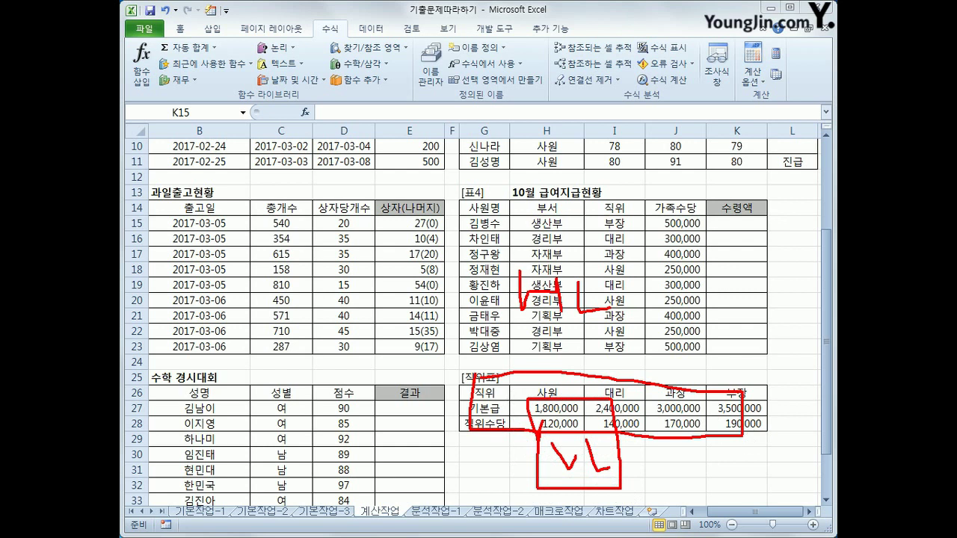
{"action": "key", "text": "Escape"}
{"action": "left_click", "coordinate": [729, 222]}
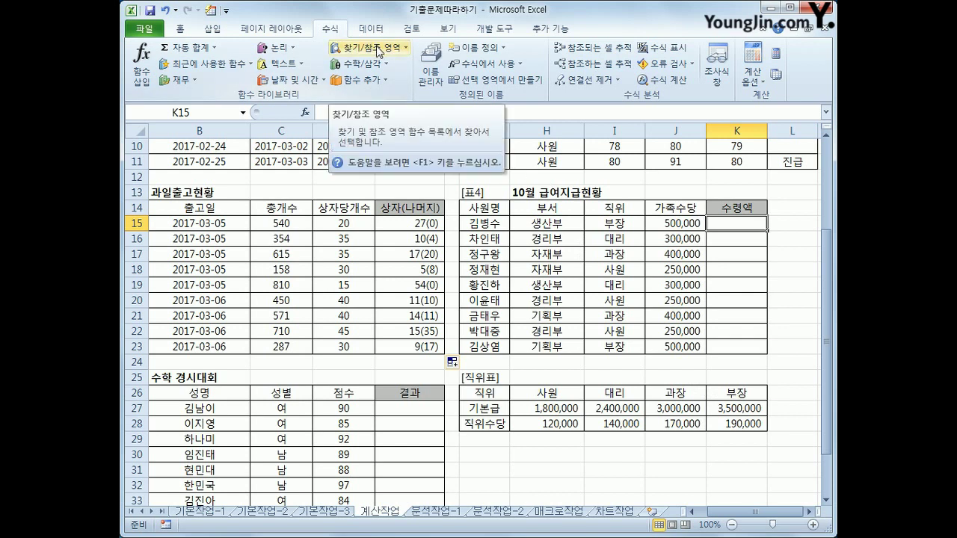
Insert HLOOKUP in K15 with lookup value I15 and table $H$26:$K$28
{"action": "left_click", "coordinate": [379, 51]}
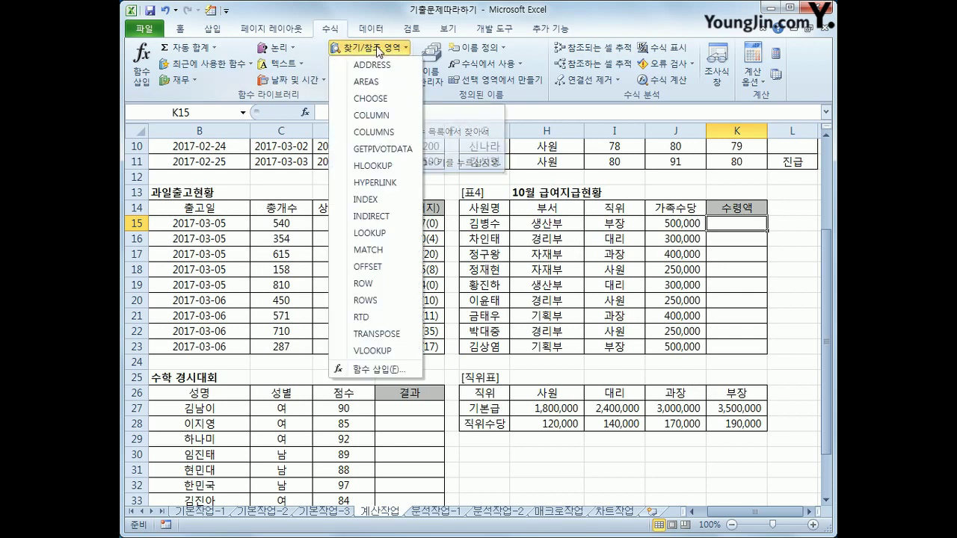
{"action": "left_click", "coordinate": [383, 167]}
{"action": "left_click_drag", "start_coordinate": [407, 244], "coordinate": [288, 70]}
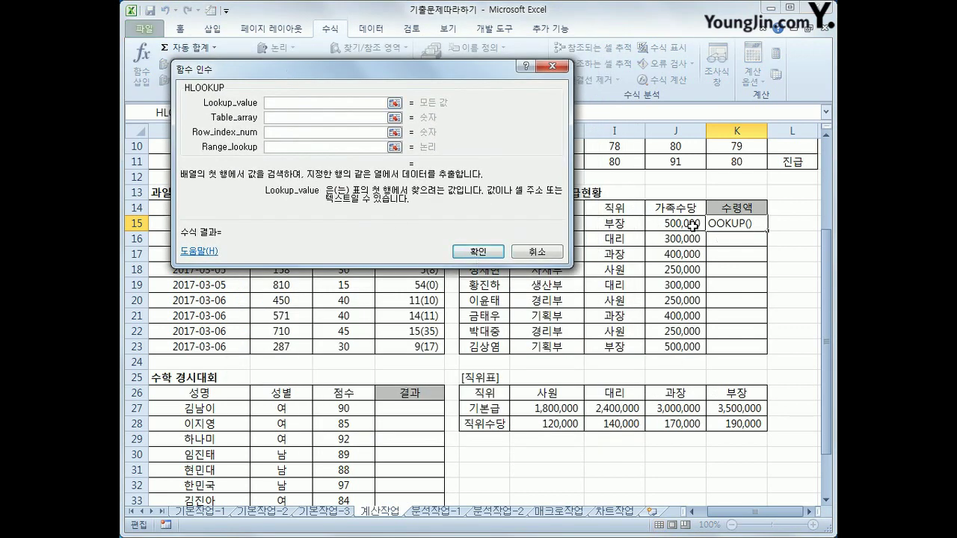
{"action": "left_click", "coordinate": [628, 226]}
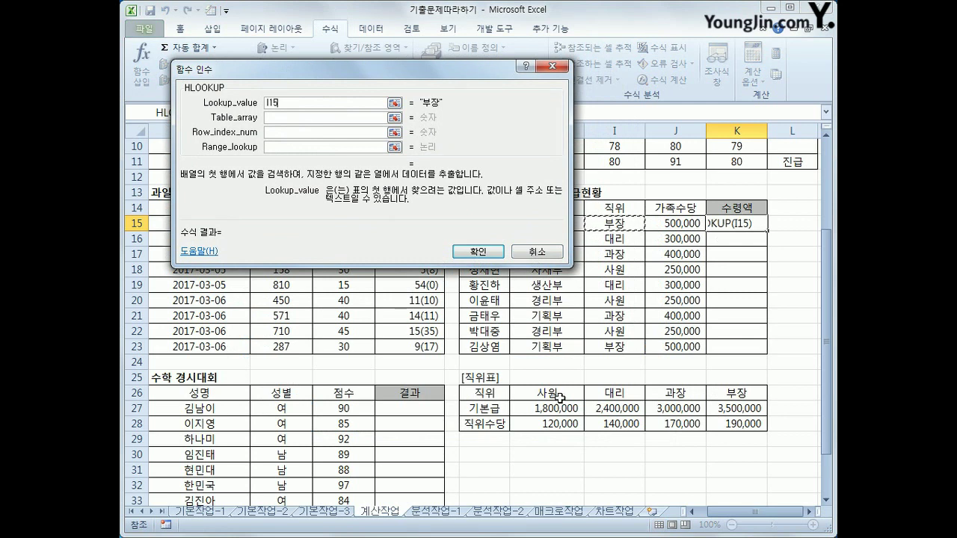
{"action": "left_click", "coordinate": [336, 117]}
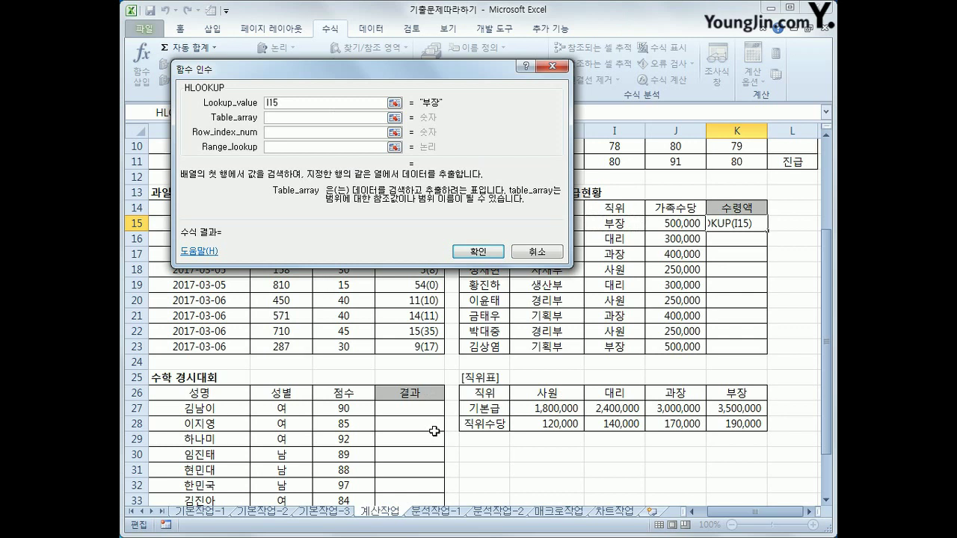
{"action": "left_click", "coordinate": [551, 393]}
{"action": "left_click_drag", "start_coordinate": [552, 393], "coordinate": [716, 422]}
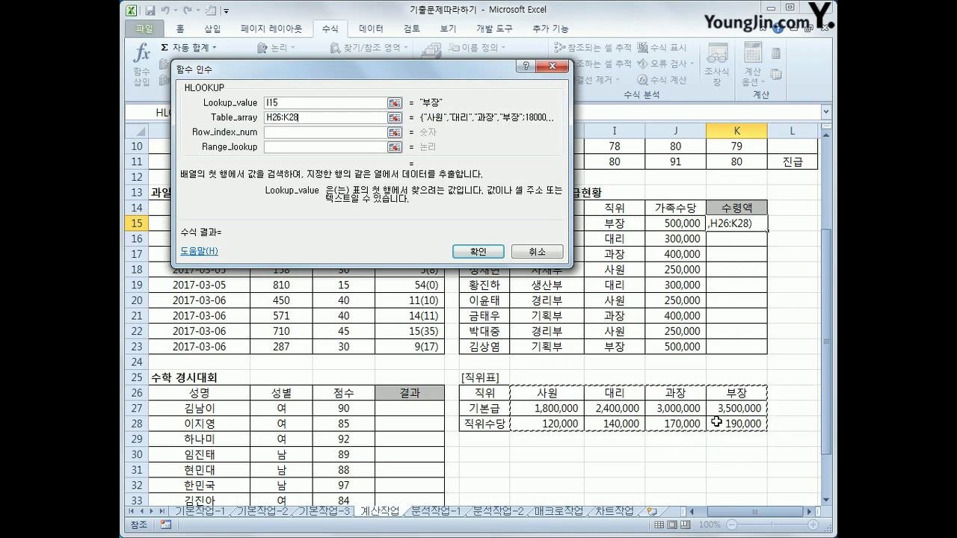
{"action": "key", "text": "F4"}
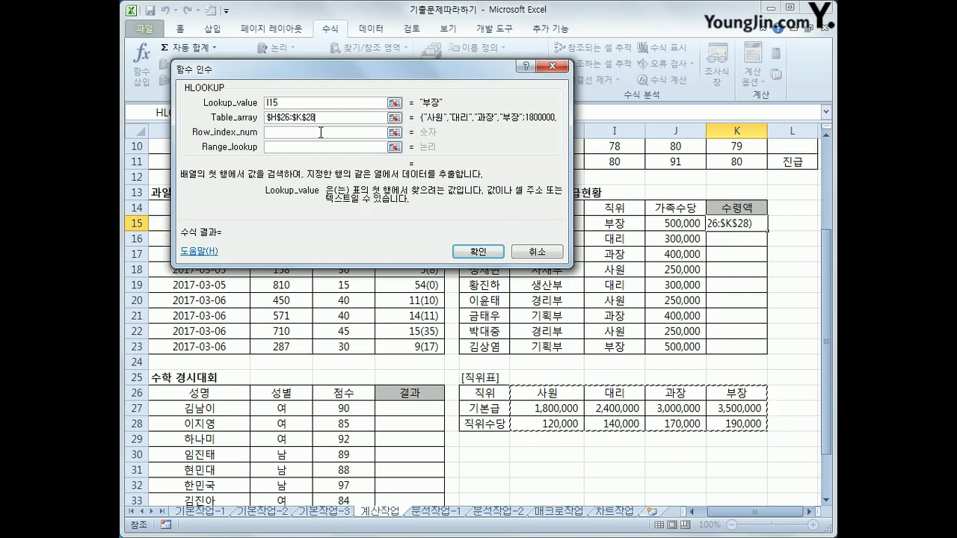
Annotate the 직위표 to show which row holds the base pay
{"action": "left_click", "coordinate": [322, 134]}
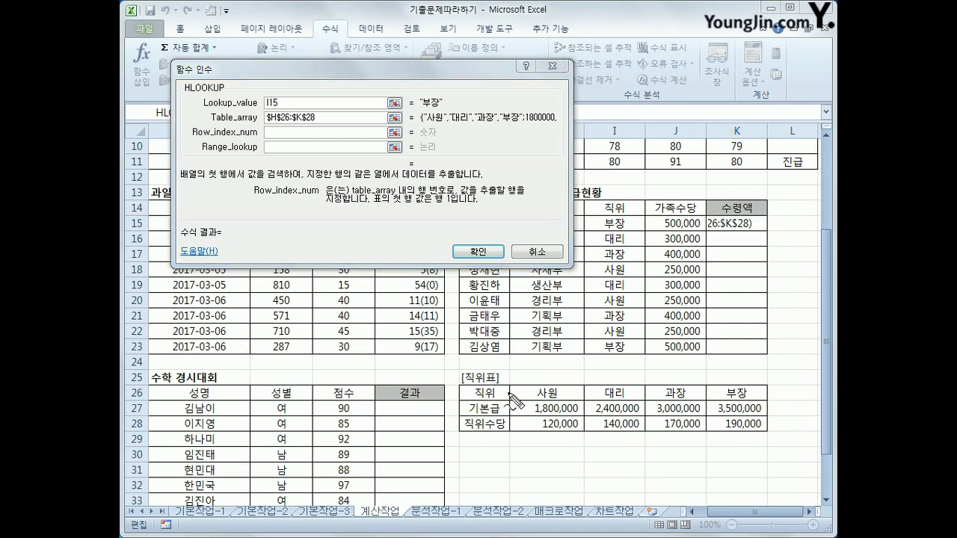
{"action": "mouse_move", "coordinate": [453, 383]}
{"action": "left_mouse_down"}
{"action": "mouse_move", "coordinate": [455, 431]}
{"action": "mouse_move", "coordinate": [748, 447]}
{"action": "mouse_move", "coordinate": [770, 391]}
{"action": "mouse_move", "coordinate": [460, 387]}
{"action": "left_mouse_up"}
{"action": "mouse_move", "coordinate": [537, 389]}
{"action": "left_mouse_down"}
{"action": "mouse_move", "coordinate": [645, 410]}
{"action": "mouse_move", "coordinate": [766, 396]}
{"action": "mouse_move", "coordinate": [520, 381]}
{"action": "mouse_move", "coordinate": [526, 404]}
{"action": "left_mouse_up"}
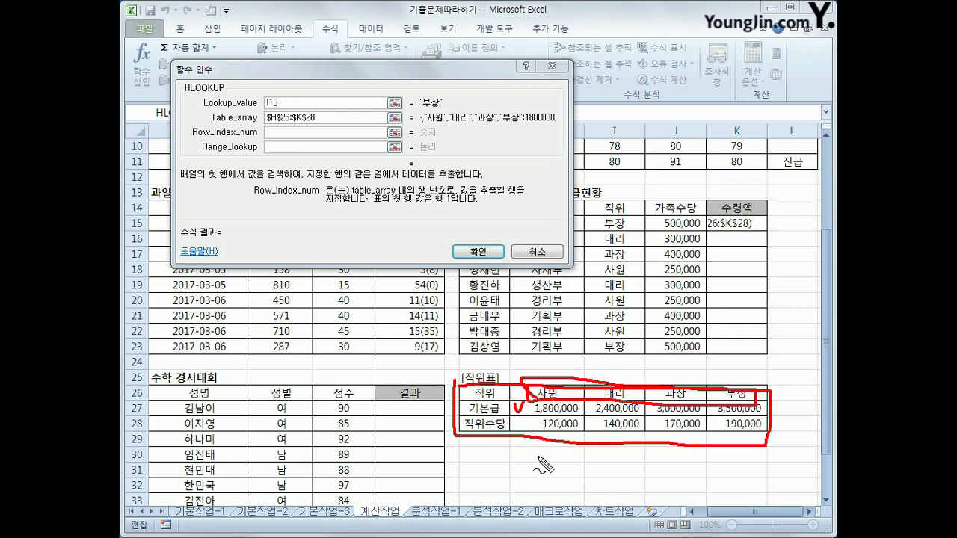
{"action": "mouse_move", "coordinate": [720, 404]}
{"action": "left_mouse_down"}
{"action": "mouse_move", "coordinate": [796, 385]}
{"action": "mouse_move", "coordinate": [803, 409]}
{"action": "mouse_move", "coordinate": [793, 442]}
{"action": "mouse_move", "coordinate": [807, 428]}
{"action": "left_mouse_up"}
{"action": "left_click_drag", "start_coordinate": [193, 137], "coordinate": [258, 137]}
{"action": "key", "text": "Escape"}
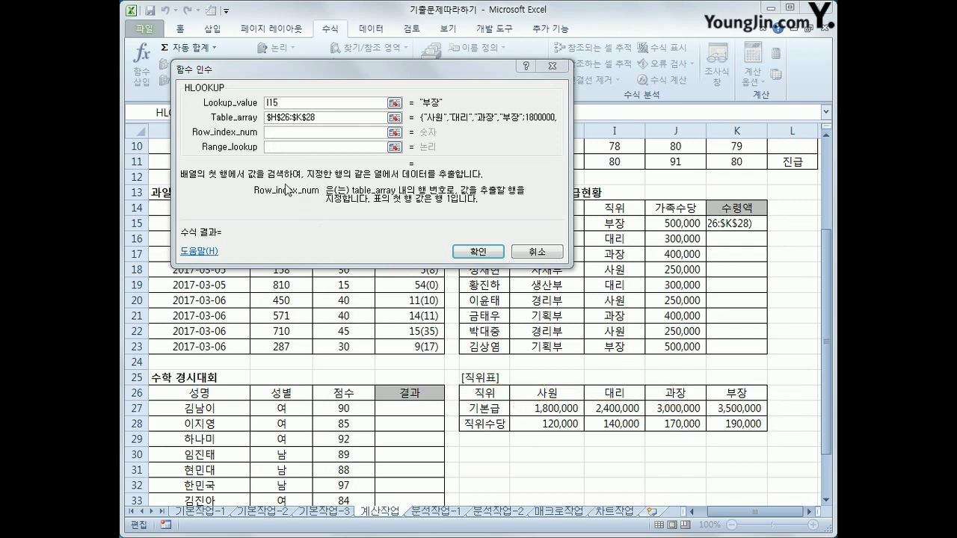
Set row index 2 and match type 0, then fill K15's formula down to K23
{"action": "left_click", "coordinate": [274, 134]}
{"action": "type", "text": "2"}
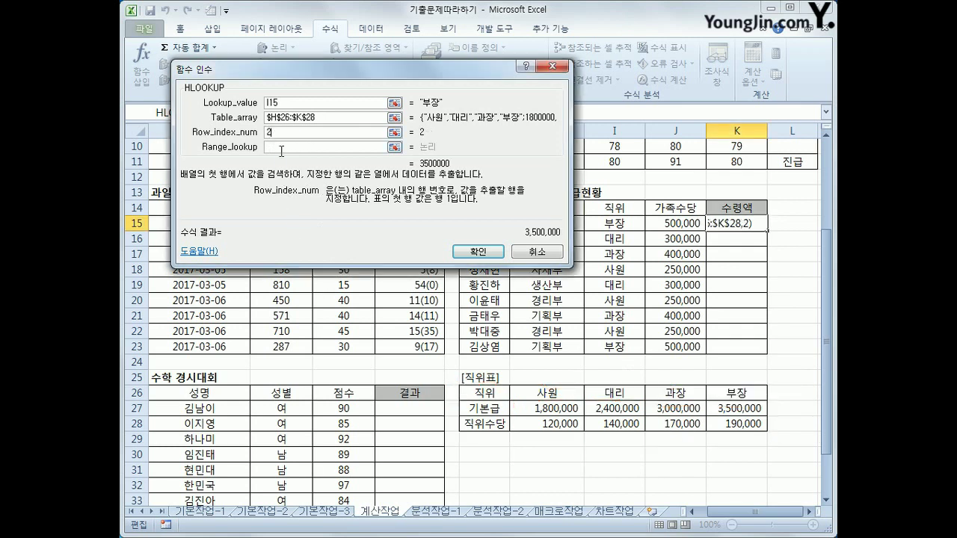
{"action": "left_click", "coordinate": [281, 149]}
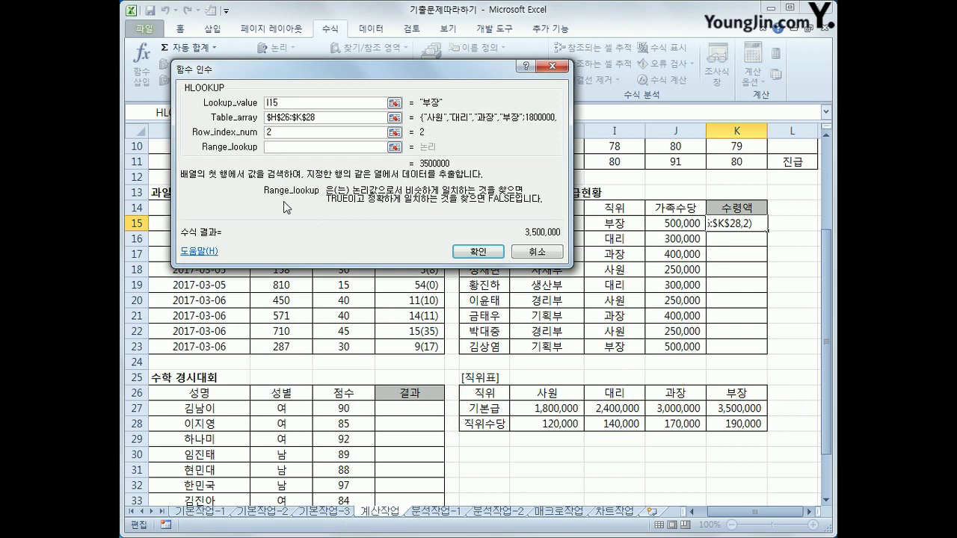
{"action": "type", "text": "0"}
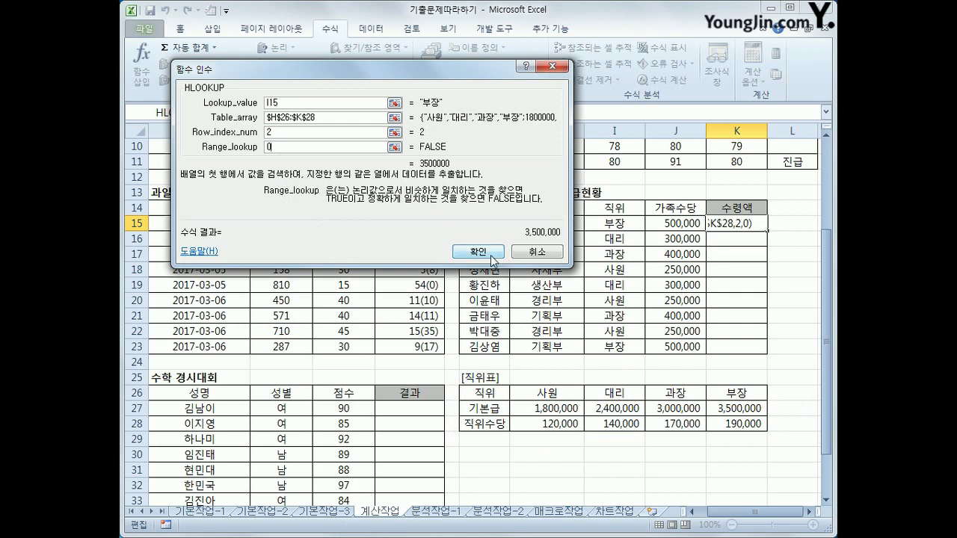
{"action": "left_click", "coordinate": [493, 258]}
{"action": "left_click_drag", "start_coordinate": [767, 232], "coordinate": [769, 356]}
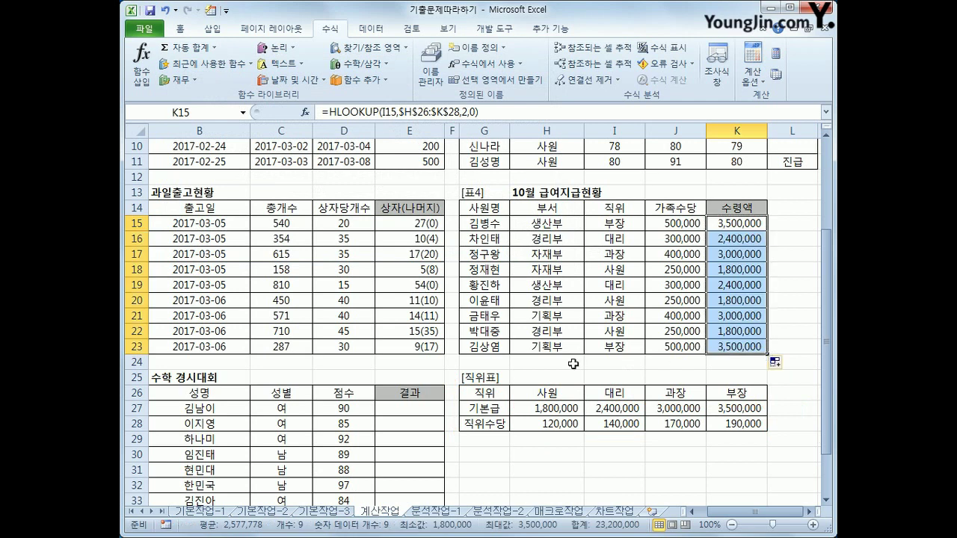
{"action": "left_click", "coordinate": [739, 223]}
Append +HLOOKUP(I15,$H$26:$K$28,3,0) to K15 to add the 직위수당 allowance
{"action": "left_click", "coordinate": [522, 112]}
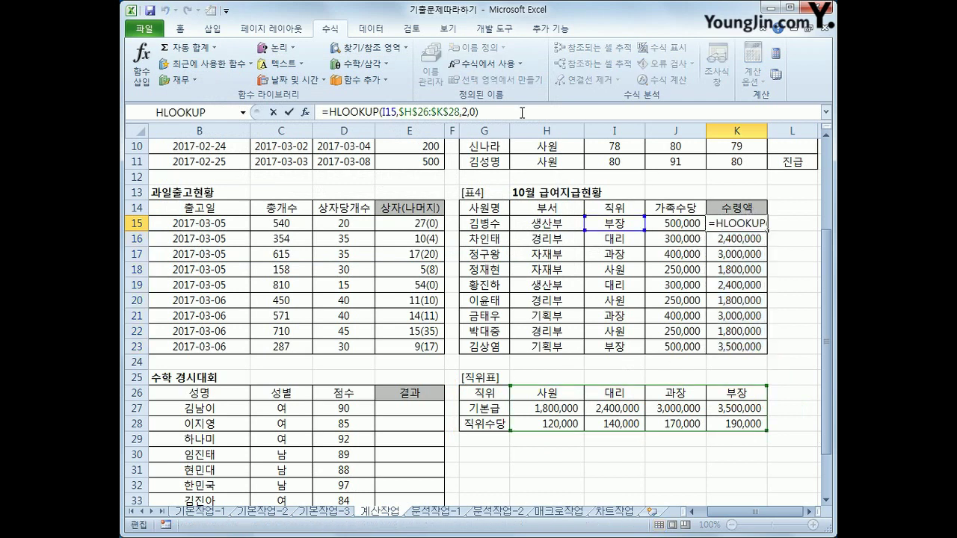
{"action": "type", "text": "+"}
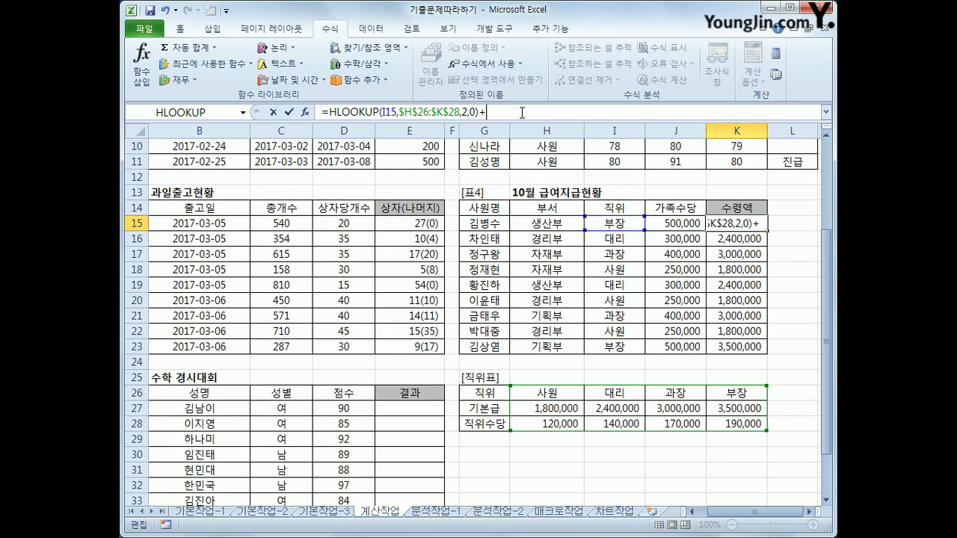
{"action": "left_click", "coordinate": [368, 47]}
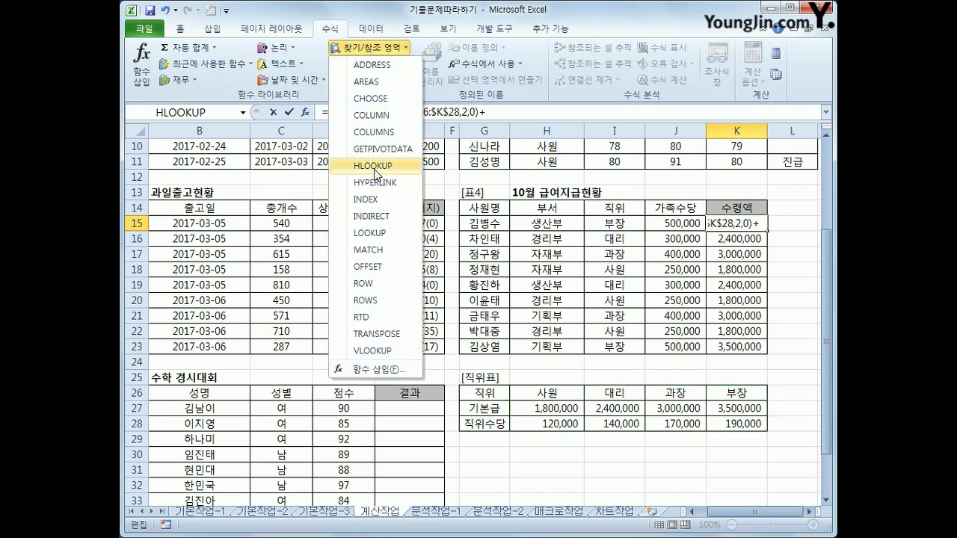
{"action": "left_click", "coordinate": [376, 166]}
{"action": "left_click", "coordinate": [619, 218]}
{"action": "left_click", "coordinate": [289, 118]}
{"action": "left_click_drag", "start_coordinate": [550, 394], "coordinate": [724, 421]}
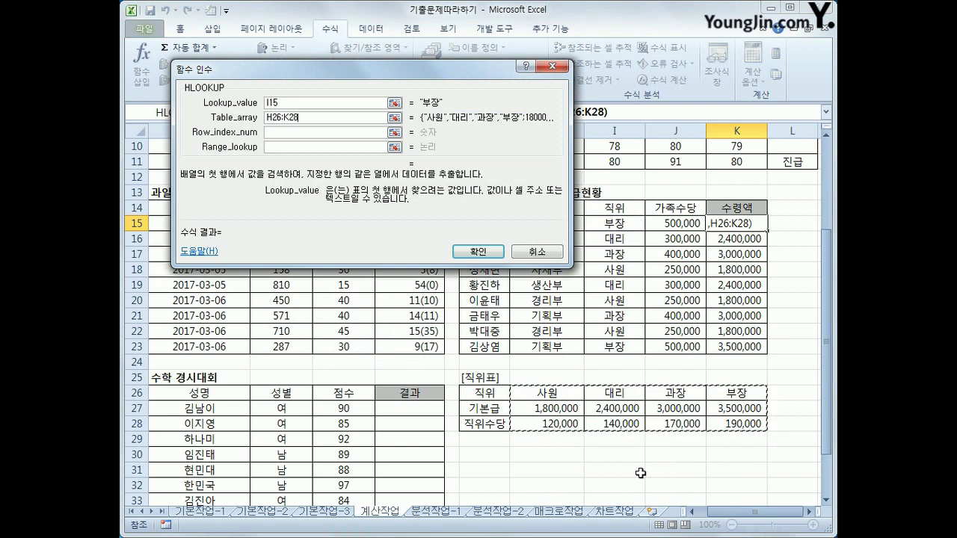
{"action": "key", "text": "F4"}
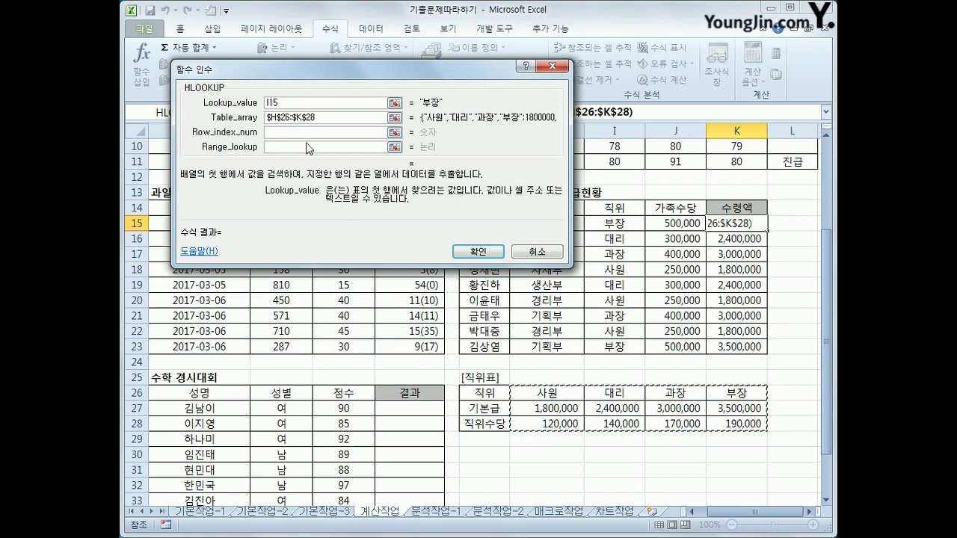
{"action": "key", "text": "Tab"}
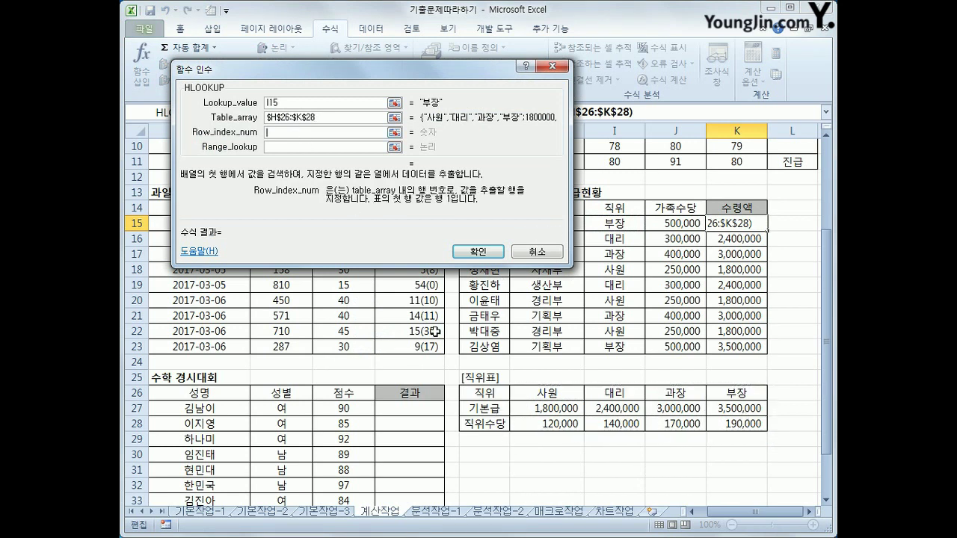
{"action": "type", "text": "3"}
{"action": "left_click", "coordinate": [283, 148]}
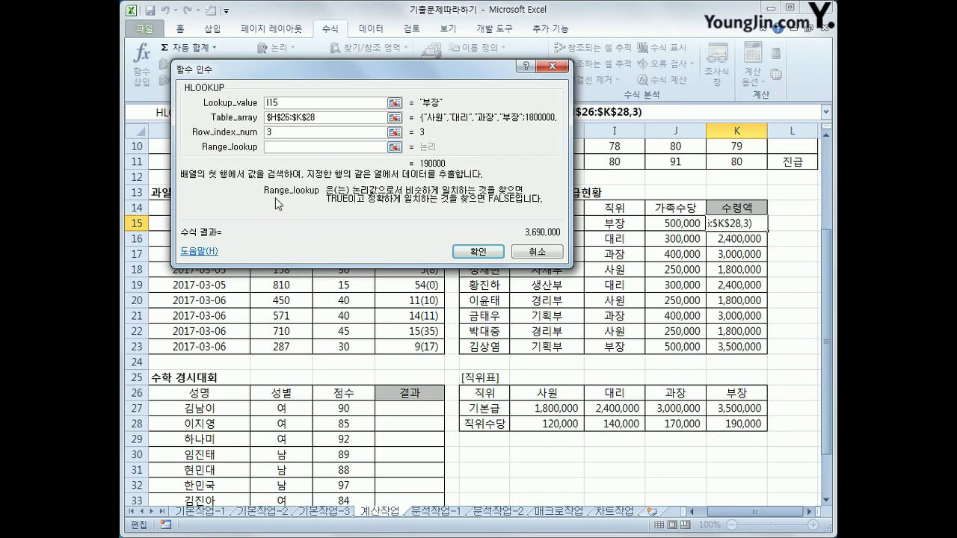
{"action": "type", "text": "0"}
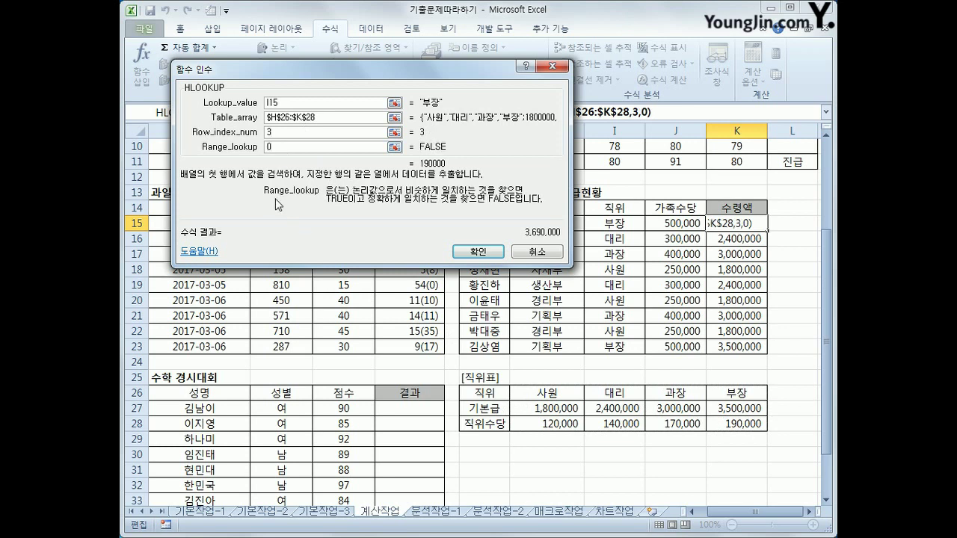
{"action": "left_click", "coordinate": [467, 252]}
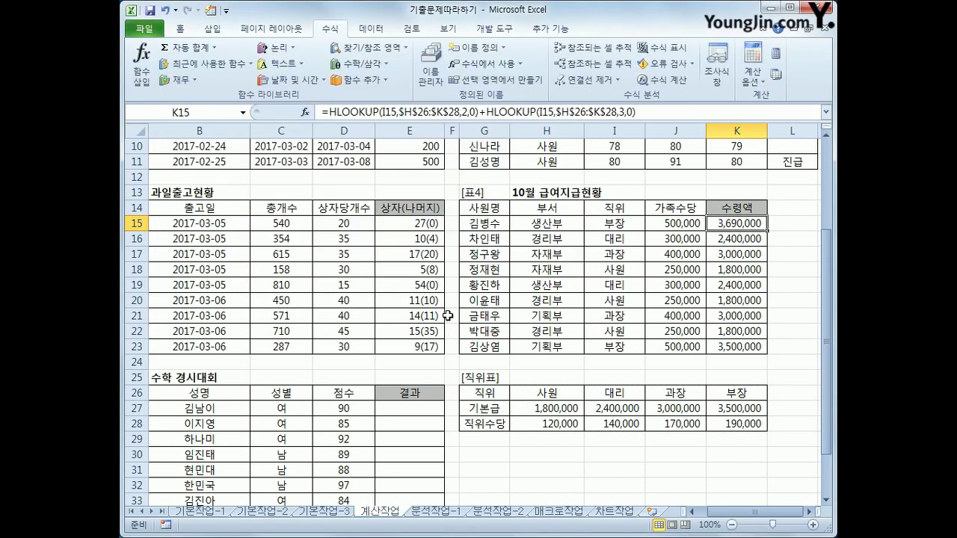
Check the 부장 values in K27 and K28, then add +J15 to K15, giving 4,190,000
{"action": "left_click", "coordinate": [735, 409]}
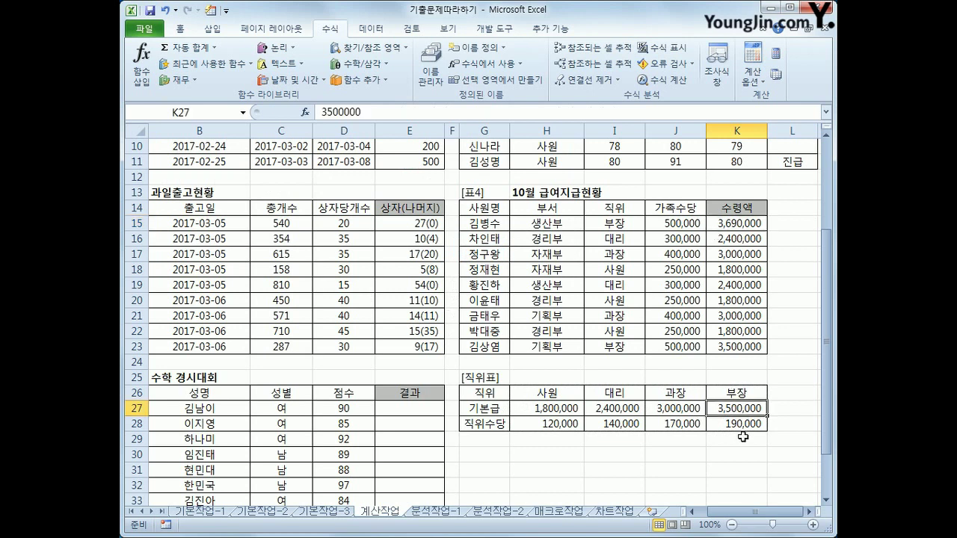
{"action": "left_click", "coordinate": [744, 426]}
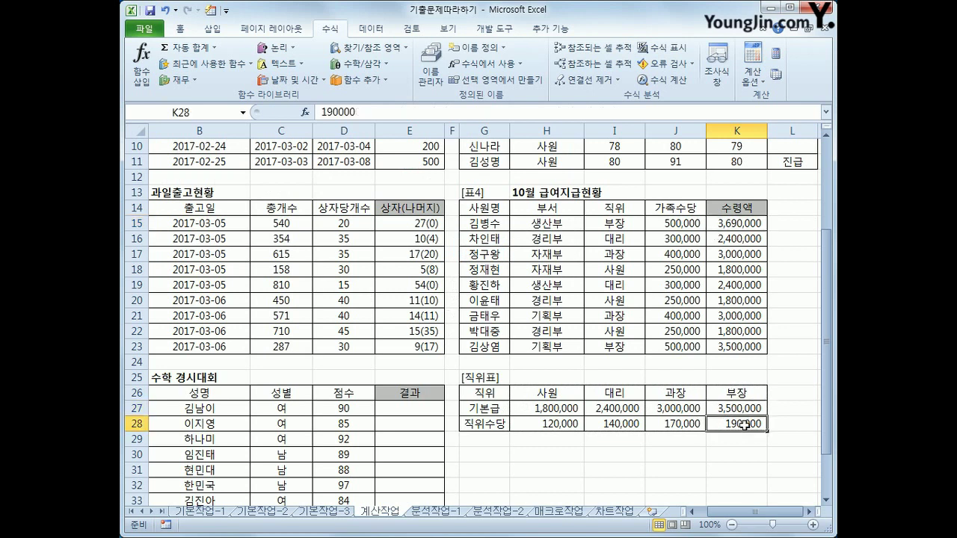
{"action": "left_click", "coordinate": [745, 220]}
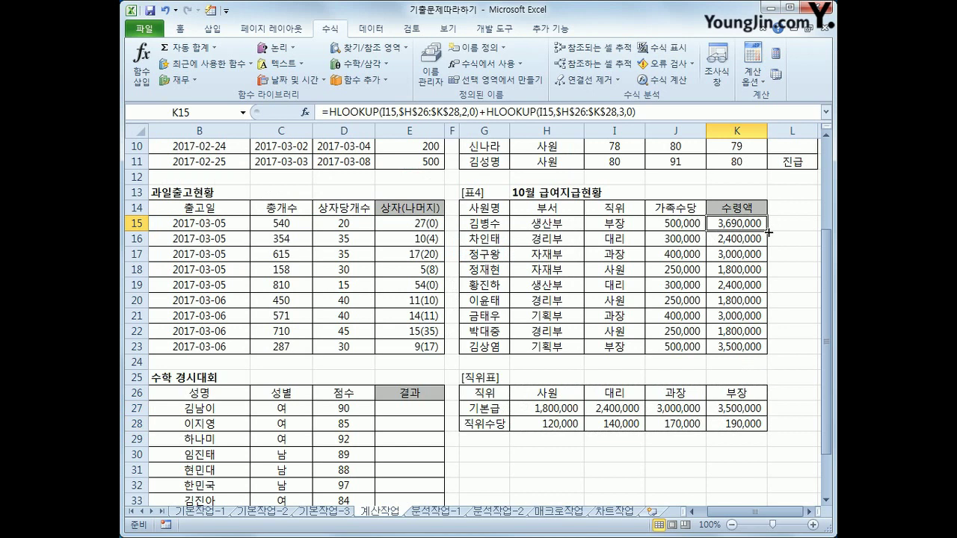
{"action": "left_click", "coordinate": [642, 111]}
{"action": "type", "text": "+"}
{"action": "left_click", "coordinate": [673, 221]}
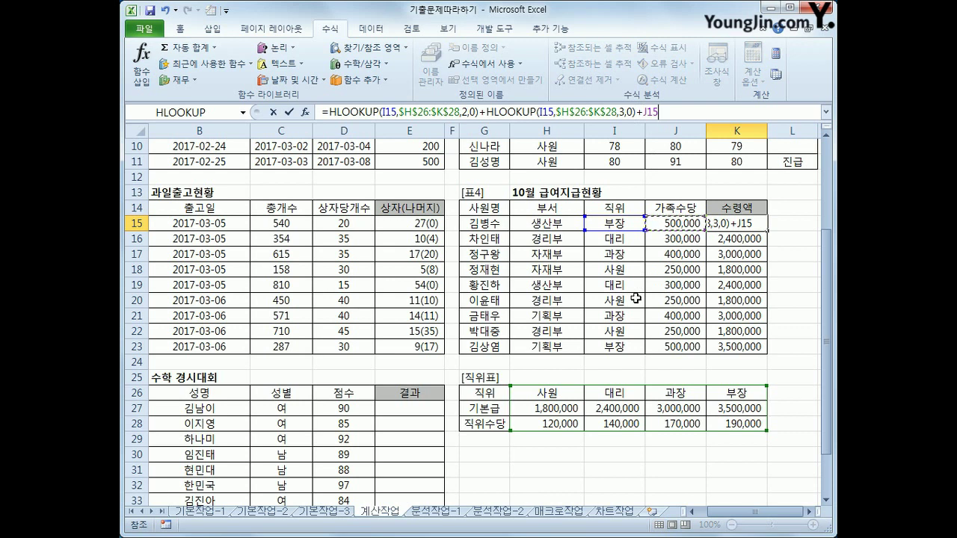
{"action": "key", "text": "Return"}
{"action": "left_click", "coordinate": [751, 223]}
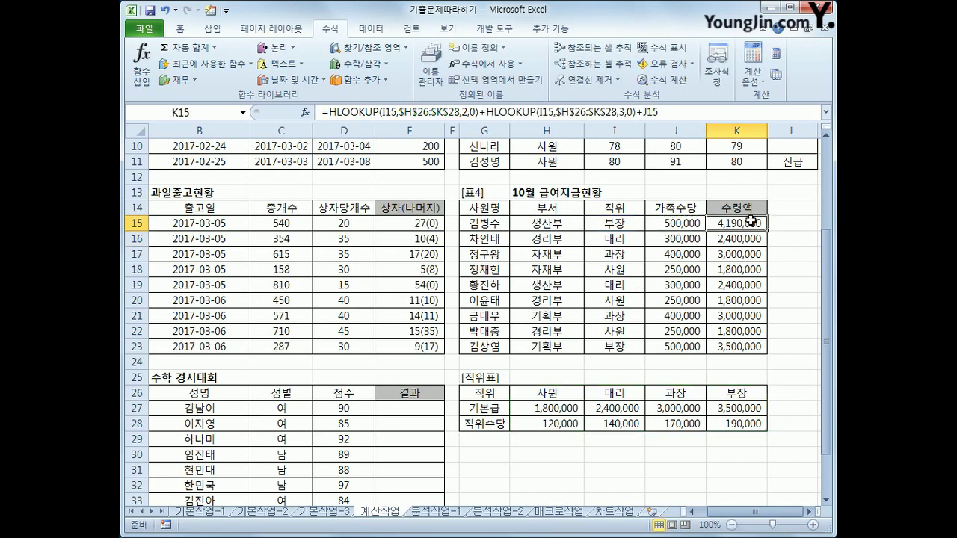
Fill K15's full salary formula down to K23 and review it unchanged
{"action": "left_click_drag", "start_coordinate": [766, 230], "coordinate": [750, 351]}
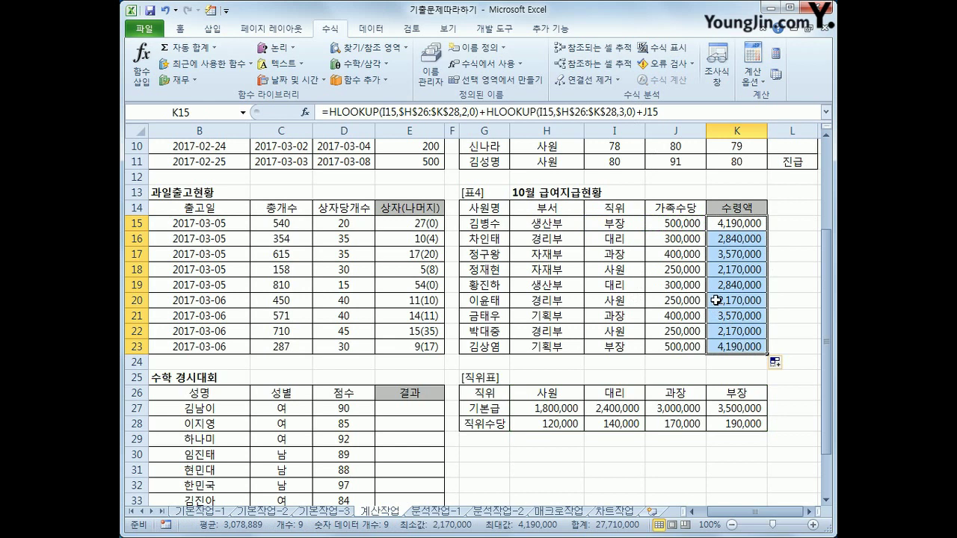
{"action": "left_click", "coordinate": [738, 223]}
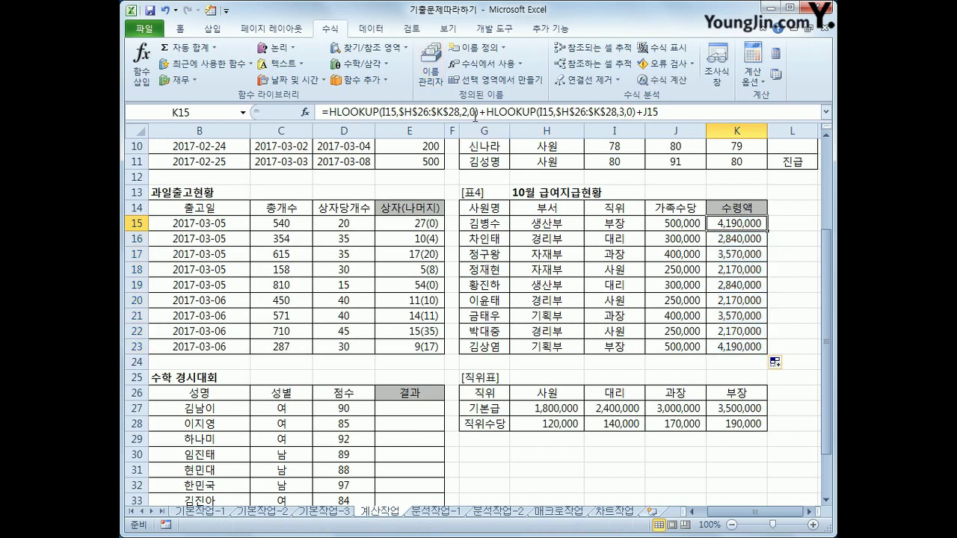
{"action": "left_click", "coordinate": [471, 113]}
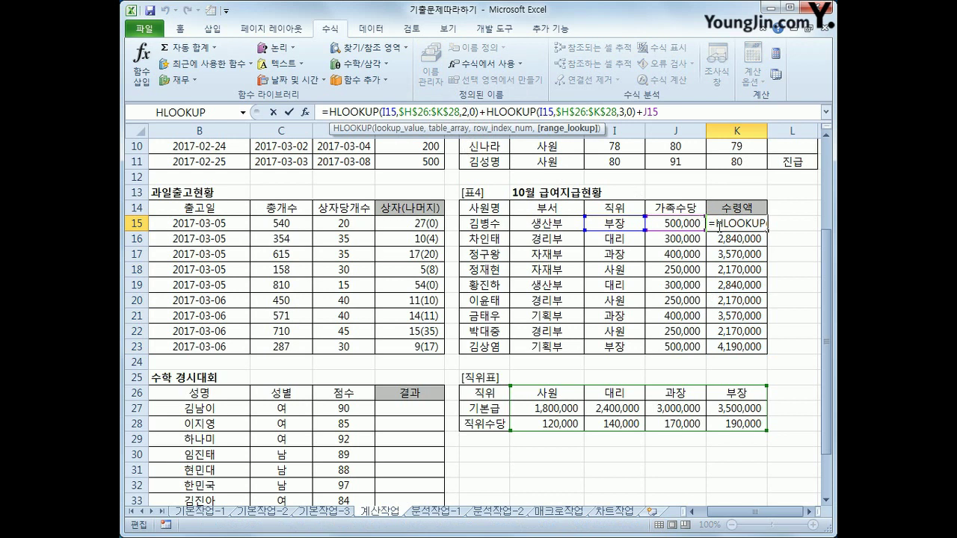
{"action": "key", "text": "ctrl+Return"}
{"action": "left_click_drag", "start_coordinate": [718, 511], "coordinate": [706, 512]}
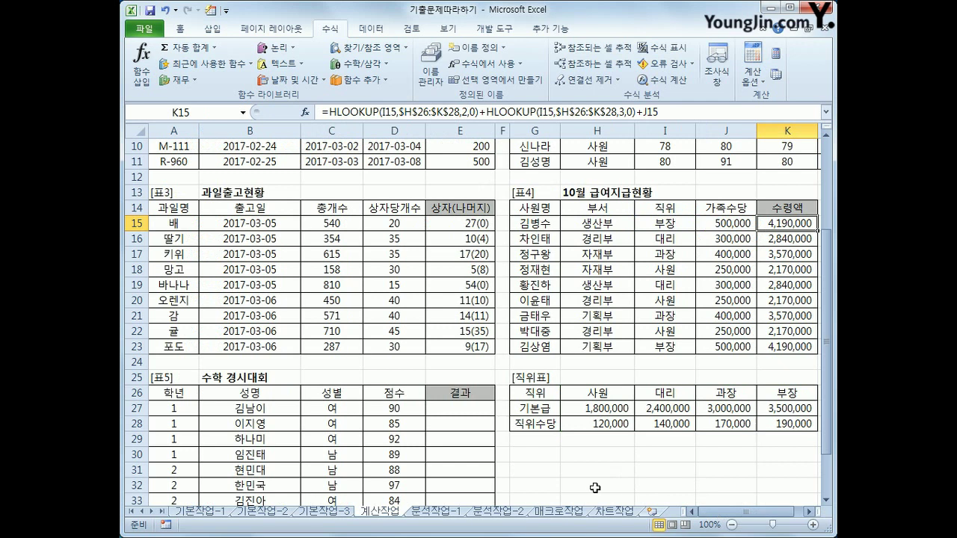
{"action": "left_click", "coordinate": [476, 412]}
Scroll down to show the 수학 경시대회 table with scores D27:D36 and an empty 결과 column
{"action": "scroll", "coordinate": [476, 405], "scroll_direction": "down", "scroll_amount": 3}
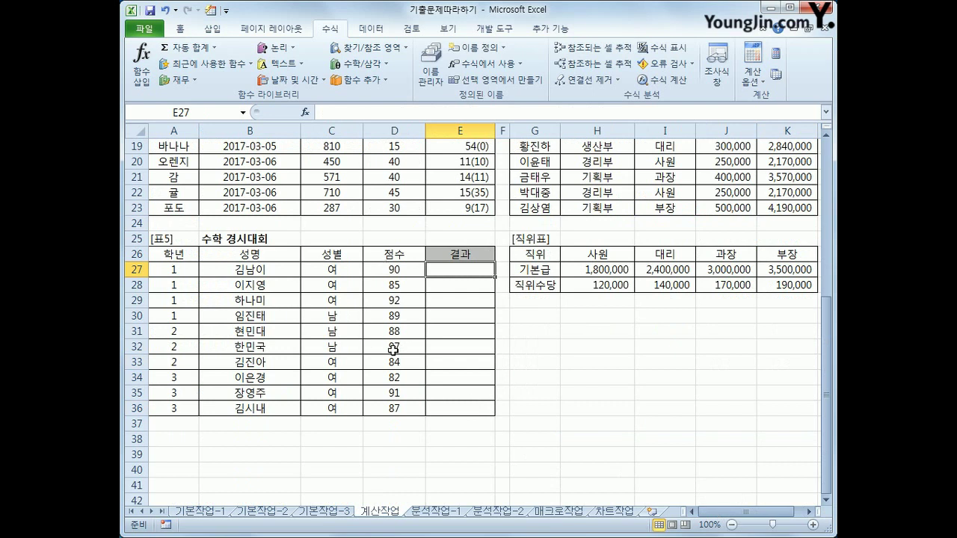
{"action": "key", "text": "ctrl+2"}
{"action": "mouse_move", "coordinate": [368, 267]}
{"action": "left_mouse_down"}
{"action": "mouse_move", "coordinate": [364, 400]}
{"action": "mouse_move", "coordinate": [407, 421]}
{"action": "mouse_move", "coordinate": [421, 253]}
{"action": "mouse_move", "coordinate": [346, 258]}
{"action": "left_mouse_up"}
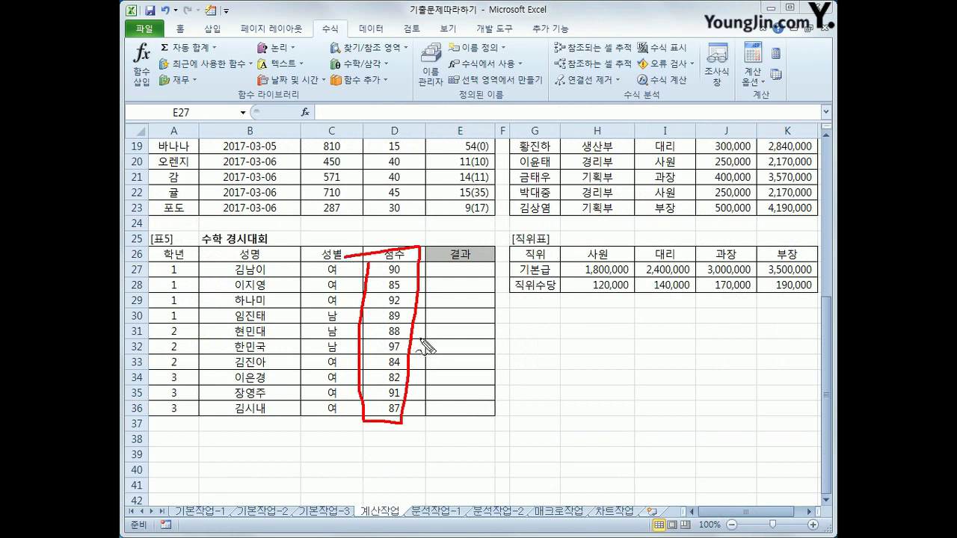
{"action": "mouse_move", "coordinate": [443, 323]}
{"action": "left_mouse_down"}
{"action": "mouse_move", "coordinate": [437, 364]}
{"action": "mouse_move", "coordinate": [504, 348]}
{"action": "mouse_move", "coordinate": [516, 362]}
{"action": "mouse_move", "coordinate": [533, 356]}
{"action": "left_mouse_up"}
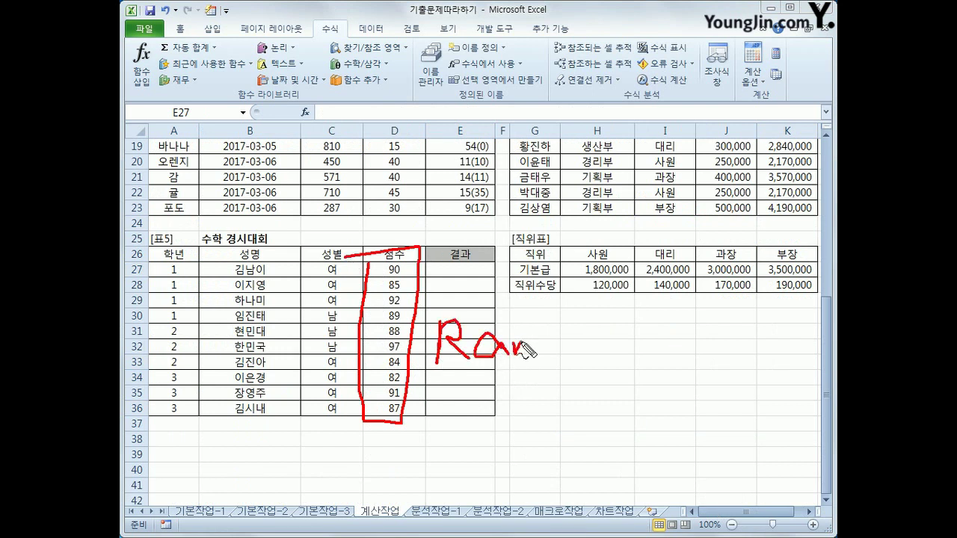
{"action": "mouse_move", "coordinate": [536, 314]}
{"action": "left_mouse_down"}
{"action": "mouse_move", "coordinate": [535, 353]}
{"action": "mouse_move", "coordinate": [550, 357]}
{"action": "left_mouse_up"}
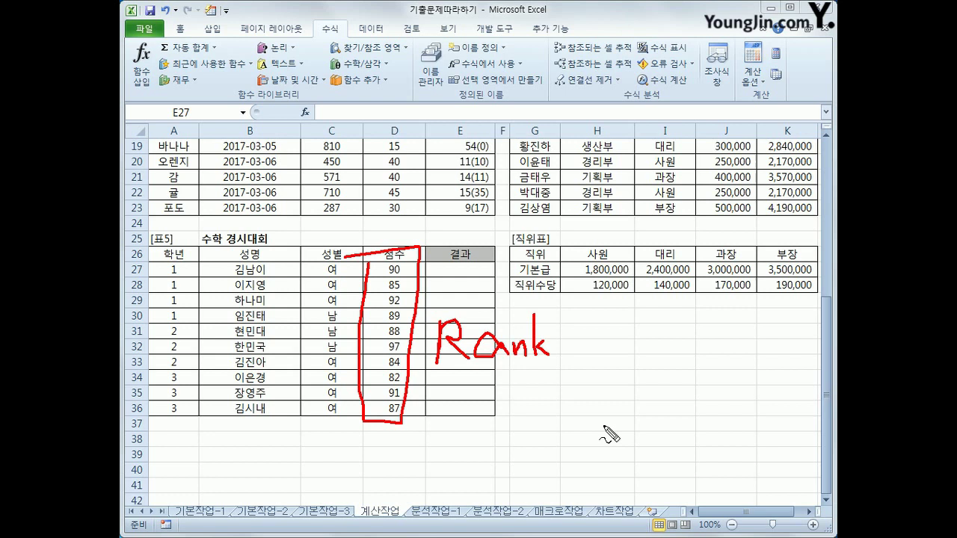
Enter =RANK(D27,$D$27:$D$36,0) in E27 to rank the first score, highest first
{"action": "left_click_drag", "start_coordinate": [561, 409], "coordinate": [566, 447]}
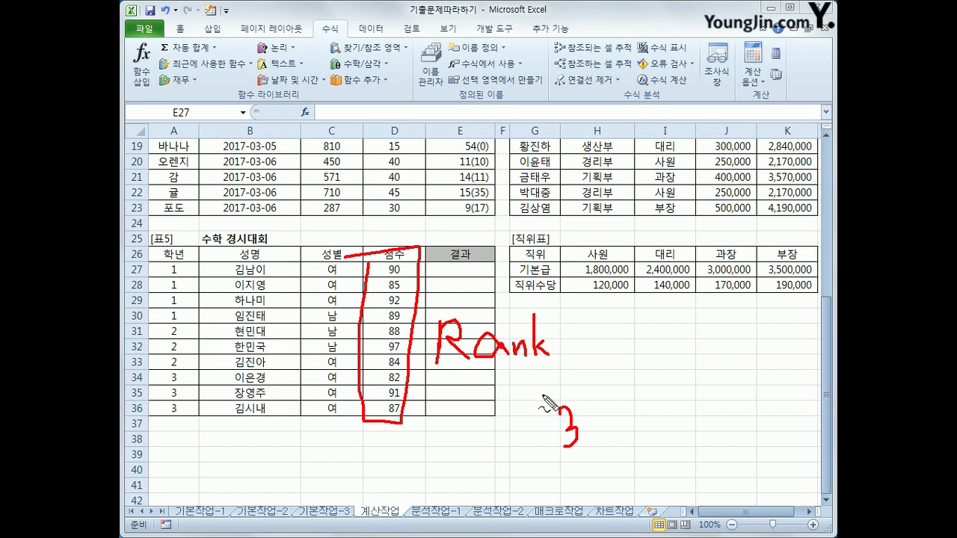
{"action": "key", "text": "Escape"}
{"action": "left_click", "coordinate": [460, 272]}
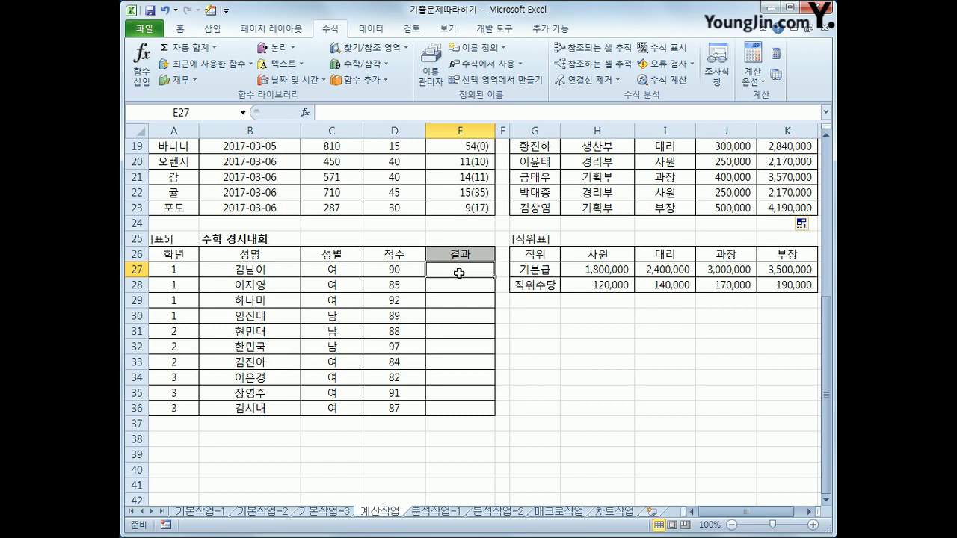
{"action": "type", "text": "=r"}
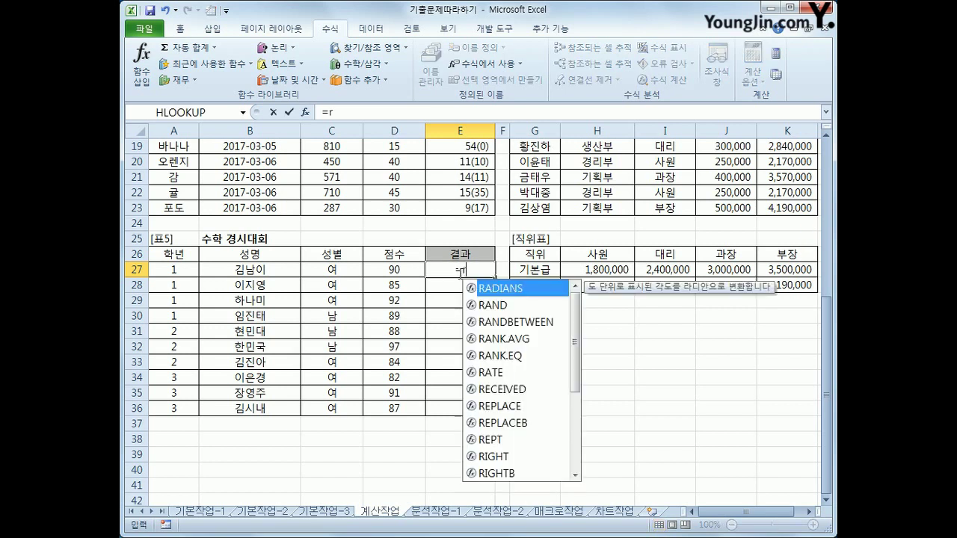
{"action": "type", "text": "ank"}
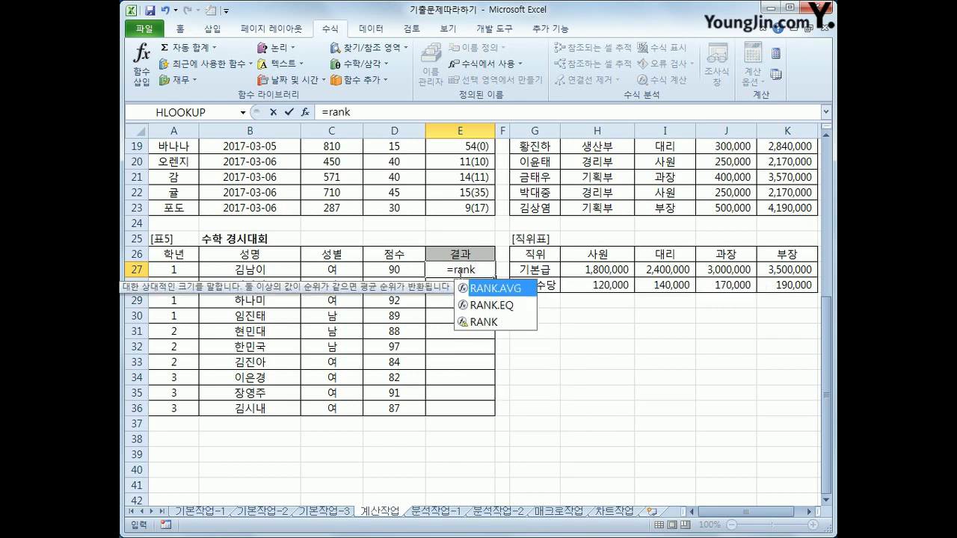
{"action": "type", "text": "("}
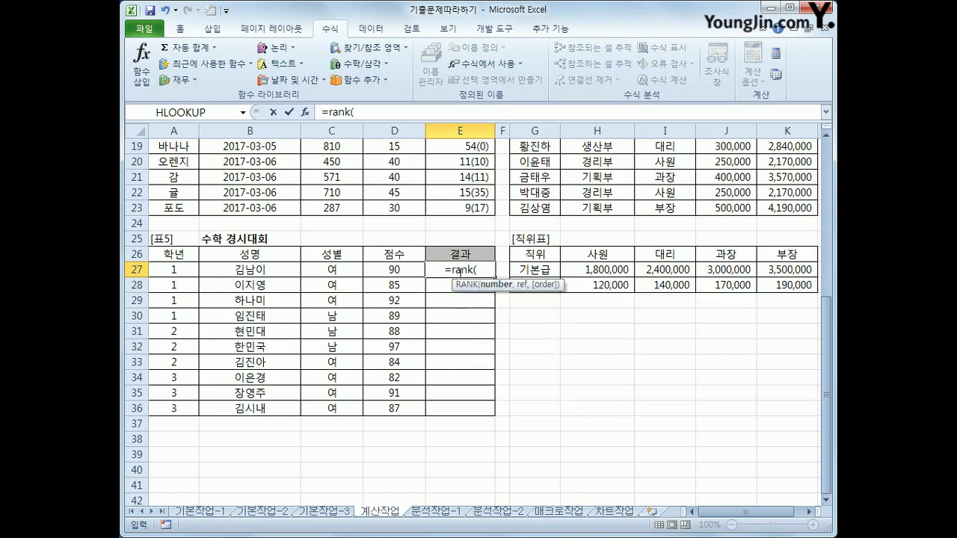
{"action": "left_click", "coordinate": [397, 269]}
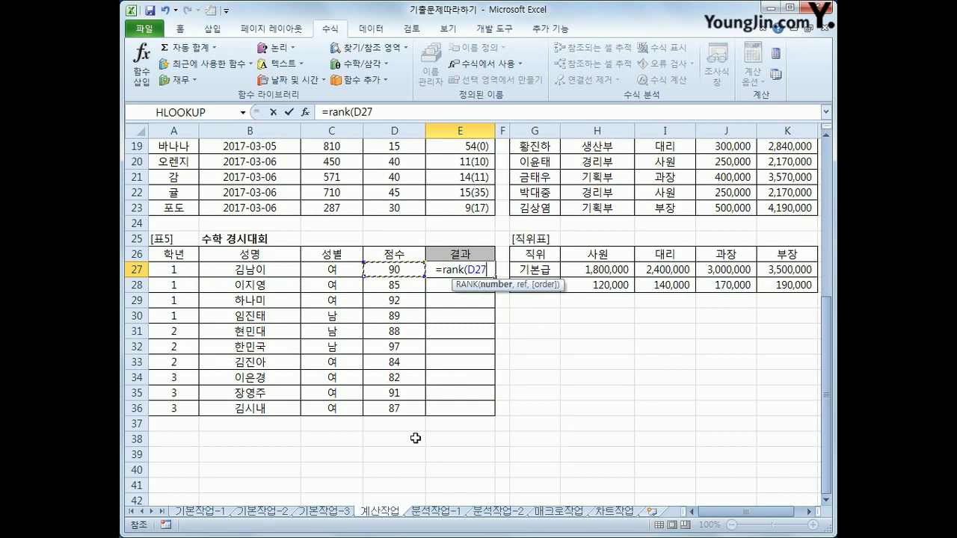
{"action": "type", "text": ","}
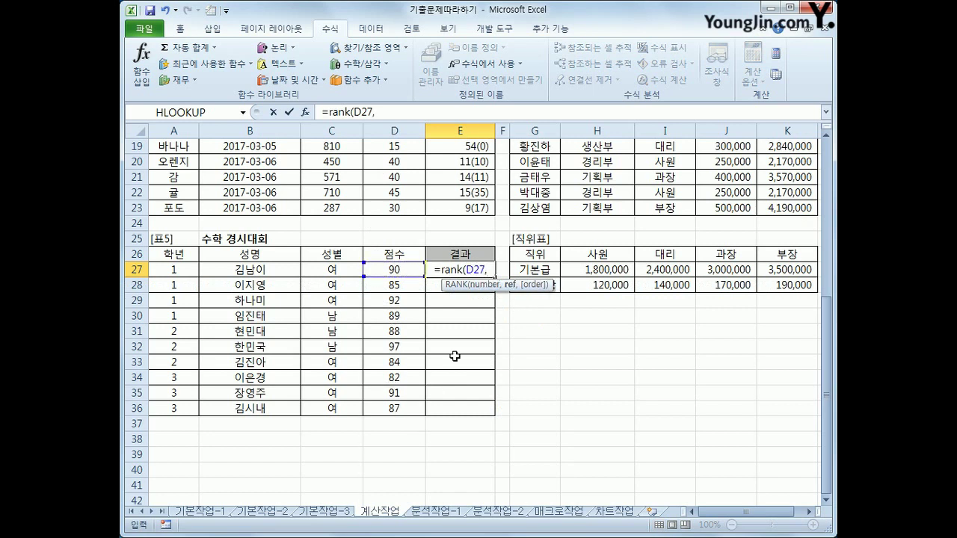
{"action": "left_click_drag", "start_coordinate": [392, 267], "coordinate": [389, 428]}
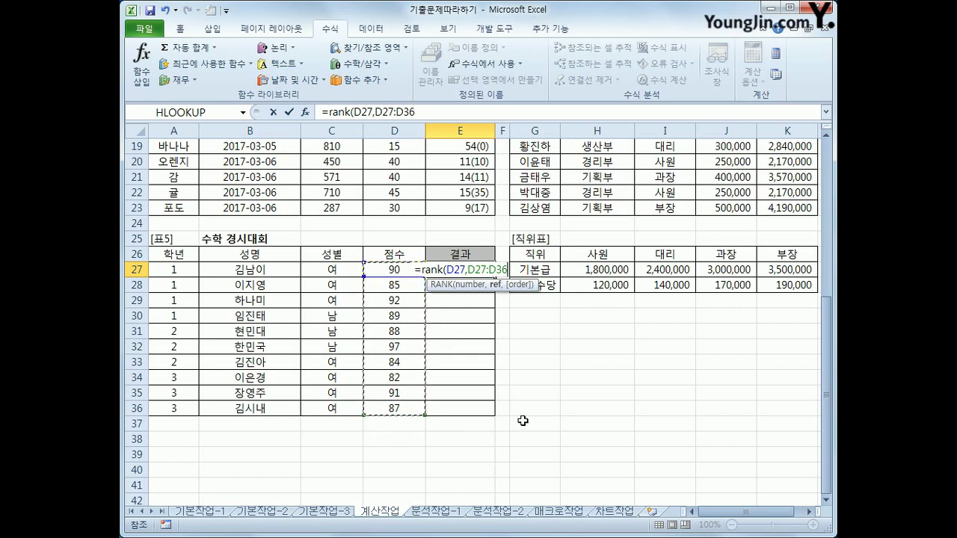
{"action": "key", "text": "F4"}
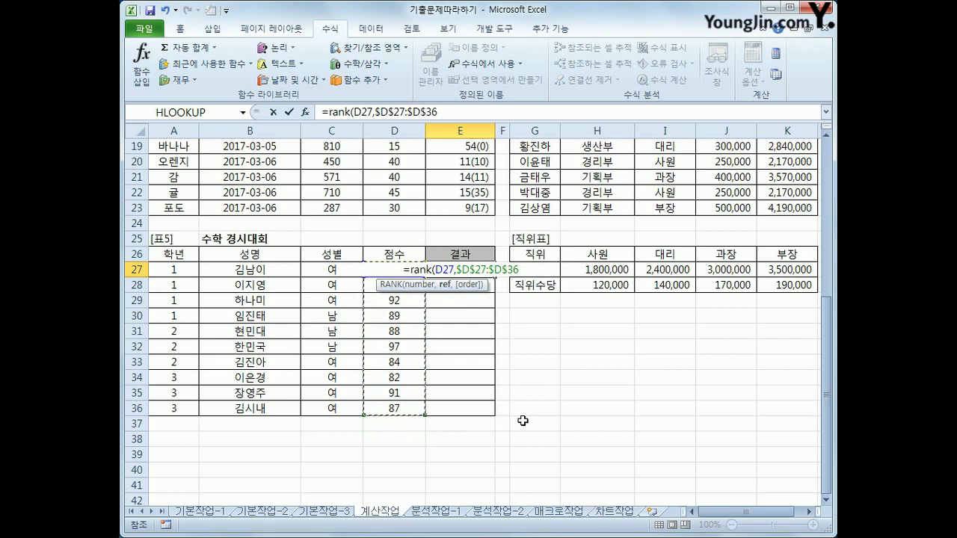
{"action": "type", "text": ","}
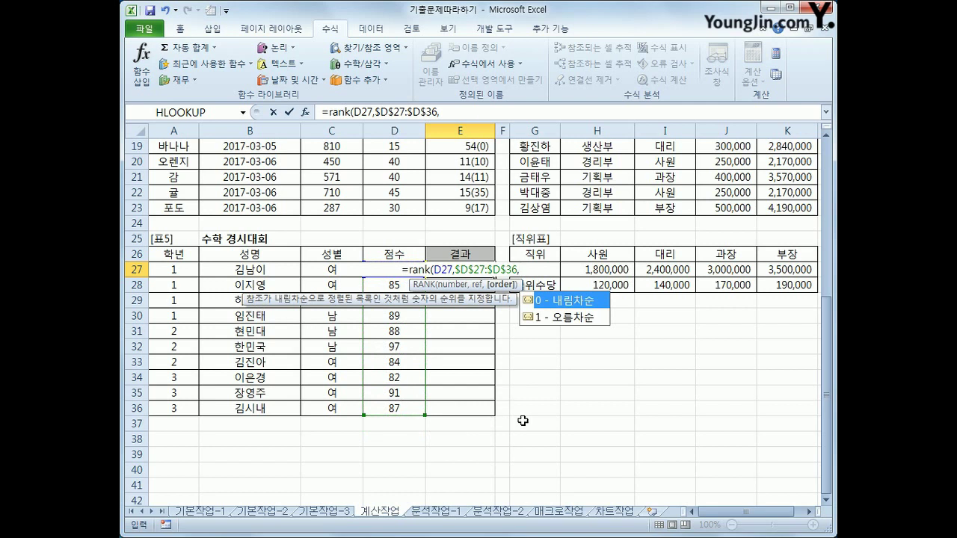
{"action": "type", "text": "0"}
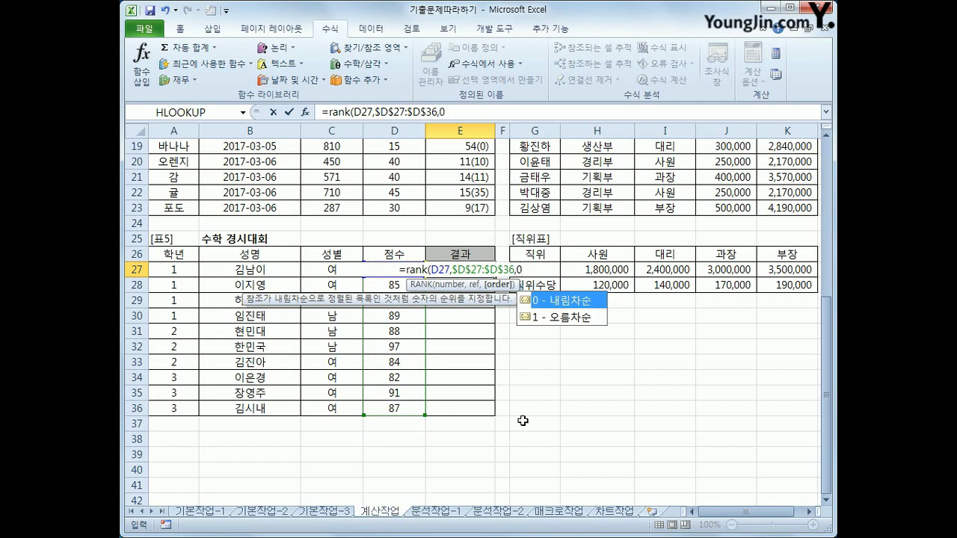
{"action": "type", "text": ")"}
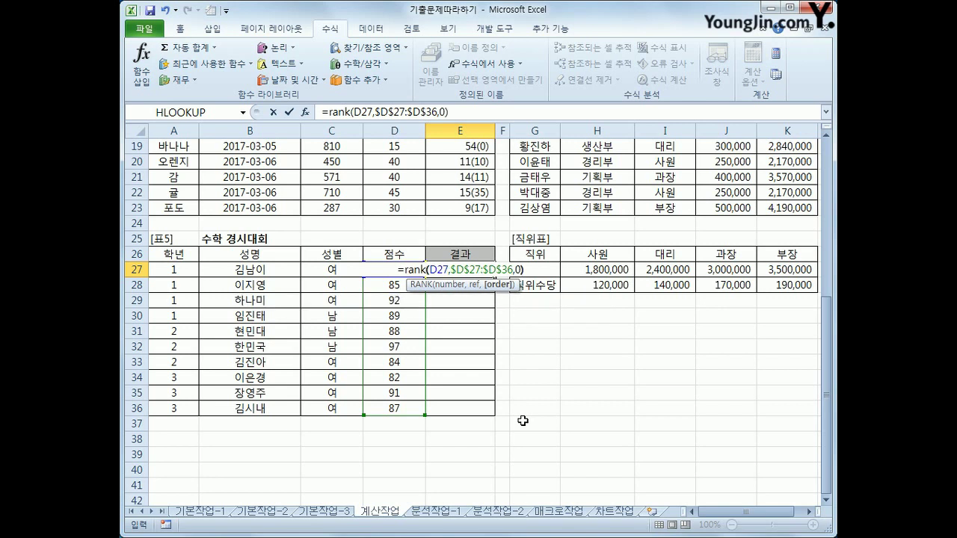
{"action": "key", "text": "Return"}
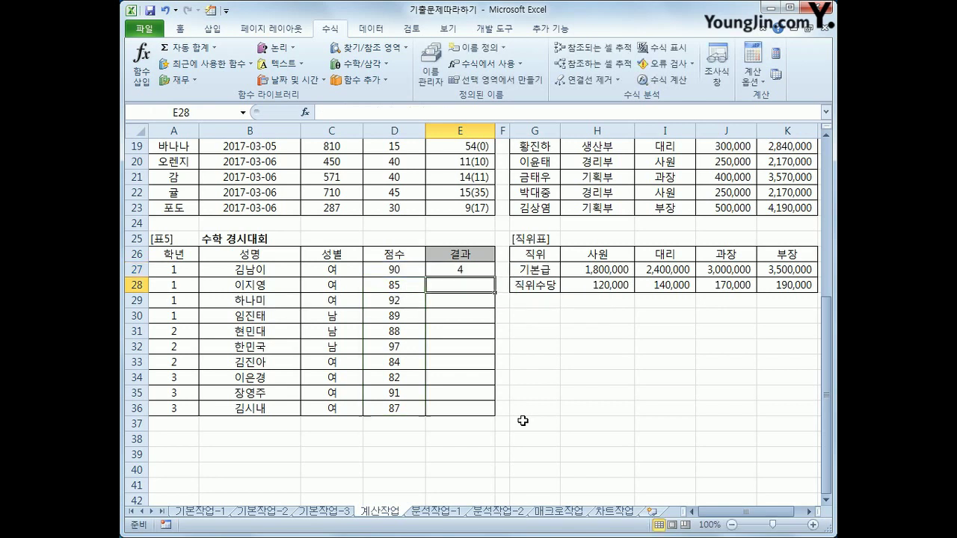
Copy the rank formula down to E36 and spot-check the results in rows 32 and 34
{"action": "left_click", "coordinate": [467, 272]}
{"action": "left_click_drag", "start_coordinate": [494, 279], "coordinate": [487, 416]}
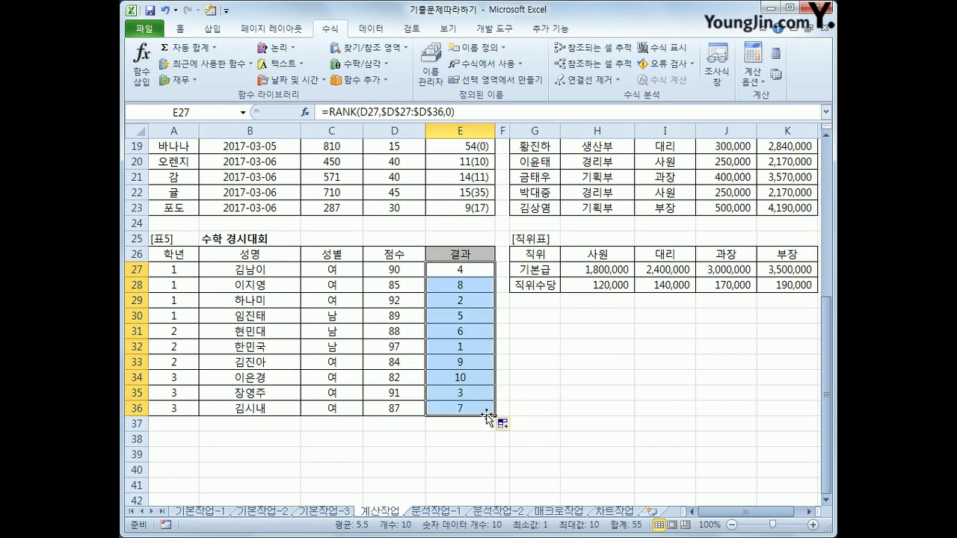
{"action": "left_click", "coordinate": [474, 347]}
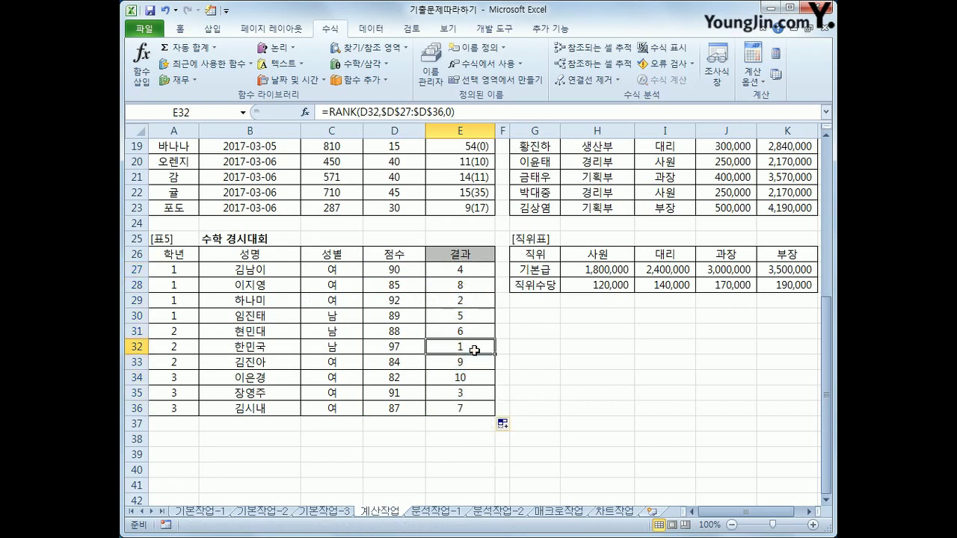
{"action": "left_click", "coordinate": [477, 377]}
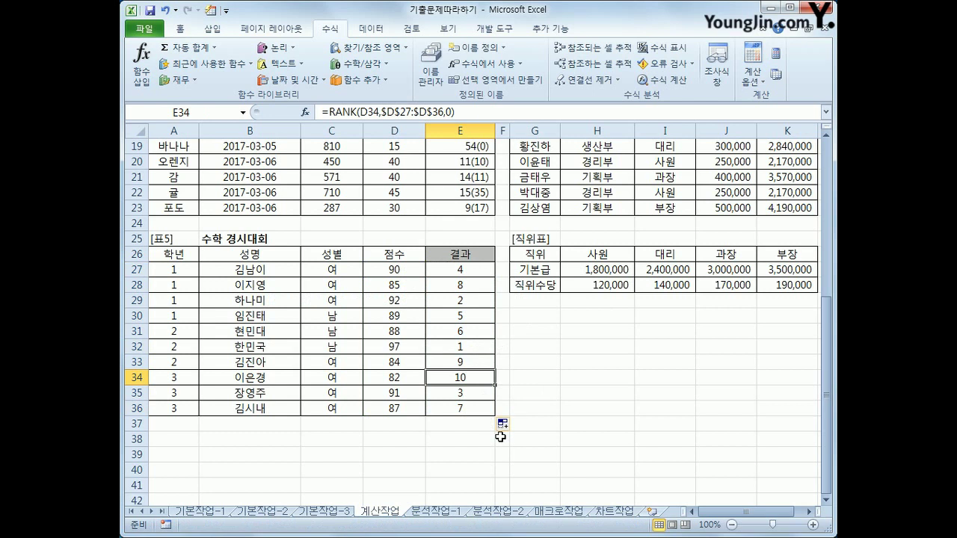
{"action": "left_click", "coordinate": [467, 267]}
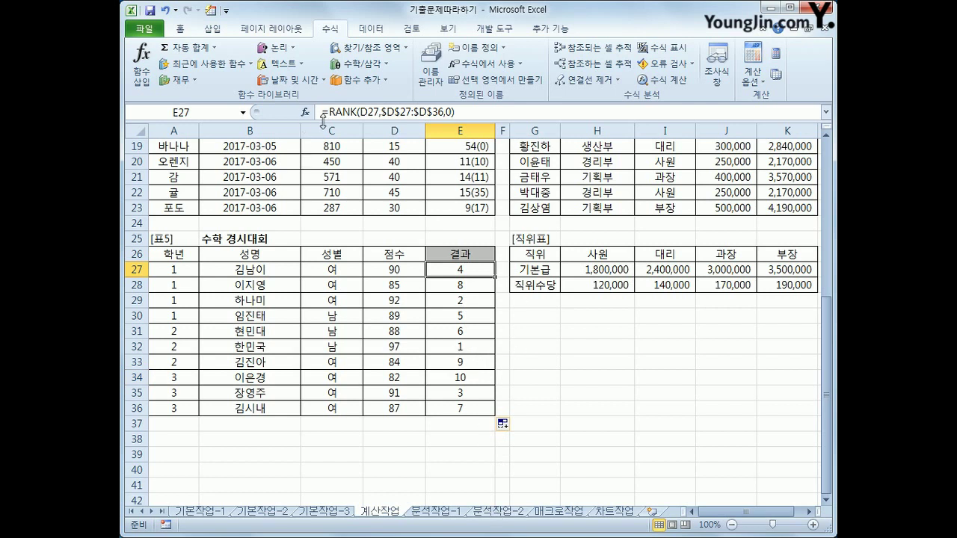
{"action": "left_click_drag", "start_coordinate": [330, 112], "coordinate": [481, 118]}
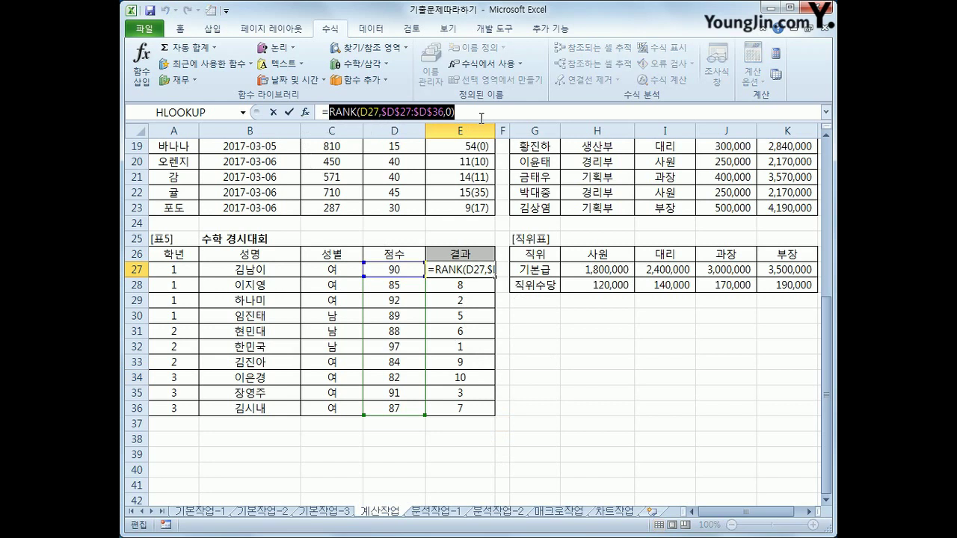
{"action": "key", "text": "Delete"}
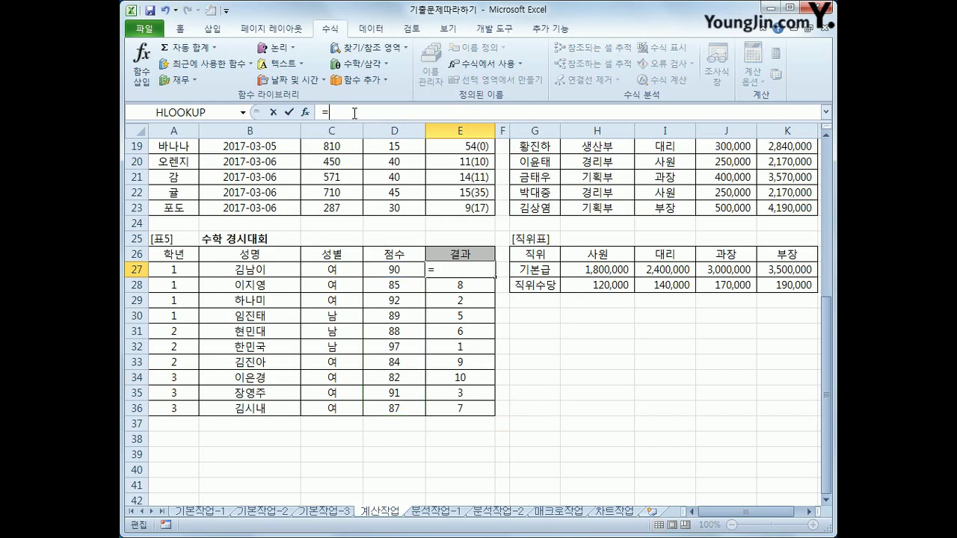
{"action": "left_click", "coordinate": [367, 48]}
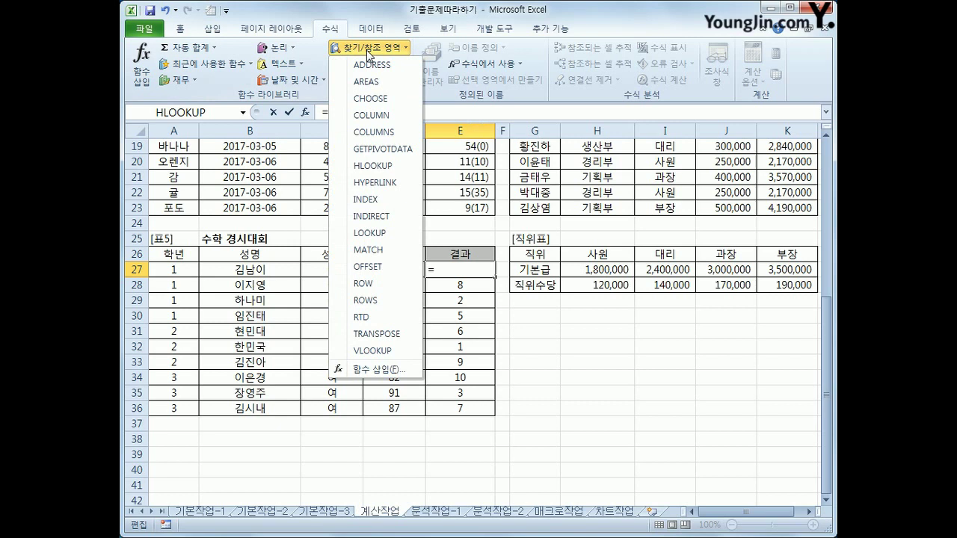
{"action": "left_click", "coordinate": [371, 98]}
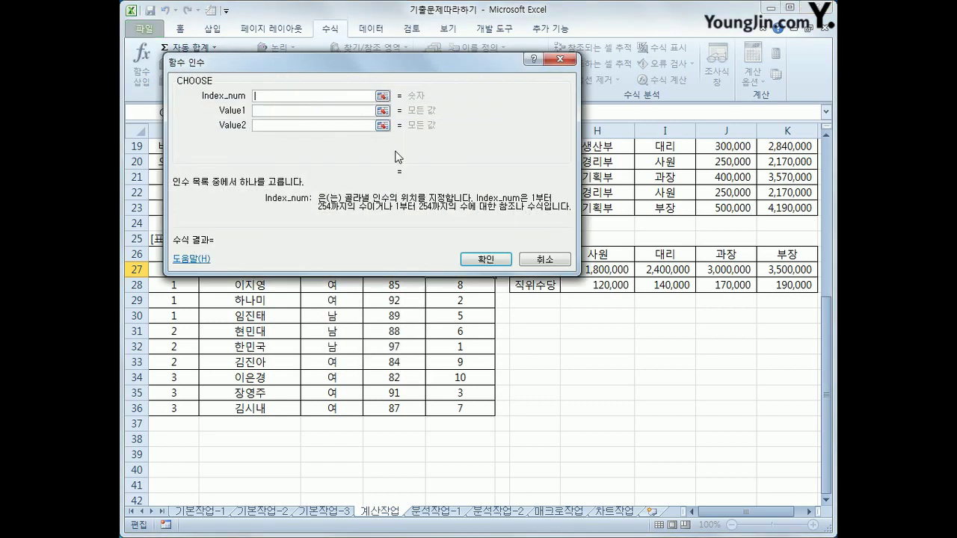
{"action": "left_click_drag", "start_coordinate": [378, 67], "coordinate": [483, 180]}
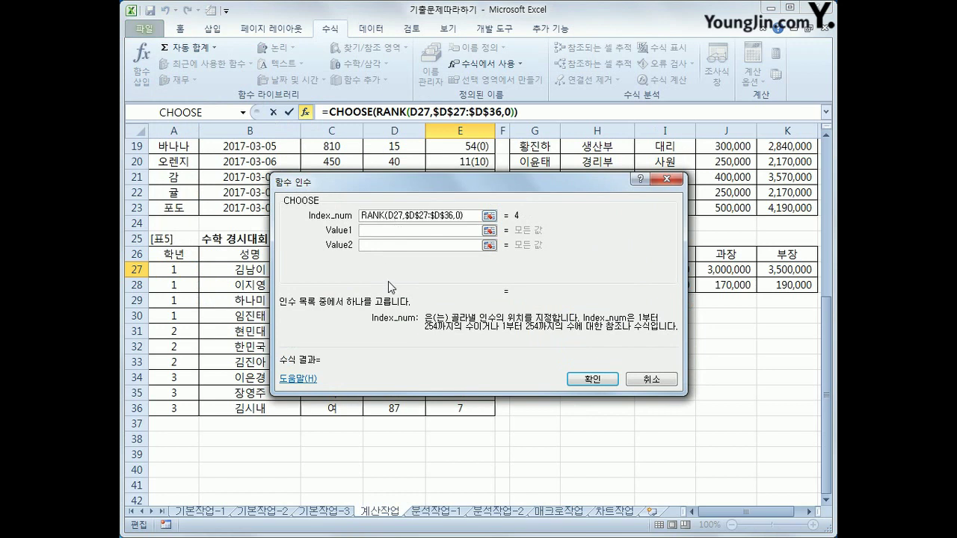
{"action": "left_click", "coordinate": [373, 232]}
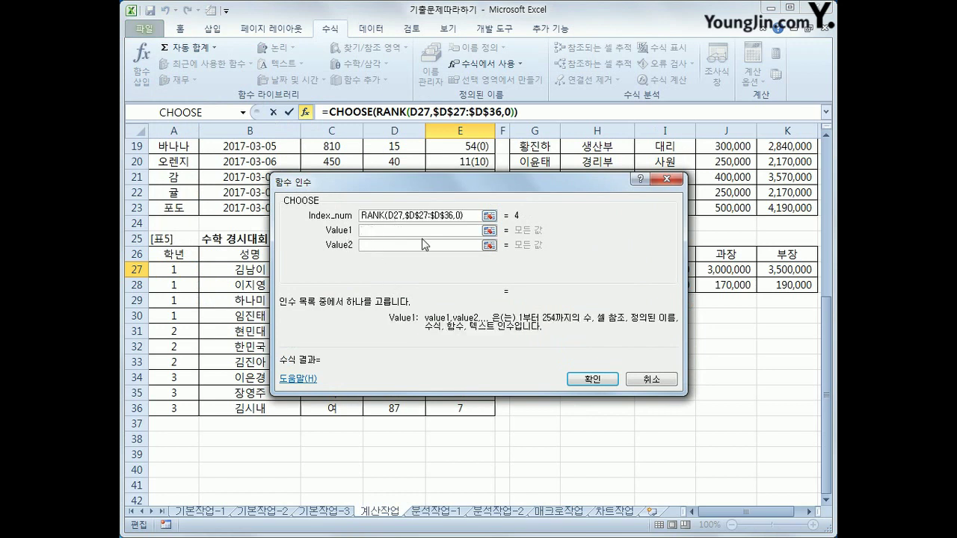
{"action": "type", "text": "e"}
{"action": "key", "text": "BackSpace"}
{"action": "type", "text": "\"대상\""}
{"action": "key", "text": "Tab"}
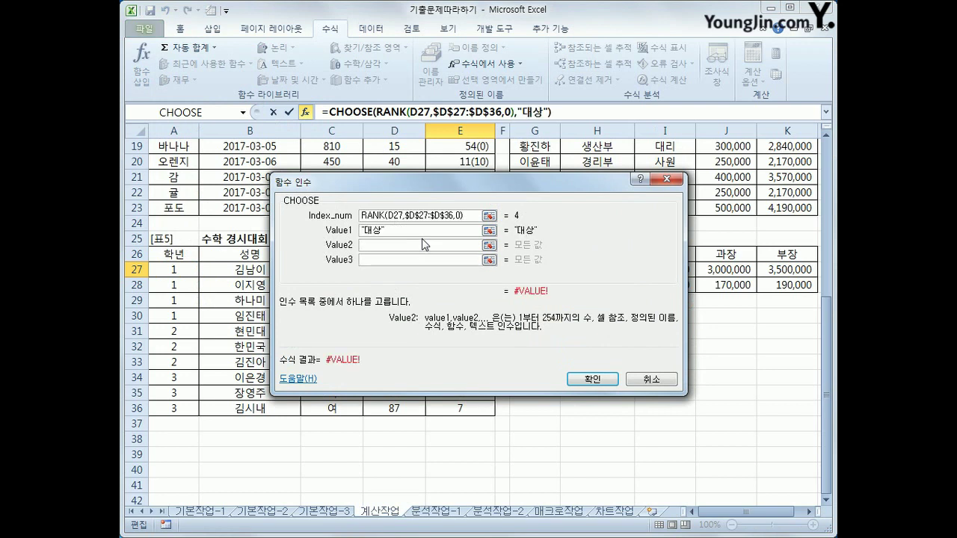
{"action": "type", "text": "\"금상\","}
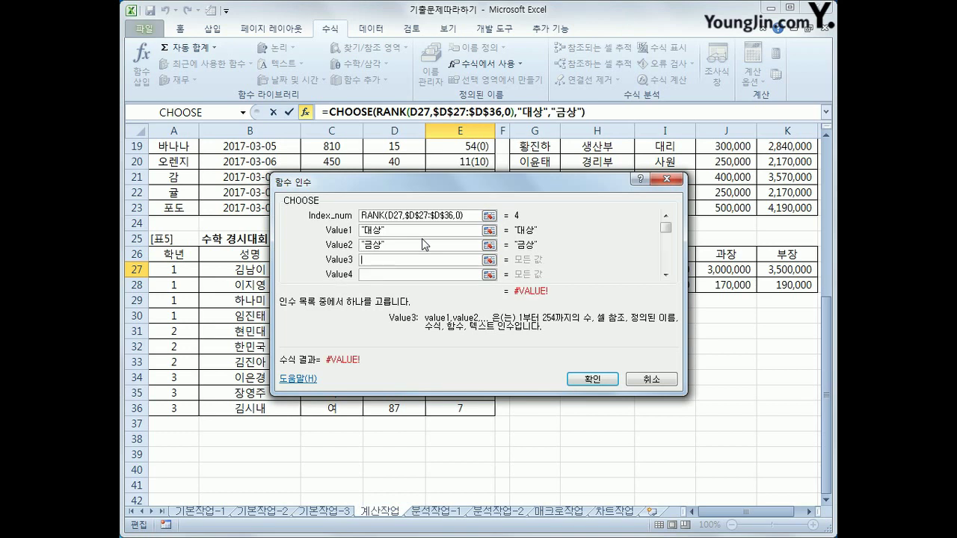
{"action": "type", "text": "\"은상\""}
{"action": "key", "text": "Tab"}
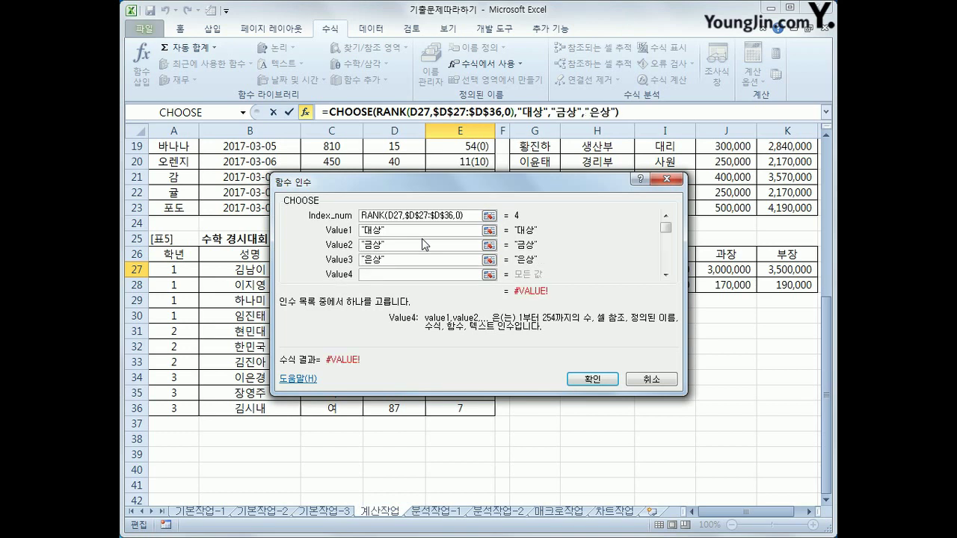
{"action": "type", "text": "동상"}
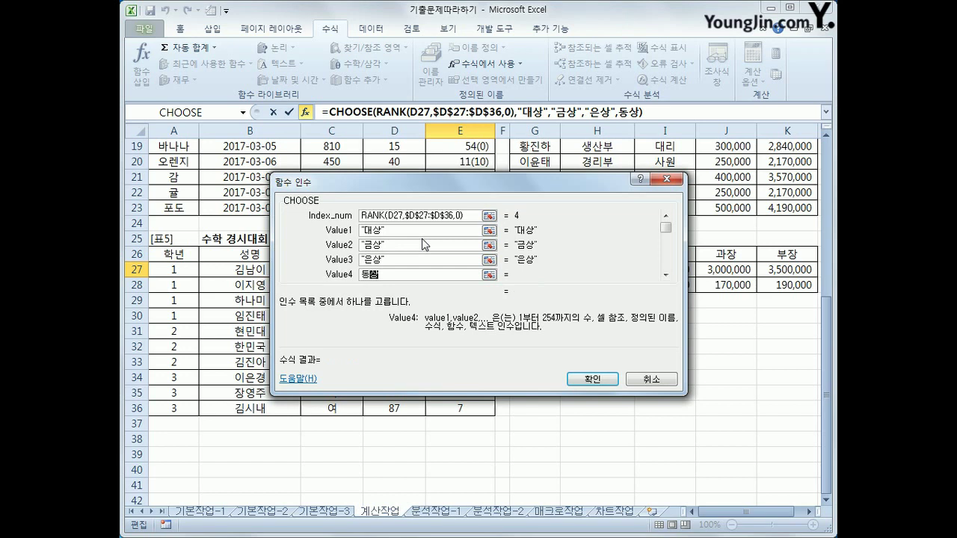
{"action": "left_click", "coordinate": [580, 377]}
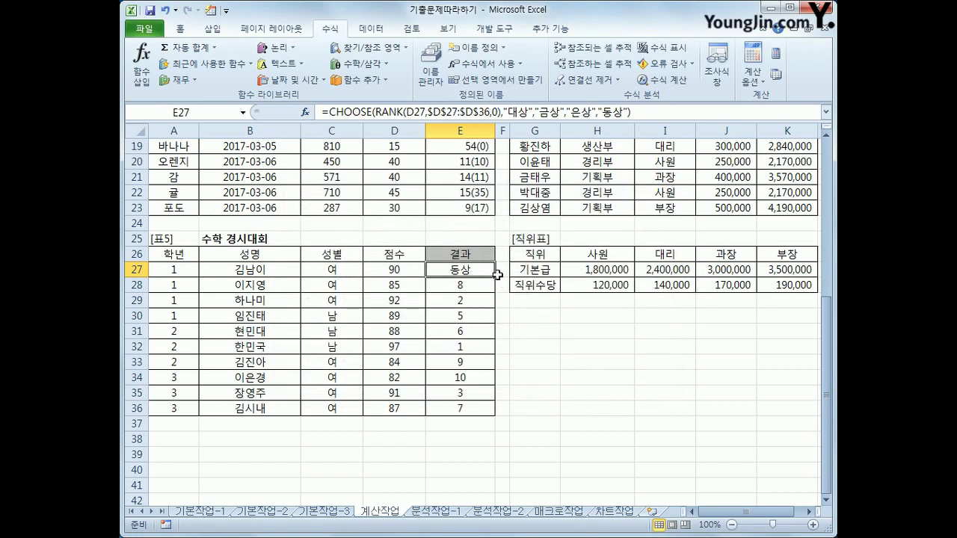
{"action": "left_click_drag", "start_coordinate": [497, 275], "coordinate": [499, 412]}
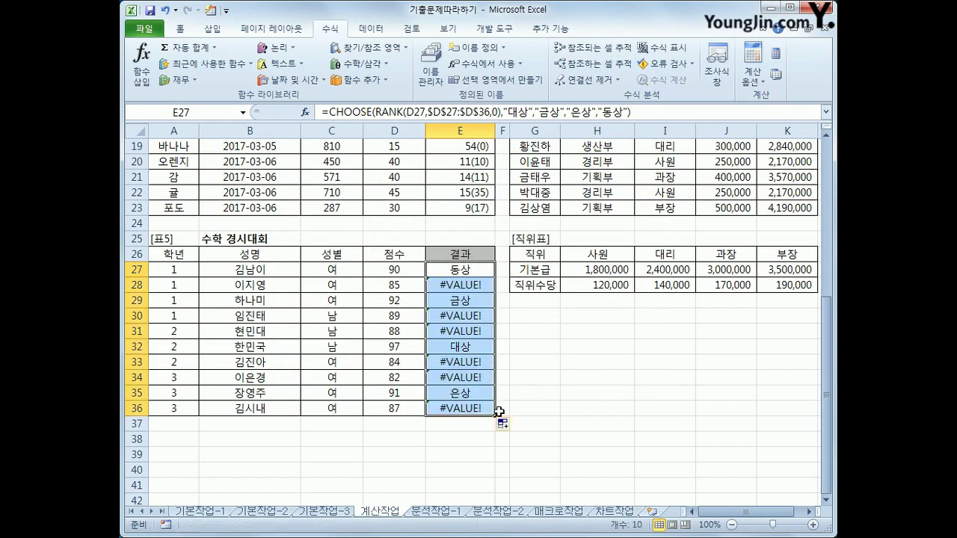
{"action": "left_click", "coordinate": [460, 394]}
{"action": "left_click", "coordinate": [461, 348]}
{"action": "left_click", "coordinate": [461, 302]}
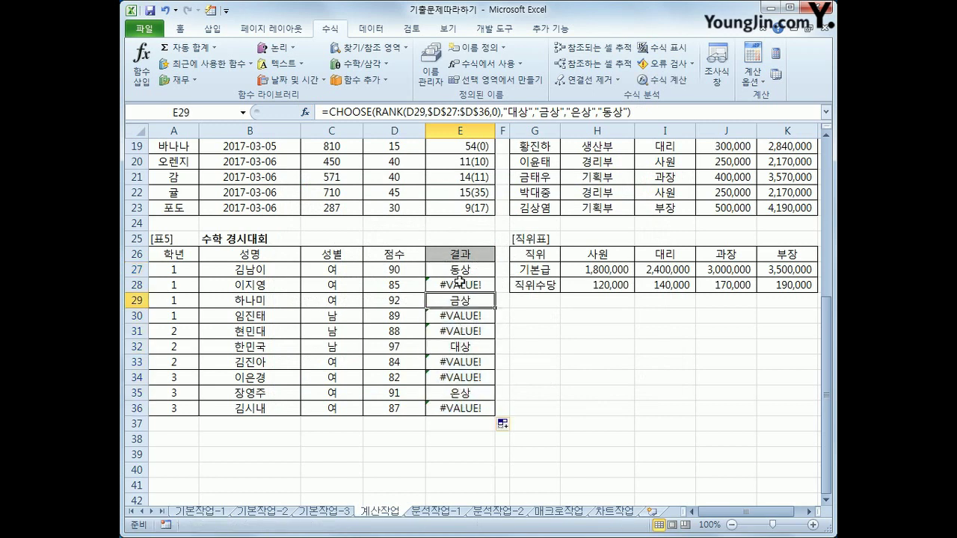
{"action": "left_click", "coordinate": [459, 268]}
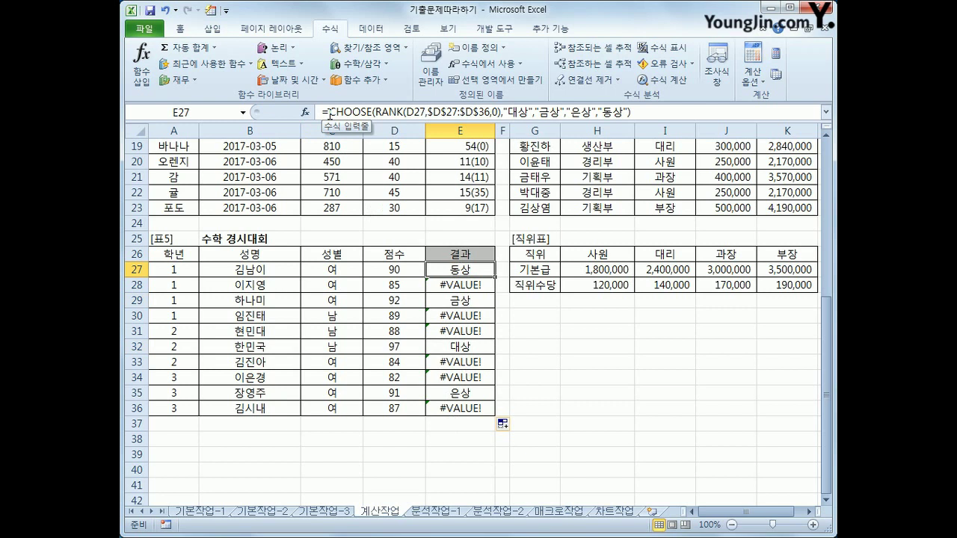
Wrap E27's CHOOSE/RANK award formula in IFERROR with an empty-string fallback
{"action": "left_click", "coordinate": [330, 114]}
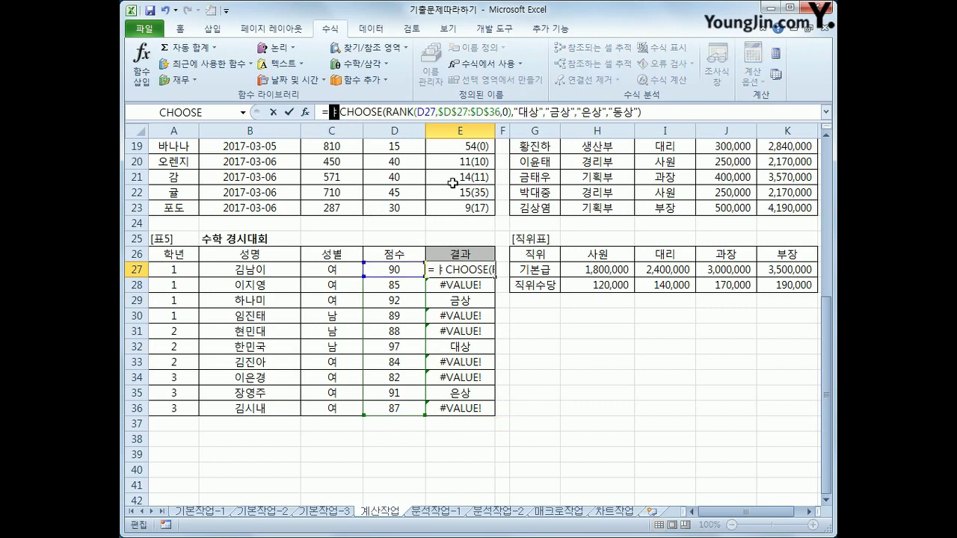
{"action": "type", "text": "if"}
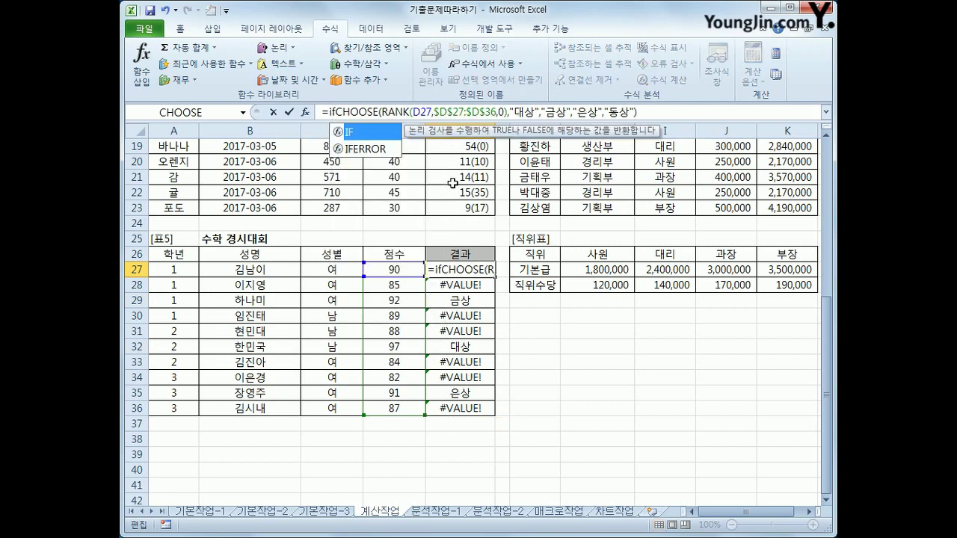
{"action": "key", "text": "Down"}
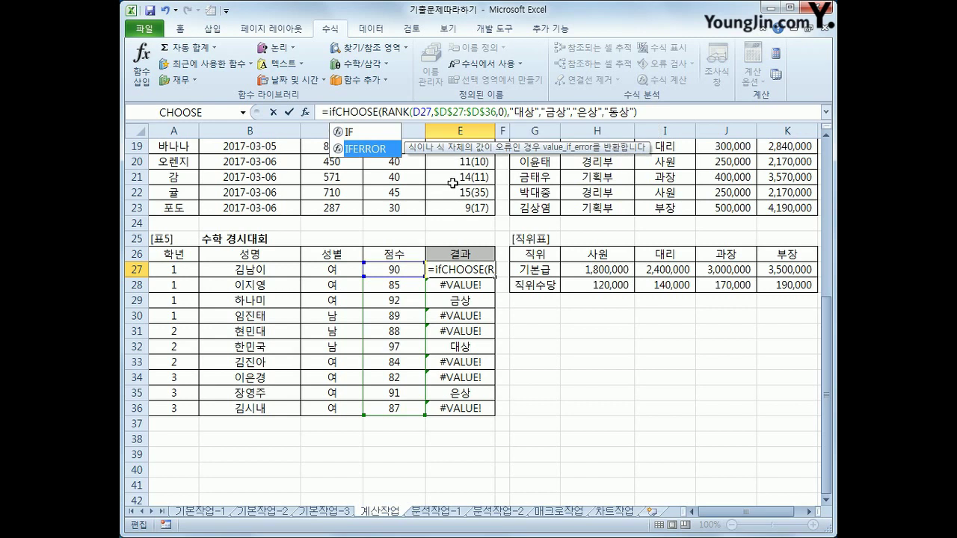
{"action": "key", "text": "Tab"}
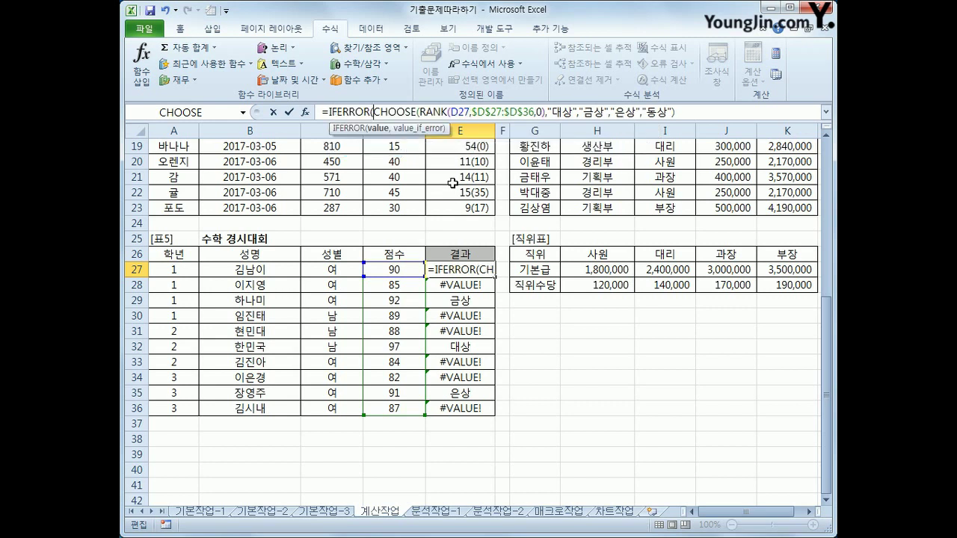
{"action": "left_click", "coordinate": [687, 112]}
{"action": "type", "text": ","}
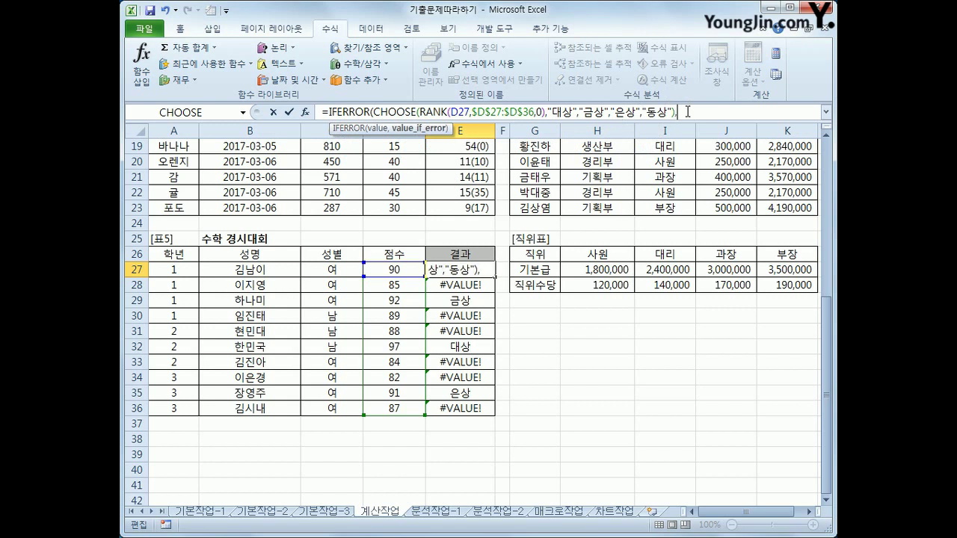
{"action": "type", "text": "\"\")"}
{"action": "key", "text": "Return"}
Fill the IFERROR formula down to E36 and confirm E31 is now blank
{"action": "left_click", "coordinate": [461, 270]}
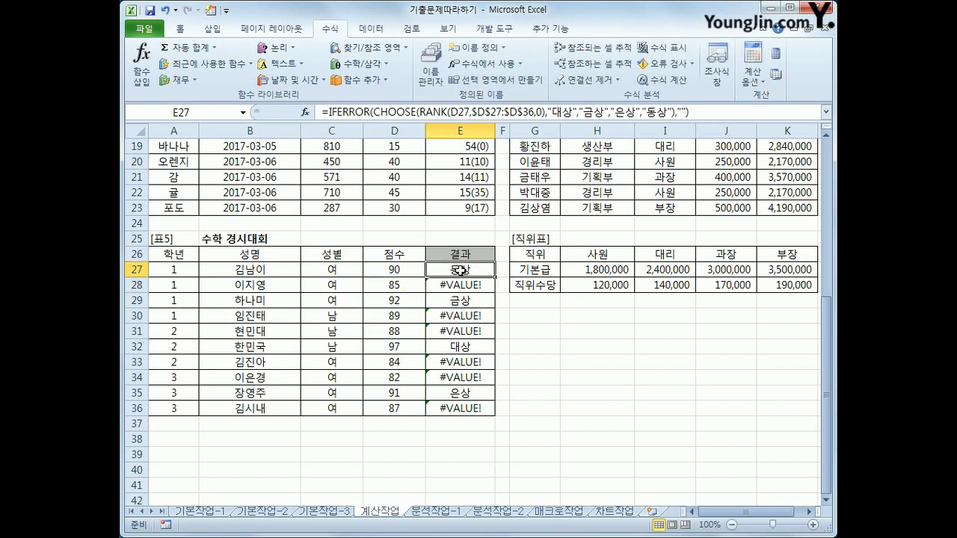
{"action": "left_click_drag", "start_coordinate": [498, 278], "coordinate": [490, 418]}
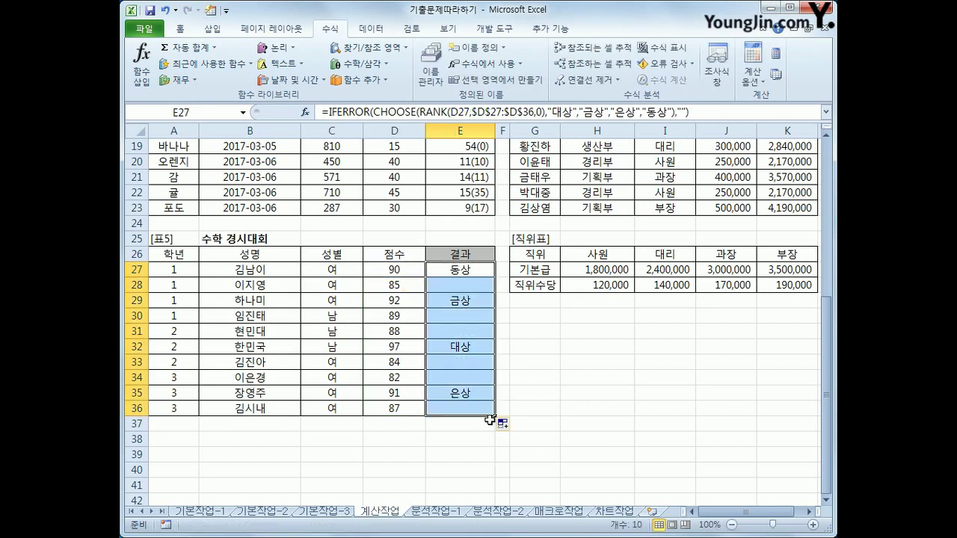
{"action": "left_click", "coordinate": [454, 288]}
{"action": "left_click", "coordinate": [456, 330]}
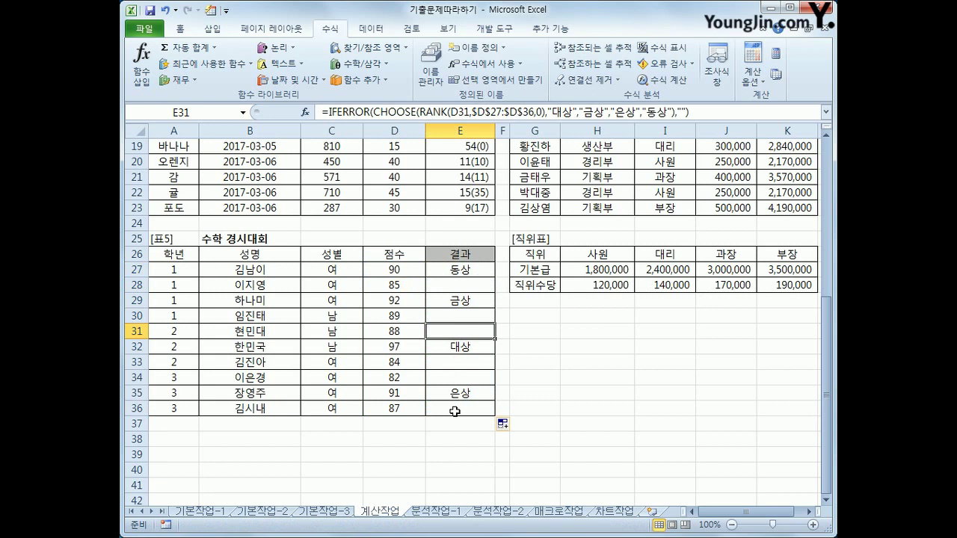
Scroll up and mark the sheet tabs with the pen to point out 분석작업-1
{"action": "scroll", "coordinate": [455, 411], "scroll_direction": "up", "scroll_amount": 1}
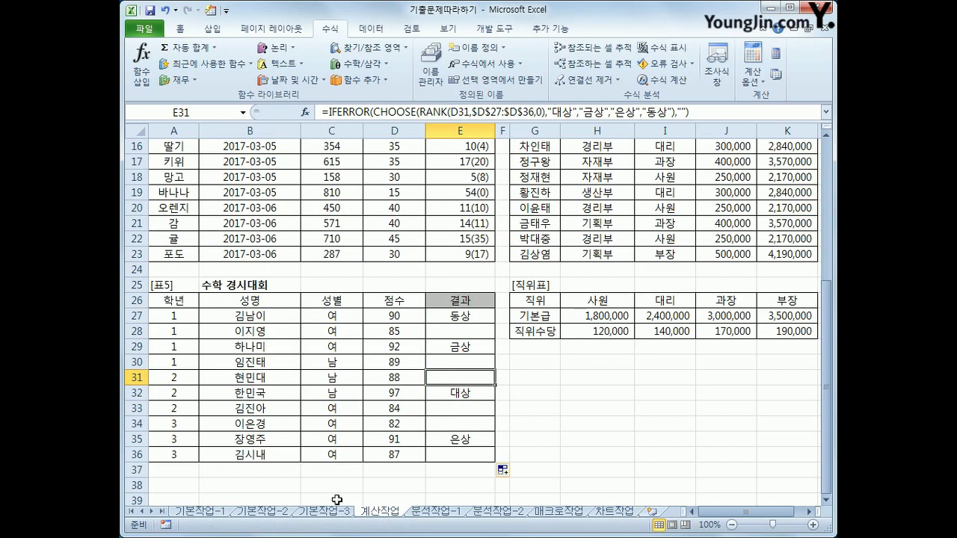
{"action": "mouse_move", "coordinate": [332, 525]}
{"action": "left_mouse_down"}
{"action": "mouse_move", "coordinate": [238, 531]}
{"action": "mouse_move", "coordinate": [261, 490]}
{"action": "mouse_move", "coordinate": [340, 523]}
{"action": "left_mouse_up"}
{"action": "mouse_move", "coordinate": [404, 528]}
{"action": "left_mouse_down"}
{"action": "mouse_move", "coordinate": [372, 513]}
{"action": "mouse_move", "coordinate": [405, 521]}
{"action": "left_mouse_up"}
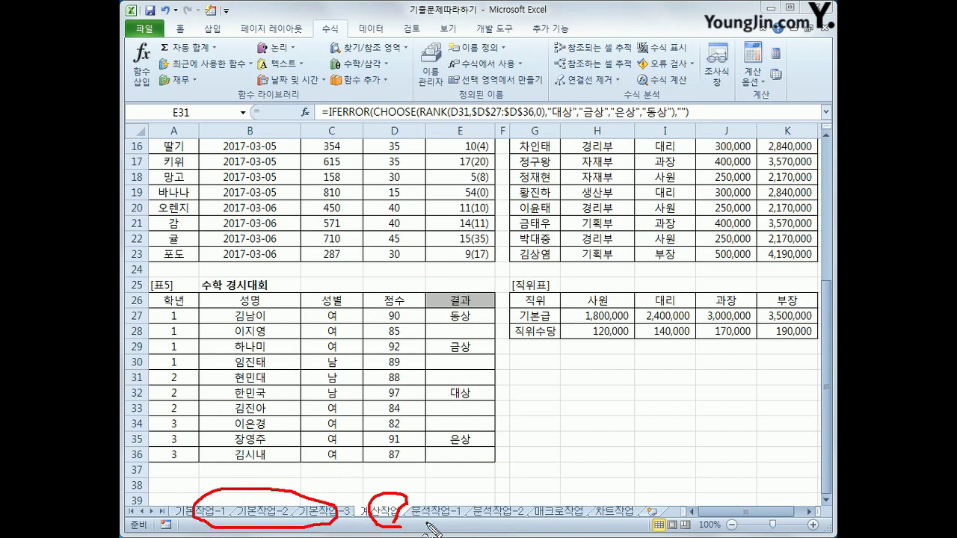
{"action": "left_click_drag", "start_coordinate": [222, 456], "coordinate": [217, 508]}
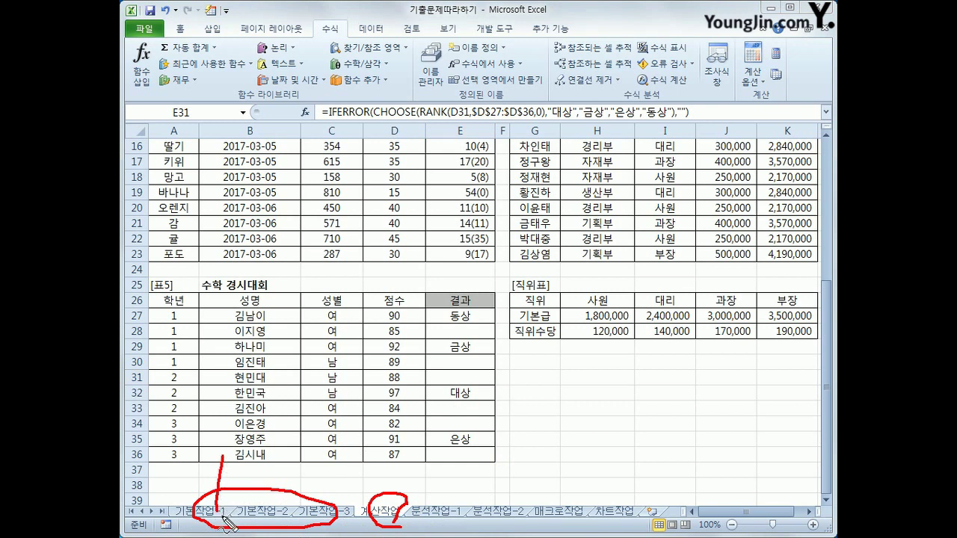
{"action": "left_click_drag", "start_coordinate": [260, 486], "coordinate": [257, 508]}
{"action": "left_click_drag", "start_coordinate": [366, 515], "coordinate": [384, 513]}
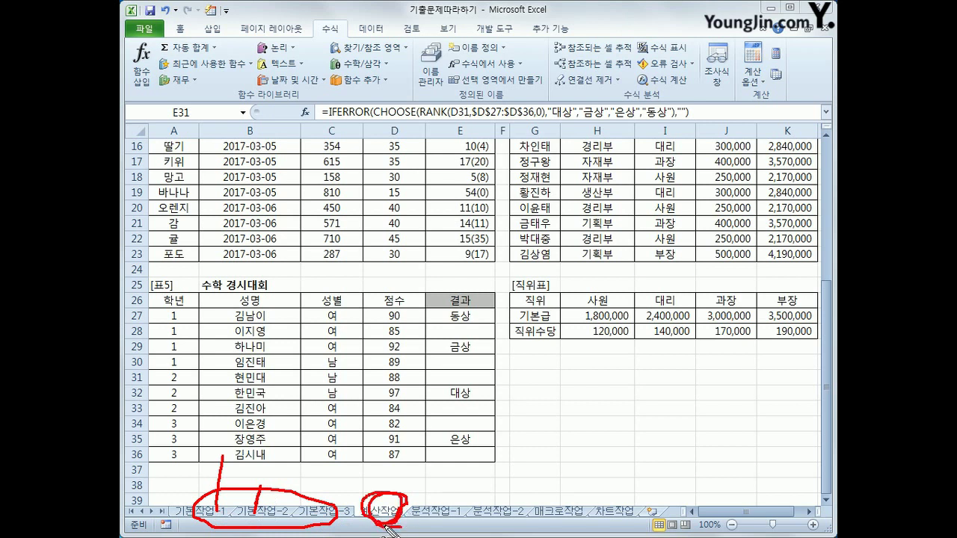
{"action": "mouse_move", "coordinate": [452, 521]}
{"action": "left_mouse_down"}
{"action": "mouse_move", "coordinate": [624, 524]}
{"action": "mouse_move", "coordinate": [572, 500]}
{"action": "mouse_move", "coordinate": [441, 523]}
{"action": "mouse_move", "coordinate": [430, 502]}
{"action": "mouse_move", "coordinate": [395, 492]}
{"action": "mouse_move", "coordinate": [424, 506]}
{"action": "left_mouse_up"}
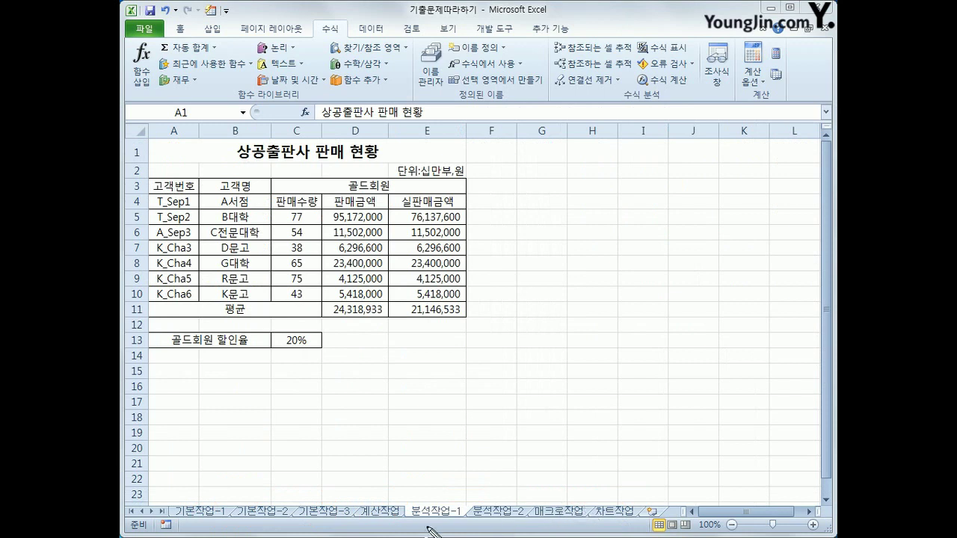
{"action": "mouse_move", "coordinate": [452, 525]}
{"action": "left_mouse_down"}
{"action": "mouse_move", "coordinate": [452, 500]}
{"action": "mouse_move", "coordinate": [457, 518]}
{"action": "mouse_move", "coordinate": [490, 522]}
{"action": "mouse_move", "coordinate": [523, 499]}
{"action": "mouse_move", "coordinate": [515, 525]}
{"action": "left_mouse_up"}
{"action": "left_click_drag", "start_coordinate": [455, 516], "coordinate": [467, 462]}
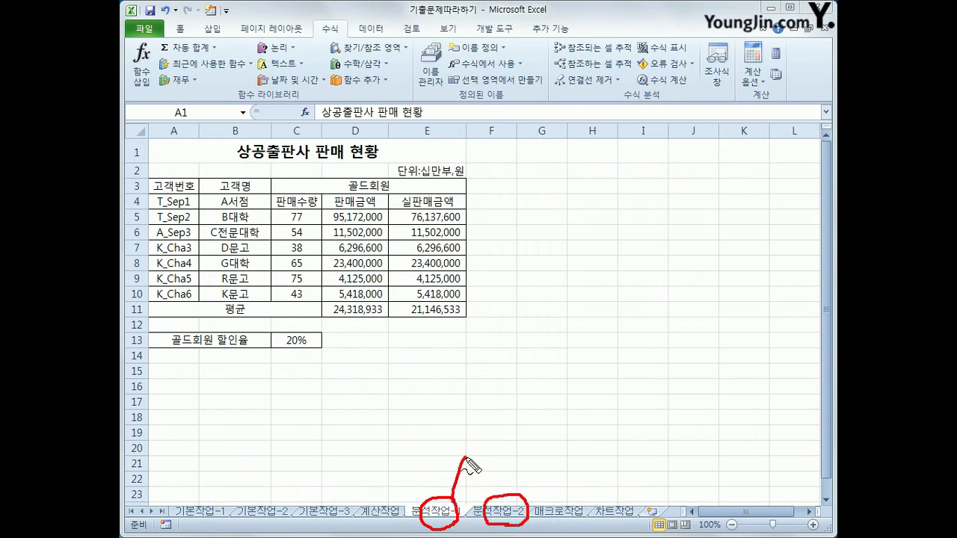
{"action": "mouse_move", "coordinate": [476, 426]}
{"action": "left_mouse_down"}
{"action": "mouse_move", "coordinate": [477, 458]}
{"action": "mouse_move", "coordinate": [505, 445]}
{"action": "mouse_move", "coordinate": [498, 438]}
{"action": "left_mouse_up"}
{"action": "mouse_move", "coordinate": [525, 500]}
{"action": "left_mouse_down"}
{"action": "mouse_move", "coordinate": [545, 473]}
{"action": "mouse_move", "coordinate": [576, 462]}
{"action": "mouse_move", "coordinate": [540, 452]}
{"action": "mouse_move", "coordinate": [533, 472]}
{"action": "left_mouse_up"}
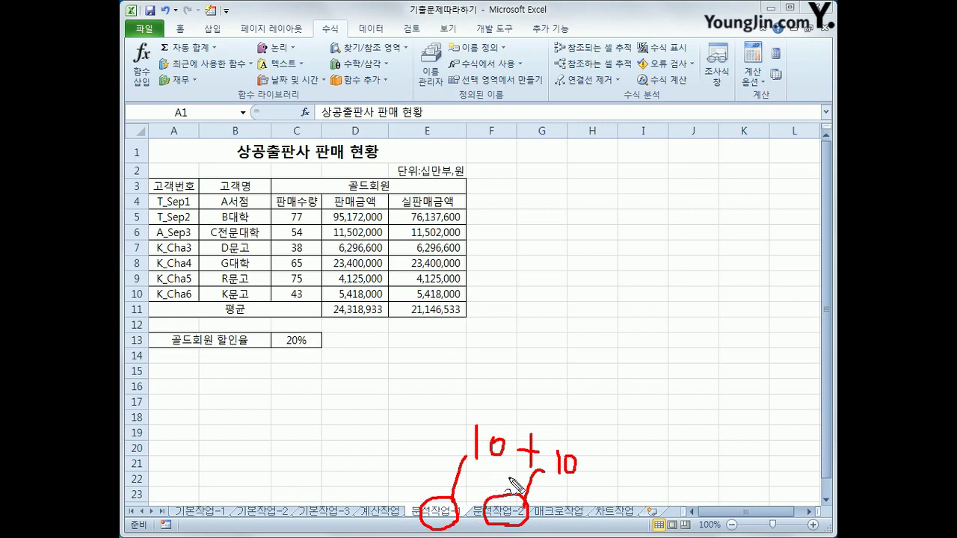
{"action": "mouse_move", "coordinate": [395, 531]}
{"action": "left_mouse_down"}
{"action": "mouse_move", "coordinate": [540, 528]}
{"action": "mouse_move", "coordinate": [465, 484]}
{"action": "mouse_move", "coordinate": [404, 491]}
{"action": "mouse_move", "coordinate": [403, 531]}
{"action": "left_mouse_up"}
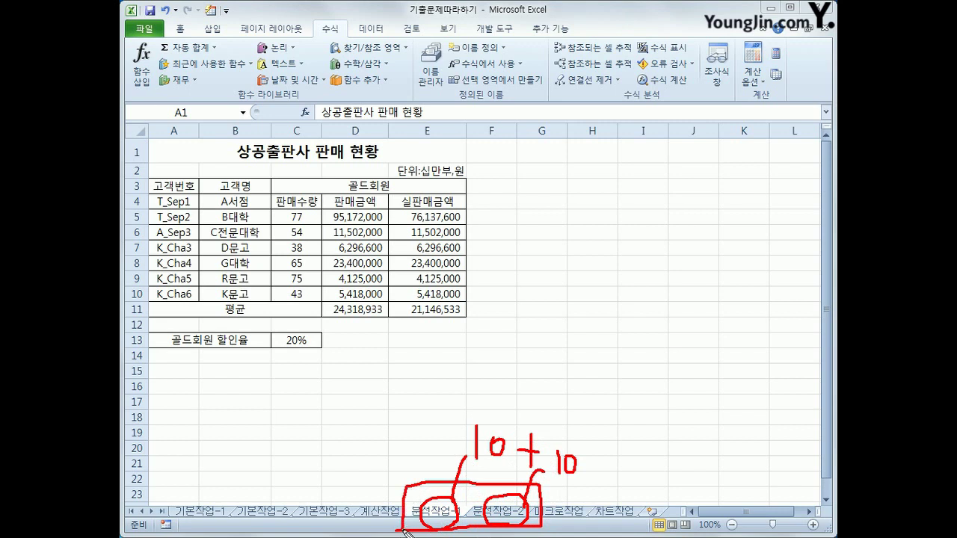
{"action": "key", "text": "Escape"}
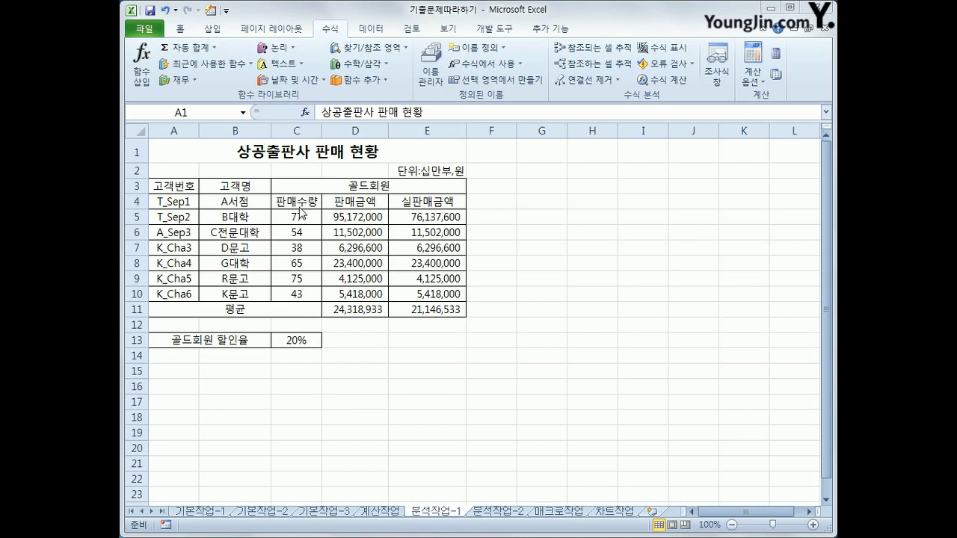
{"action": "left_click", "coordinate": [314, 156]}
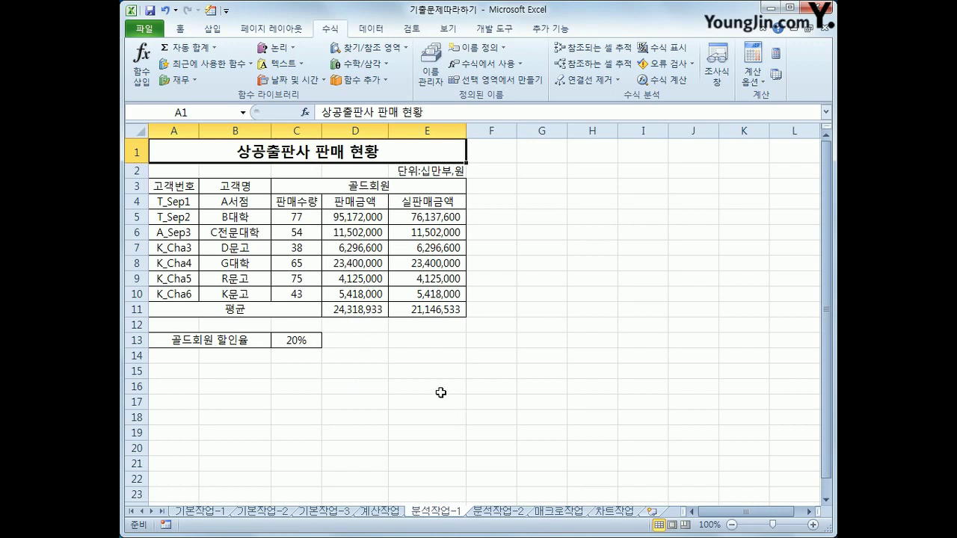
{"action": "left_click", "coordinate": [296, 342]}
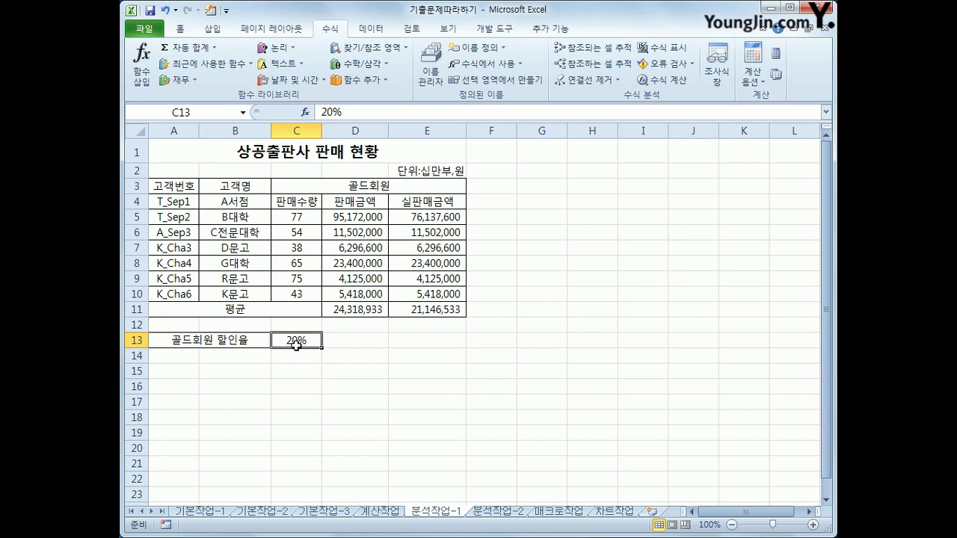
{"action": "left_click", "coordinate": [455, 313]}
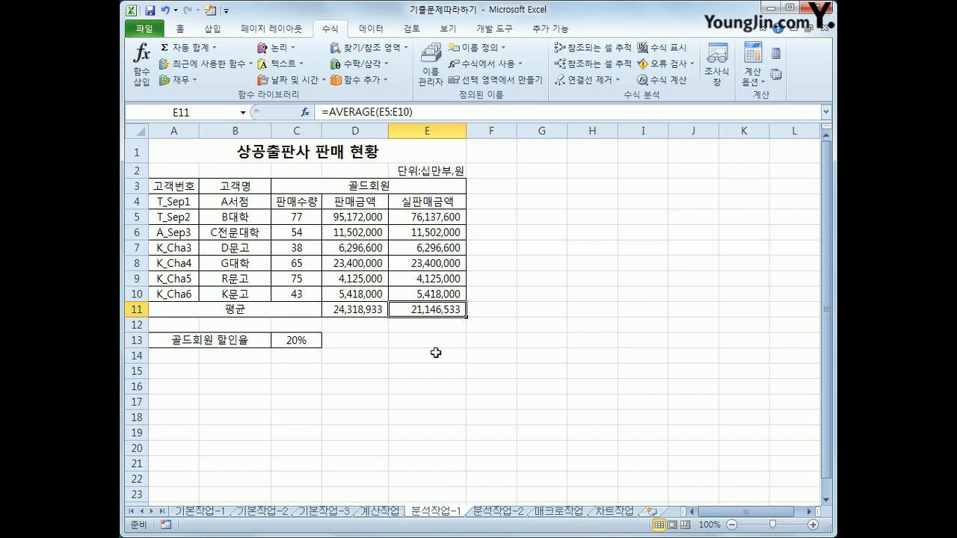
{"action": "left_click", "coordinate": [296, 341]}
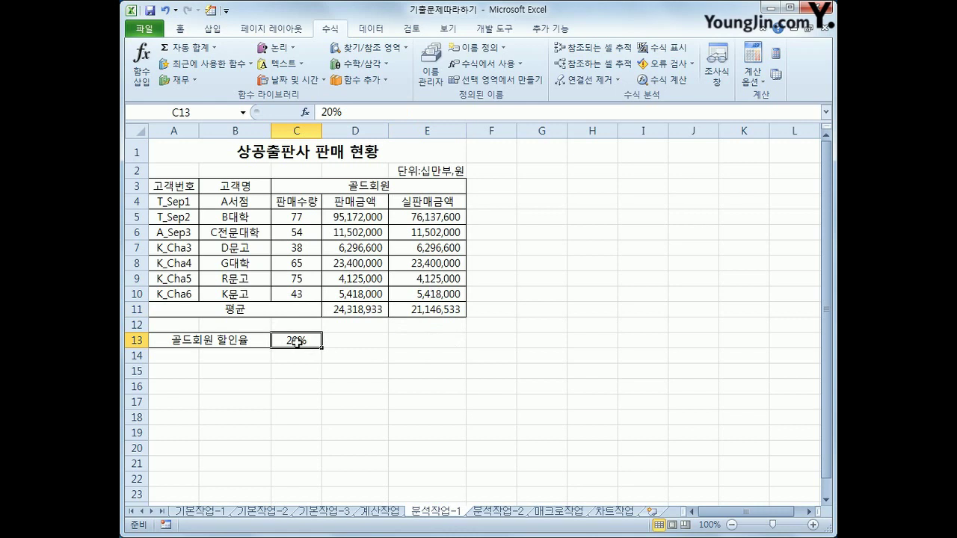
{"action": "left_click", "coordinate": [420, 307]}
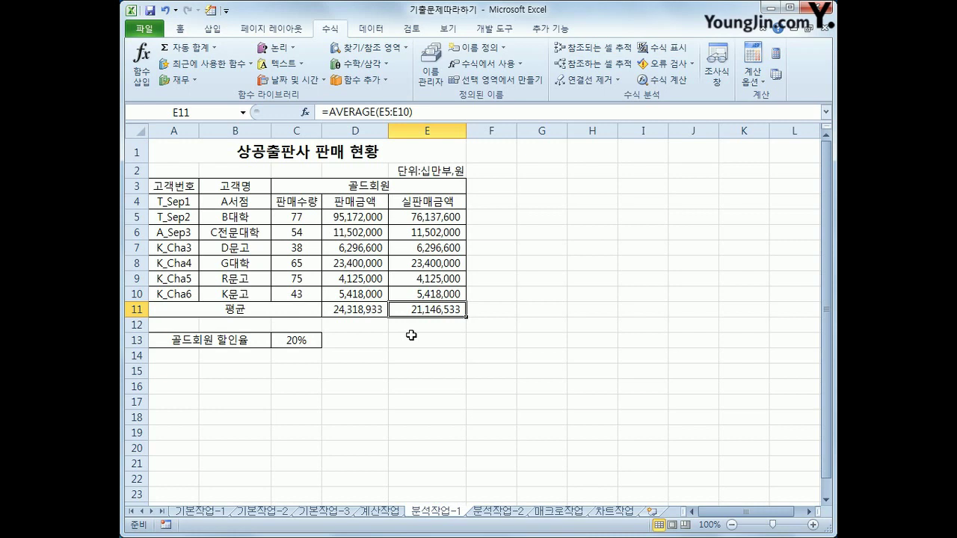
{"action": "left_click", "coordinate": [311, 339]}
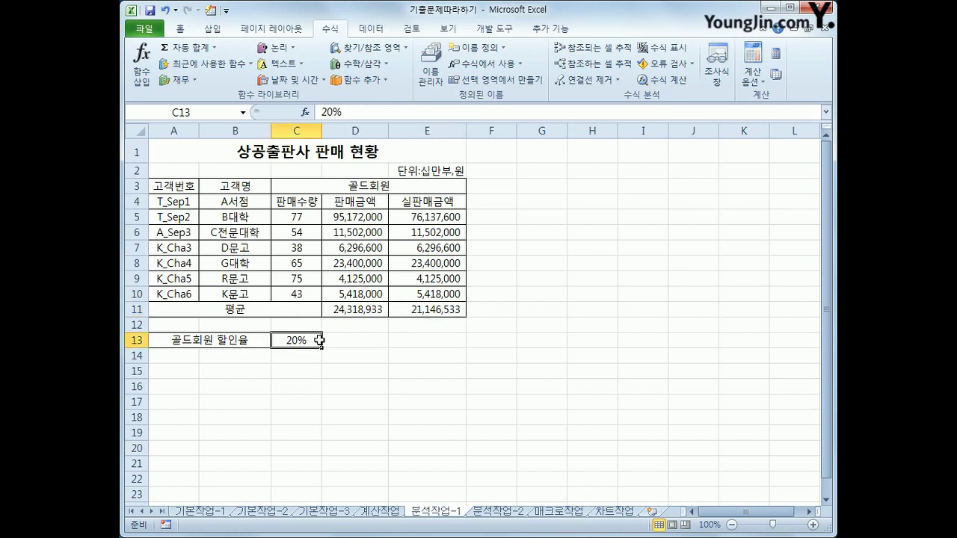
Name cell C13 할인율 using the Name Box
{"action": "left_click", "coordinate": [191, 113]}
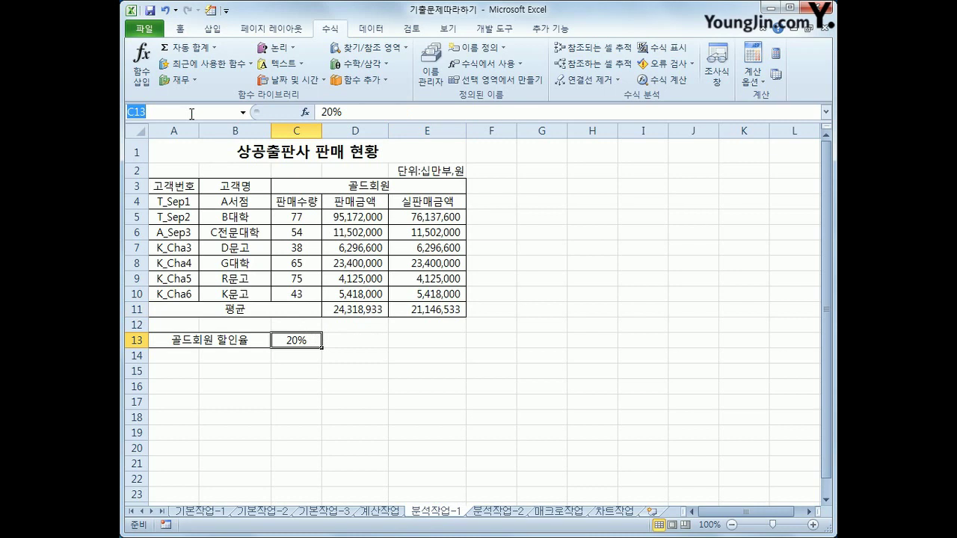
{"action": "type", "text": "할인율"}
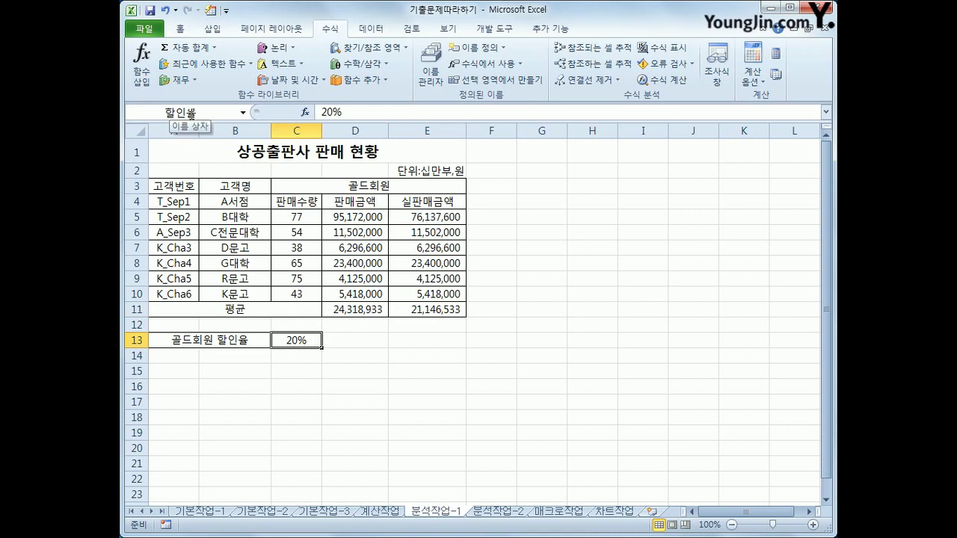
{"action": "key", "text": "Return"}
Name cell E11 실판매금액평균, verify C13's name, and bring up the Data ribbon
{"action": "left_click", "coordinate": [420, 309]}
{"action": "left_click", "coordinate": [197, 112]}
{"action": "key", "text": "BackSpace"}
{"action": "key", "text": "Escape"}
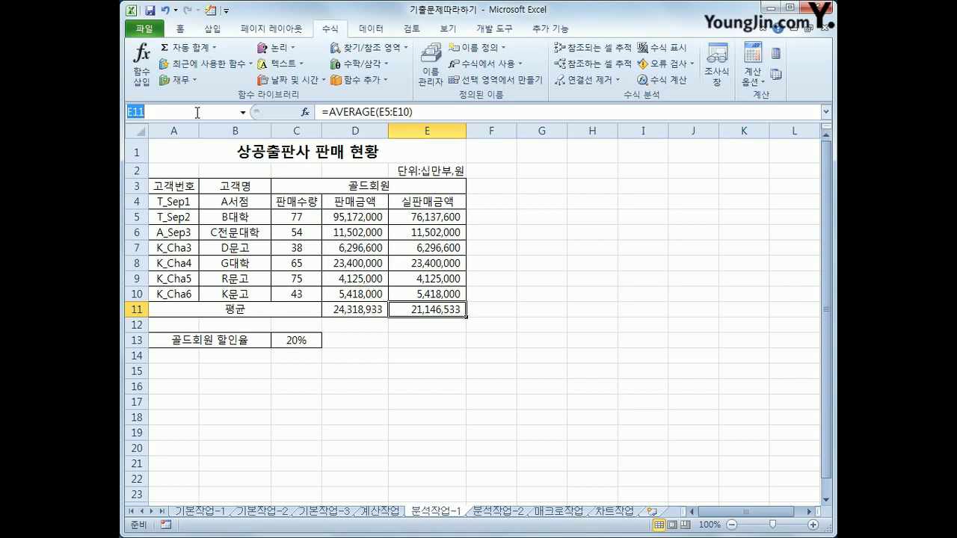
{"action": "type", "text": "실판매금액"}
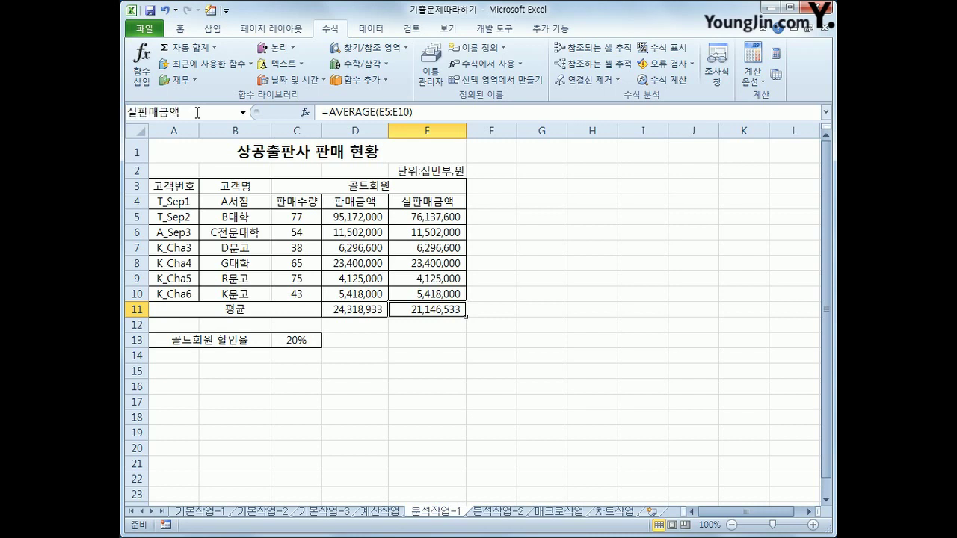
{"action": "type", "text": "평균"}
{"action": "key", "text": "Return"}
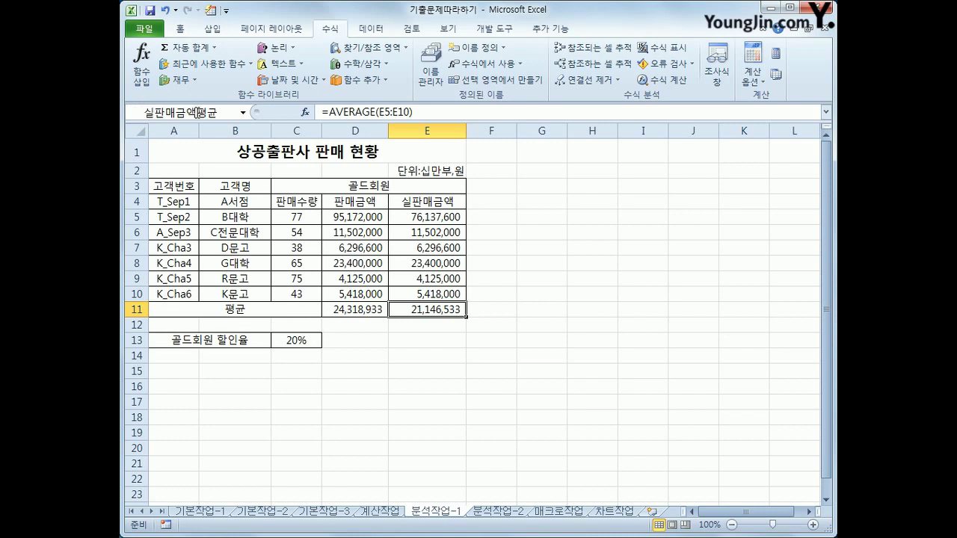
{"action": "left_click", "coordinate": [291, 341]}
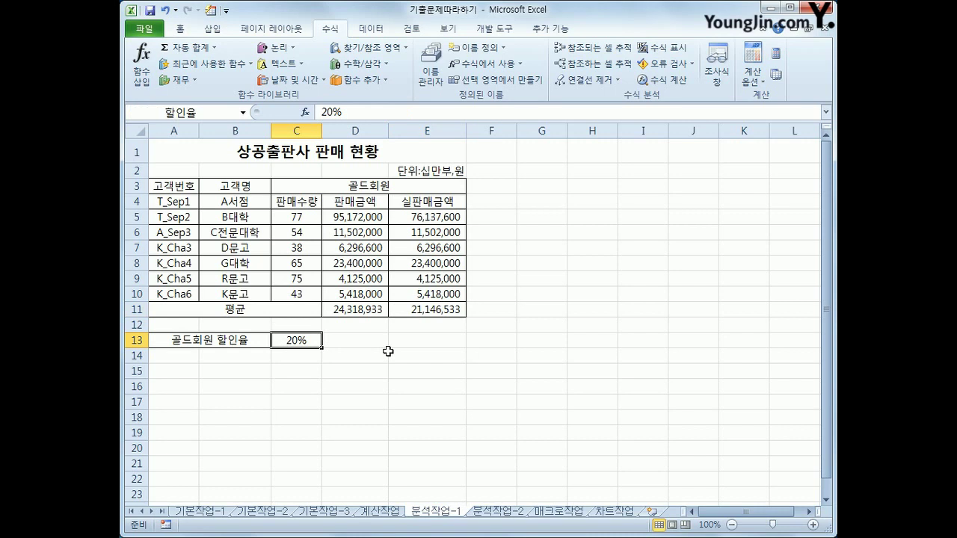
{"action": "left_click", "coordinate": [371, 30]}
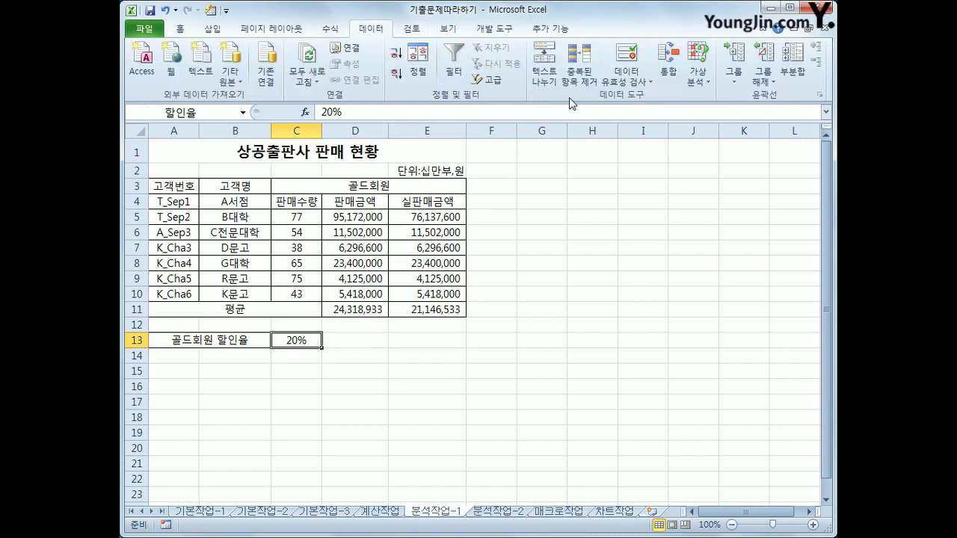
In Scenario Manager, add scenario 할인율증가 with changing cell C13 set to 30%
{"action": "left_click", "coordinate": [697, 79]}
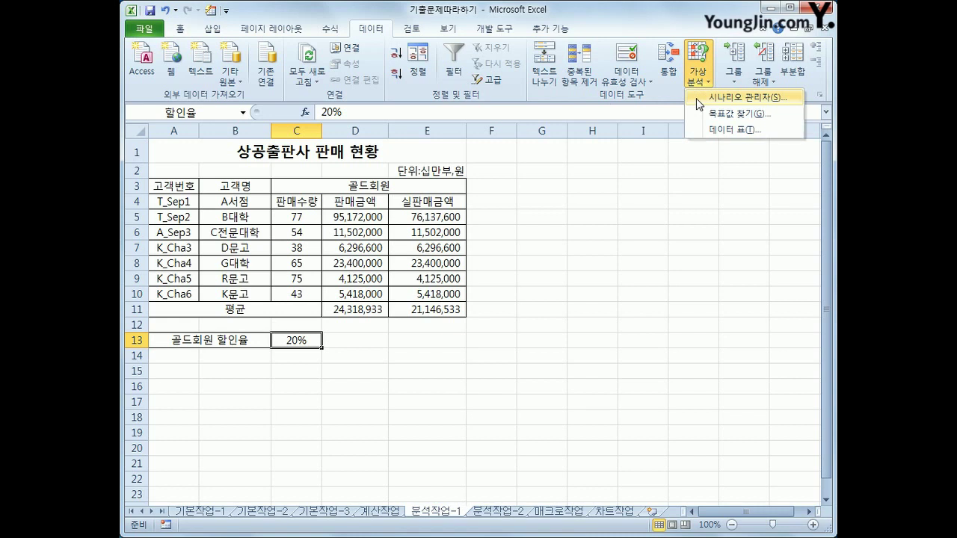
{"action": "left_click", "coordinate": [699, 98]}
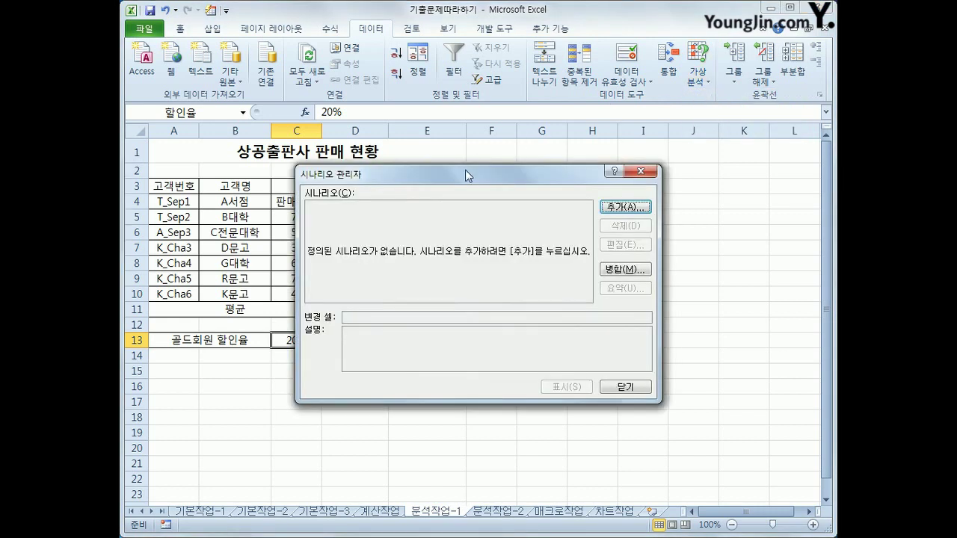
{"action": "left_click_drag", "start_coordinate": [465, 173], "coordinate": [457, 145]}
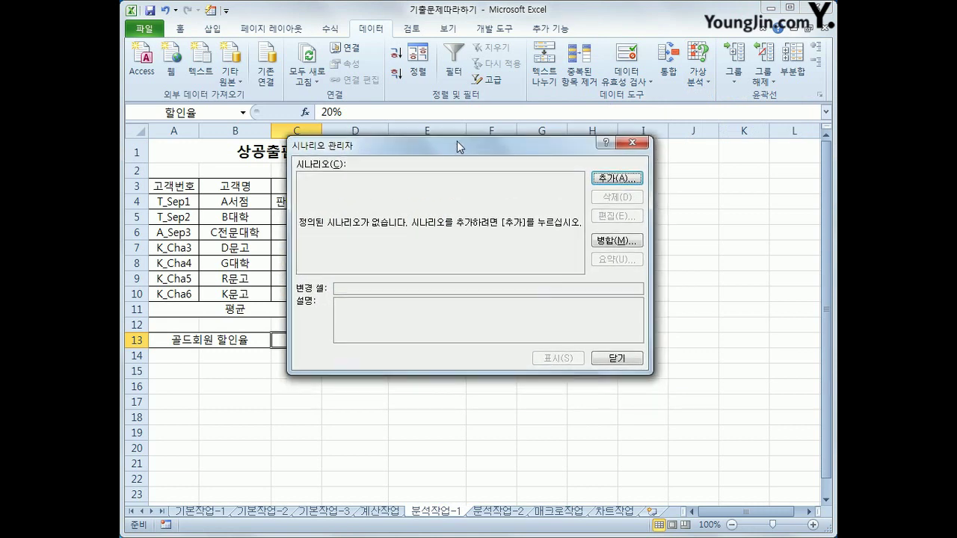
{"action": "left_click", "coordinate": [603, 180]}
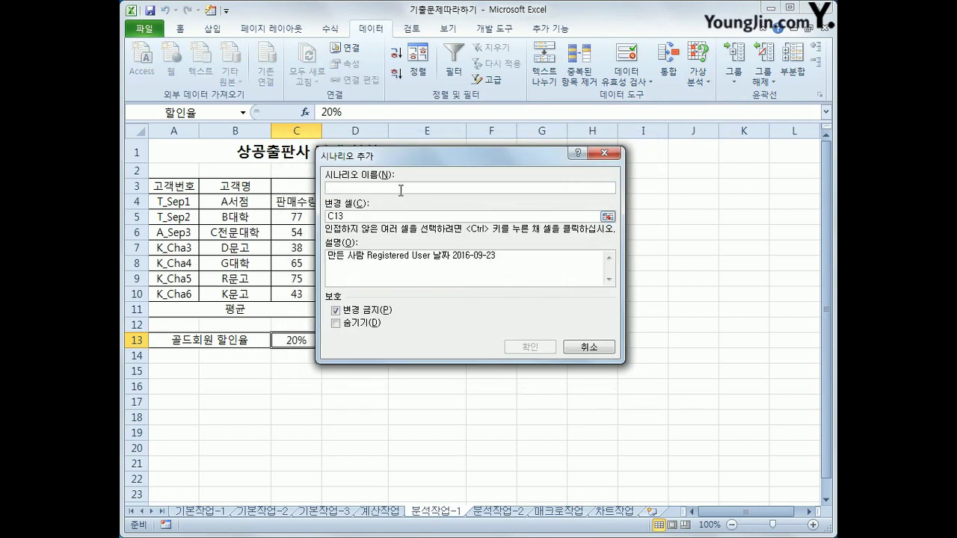
{"action": "type", "text": "할인율증가"}
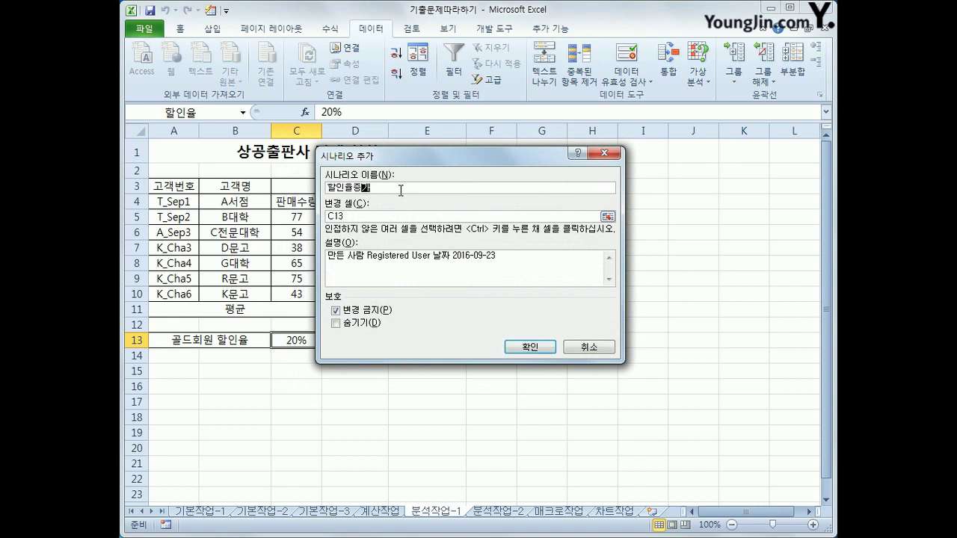
{"action": "left_click", "coordinate": [378, 216]}
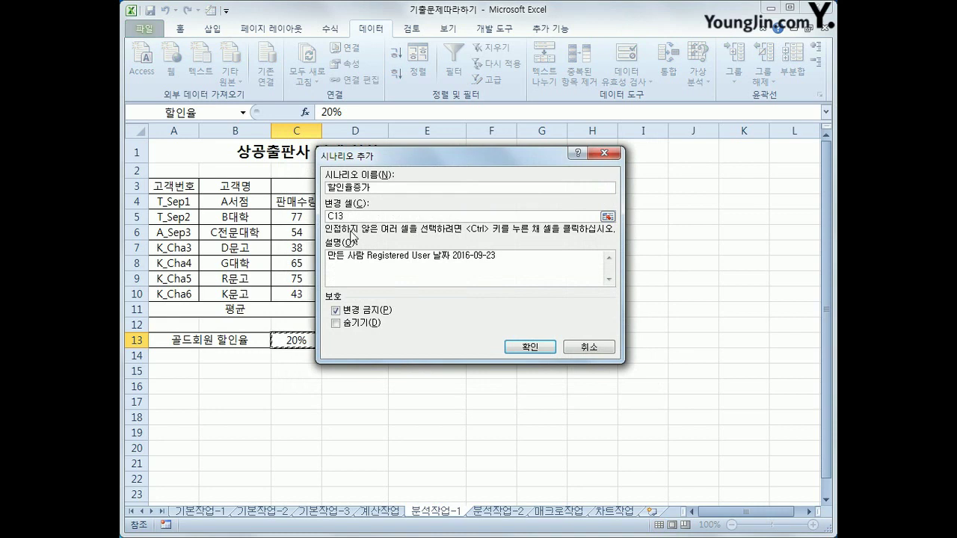
{"action": "left_click", "coordinate": [529, 349]}
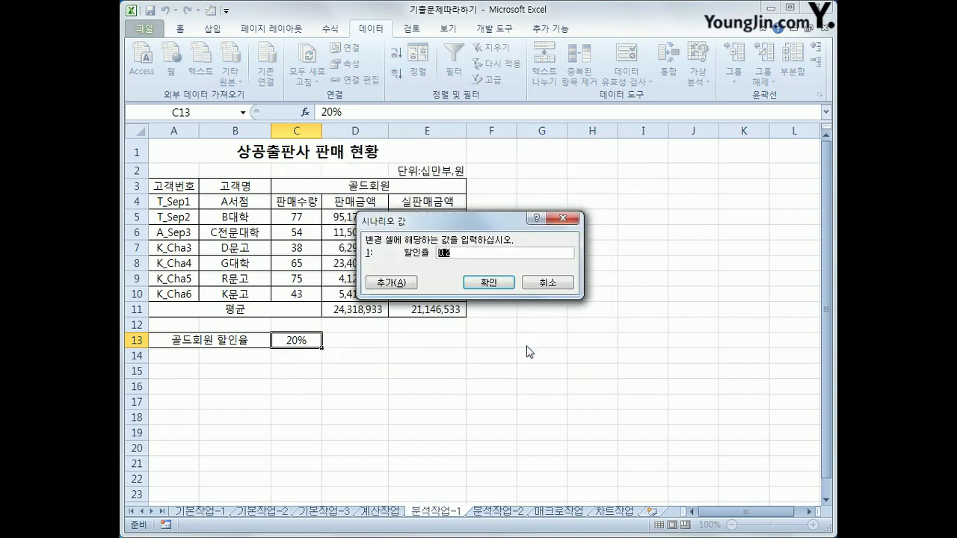
{"action": "type", "text": "30"}
{"action": "type", "text": "%"}
{"action": "left_click", "coordinate": [404, 282]}
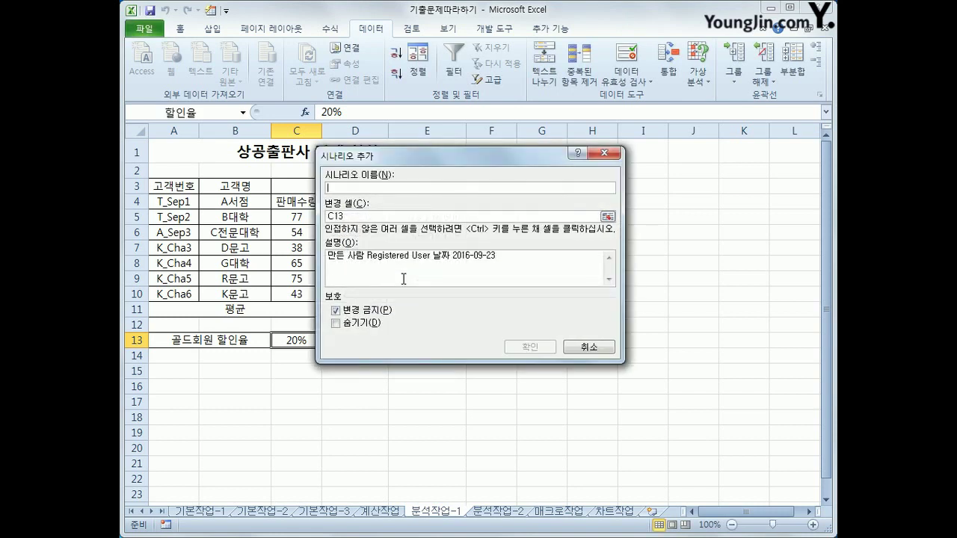
Add scenario 할인율인하 on C13 with a value of 10%
{"action": "type", "text": "할인율인하"}
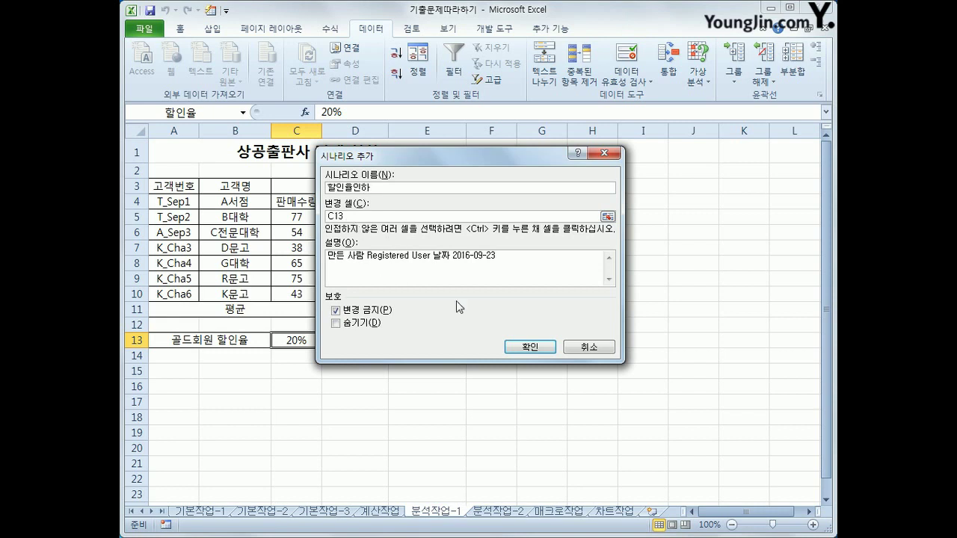
{"action": "left_click", "coordinate": [530, 347]}
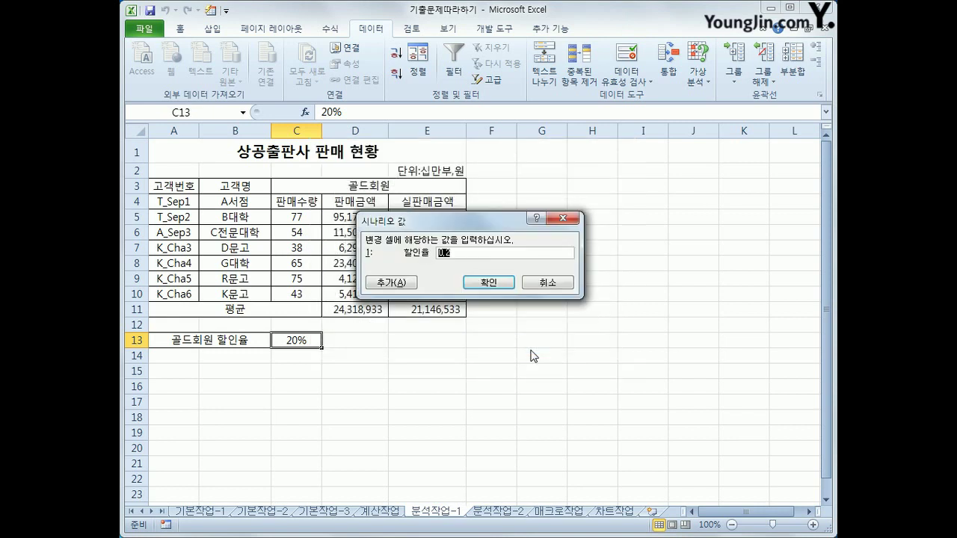
{"action": "type", "text": "10%"}
{"action": "left_click", "coordinate": [488, 282]}
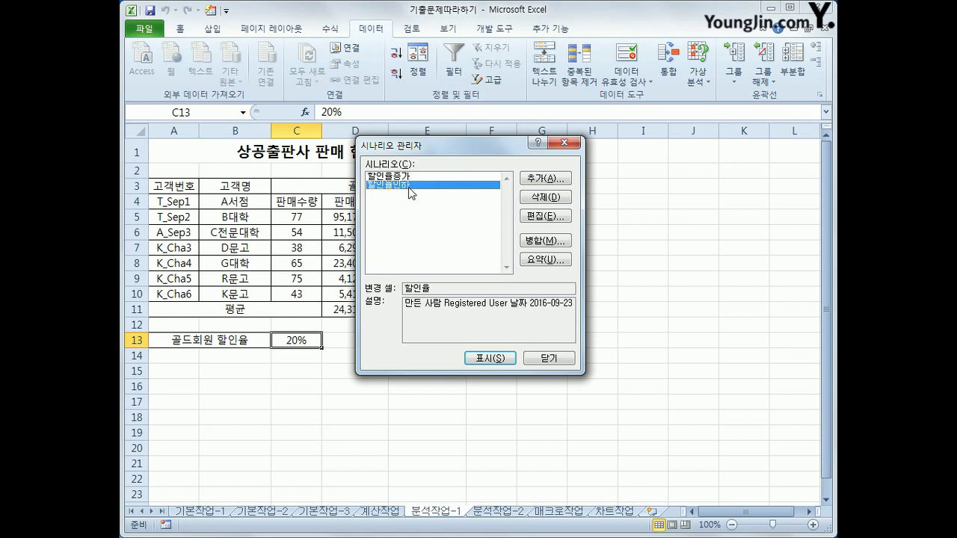
Generate a scenario summary for result cell E11 and review the 시나리오 요약 sheet
{"action": "left_click", "coordinate": [551, 261]}
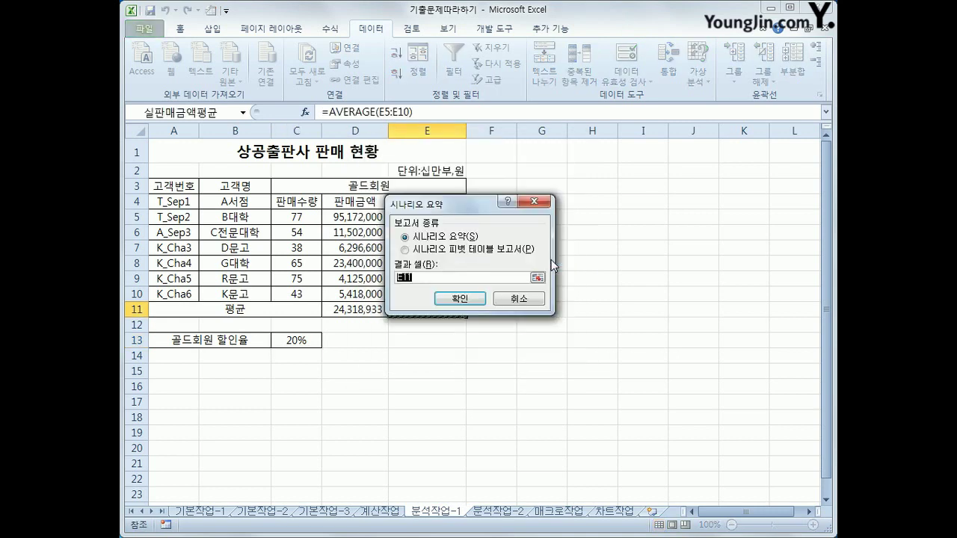
{"action": "left_click_drag", "start_coordinate": [454, 203], "coordinate": [613, 201]}
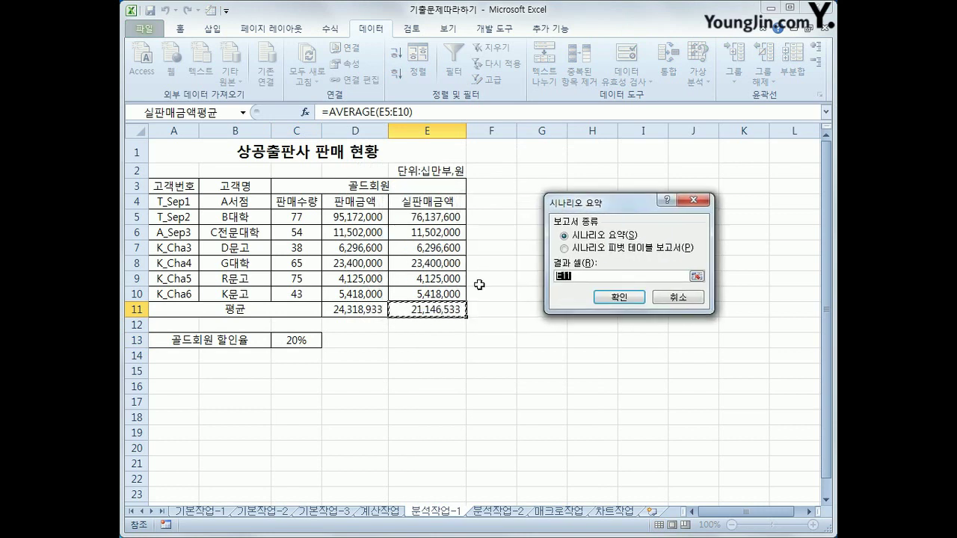
{"action": "left_click", "coordinate": [624, 302]}
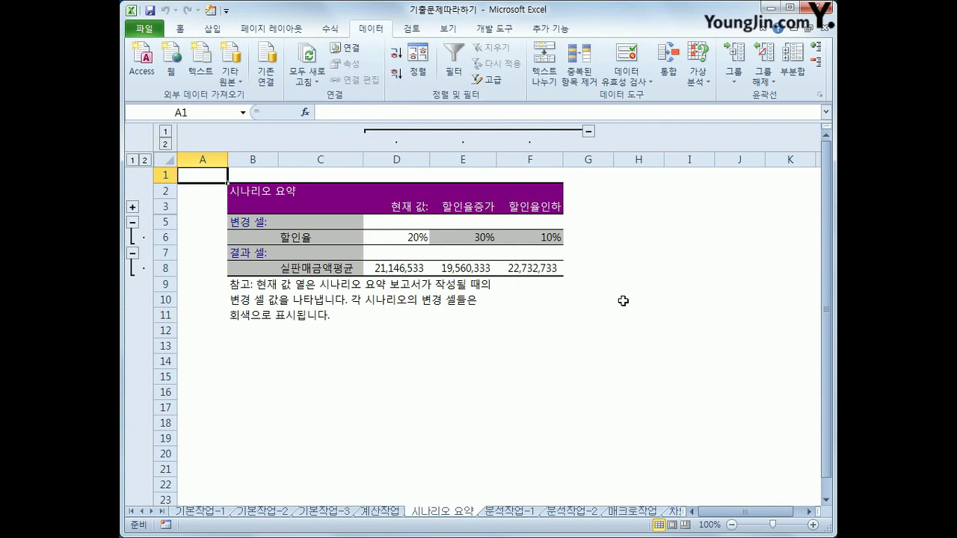
{"action": "left_click", "coordinate": [510, 514]}
{"action": "left_click", "coordinate": [459, 513]}
Switch to 분석작업-2 and mark up the monthly tables and empty [표4] with the pen
{"action": "left_click", "coordinate": [571, 512]}
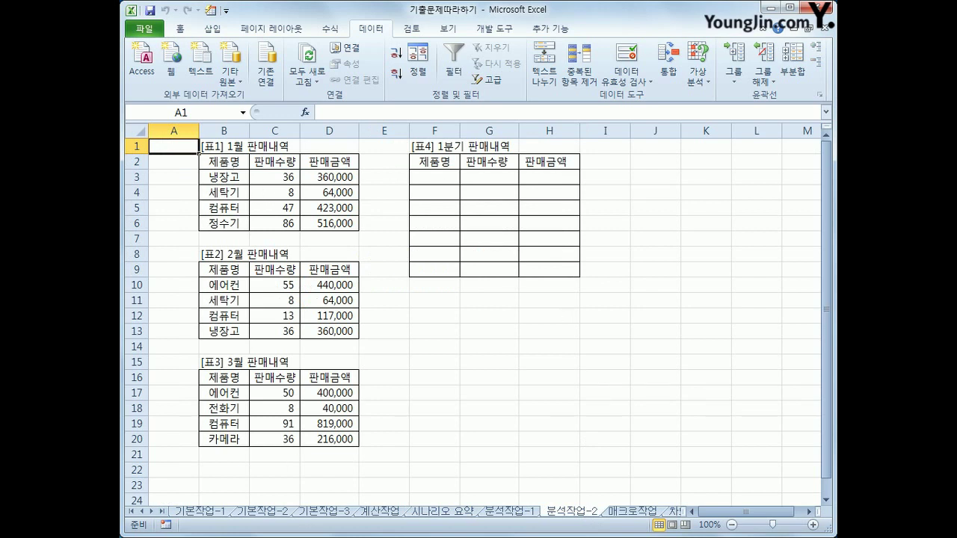
{"action": "mouse_move", "coordinate": [201, 158]}
{"action": "left_mouse_down"}
{"action": "mouse_move", "coordinate": [222, 211]}
{"action": "mouse_move", "coordinate": [329, 210]}
{"action": "mouse_move", "coordinate": [208, 183]}
{"action": "left_mouse_up"}
{"action": "mouse_move", "coordinate": [212, 271]}
{"action": "left_mouse_down"}
{"action": "mouse_move", "coordinate": [338, 266]}
{"action": "mouse_move", "coordinate": [213, 318]}
{"action": "left_mouse_up"}
{"action": "mouse_move", "coordinate": [314, 369]}
{"action": "left_mouse_down"}
{"action": "mouse_move", "coordinate": [243, 449]}
{"action": "mouse_move", "coordinate": [327, 377]}
{"action": "left_mouse_up"}
{"action": "left_click_drag", "start_coordinate": [325, 213], "coordinate": [434, 223]}
{"action": "mouse_move", "coordinate": [367, 287]}
{"action": "left_mouse_down"}
{"action": "mouse_move", "coordinate": [427, 224]}
{"action": "mouse_move", "coordinate": [366, 391]}
{"action": "left_mouse_up"}
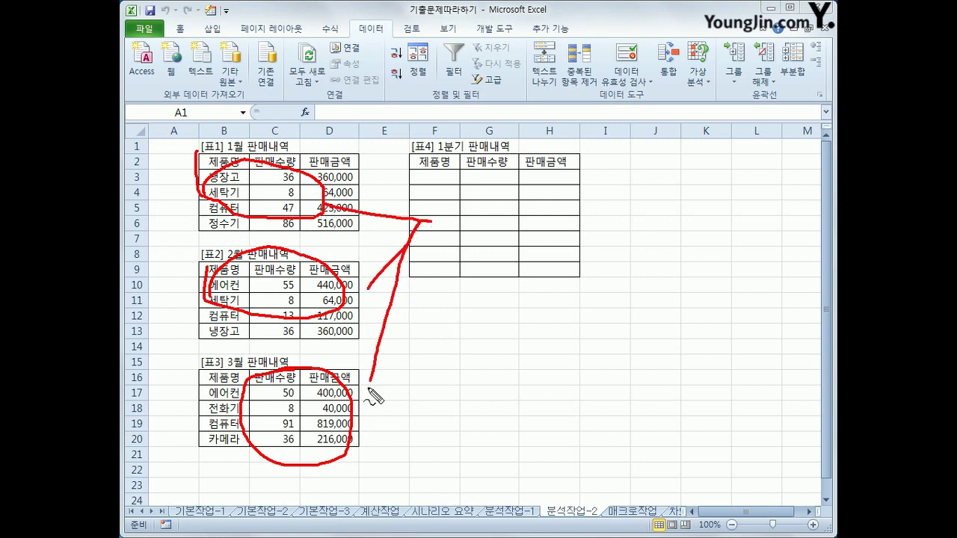
{"action": "mouse_move", "coordinate": [420, 206]}
{"action": "left_mouse_down"}
{"action": "mouse_move", "coordinate": [437, 218]}
{"action": "mouse_move", "coordinate": [436, 270]}
{"action": "left_mouse_up"}
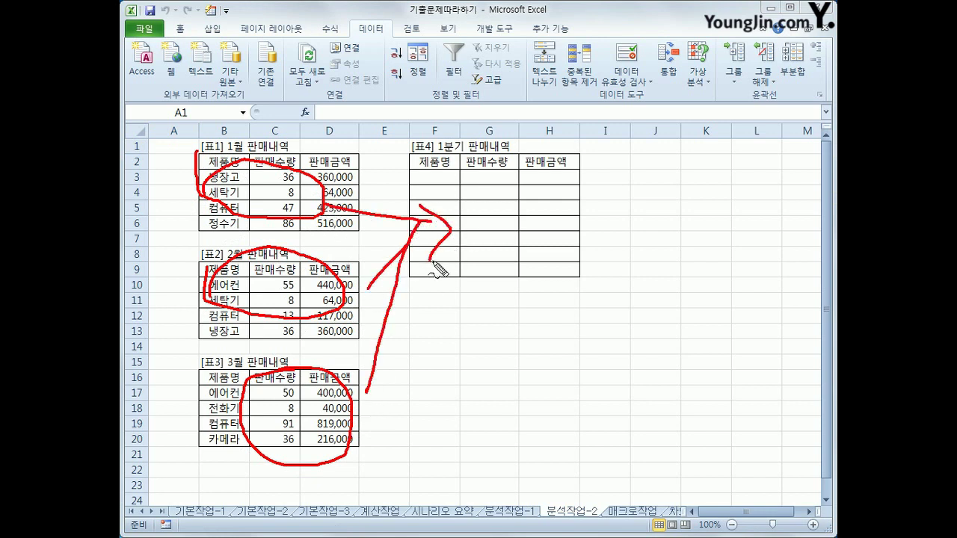
{"action": "mouse_move", "coordinate": [480, 215]}
{"action": "left_mouse_down"}
{"action": "mouse_move", "coordinate": [500, 210]}
{"action": "mouse_move", "coordinate": [524, 245]}
{"action": "mouse_move", "coordinate": [537, 236]}
{"action": "mouse_move", "coordinate": [512, 258]}
{"action": "mouse_move", "coordinate": [528, 255]}
{"action": "left_mouse_up"}
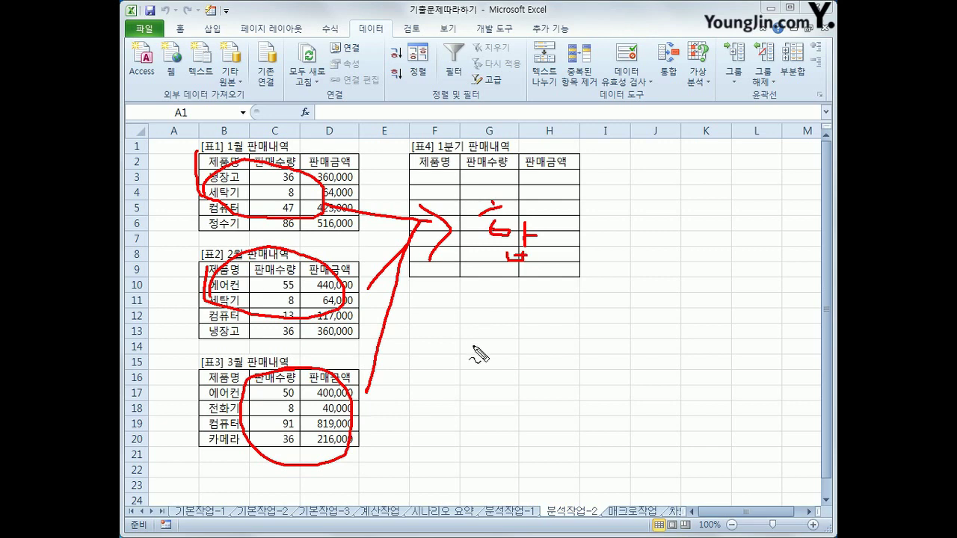
{"action": "mouse_move", "coordinate": [414, 157]}
{"action": "left_mouse_down"}
{"action": "mouse_move", "coordinate": [411, 176]}
{"action": "mouse_move", "coordinate": [538, 180]}
{"action": "mouse_move", "coordinate": [578, 169]}
{"action": "mouse_move", "coordinate": [532, 154]}
{"action": "mouse_move", "coordinate": [434, 159]}
{"action": "left_mouse_up"}
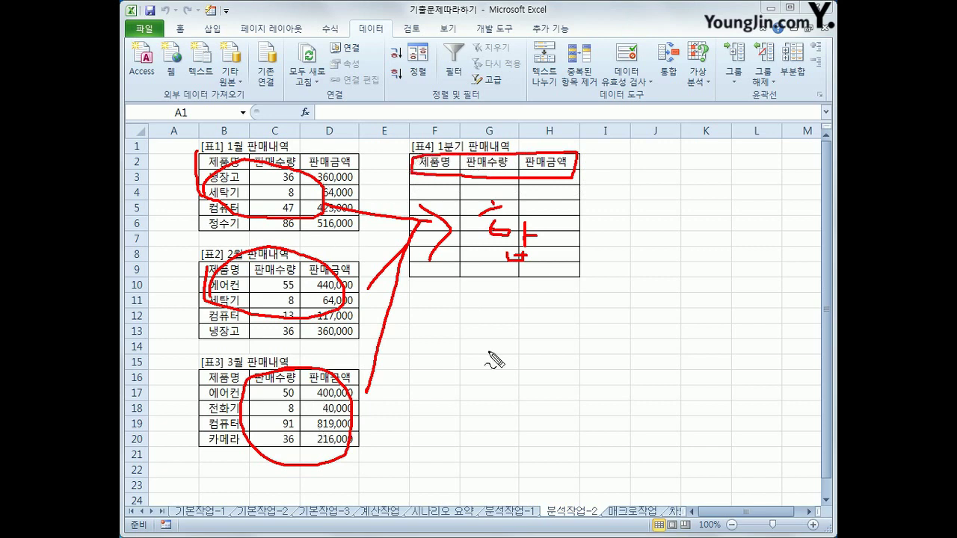
{"action": "key", "text": "Escape"}
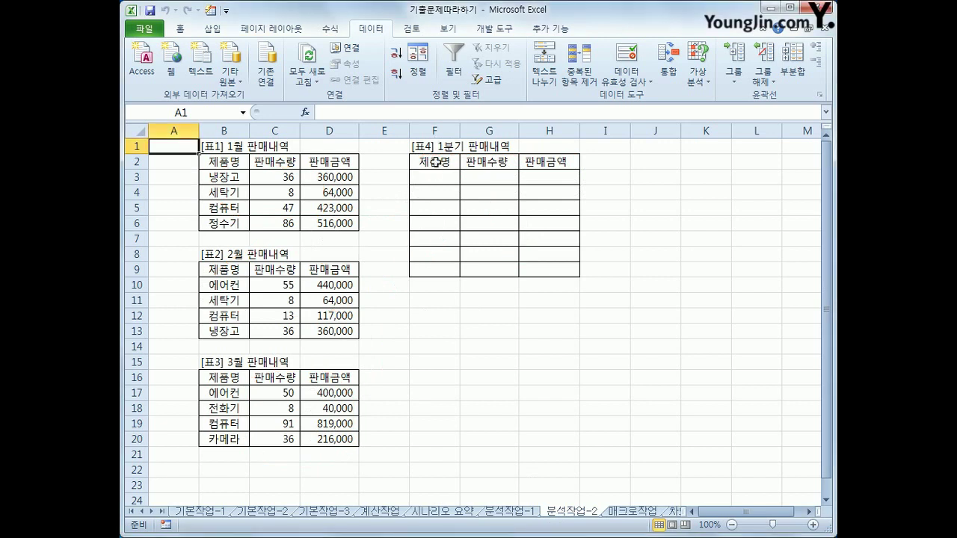
Select F2:H9 and add the January, February and March tables as consolidation references
{"action": "left_click_drag", "start_coordinate": [435, 161], "coordinate": [550, 271]}
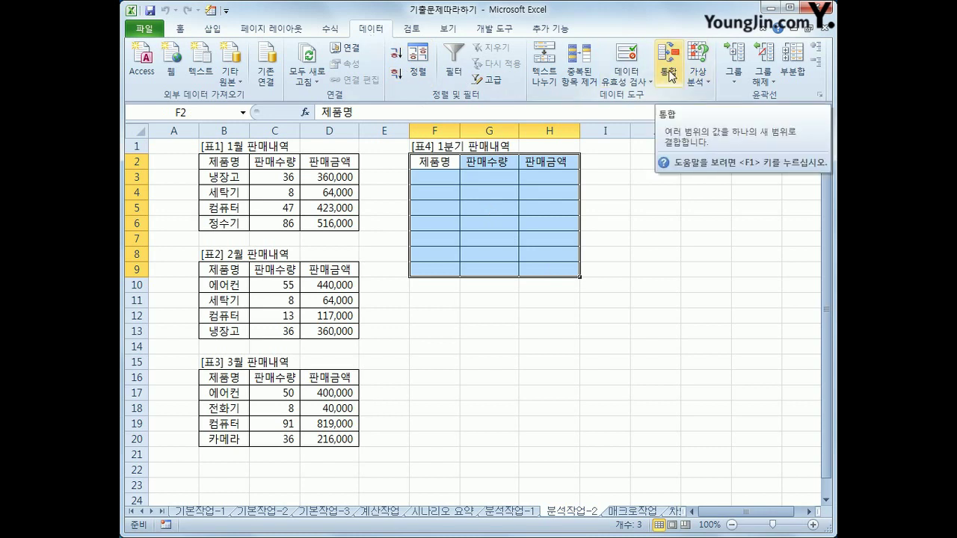
{"action": "left_click", "coordinate": [670, 76]}
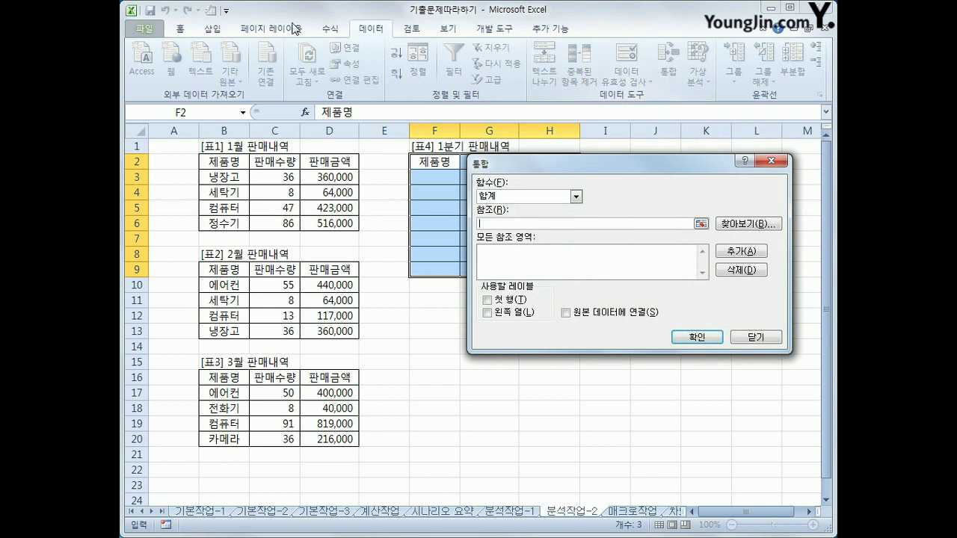
{"action": "left_click_drag", "start_coordinate": [233, 162], "coordinate": [334, 229]}
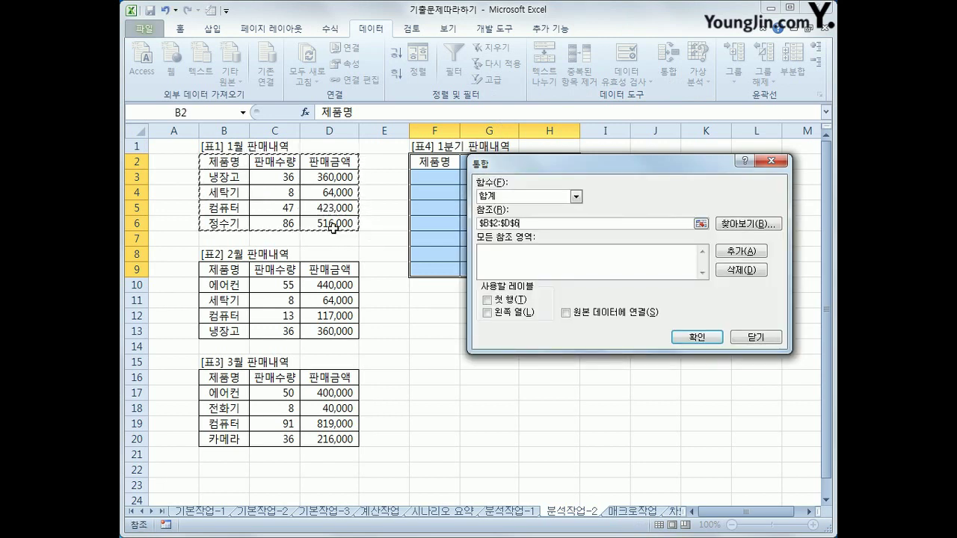
{"action": "left_click", "coordinate": [732, 255]}
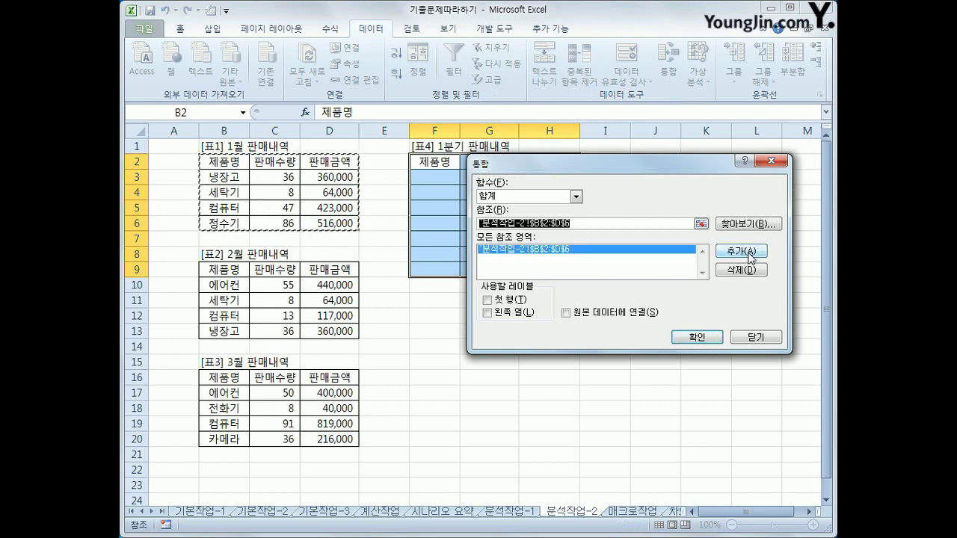
{"action": "left_click_drag", "start_coordinate": [234, 271], "coordinate": [321, 329]}
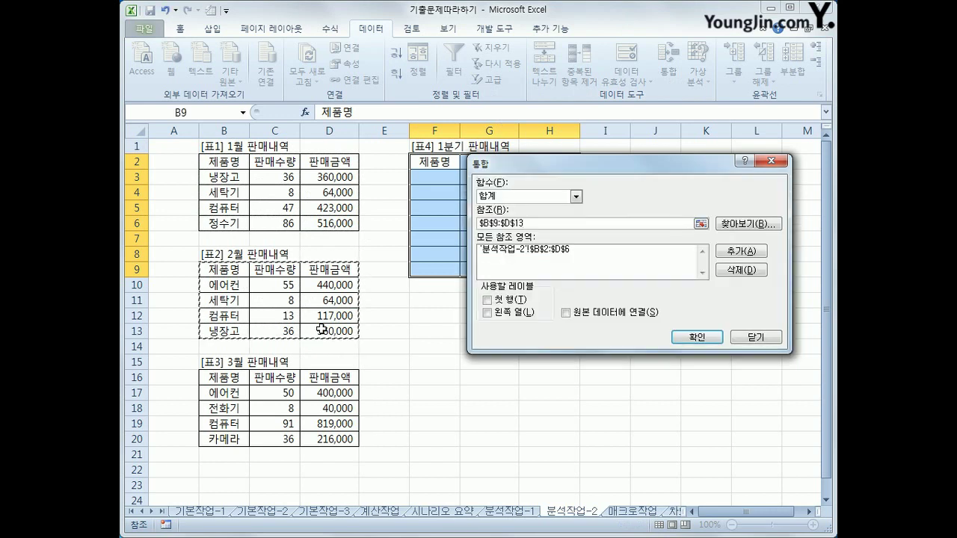
{"action": "left_click", "coordinate": [735, 252]}
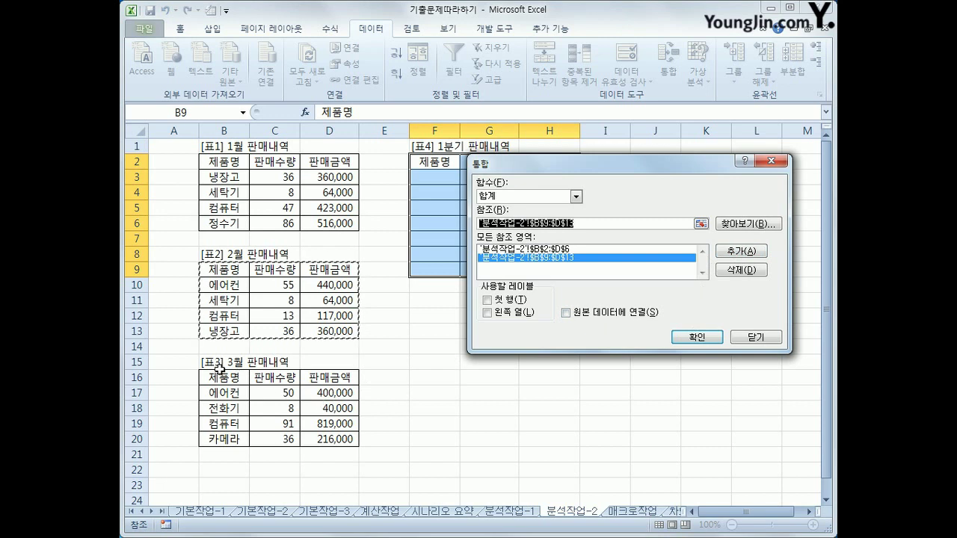
{"action": "left_click_drag", "start_coordinate": [221, 377], "coordinate": [323, 446]}
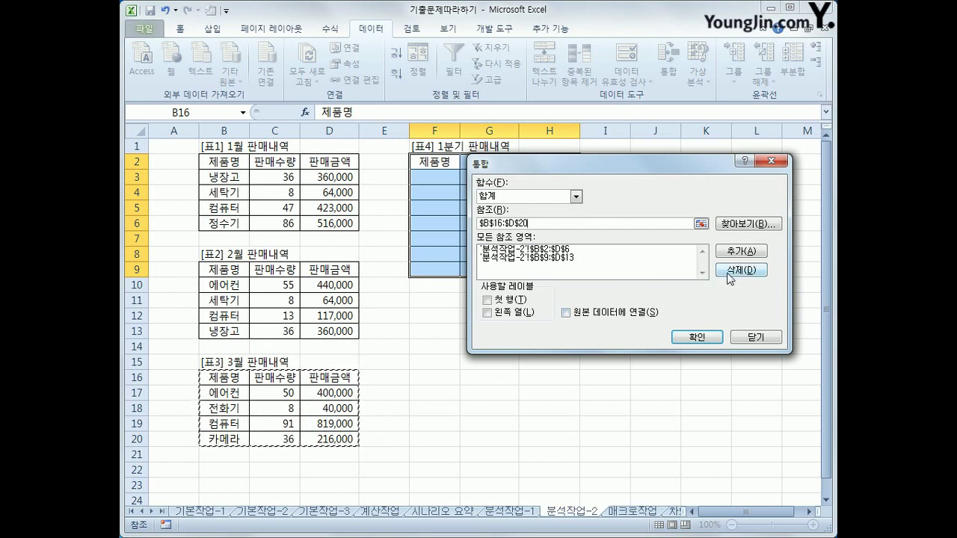
{"action": "left_click", "coordinate": [741, 251]}
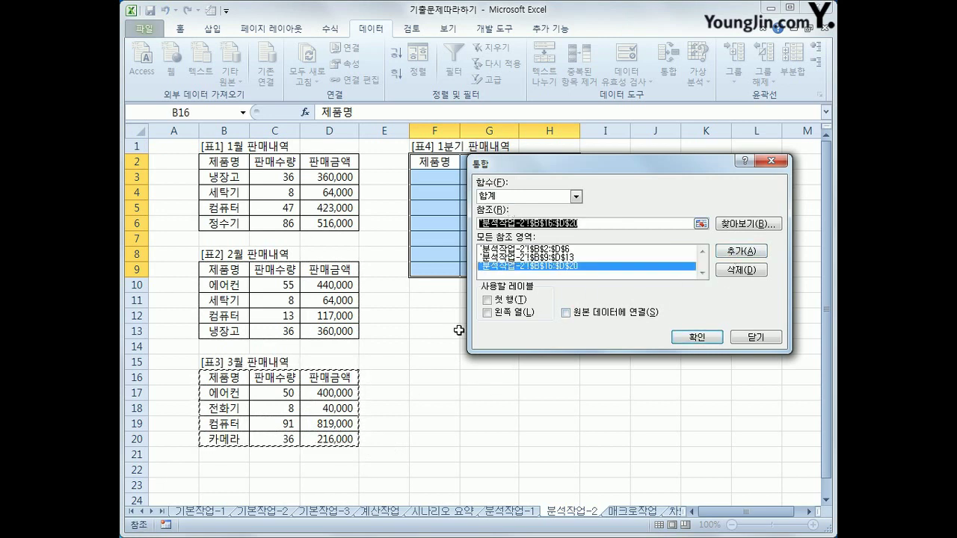
Use the top row and left column as labels and run the sum consolidation
{"action": "left_click", "coordinate": [487, 300]}
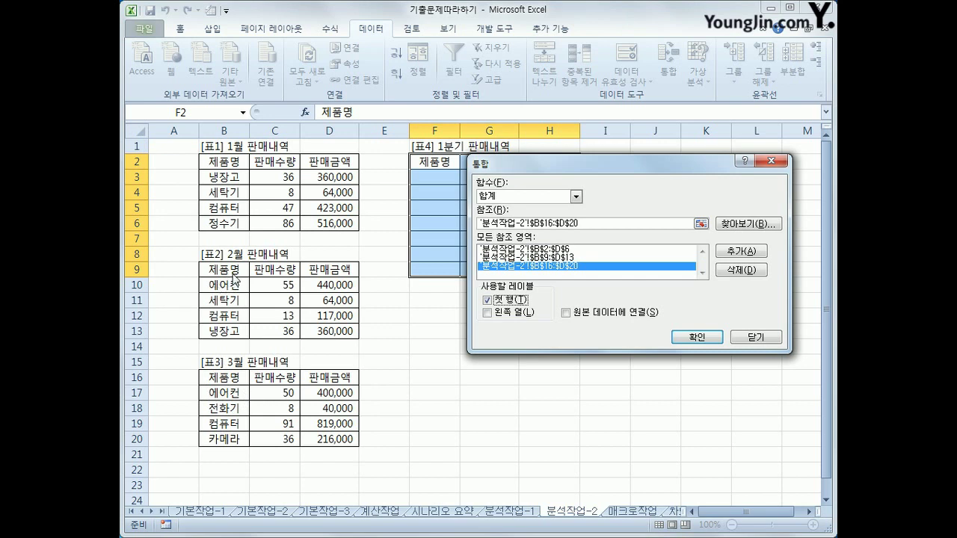
{"action": "left_click", "coordinate": [488, 313]}
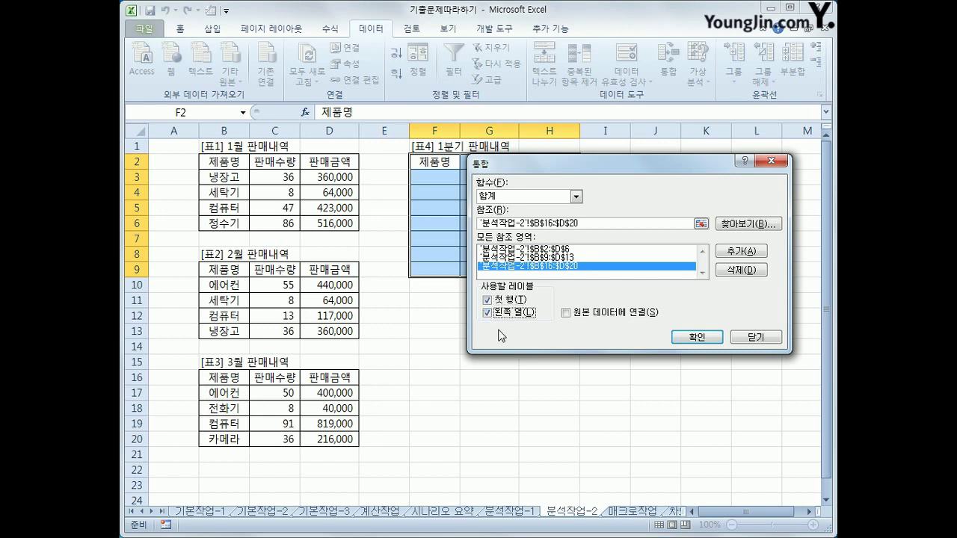
{"action": "left_click", "coordinate": [710, 337]}
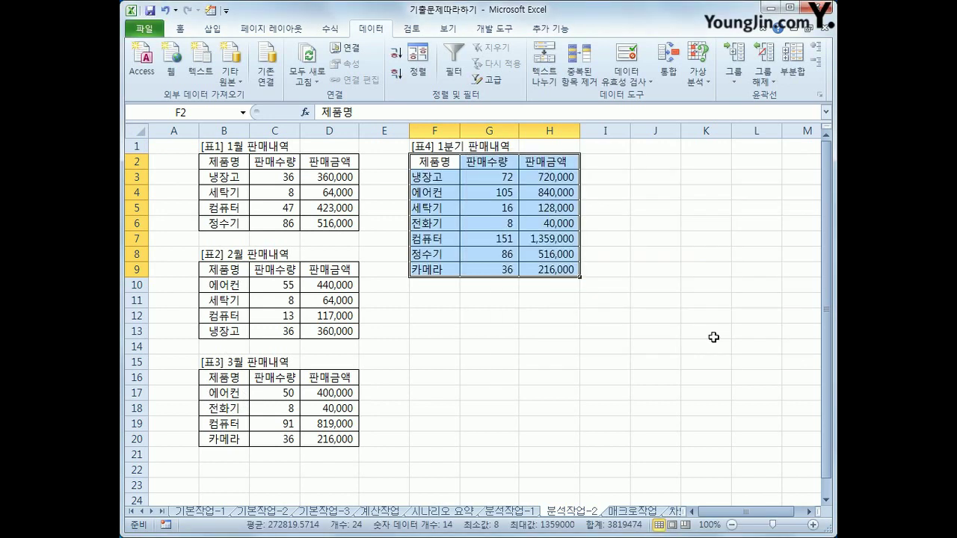
Verify 냉장고 consolidated to 72 units and 720,000, then go to the 매크로작업 sheet
{"action": "left_click", "coordinate": [428, 165]}
{"action": "left_click", "coordinate": [428, 178]}
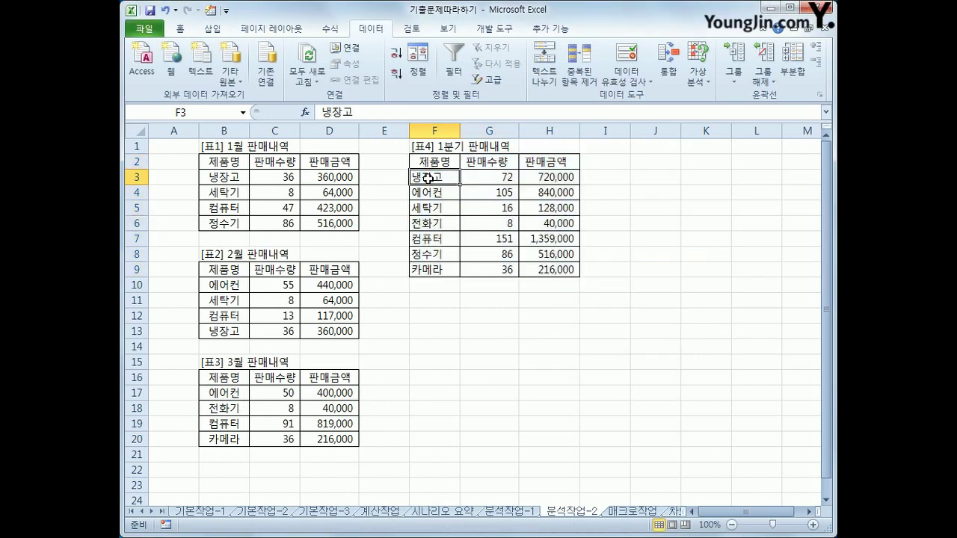
{"action": "left_click", "coordinate": [225, 177]}
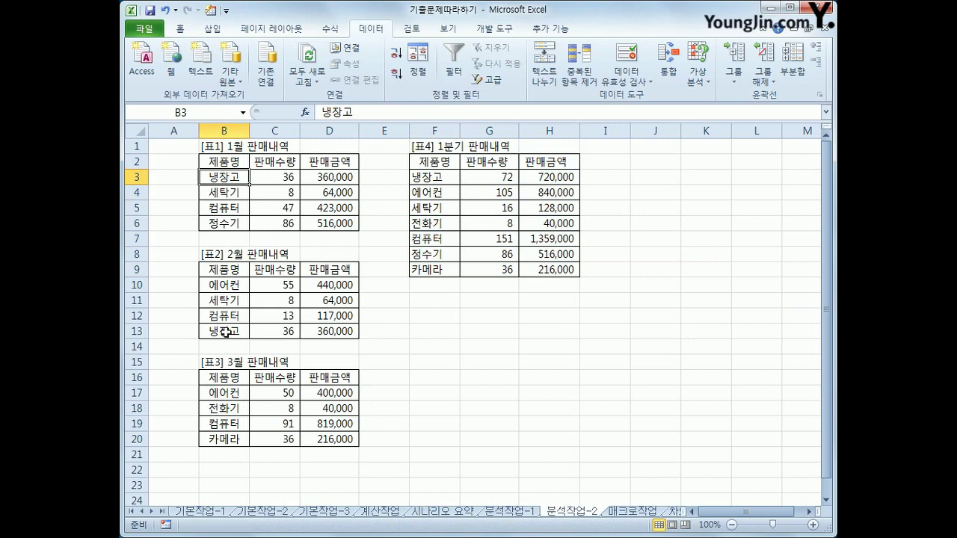
{"action": "left_click", "coordinate": [501, 177]}
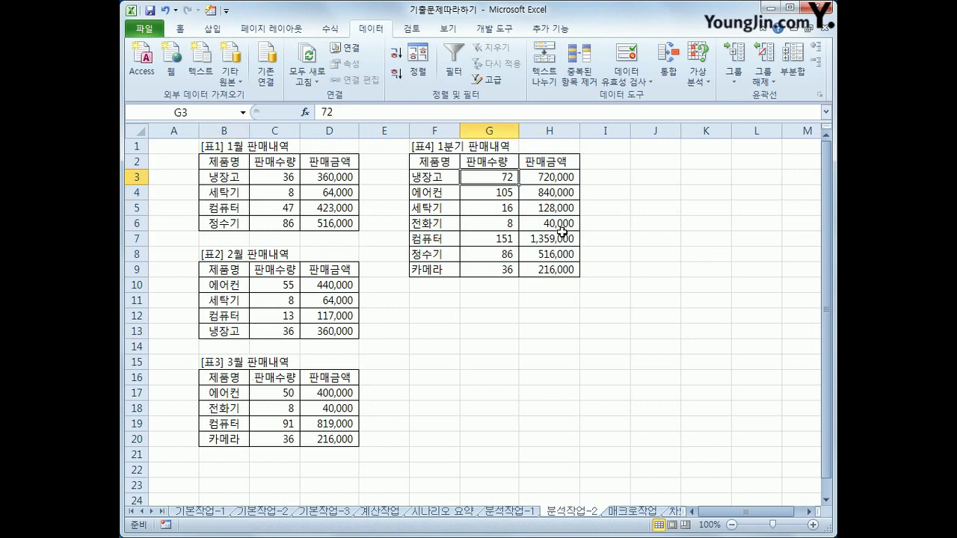
{"action": "left_click", "coordinate": [565, 179]}
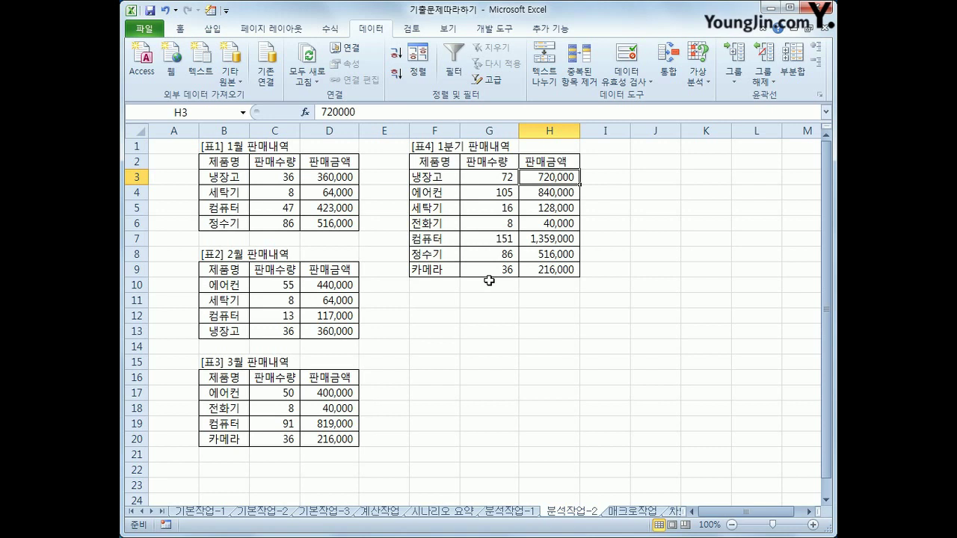
{"action": "left_click", "coordinate": [626, 512]}
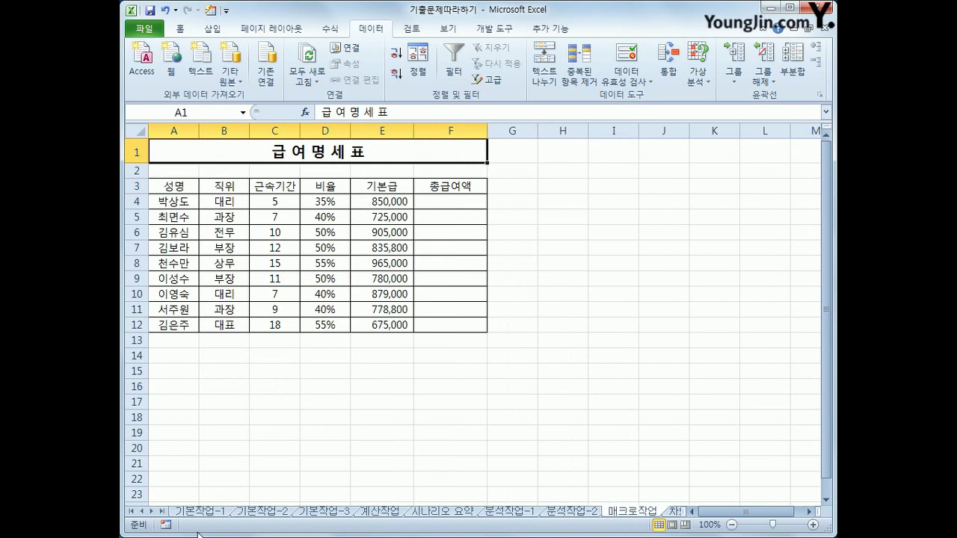
{"action": "left_click", "coordinate": [161, 512]}
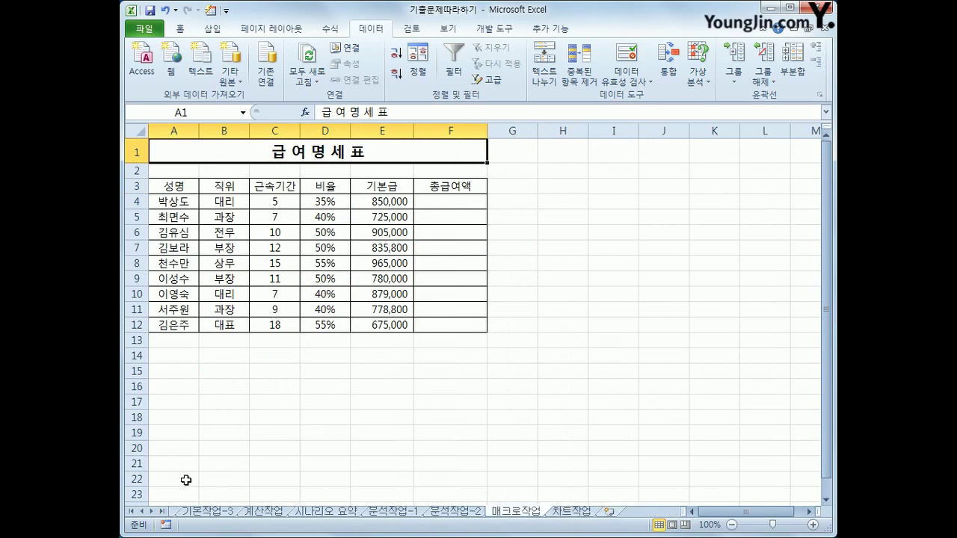
{"action": "mouse_move", "coordinate": [501, 514]}
{"action": "left_mouse_down"}
{"action": "mouse_move", "coordinate": [486, 527]}
{"action": "mouse_move", "coordinate": [599, 532]}
{"action": "mouse_move", "coordinate": [596, 501]}
{"action": "mouse_move", "coordinate": [491, 512]}
{"action": "left_mouse_up"}
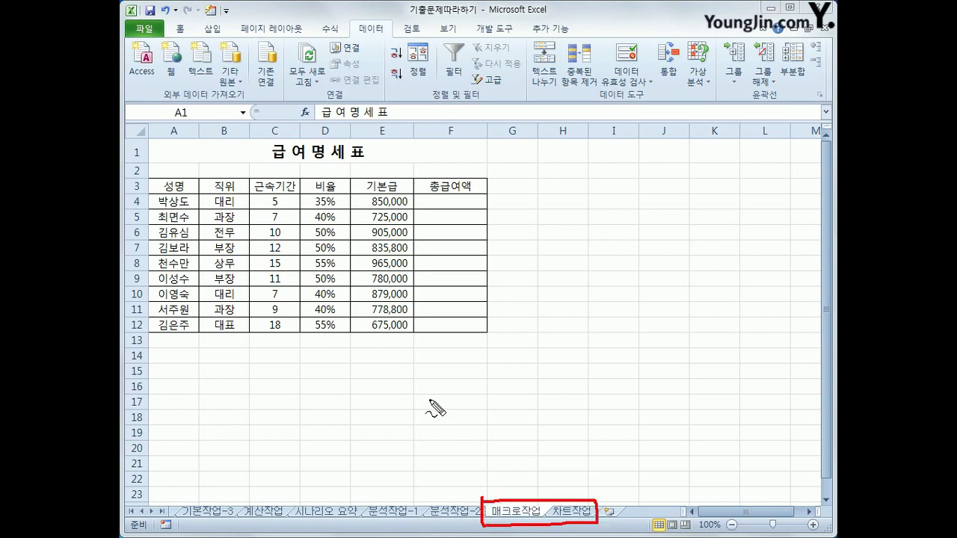
{"action": "mouse_move", "coordinate": [543, 260]}
{"action": "left_mouse_down"}
{"action": "mouse_move", "coordinate": [544, 293]}
{"action": "mouse_move", "coordinate": [556, 302]}
{"action": "mouse_move", "coordinate": [547, 312]}
{"action": "left_mouse_up"}
{"action": "mouse_move", "coordinate": [540, 277]}
{"action": "left_mouse_down"}
{"action": "mouse_move", "coordinate": [595, 297]}
{"action": "mouse_move", "coordinate": [580, 314]}
{"action": "left_mouse_up"}
{"action": "mouse_move", "coordinate": [598, 271]}
{"action": "left_mouse_down"}
{"action": "mouse_move", "coordinate": [599, 313]}
{"action": "mouse_move", "coordinate": [644, 289]}
{"action": "mouse_move", "coordinate": [659, 334]}
{"action": "left_mouse_up"}
{"action": "mouse_move", "coordinate": [681, 293]}
{"action": "left_mouse_down"}
{"action": "mouse_move", "coordinate": [675, 323]}
{"action": "mouse_move", "coordinate": [682, 292]}
{"action": "left_mouse_up"}
{"action": "left_click_drag", "start_coordinate": [541, 247], "coordinate": [570, 226]}
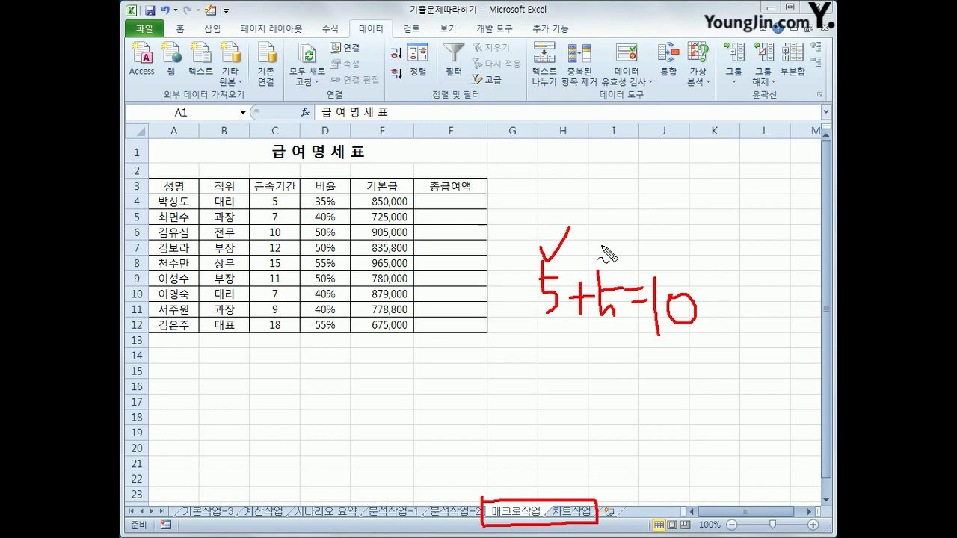
{"action": "mouse_move", "coordinate": [608, 244]}
{"action": "left_mouse_down"}
{"action": "mouse_move", "coordinate": [613, 263]}
{"action": "mouse_move", "coordinate": [626, 241]}
{"action": "left_mouse_up"}
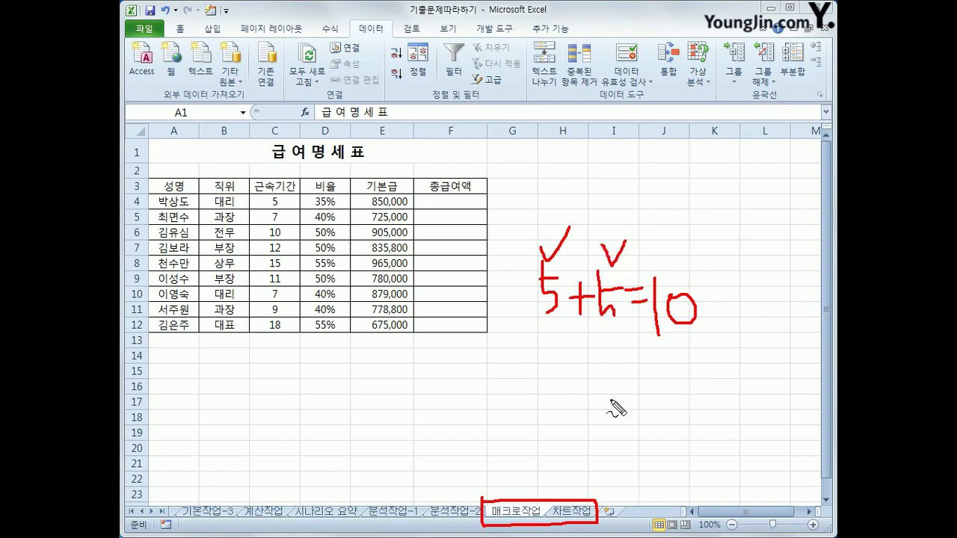
{"action": "mouse_move", "coordinate": [707, 348]}
{"action": "left_mouse_down"}
{"action": "mouse_move", "coordinate": [697, 359]}
{"action": "mouse_move", "coordinate": [686, 245]}
{"action": "mouse_move", "coordinate": [713, 350]}
{"action": "left_mouse_up"}
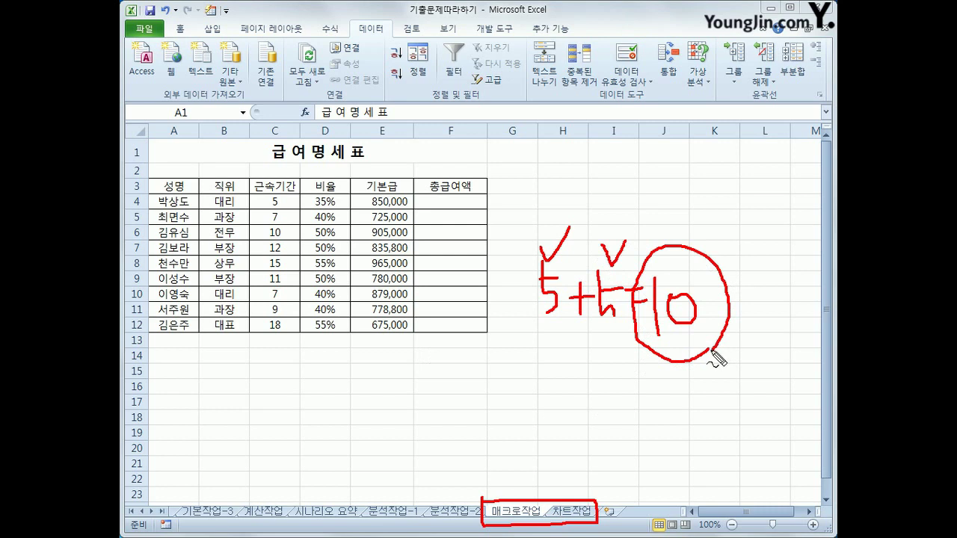
{"action": "mouse_move", "coordinate": [596, 378]}
{"action": "left_mouse_down"}
{"action": "mouse_move", "coordinate": [630, 424]}
{"action": "mouse_move", "coordinate": [632, 448]}
{"action": "left_mouse_up"}
{"action": "mouse_move", "coordinate": [603, 410]}
{"action": "left_mouse_down"}
{"action": "mouse_move", "coordinate": [634, 432]}
{"action": "mouse_move", "coordinate": [668, 422]}
{"action": "left_mouse_up"}
{"action": "mouse_move", "coordinate": [667, 408]}
{"action": "left_mouse_down"}
{"action": "mouse_move", "coordinate": [654, 422]}
{"action": "mouse_move", "coordinate": [685, 426]}
{"action": "mouse_move", "coordinate": [684, 438]}
{"action": "mouse_move", "coordinate": [703, 433]}
{"action": "left_mouse_up"}
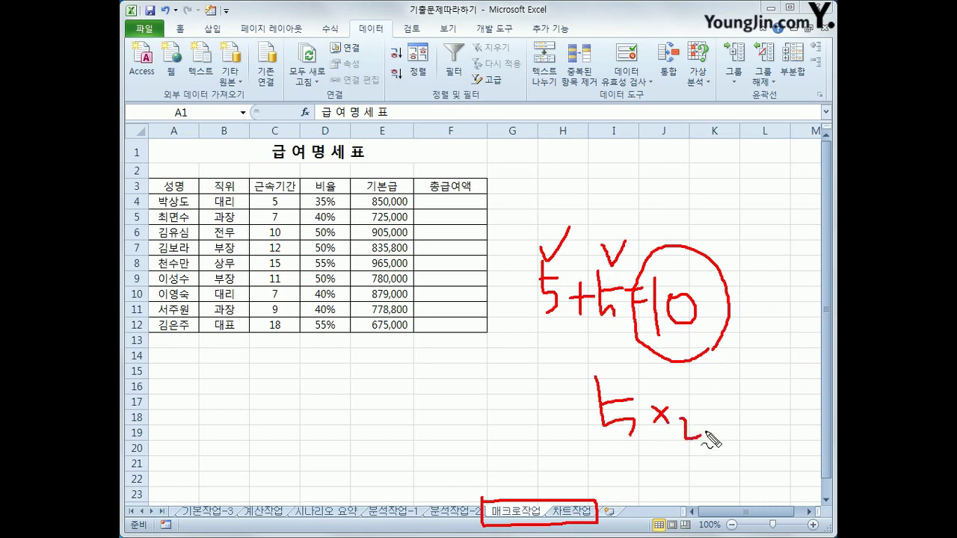
{"action": "key", "text": "Escape"}
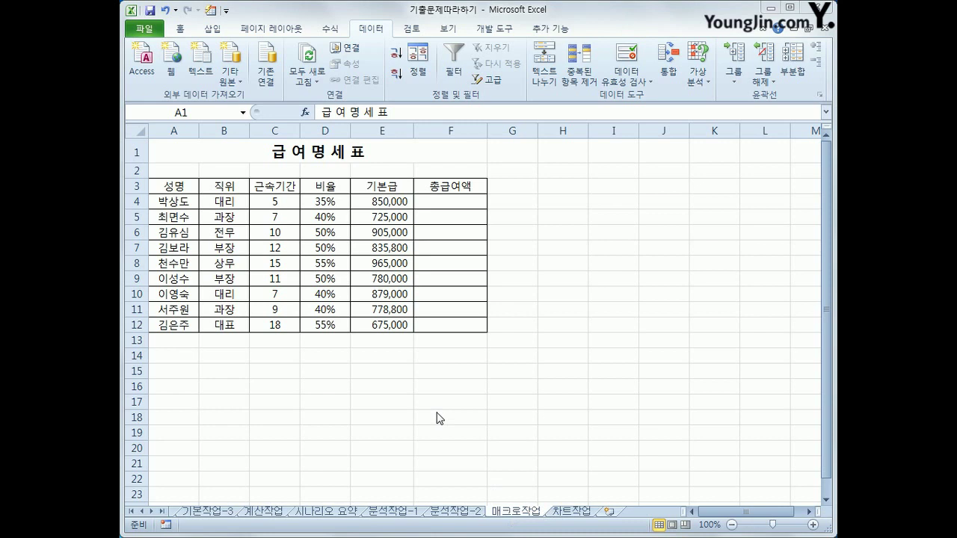
Select an empty cell such as H7 beside the 급여명세표 table and bring up the 개발 도구 (Developer) tab
{"action": "left_click", "coordinate": [617, 230]}
{"action": "left_click", "coordinate": [299, 387]}
{"action": "left_click", "coordinate": [595, 231]}
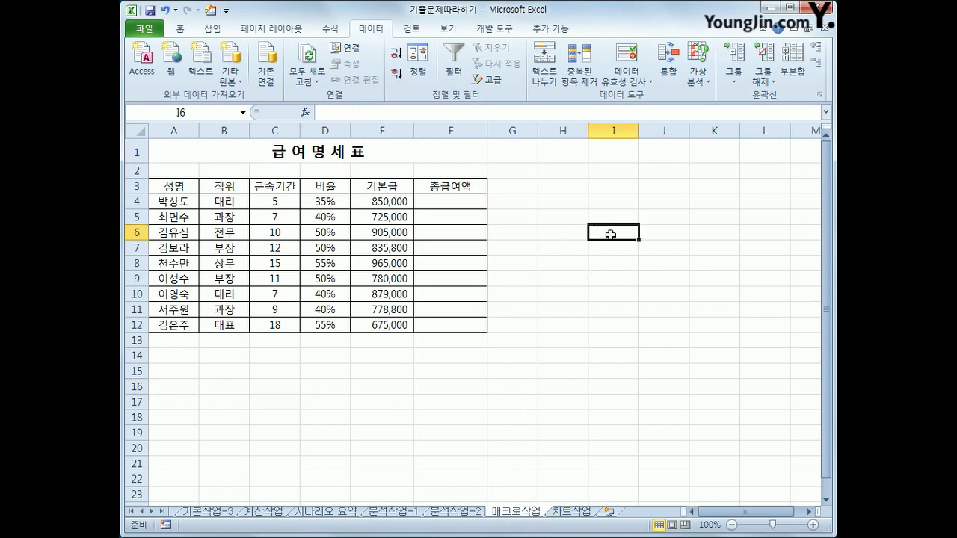
{"action": "left_click", "coordinate": [458, 202]}
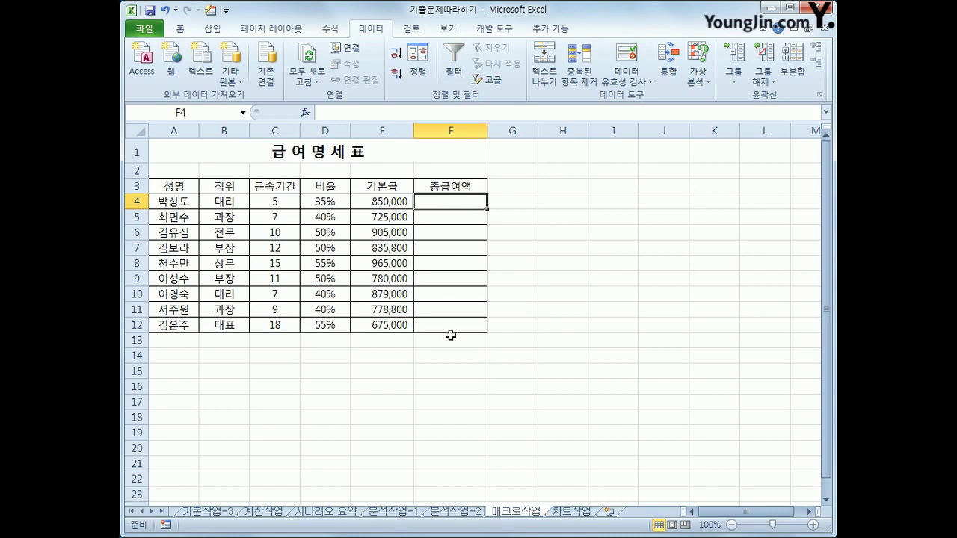
{"action": "left_click", "coordinate": [577, 248]}
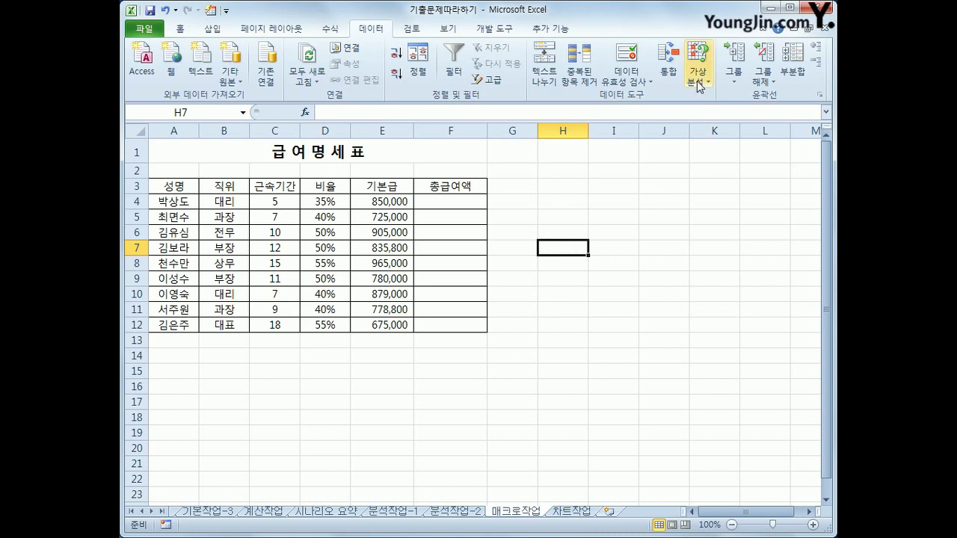
{"action": "left_click", "coordinate": [492, 30]}
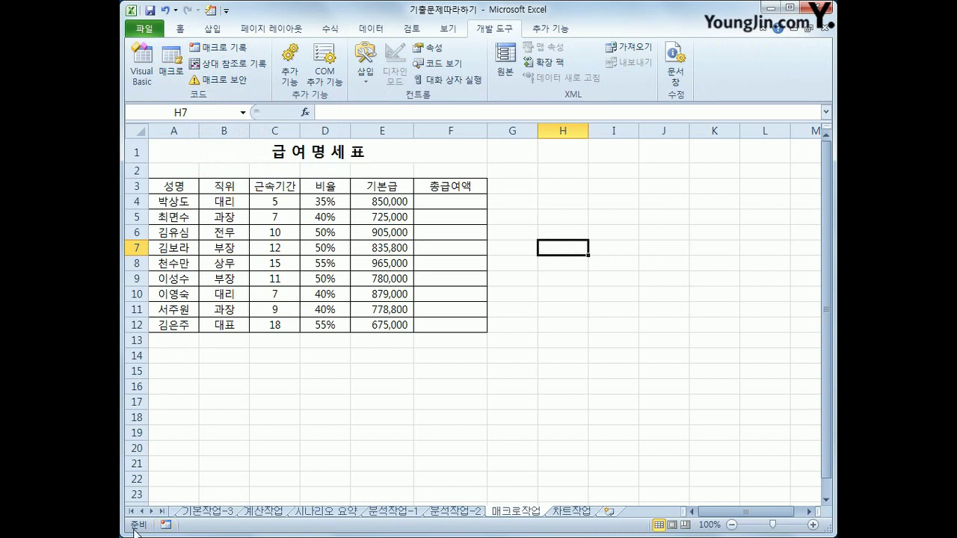
{"action": "left_click", "coordinate": [165, 525]}
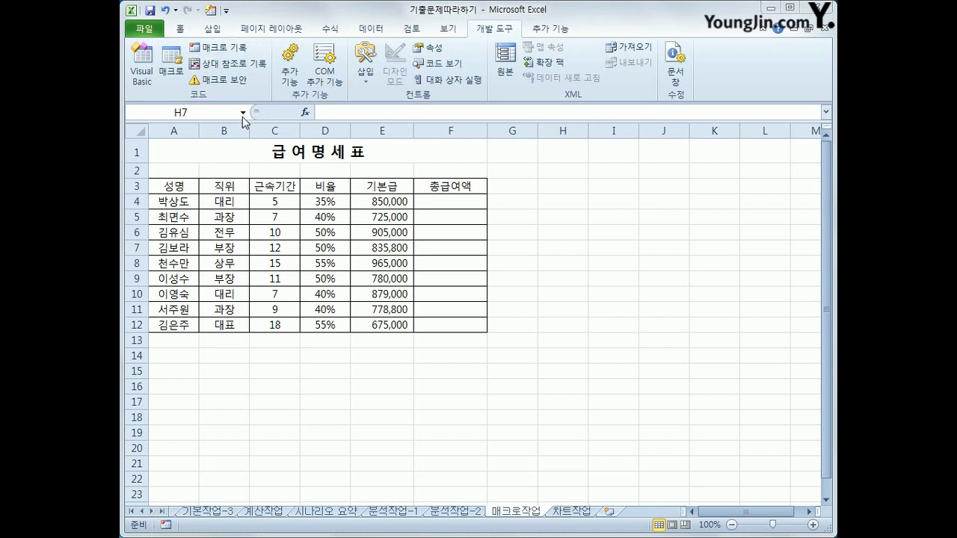
Start recording a new macro named 총급여액 in this workbook
{"action": "left_click", "coordinate": [239, 55]}
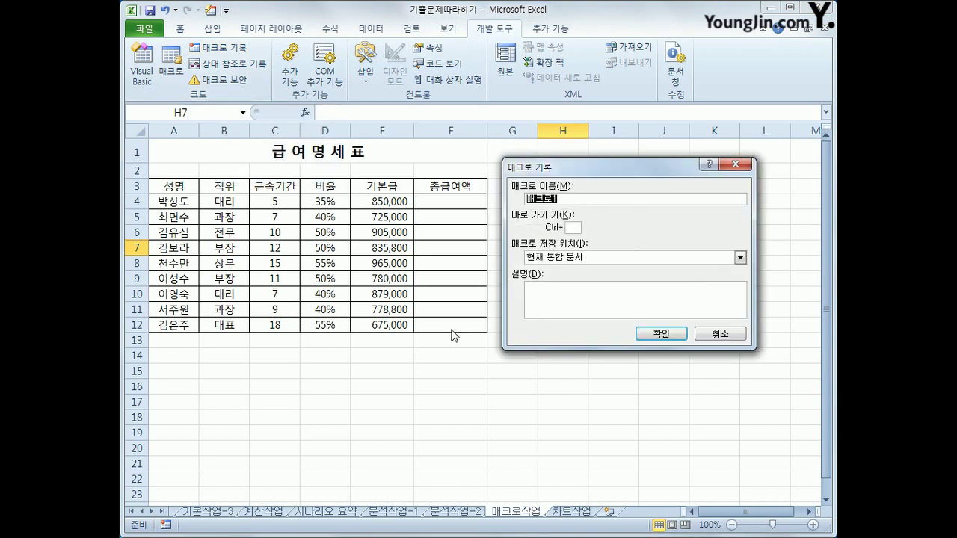
{"action": "type", "text": "총급여액"}
{"action": "left_click", "coordinate": [673, 334]}
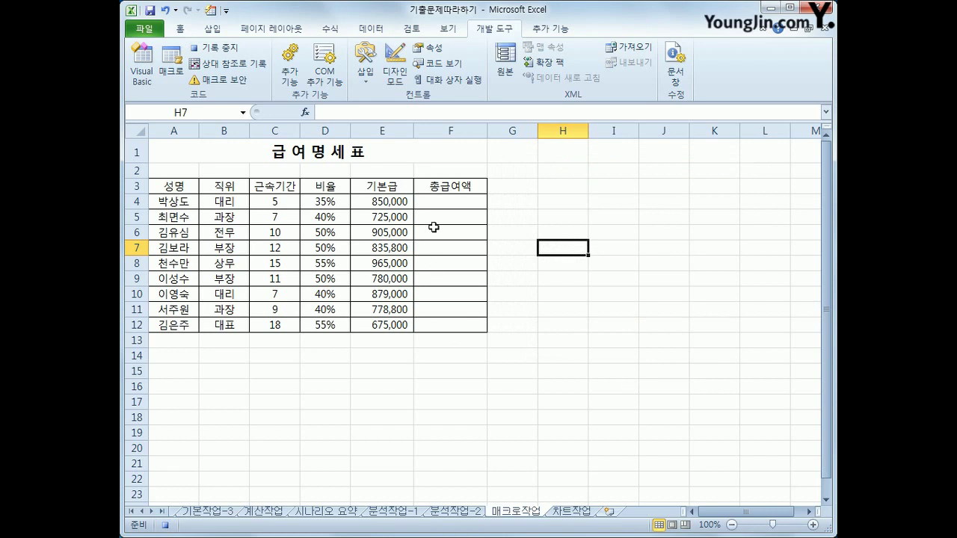
Enter =E4*D4+E4 in F4 and fill it down through F12
{"action": "left_click", "coordinate": [439, 204]}
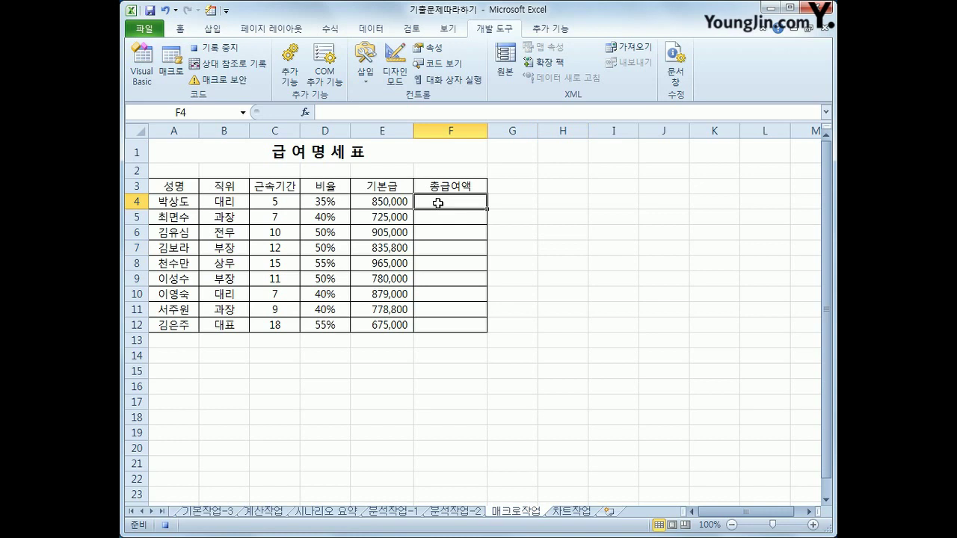
{"action": "type", "text": "="}
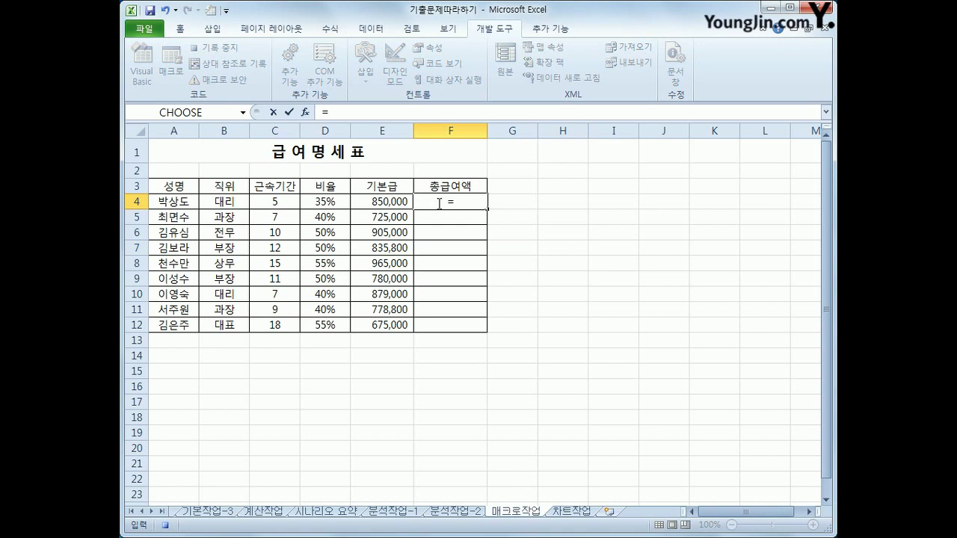
{"action": "left_click", "coordinate": [378, 202]}
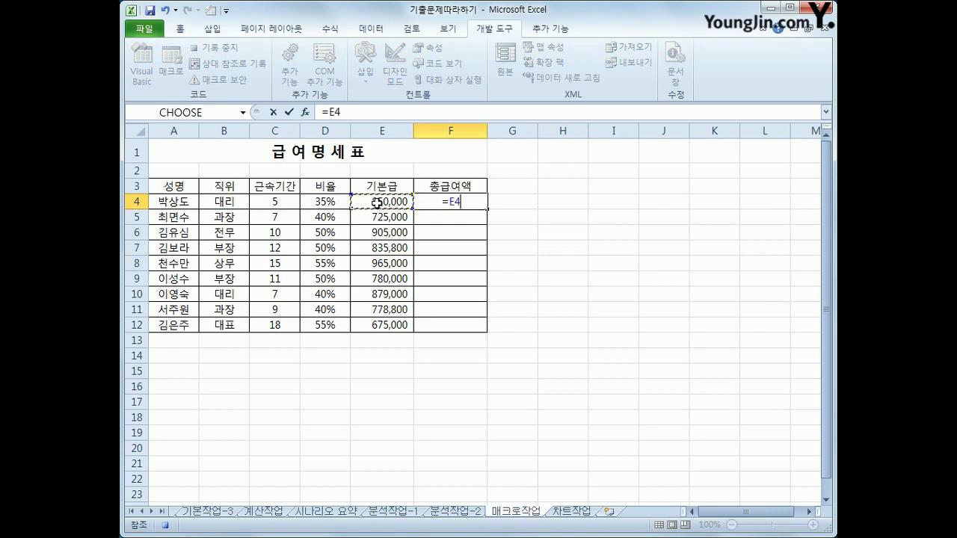
{"action": "type", "text": "*"}
{"action": "left_click", "coordinate": [335, 199]}
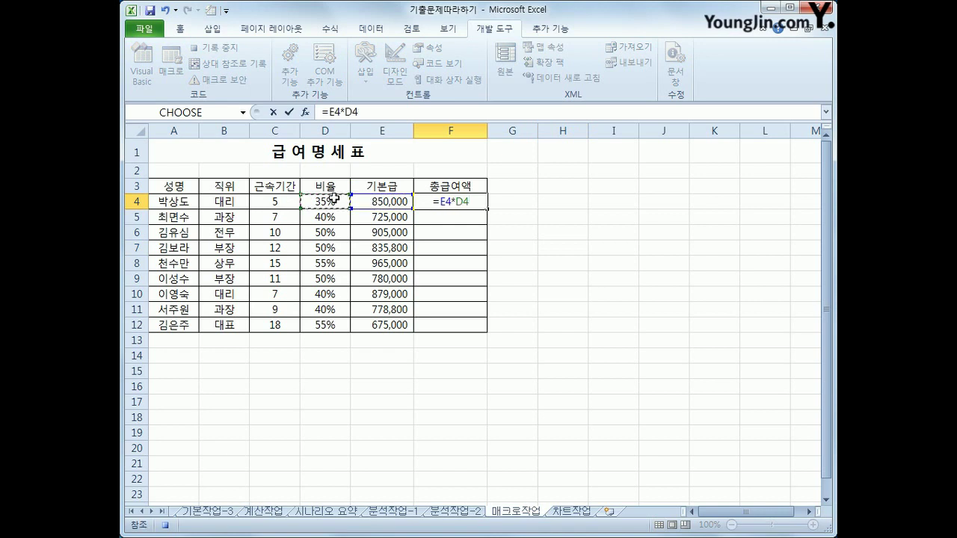
{"action": "type", "text": "+"}
{"action": "left_click", "coordinate": [373, 199]}
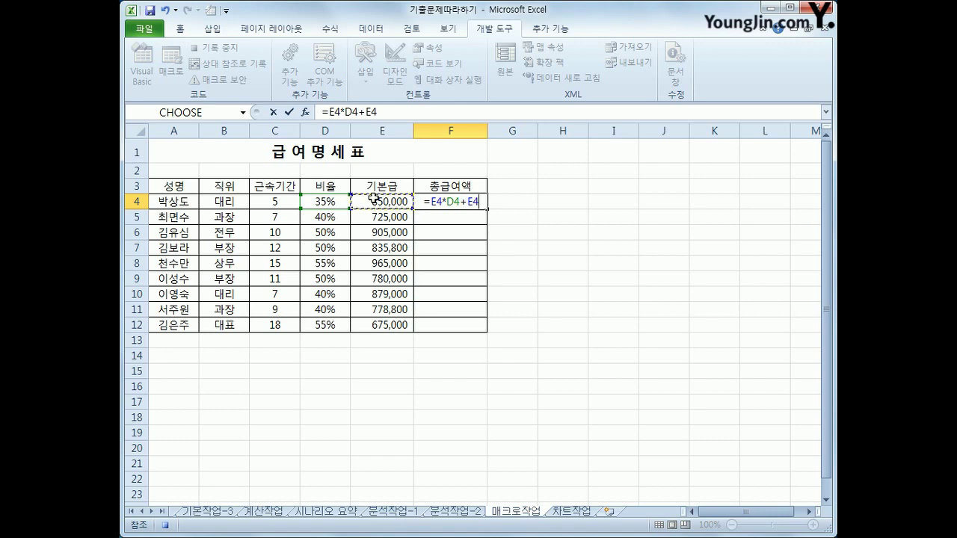
{"action": "key", "text": "Return"}
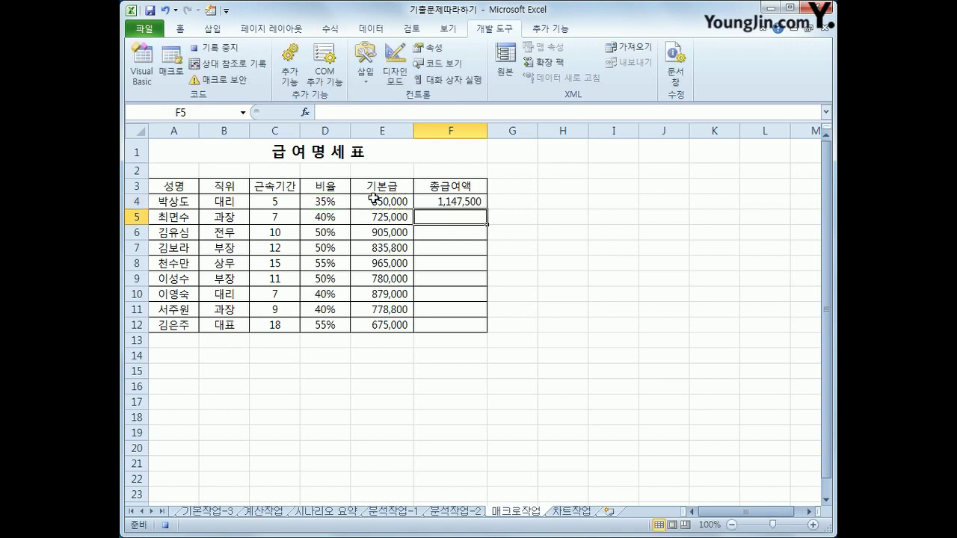
{"action": "left_click", "coordinate": [437, 199]}
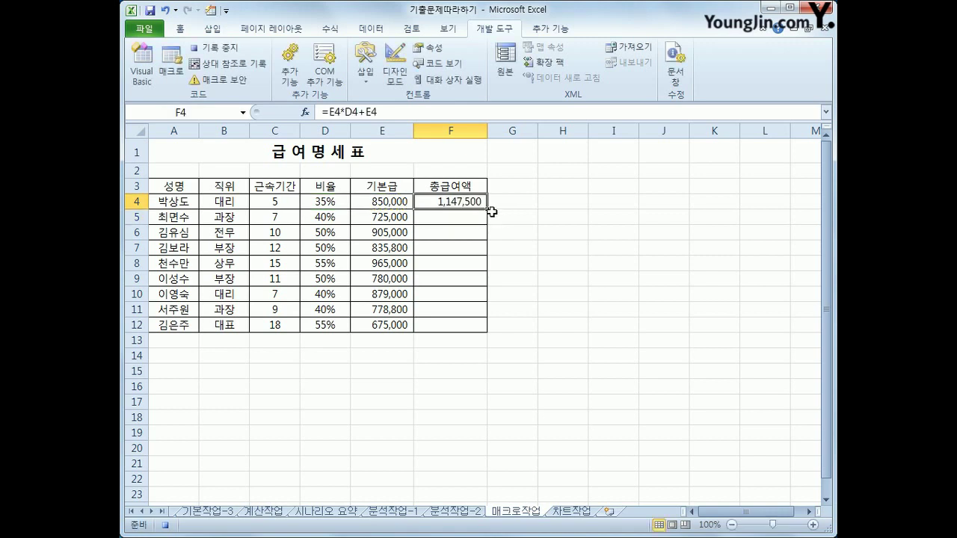
{"action": "left_click_drag", "start_coordinate": [486, 209], "coordinate": [480, 336]}
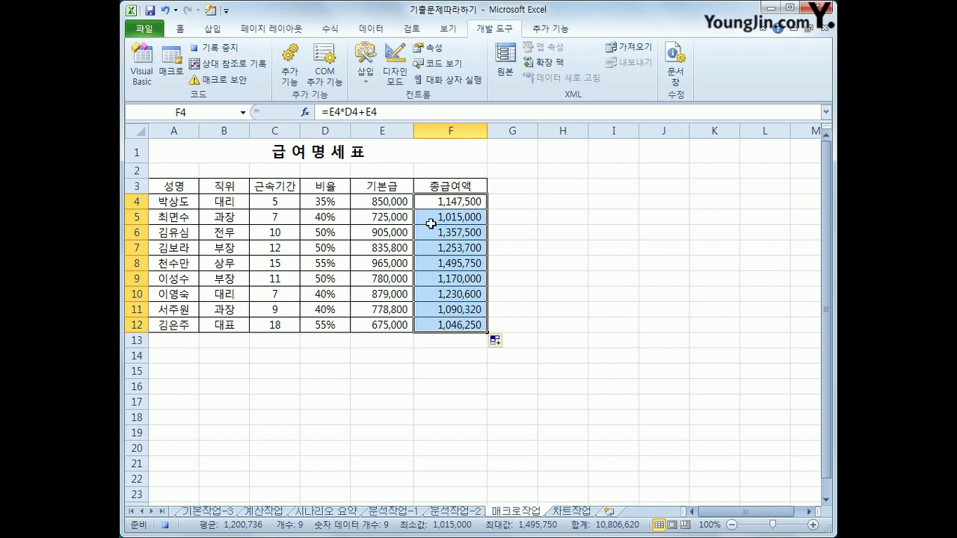
{"action": "left_click", "coordinate": [476, 329]}
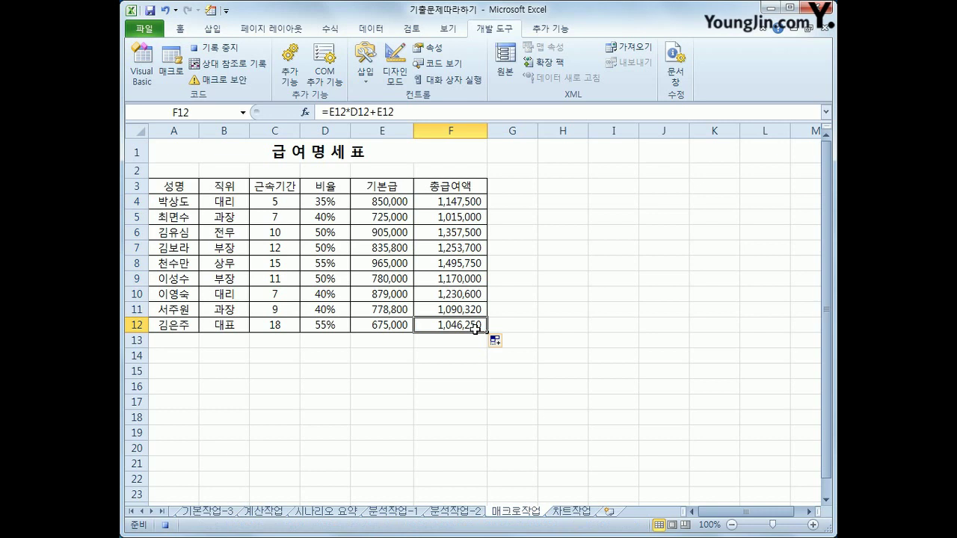
{"action": "left_click", "coordinate": [217, 48]}
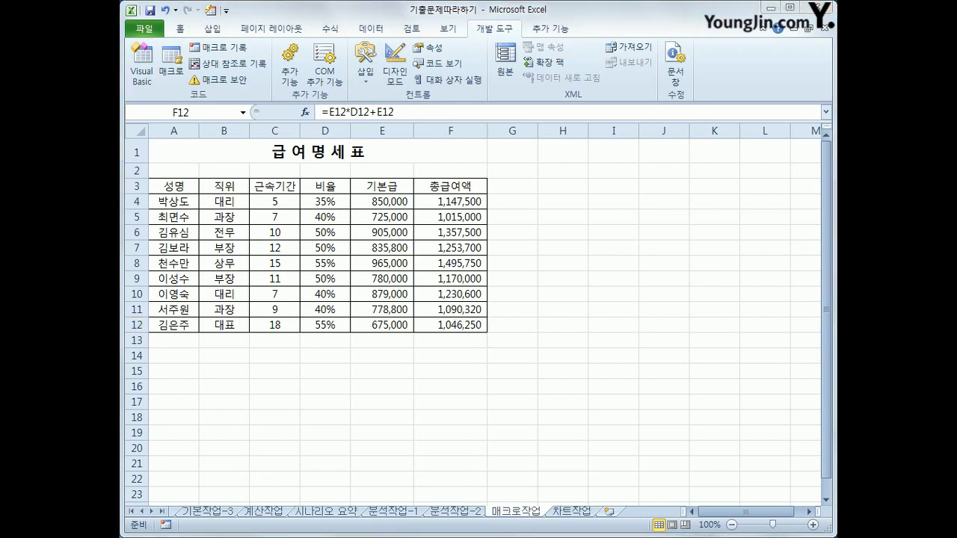
{"action": "mouse_move", "coordinate": [521, 267]}
{"action": "left_mouse_down"}
{"action": "mouse_move", "coordinate": [535, 289]}
{"action": "mouse_move", "coordinate": [566, 277]}
{"action": "mouse_move", "coordinate": [581, 284]}
{"action": "mouse_move", "coordinate": [593, 271]}
{"action": "mouse_move", "coordinate": [602, 299]}
{"action": "mouse_move", "coordinate": [637, 278]}
{"action": "mouse_move", "coordinate": [623, 304]}
{"action": "left_mouse_up"}
{"action": "left_click", "coordinate": [584, 288]}
{"action": "mouse_move", "coordinate": [658, 271]}
{"action": "left_mouse_down"}
{"action": "mouse_move", "coordinate": [651, 283]}
{"action": "mouse_move", "coordinate": [677, 277]}
{"action": "mouse_move", "coordinate": [685, 300]}
{"action": "mouse_move", "coordinate": [702, 304]}
{"action": "mouse_move", "coordinate": [711, 284]}
{"action": "mouse_move", "coordinate": [734, 300]}
{"action": "left_mouse_up"}
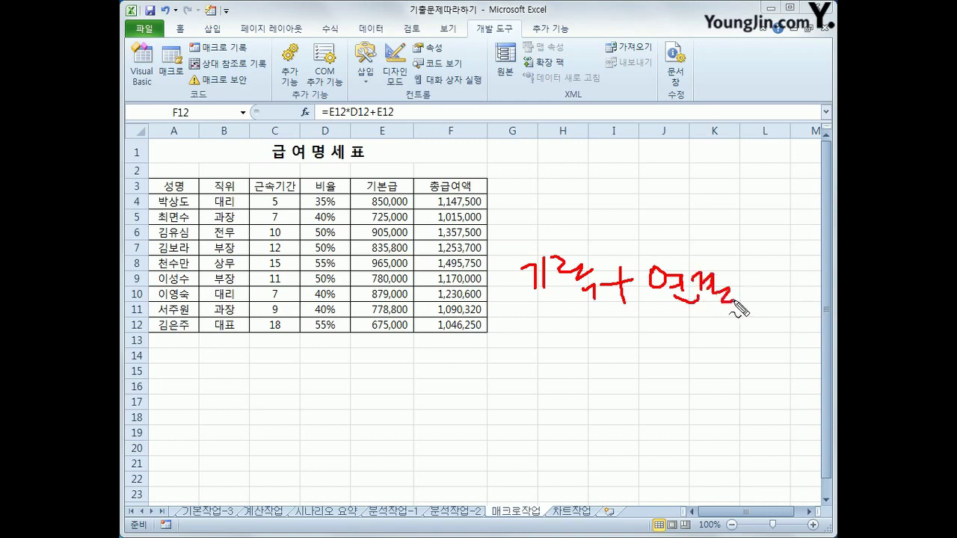
{"action": "left_click_drag", "start_coordinate": [620, 323], "coordinate": [626, 321]}
{"action": "left_click_drag", "start_coordinate": [732, 317], "coordinate": [750, 319]}
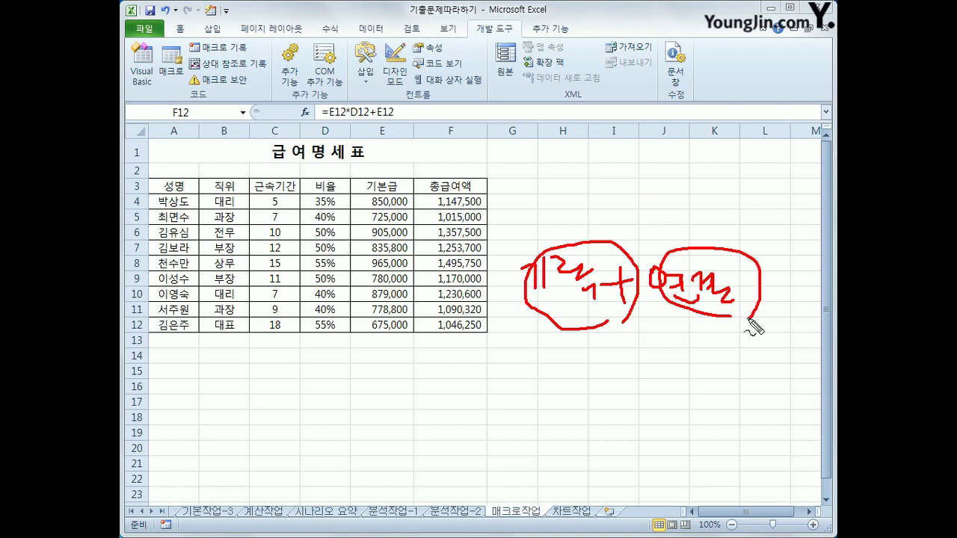
{"action": "mouse_move", "coordinate": [501, 333]}
{"action": "left_mouse_down"}
{"action": "mouse_move", "coordinate": [667, 334]}
{"action": "mouse_move", "coordinate": [772, 261]}
{"action": "mouse_move", "coordinate": [549, 237]}
{"action": "mouse_move", "coordinate": [519, 349]}
{"action": "left_mouse_up"}
{"action": "mouse_move", "coordinate": [613, 235]}
{"action": "left_mouse_down"}
{"action": "mouse_move", "coordinate": [634, 195]}
{"action": "mouse_move", "coordinate": [642, 216]}
{"action": "mouse_move", "coordinate": [662, 187]}
{"action": "left_mouse_up"}
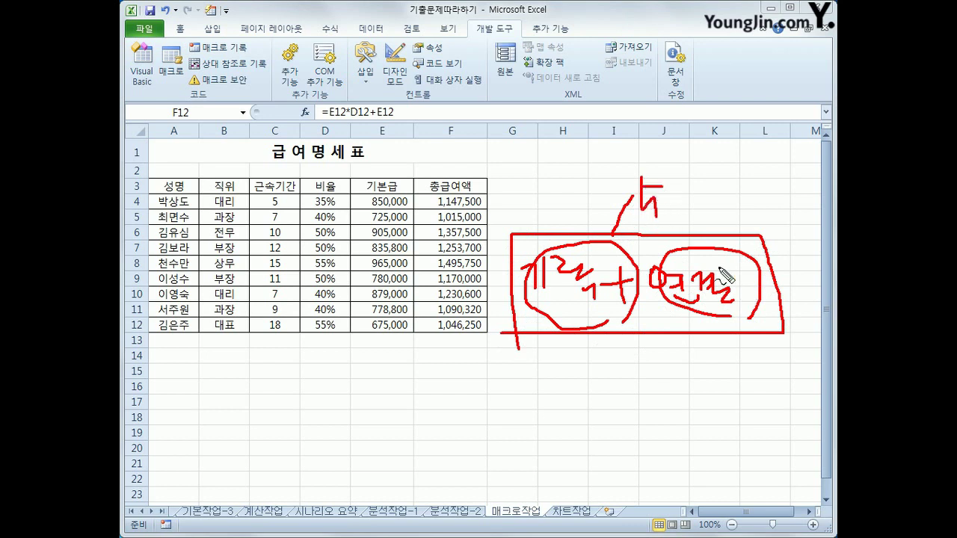
{"action": "key", "text": "Escape"}
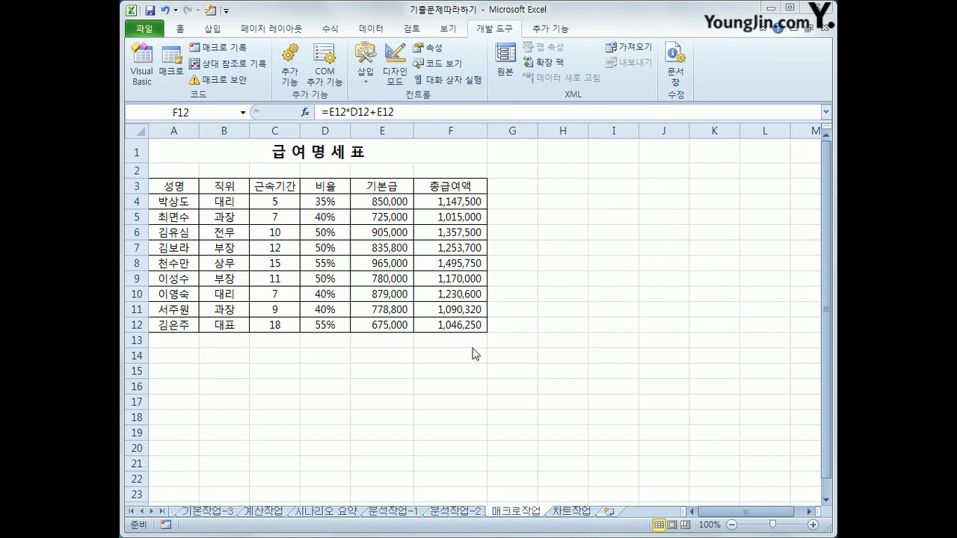
Draw a cross shape over H3:I4 and label it 총급여액
{"action": "left_click", "coordinate": [213, 30]}
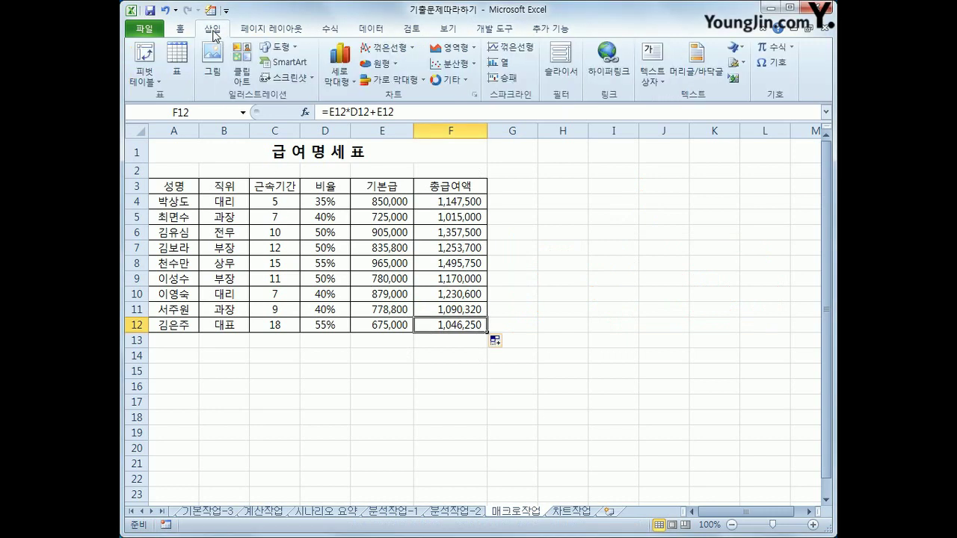
{"action": "left_click", "coordinate": [281, 50]}
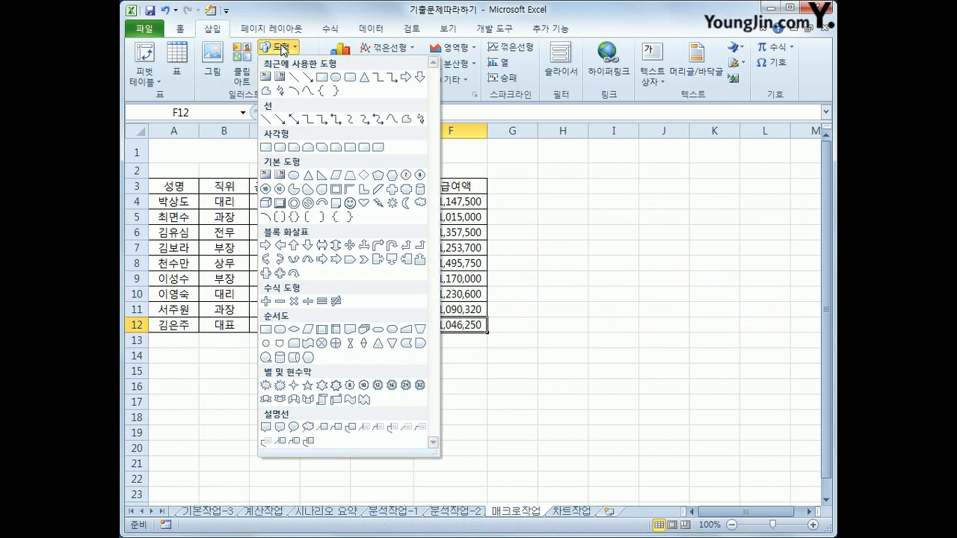
{"action": "left_click", "coordinate": [393, 194]}
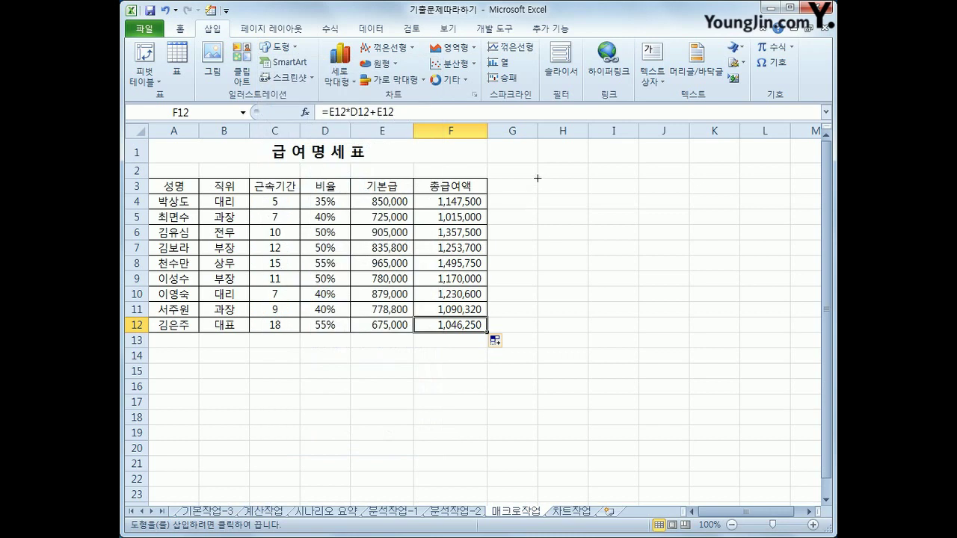
{"action": "mouse_move", "coordinate": [537, 178]}
{"action": "left_mouse_down"}
{"action": "mouse_move", "coordinate": [590, 203]}
{"action": "mouse_move", "coordinate": [617, 199]}
{"action": "mouse_move", "coordinate": [619, 226]}
{"action": "left_mouse_up"}
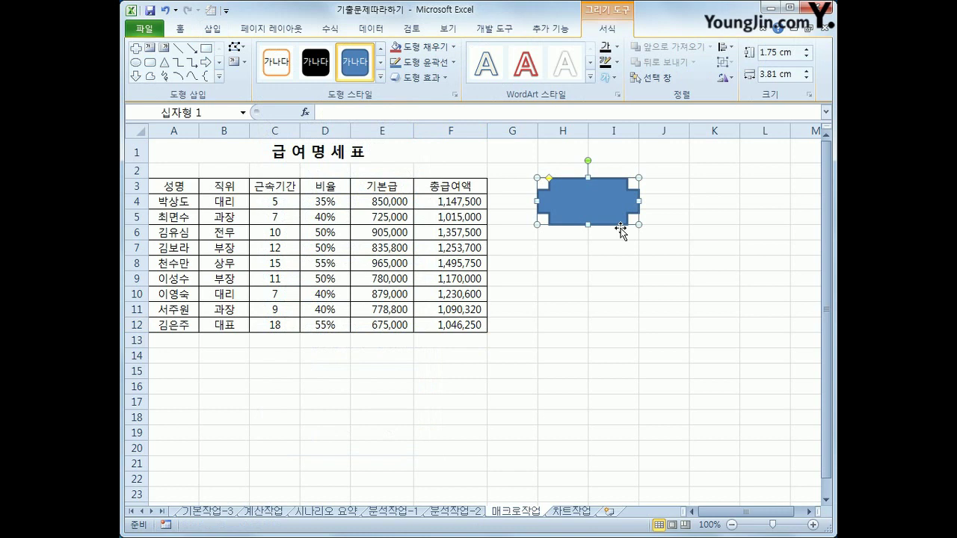
{"action": "type", "text": "총그ㅂ여액"}
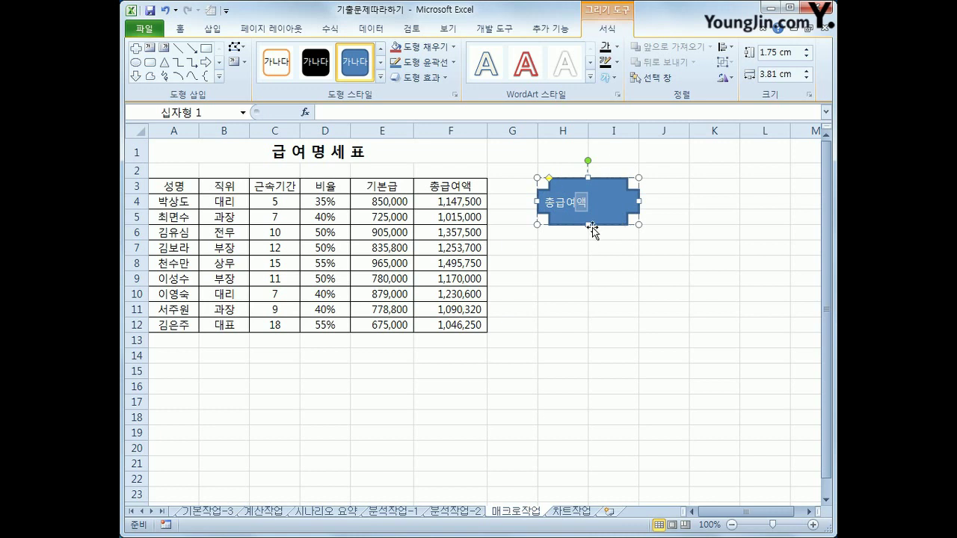
{"action": "left_click", "coordinate": [613, 224]}
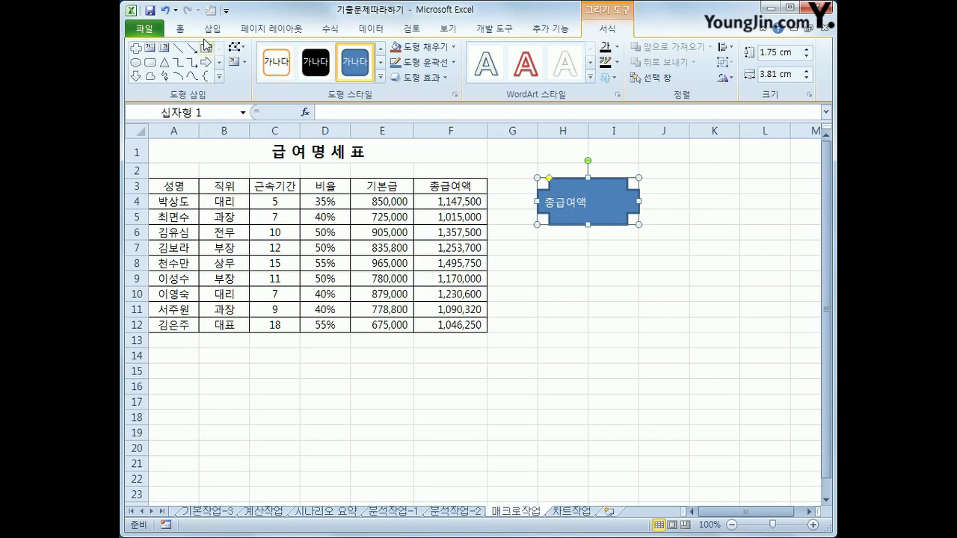
Centre the 총급여액 label both vertically and horizontally in the cross
{"action": "left_click", "coordinate": [180, 28]}
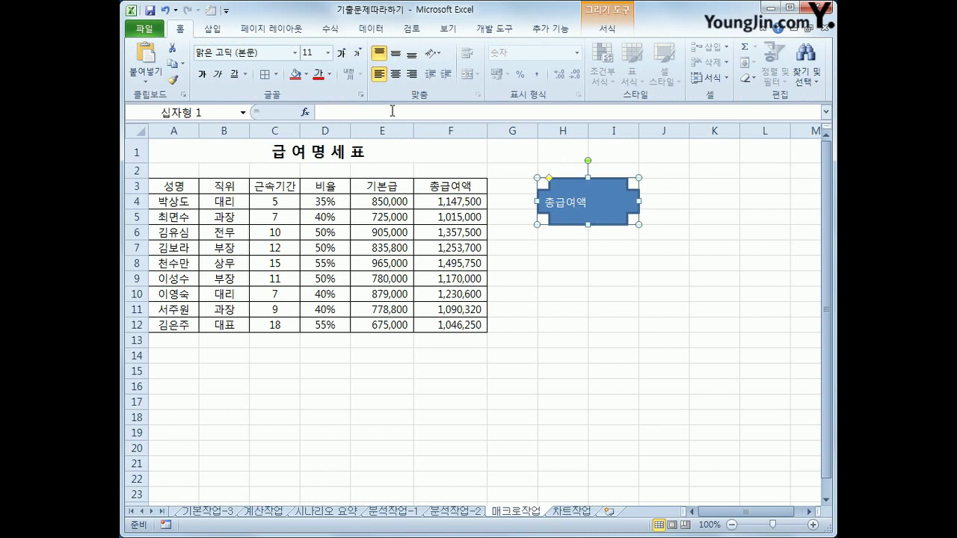
{"action": "left_click", "coordinate": [396, 58]}
{"action": "left_click", "coordinate": [396, 79]}
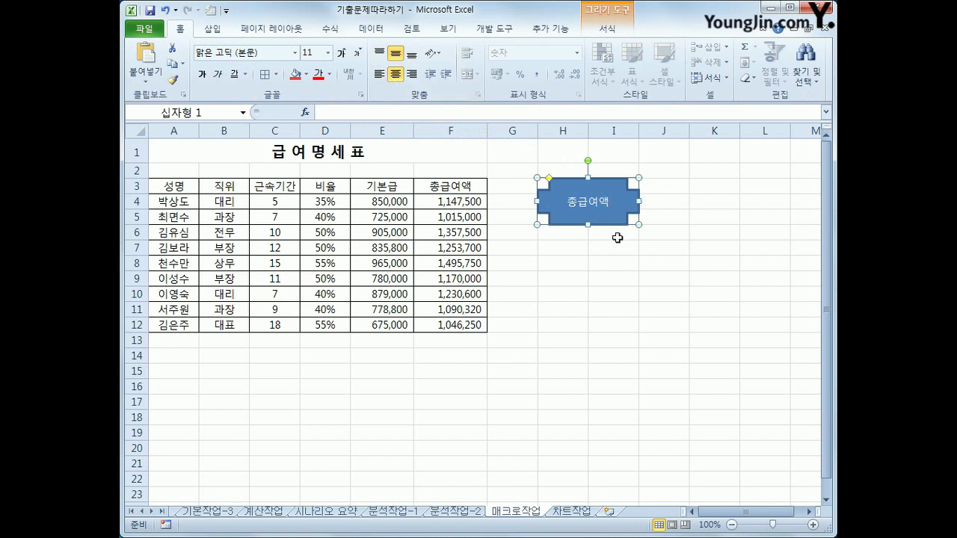
Assign the 총급여액 macro to the cross shape
{"action": "right_click", "coordinate": [592, 183]}
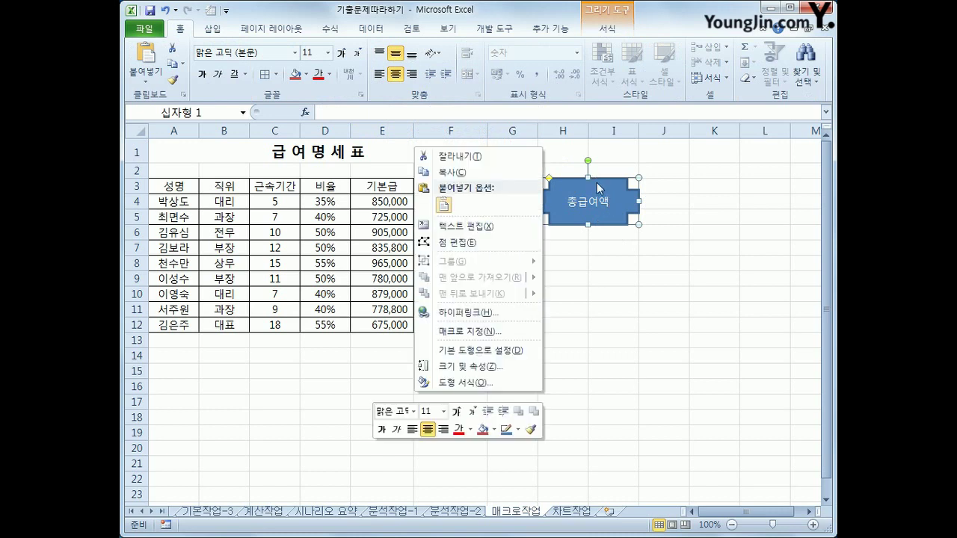
{"action": "left_click", "coordinate": [488, 331]}
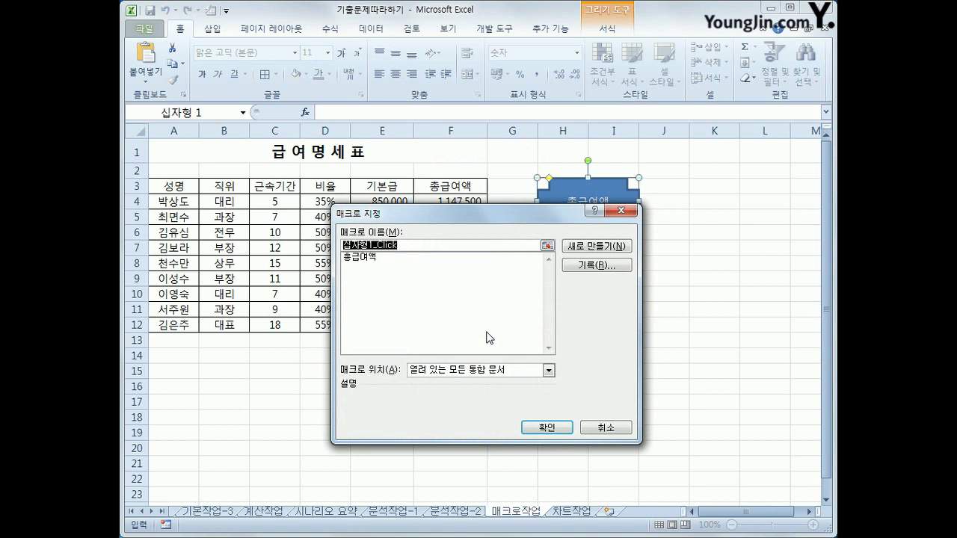
{"action": "left_click", "coordinate": [374, 258]}
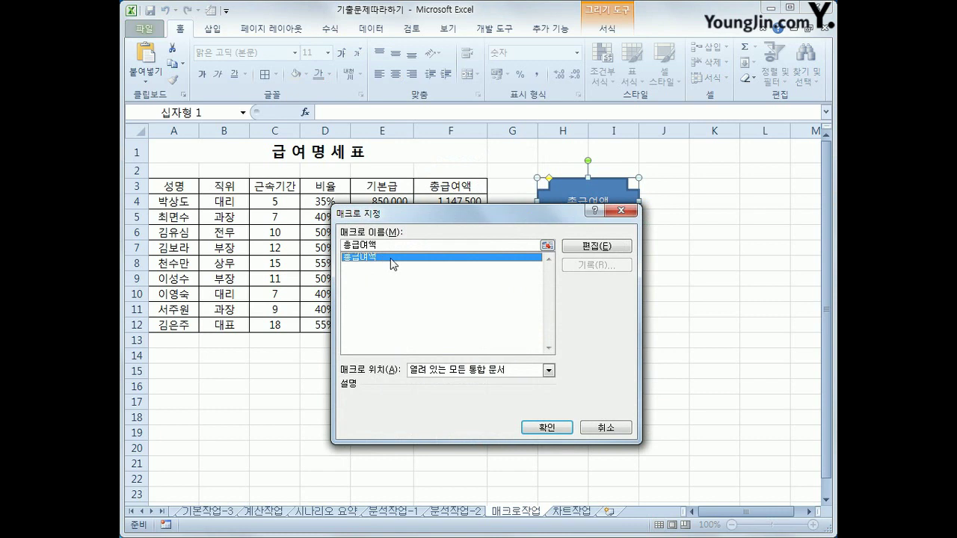
{"action": "left_click", "coordinate": [565, 428]}
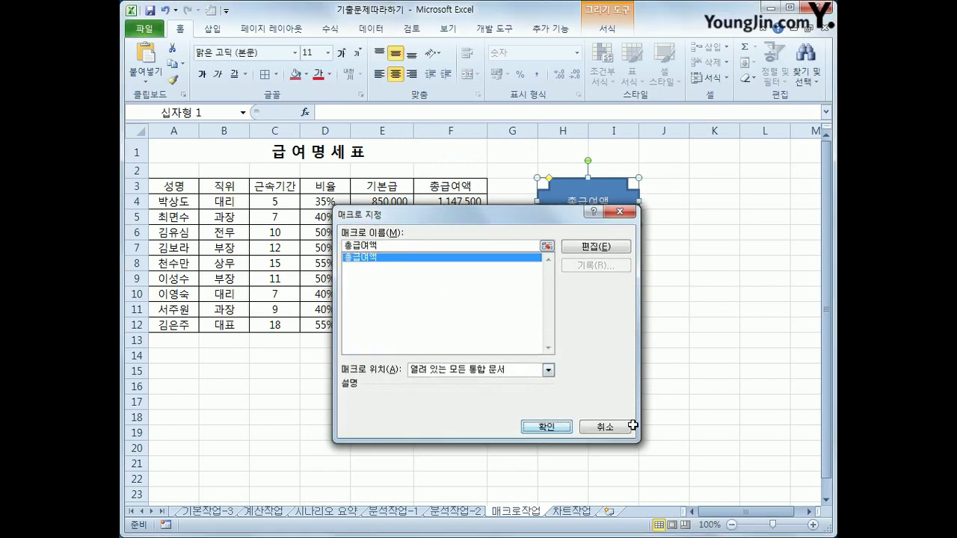
{"action": "left_click", "coordinate": [646, 424]}
Clear F4:F12, then click the cross shape to refill the totals
{"action": "left_click_drag", "start_coordinate": [445, 202], "coordinate": [446, 333]}
{"action": "key", "text": "Delete"}
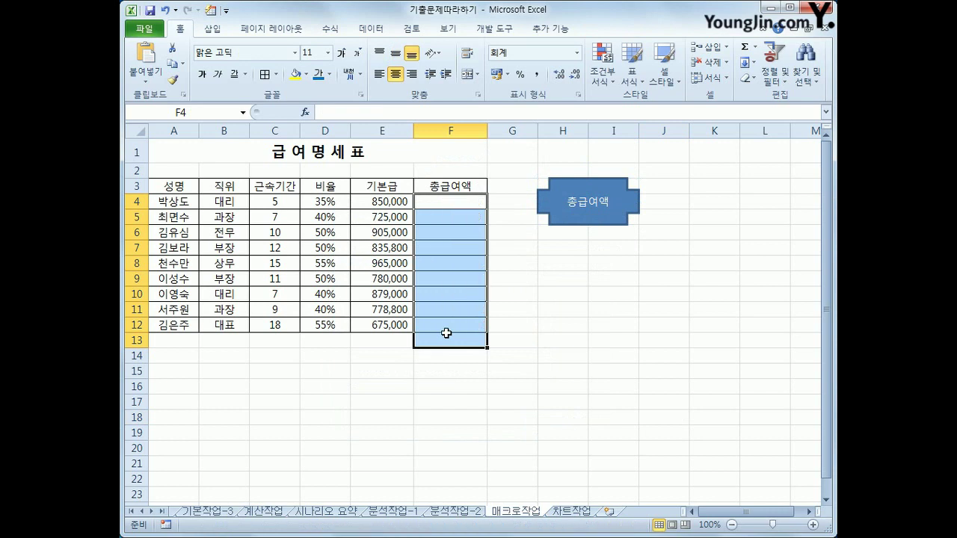
{"action": "left_click", "coordinate": [682, 340]}
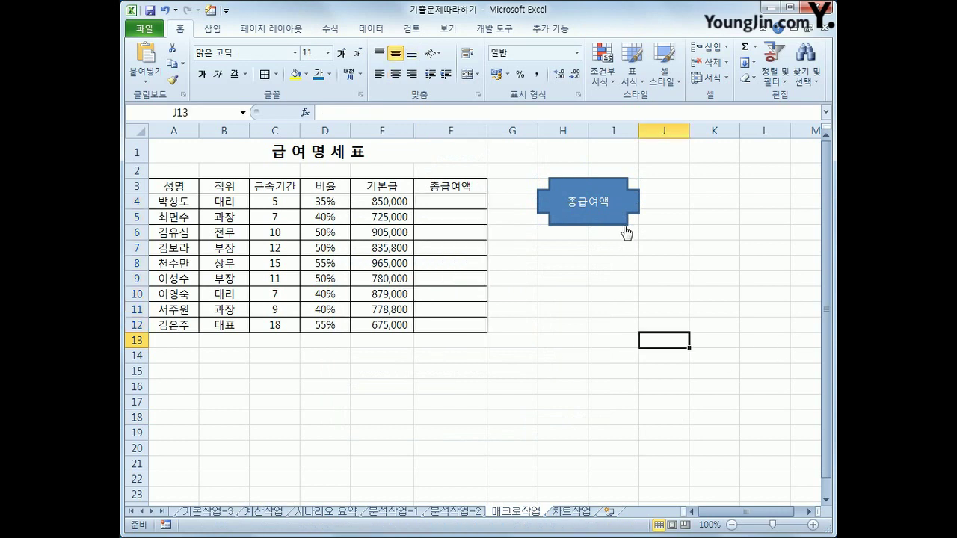
{"action": "left_click", "coordinate": [588, 199]}
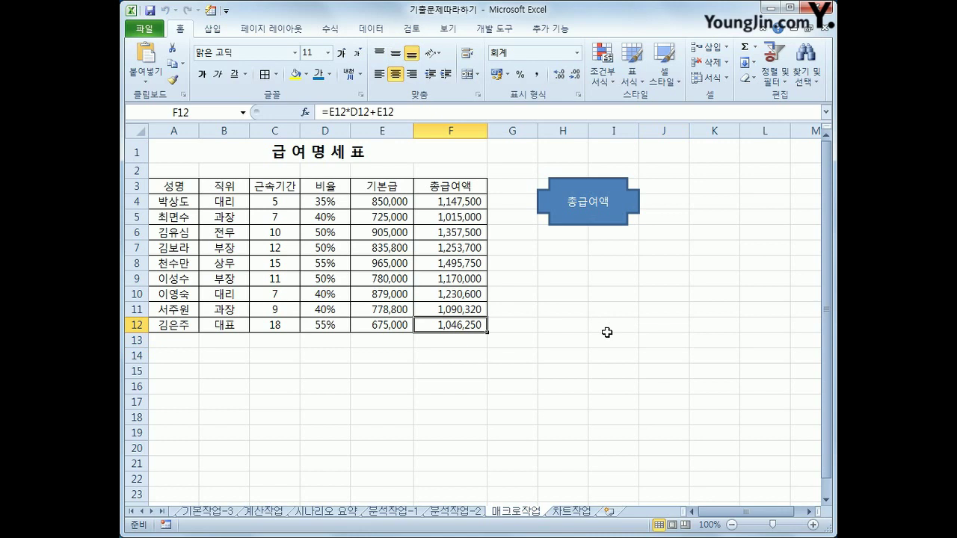
Start recording a new macro named 서식
{"action": "left_click", "coordinate": [494, 29]}
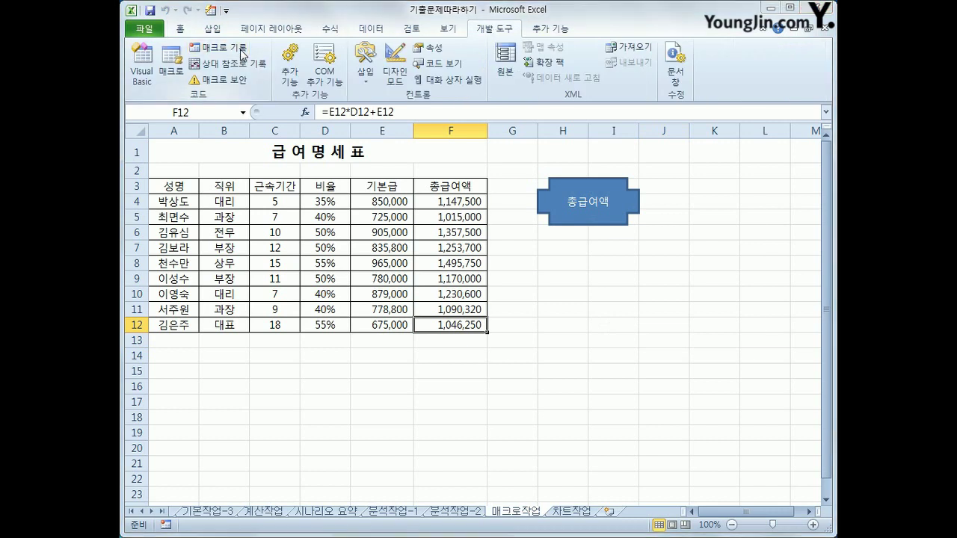
{"action": "left_click", "coordinate": [240, 49]}
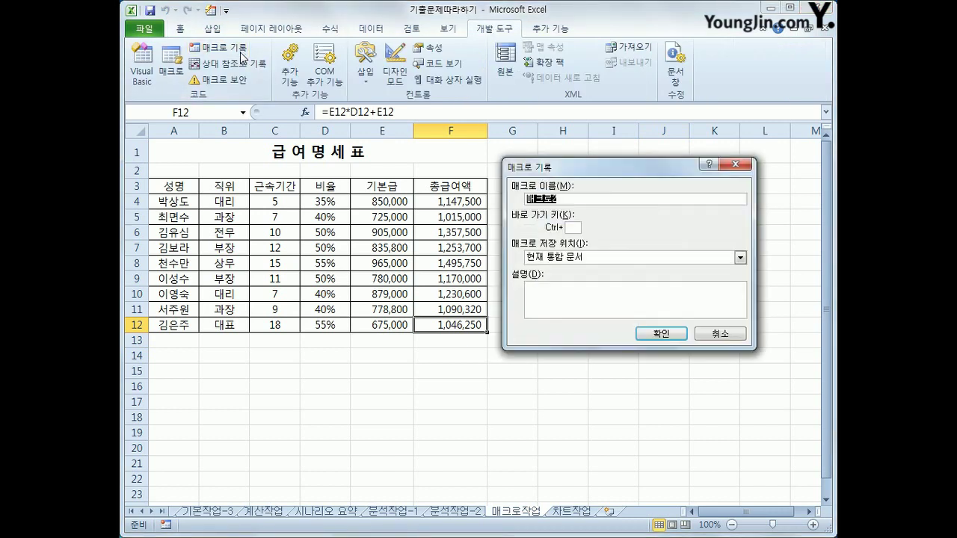
{"action": "type", "text": "서식"}
{"action": "left_click", "coordinate": [658, 335]}
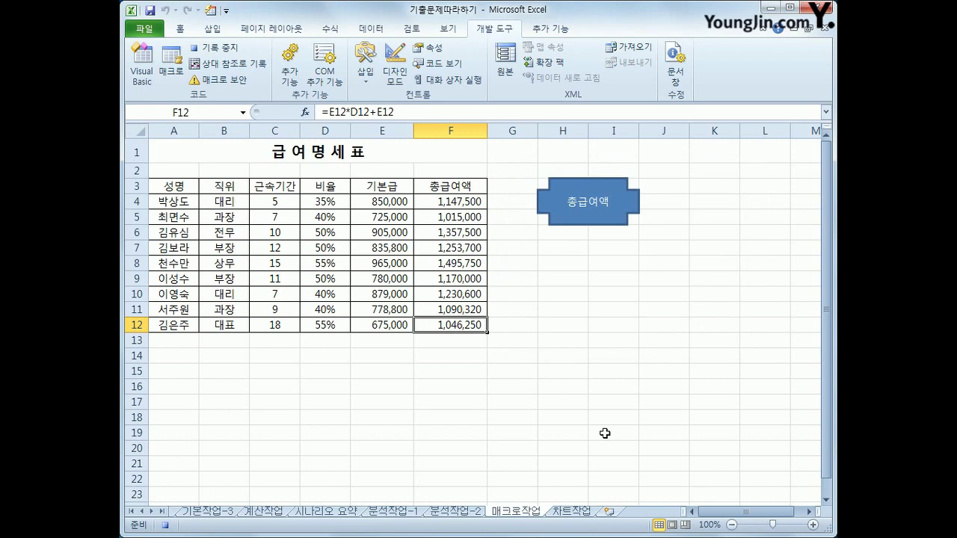
Give header row A3:F3 blue text and yellow fill, then stop recording
{"action": "left_click_drag", "start_coordinate": [184, 187], "coordinate": [449, 193]}
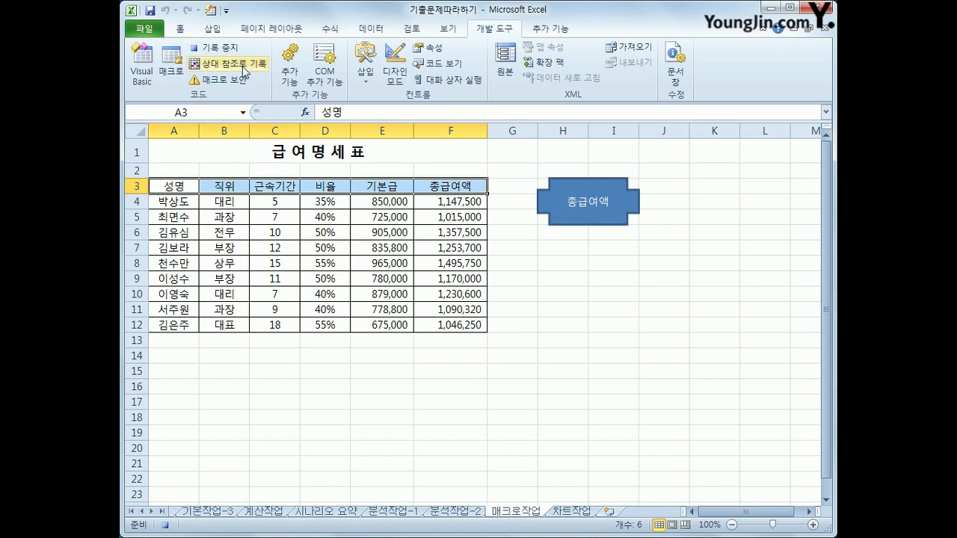
{"action": "left_click", "coordinate": [182, 31]}
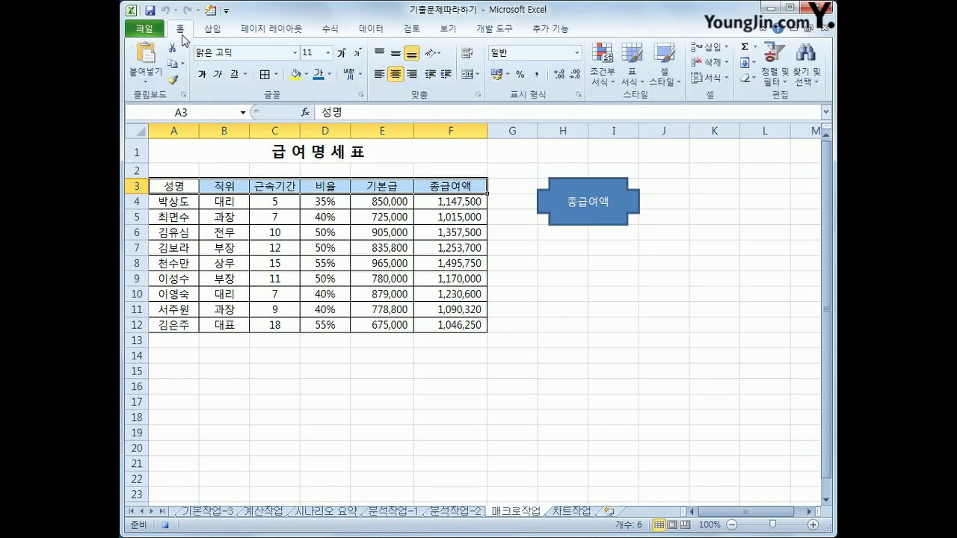
{"action": "left_click", "coordinate": [329, 74]}
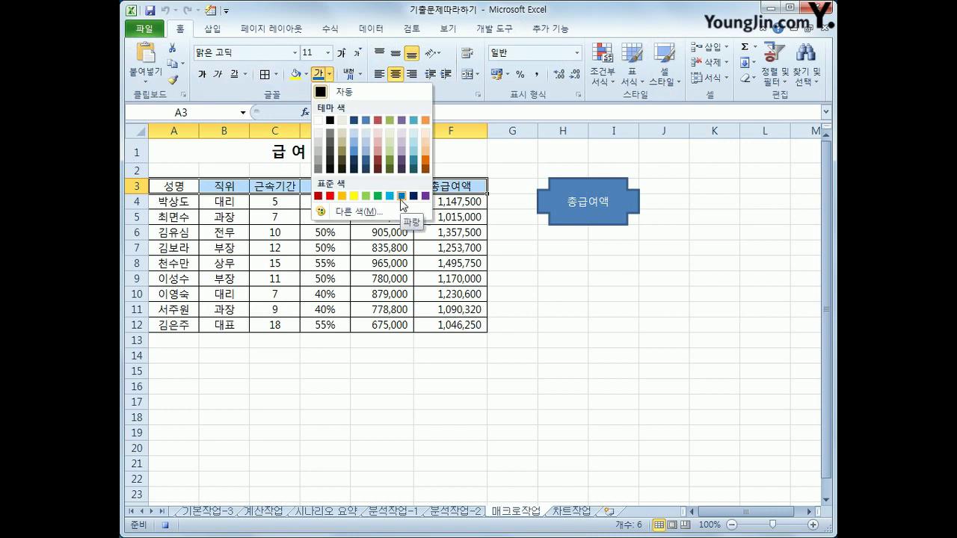
{"action": "left_click", "coordinate": [401, 196]}
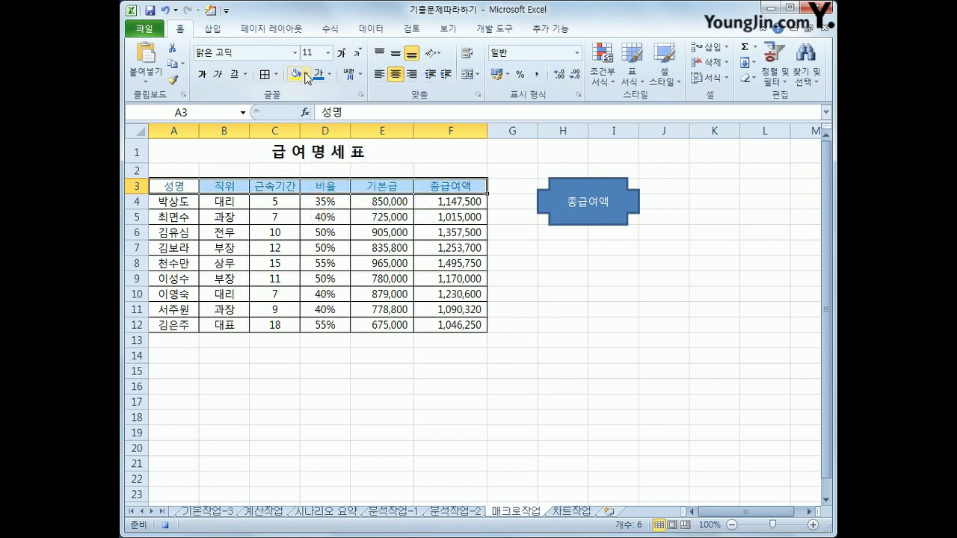
{"action": "left_click", "coordinate": [306, 74]}
{"action": "left_click", "coordinate": [329, 177]}
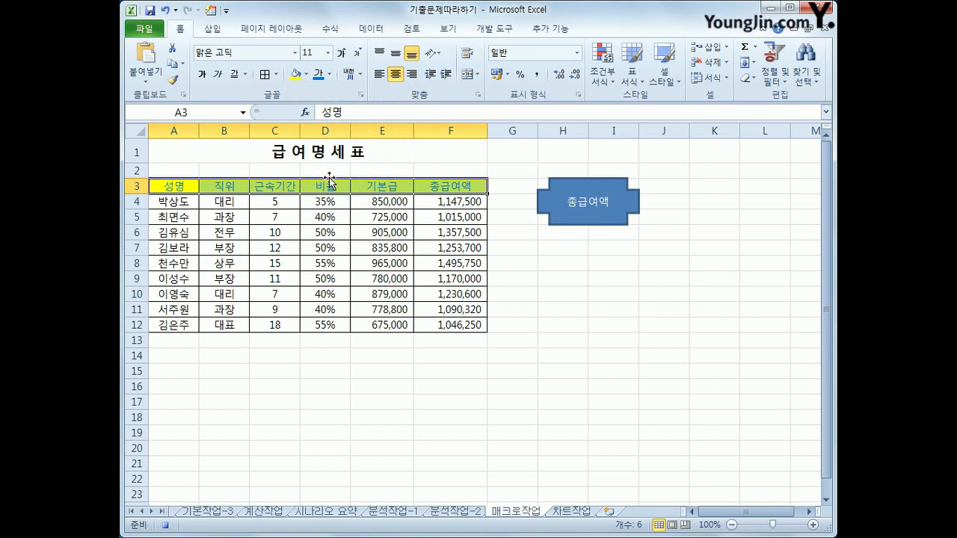
{"action": "left_click", "coordinate": [193, 186]}
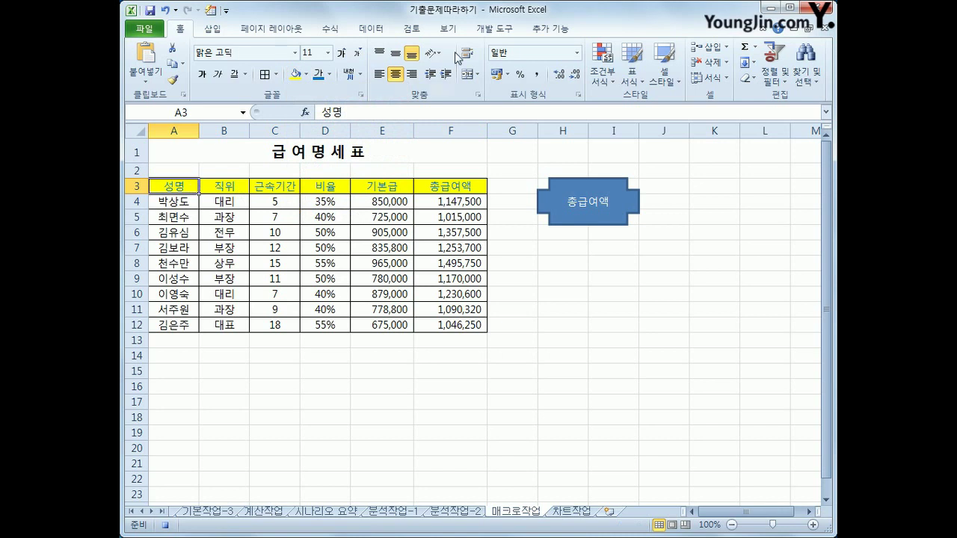
{"action": "left_click", "coordinate": [494, 29]}
{"action": "left_click", "coordinate": [229, 52]}
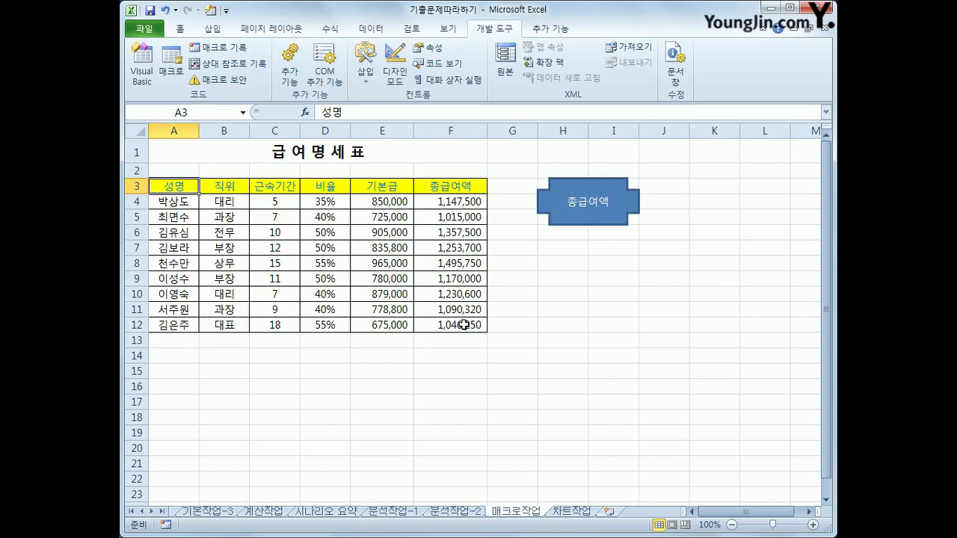
{"action": "left_click", "coordinate": [615, 306]}
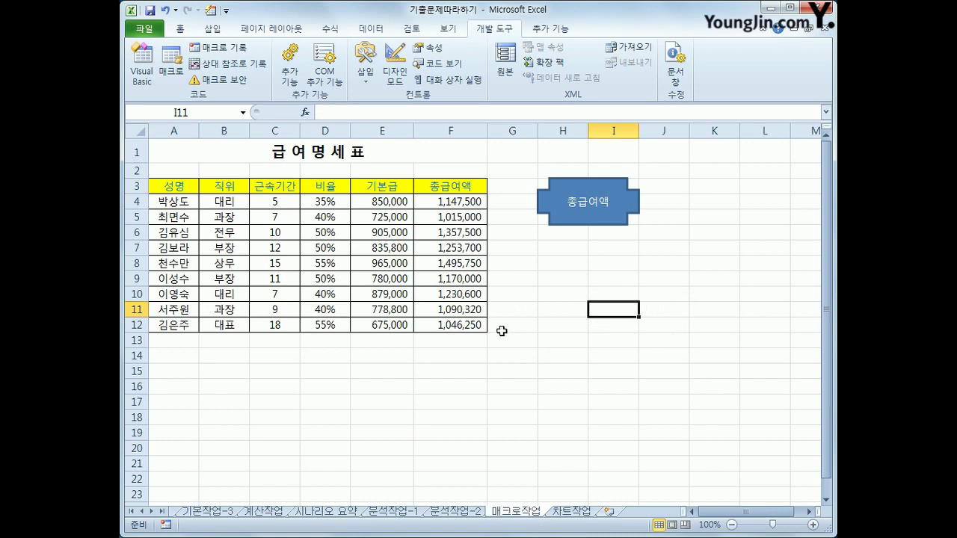
{"action": "left_click", "coordinate": [460, 326]}
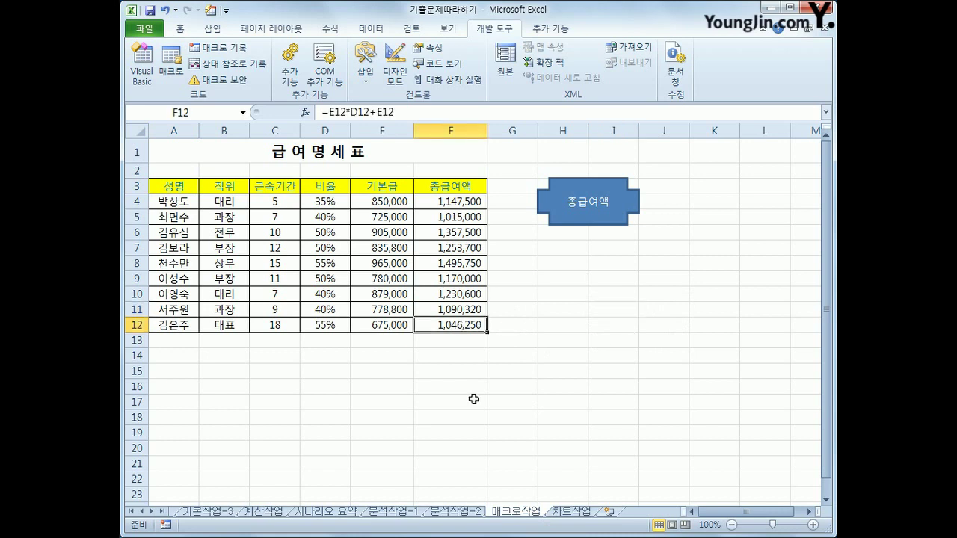
{"action": "left_click", "coordinate": [446, 202]}
{"action": "left_click_drag", "start_coordinate": [154, 186], "coordinate": [476, 183]}
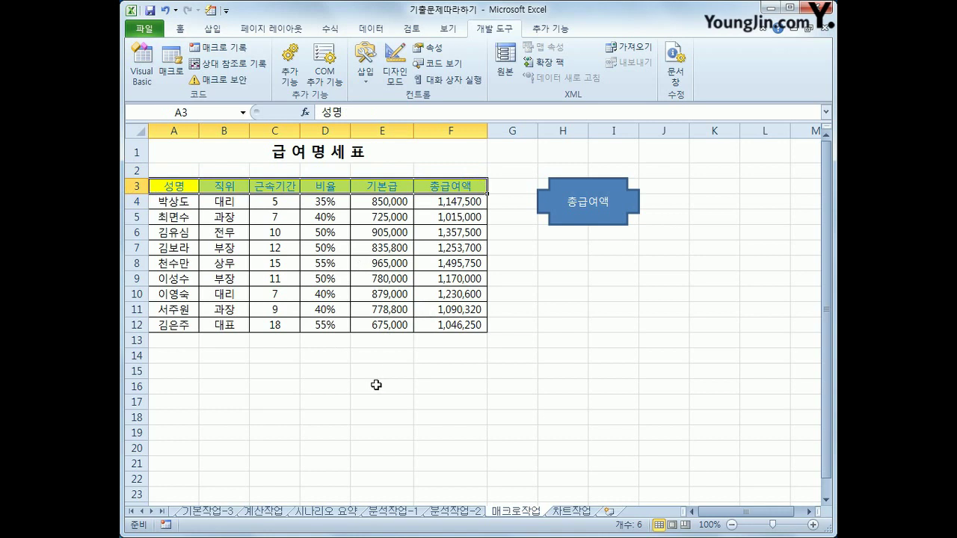
{"action": "left_click", "coordinate": [476, 385]}
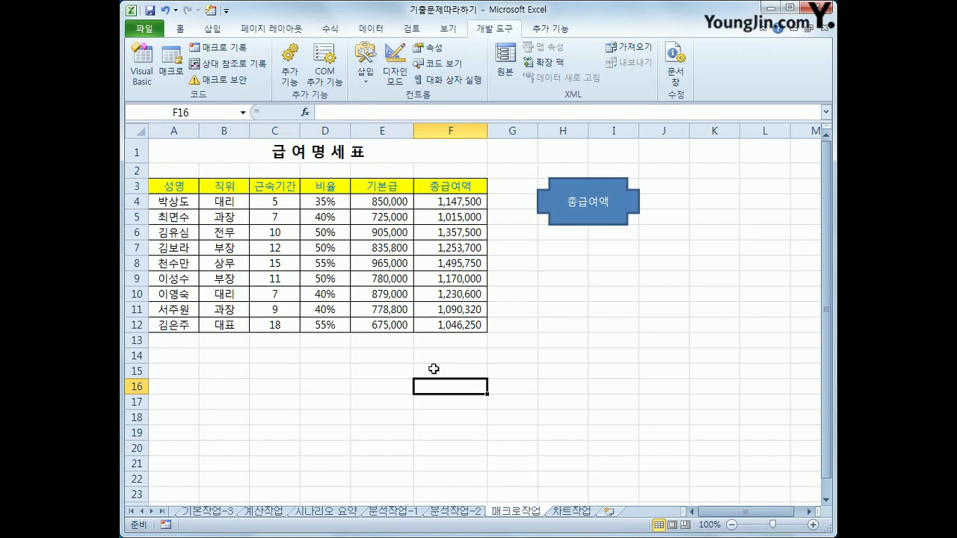
Draw a rounded rectangle below the 총급여액 shape and label it 서식
{"action": "left_click", "coordinate": [213, 28]}
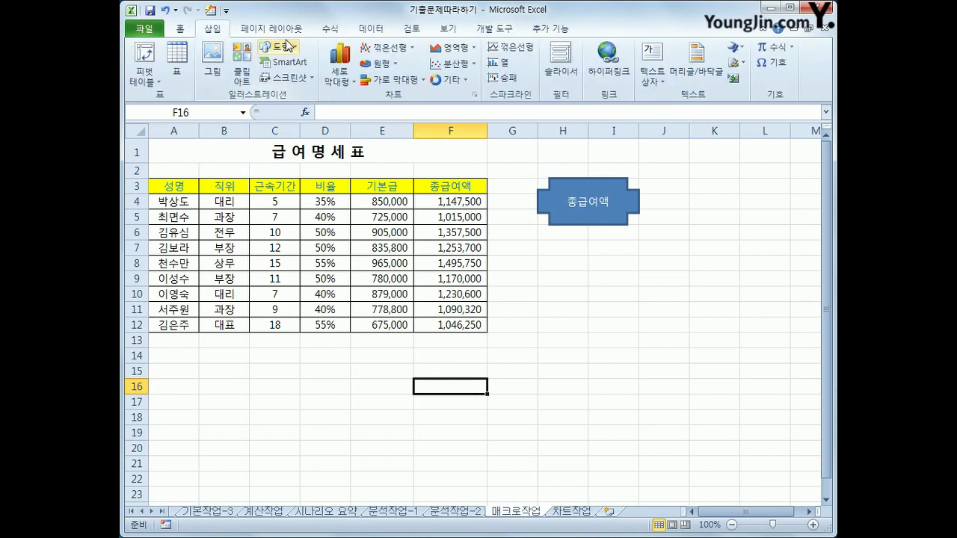
{"action": "left_click", "coordinate": [280, 46]}
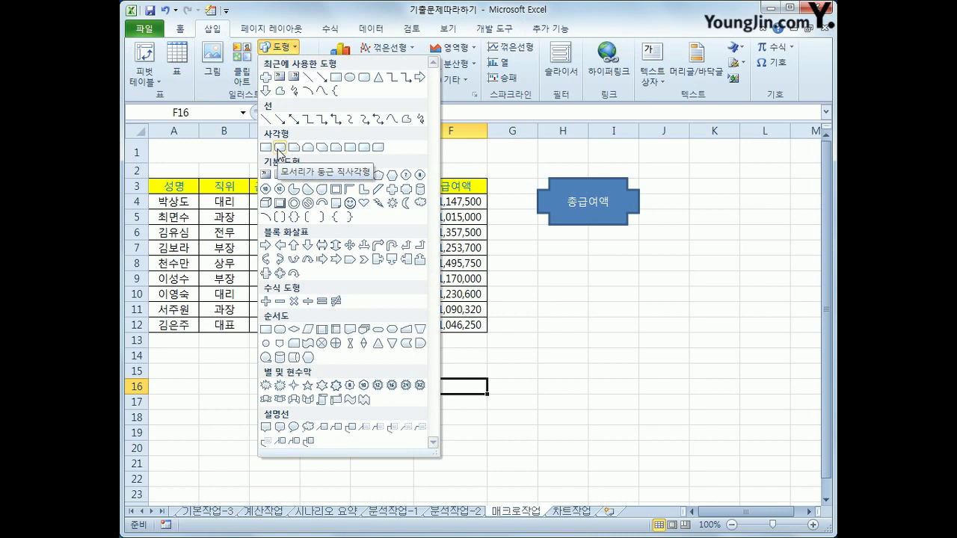
{"action": "left_click", "coordinate": [279, 149]}
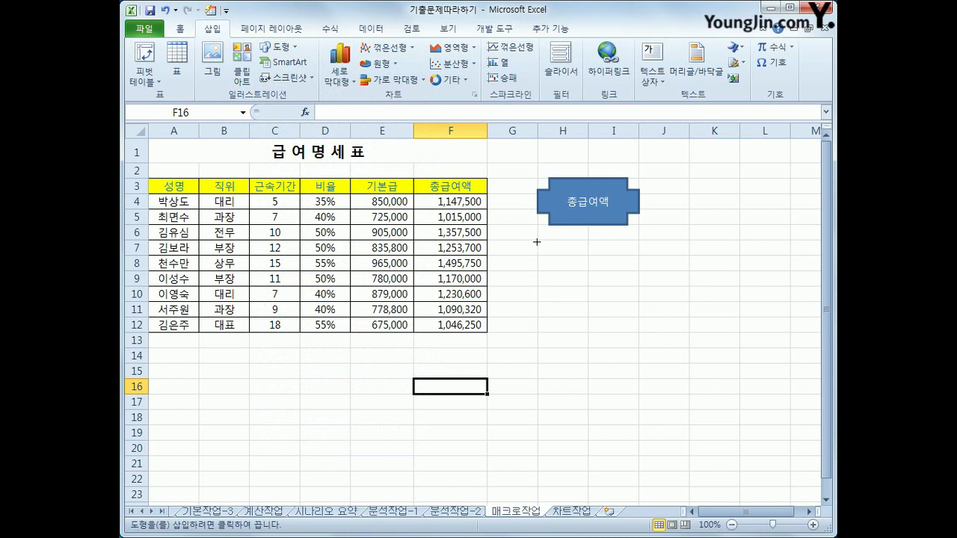
{"action": "mouse_move", "coordinate": [538, 240]}
{"action": "left_mouse_down"}
{"action": "mouse_move", "coordinate": [615, 267]}
{"action": "mouse_move", "coordinate": [616, 279]}
{"action": "left_mouse_up"}
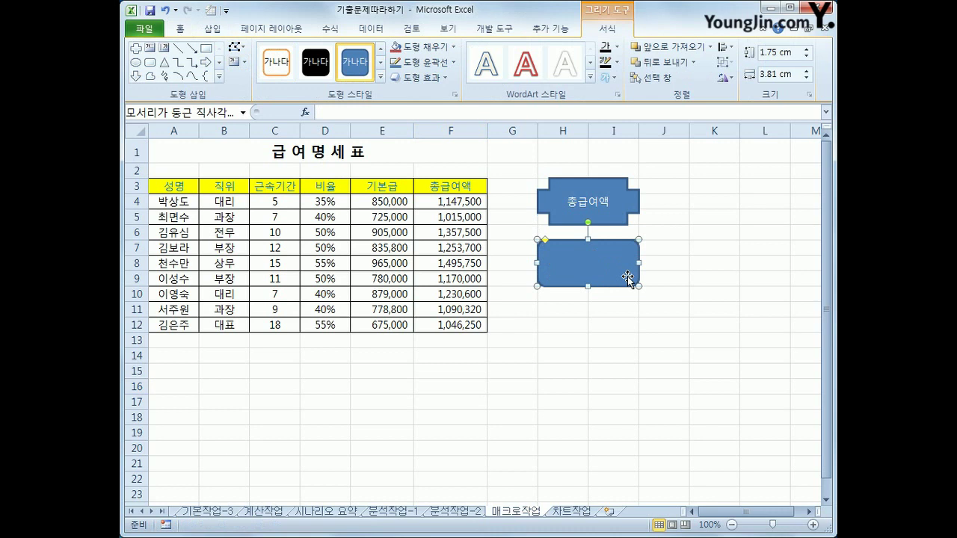
{"action": "type", "text": "서식"}
Centre the 서식 label vertically and horizontally in the rectangle
{"action": "left_click", "coordinate": [179, 29]}
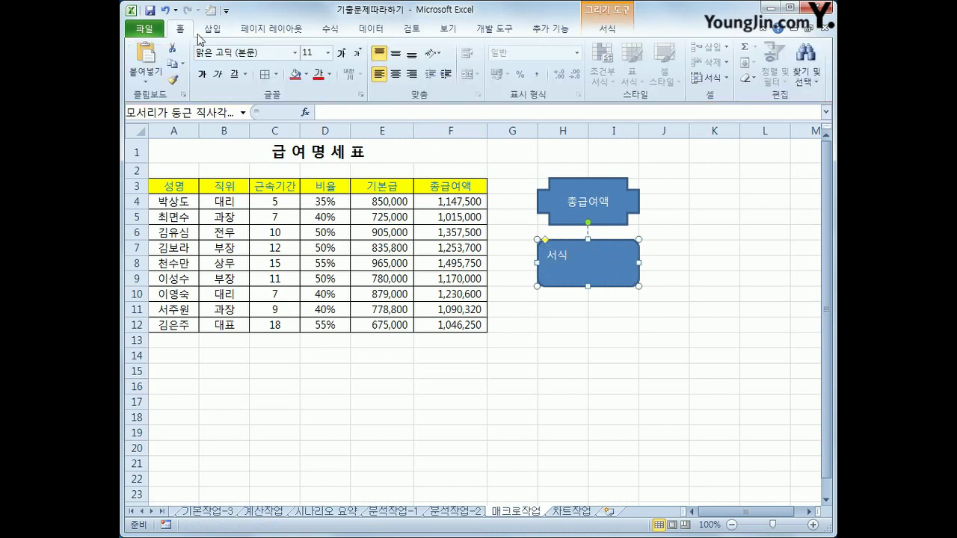
{"action": "left_click", "coordinate": [396, 53]}
{"action": "left_click", "coordinate": [397, 74]}
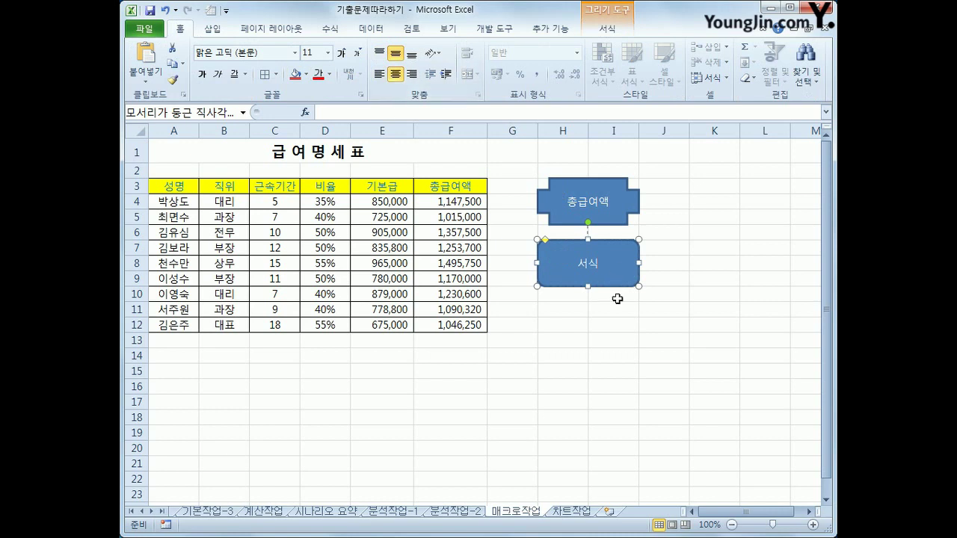
Use 매크로 지정 to attach the 서식 macro to the rounded rectangle
{"action": "right_click", "coordinate": [599, 244]}
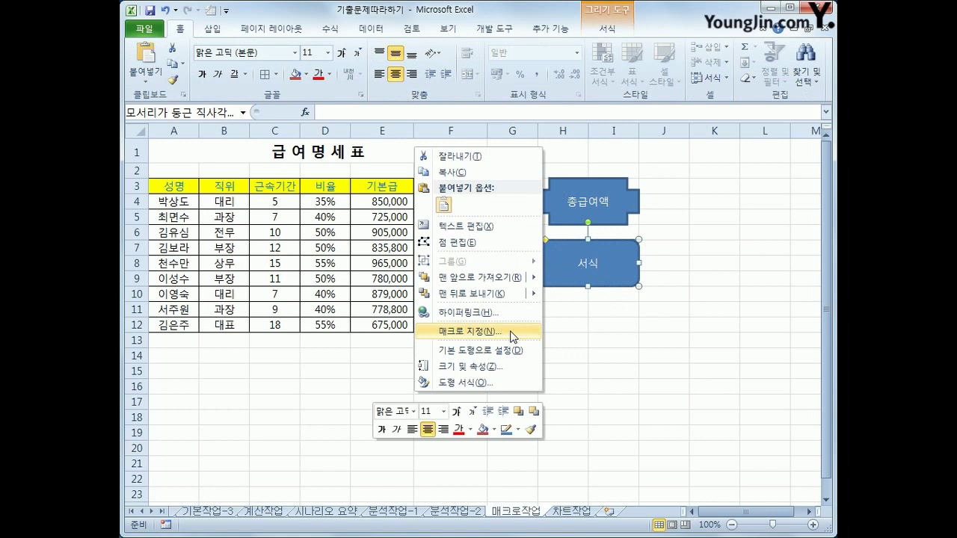
{"action": "left_click", "coordinate": [471, 331]}
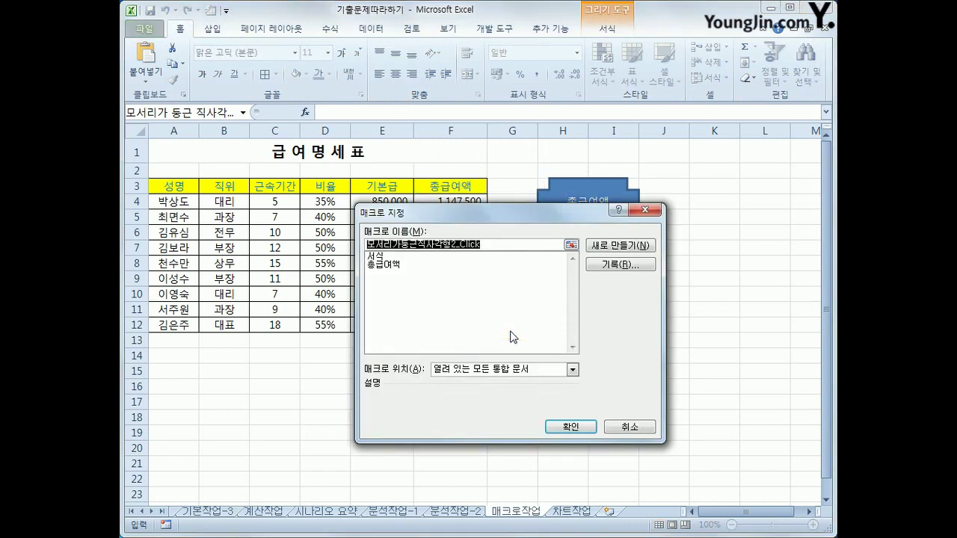
{"action": "left_click", "coordinate": [383, 256]}
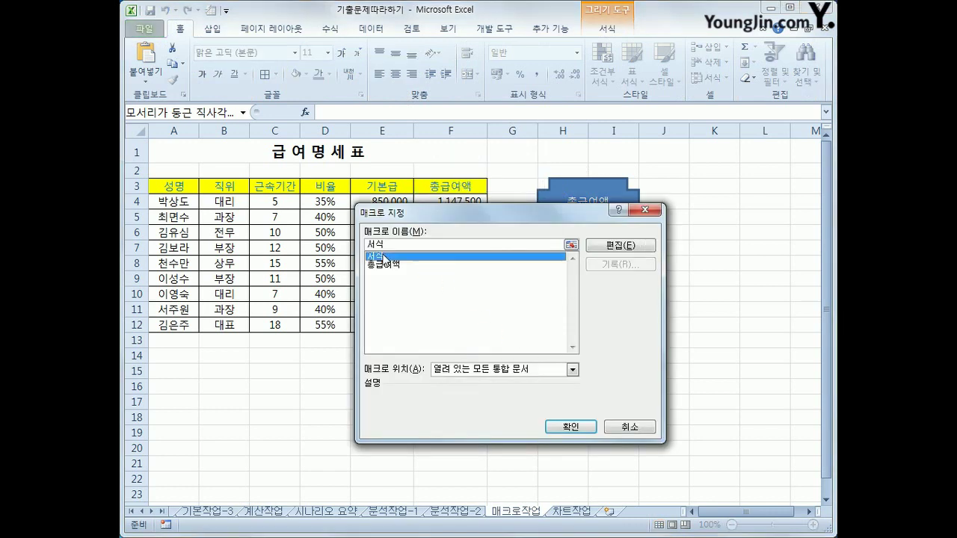
{"action": "left_click", "coordinate": [568, 426]}
{"action": "left_click", "coordinate": [654, 356]}
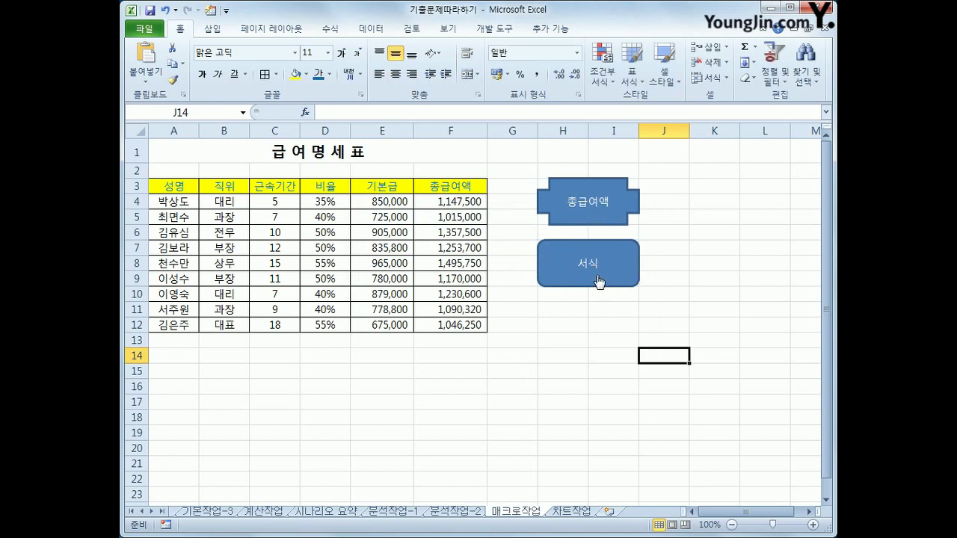
Give header row A3:F3 a dark grey fill and white font
{"action": "left_click_drag", "start_coordinate": [184, 187], "coordinate": [435, 184]}
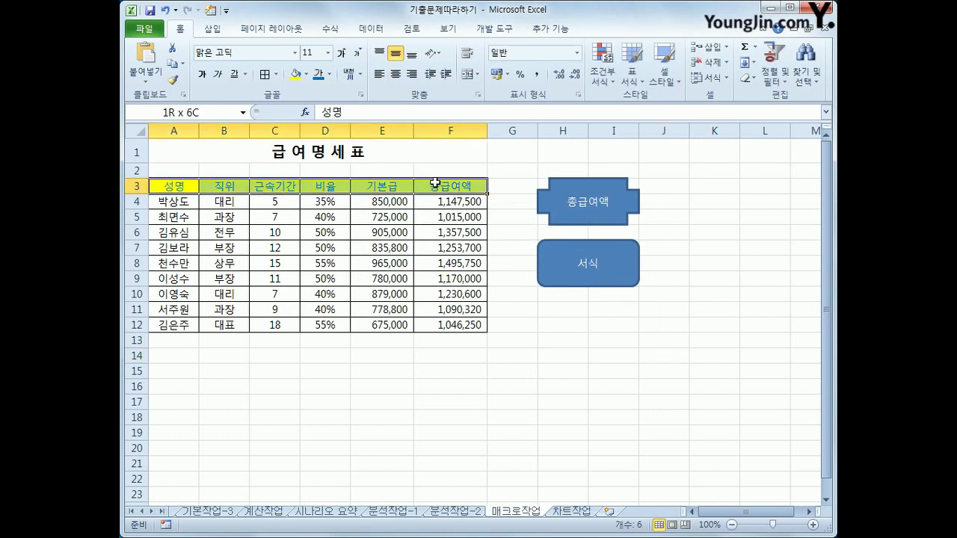
{"action": "left_click", "coordinate": [306, 74]}
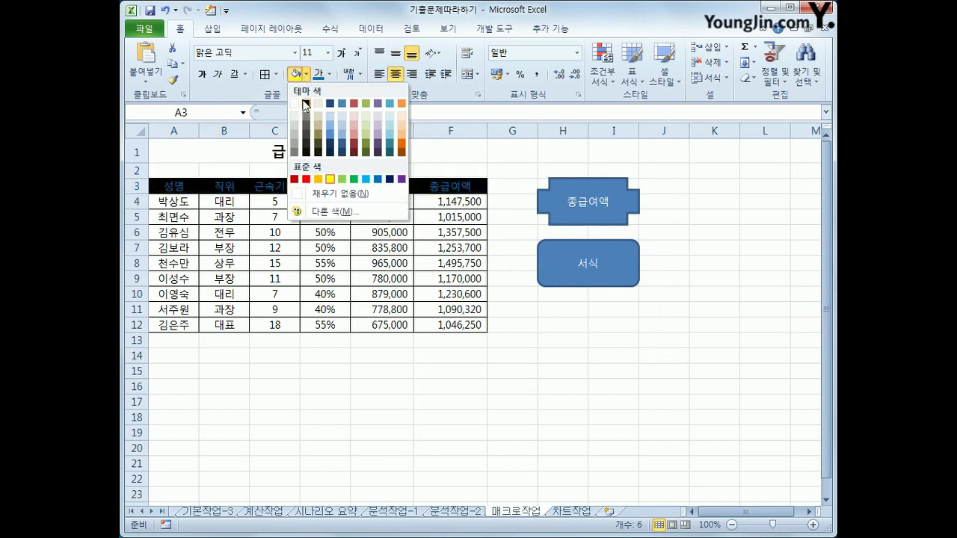
{"action": "left_click", "coordinate": [308, 127]}
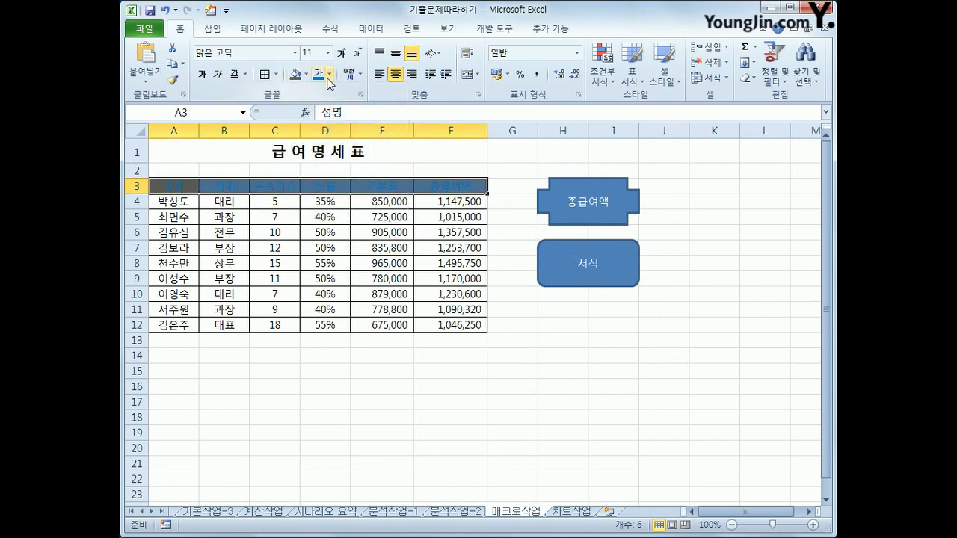
{"action": "left_click", "coordinate": [329, 74]}
{"action": "left_click", "coordinate": [319, 121]}
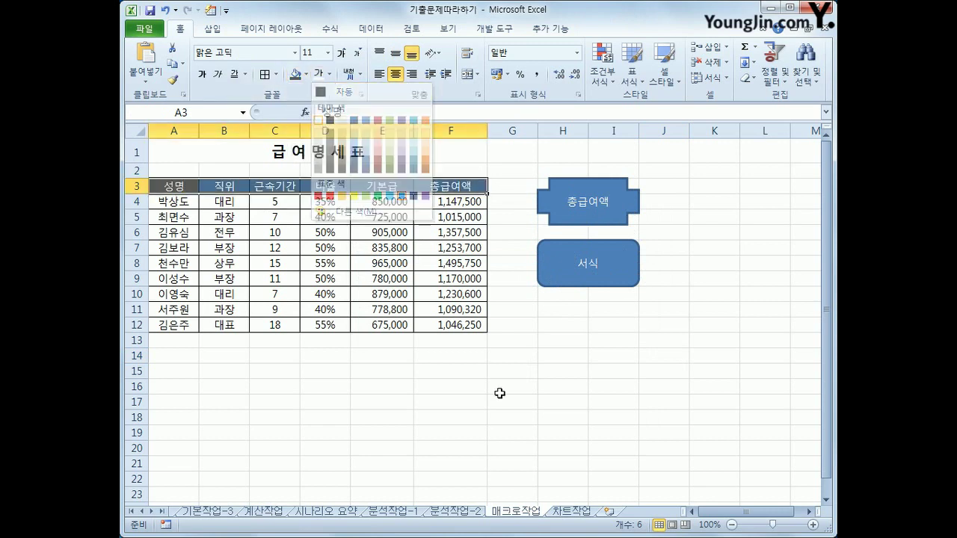
{"action": "left_click", "coordinate": [563, 416]}
Click the 서식 shape to restore the yellow header, then open the 차트작업 sheet
{"action": "left_click", "coordinate": [585, 267]}
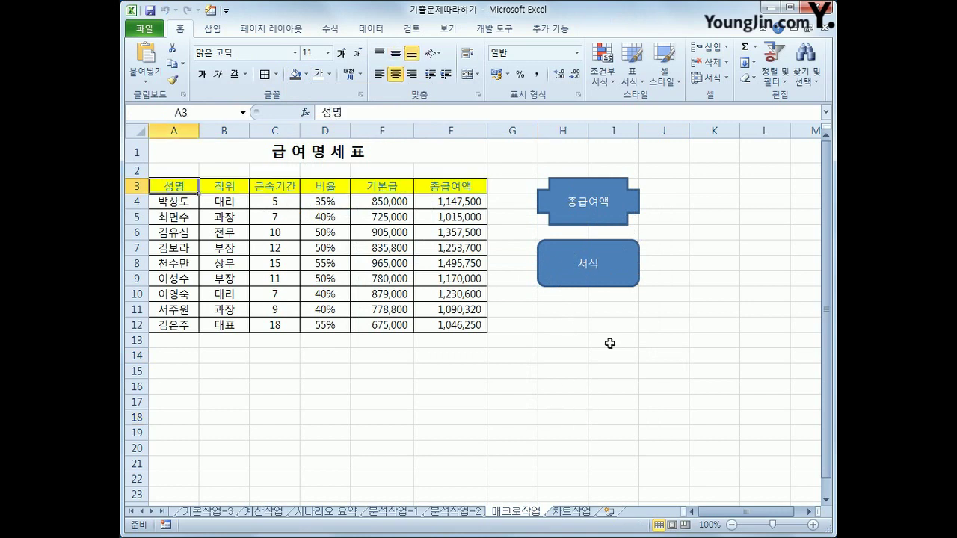
{"action": "left_click", "coordinate": [693, 387]}
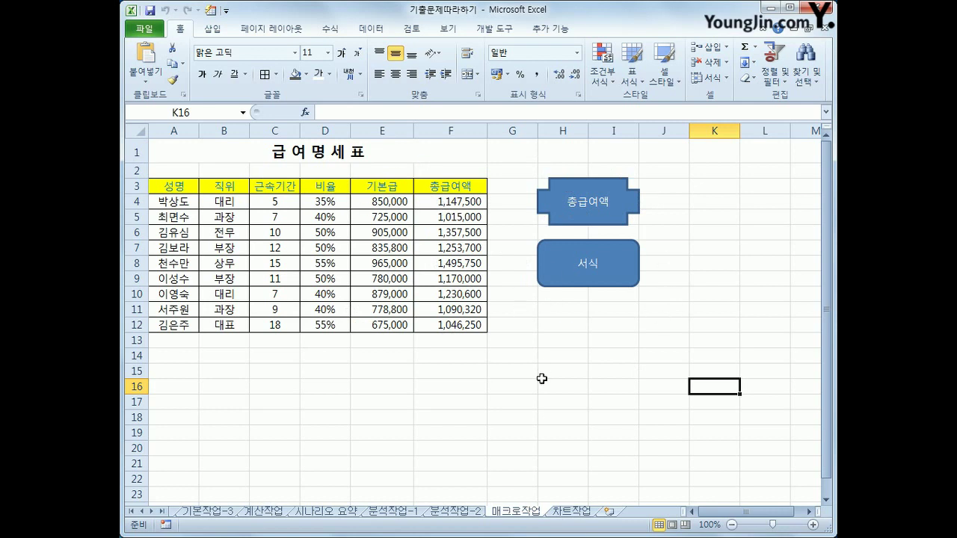
{"action": "left_click", "coordinate": [572, 512]}
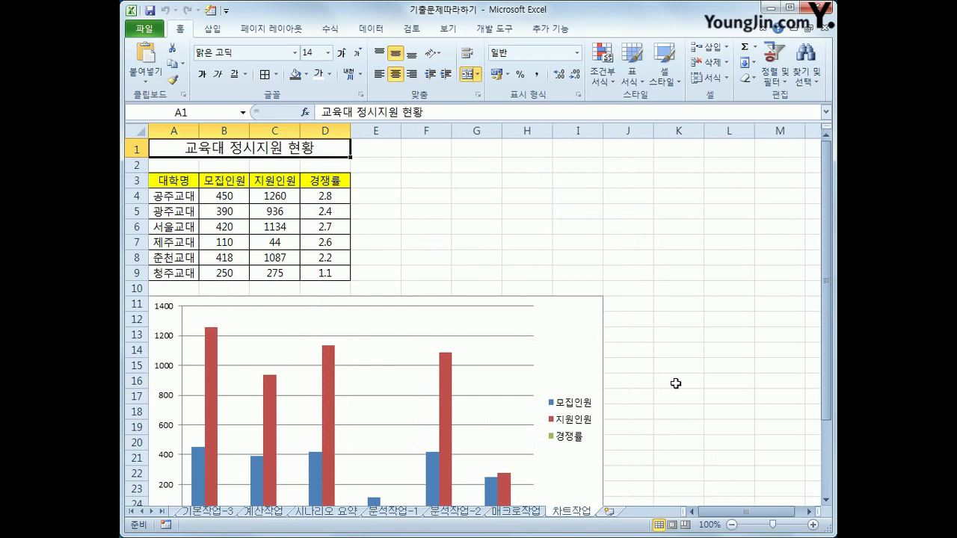
{"action": "left_click", "coordinate": [292, 211]}
{"action": "scroll", "coordinate": [342, 295], "scroll_direction": "down", "scroll_amount": 2}
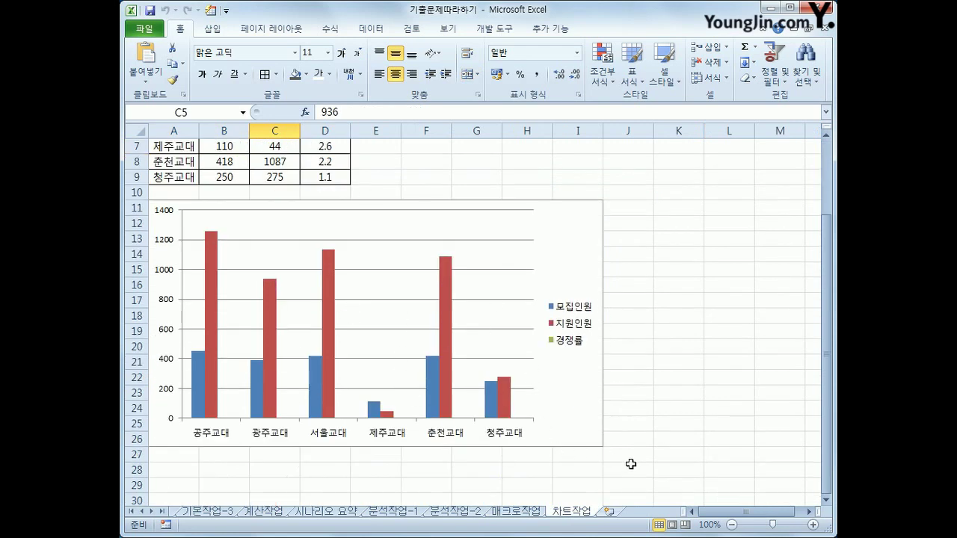
{"action": "mouse_move", "coordinate": [430, 384]}
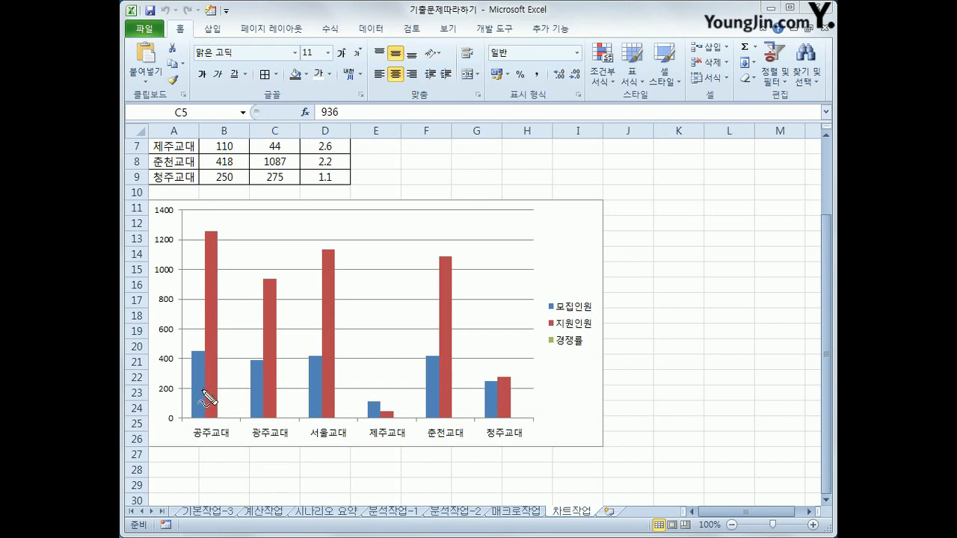
{"action": "left_click_drag", "start_coordinate": [199, 384], "coordinate": [196, 411]}
{"action": "left_click_drag", "start_coordinate": [213, 357], "coordinate": [207, 377]}
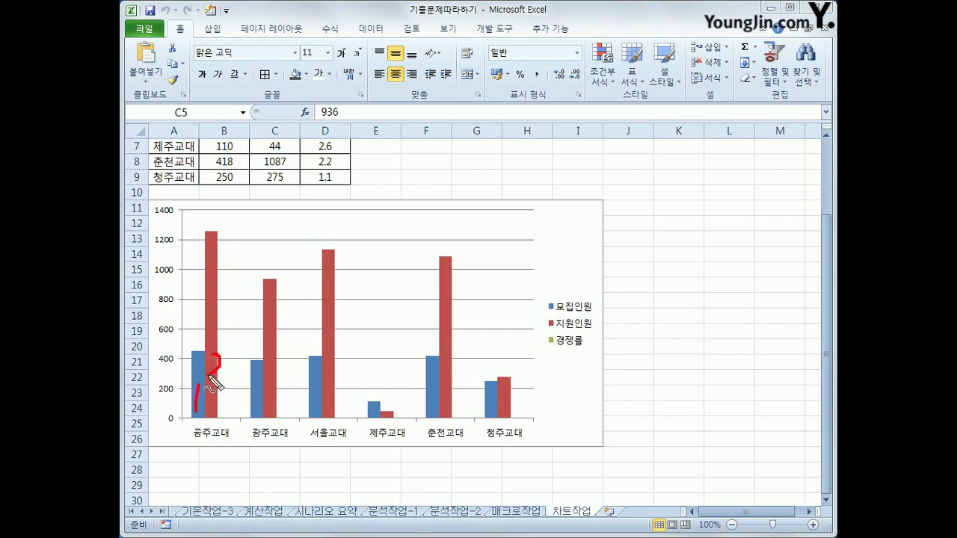
{"action": "mouse_move", "coordinate": [557, 351]}
{"action": "left_mouse_down"}
{"action": "mouse_move", "coordinate": [589, 350]}
{"action": "mouse_move", "coordinate": [562, 338]}
{"action": "mouse_move", "coordinate": [558, 352]}
{"action": "left_mouse_up"}
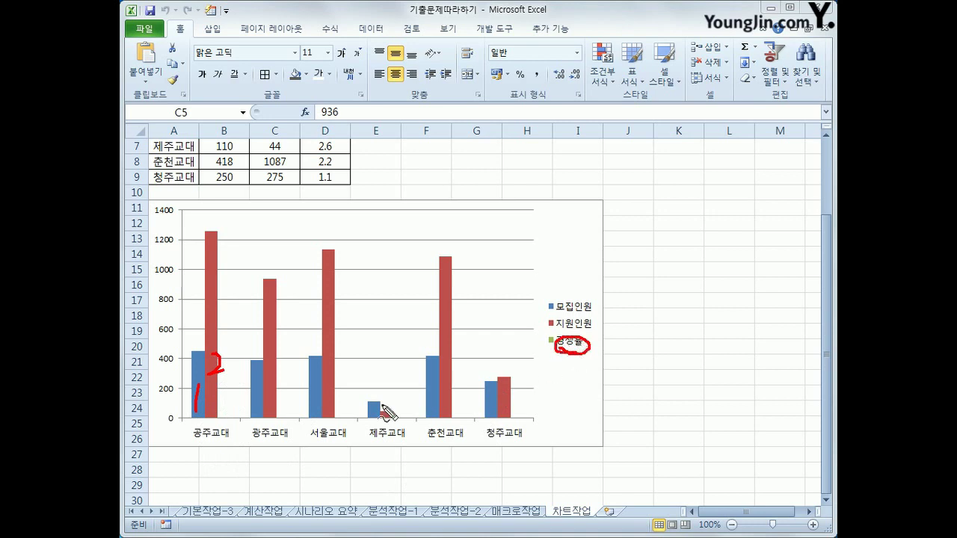
{"action": "mouse_move", "coordinate": [175, 415]}
{"action": "left_mouse_down"}
{"action": "mouse_move", "coordinate": [155, 383]}
{"action": "mouse_move", "coordinate": [166, 428]}
{"action": "mouse_move", "coordinate": [177, 421]}
{"action": "left_mouse_up"}
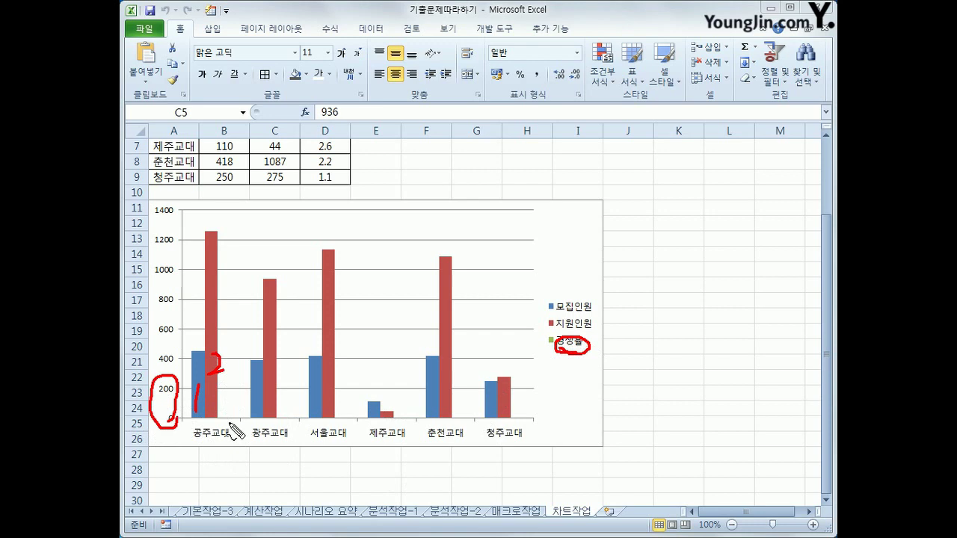
{"action": "left_click_drag", "start_coordinate": [243, 421], "coordinate": [434, 425]}
{"action": "left_click_drag", "start_coordinate": [562, 352], "coordinate": [567, 372]}
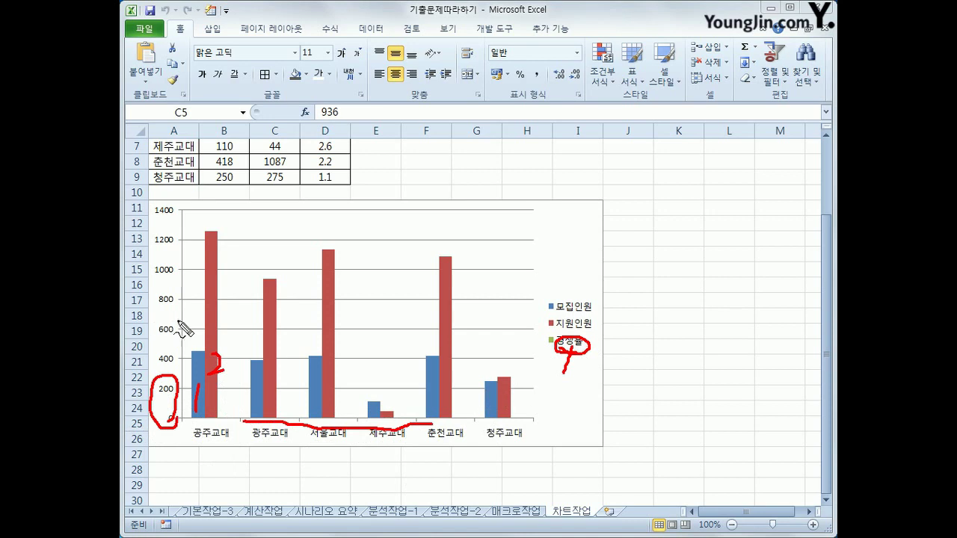
{"action": "mouse_move", "coordinate": [221, 305]}
{"action": "left_mouse_down"}
{"action": "mouse_move", "coordinate": [218, 274]}
{"action": "mouse_move", "coordinate": [223, 318]}
{"action": "left_mouse_up"}
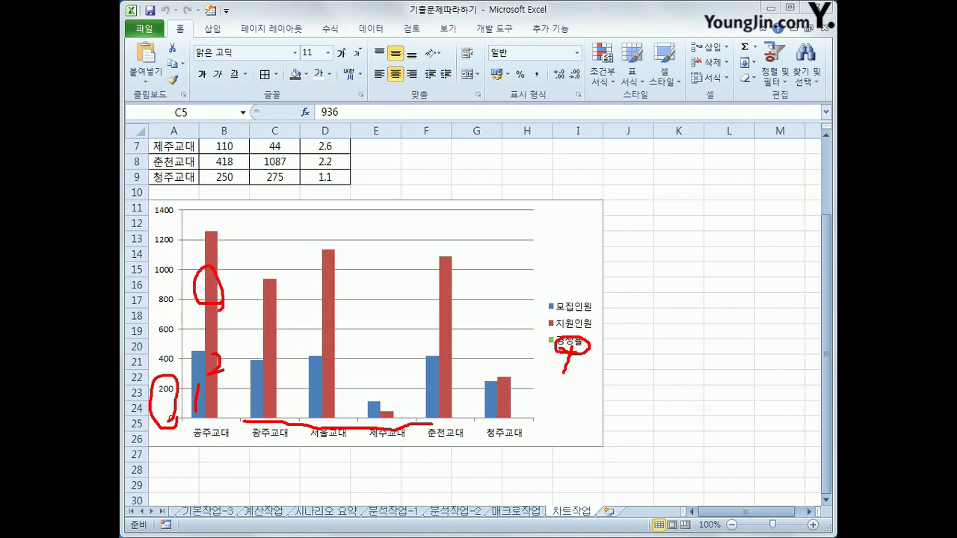
{"action": "key", "text": "Escape"}
{"action": "left_click", "coordinate": [213, 281]}
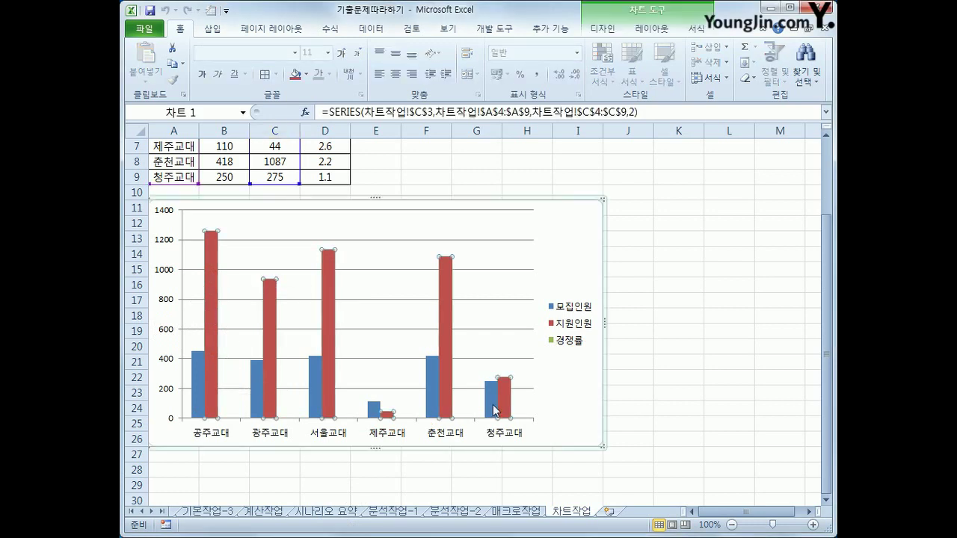
Delete the red 지원인원 series from the chart, then select the 모집인원 series
{"action": "mouse_move", "coordinate": [494, 410]}
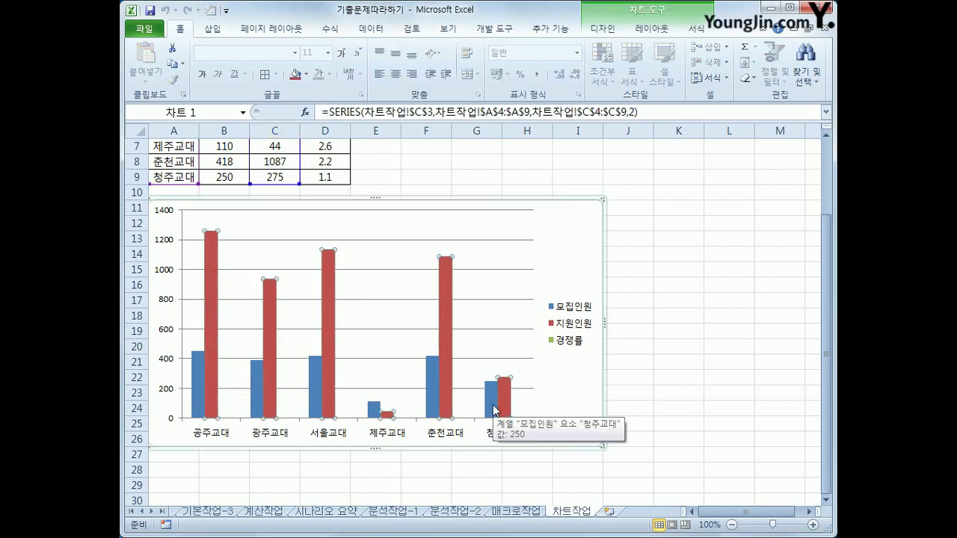
{"action": "key", "text": "Delete"}
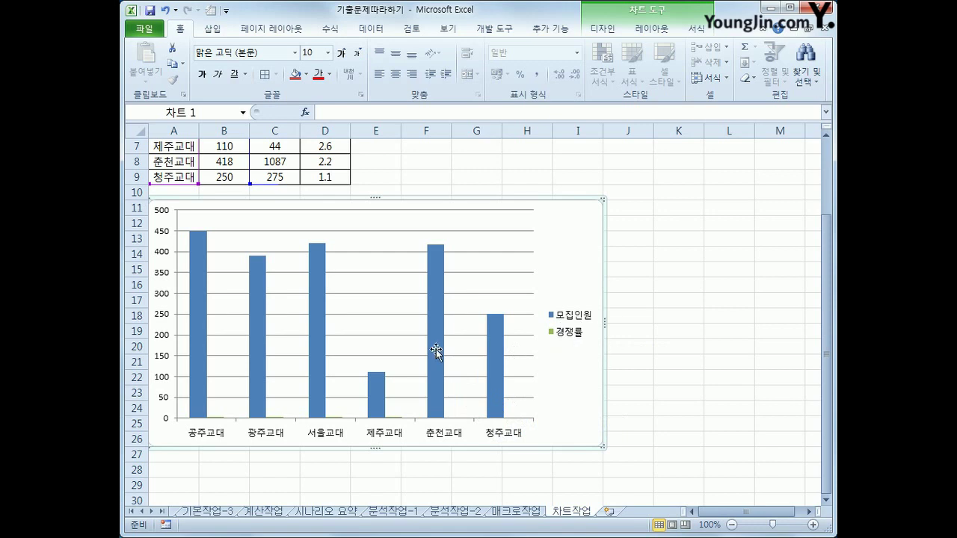
{"action": "left_click", "coordinate": [201, 276]}
{"action": "mouse_move", "coordinate": [260, 401]}
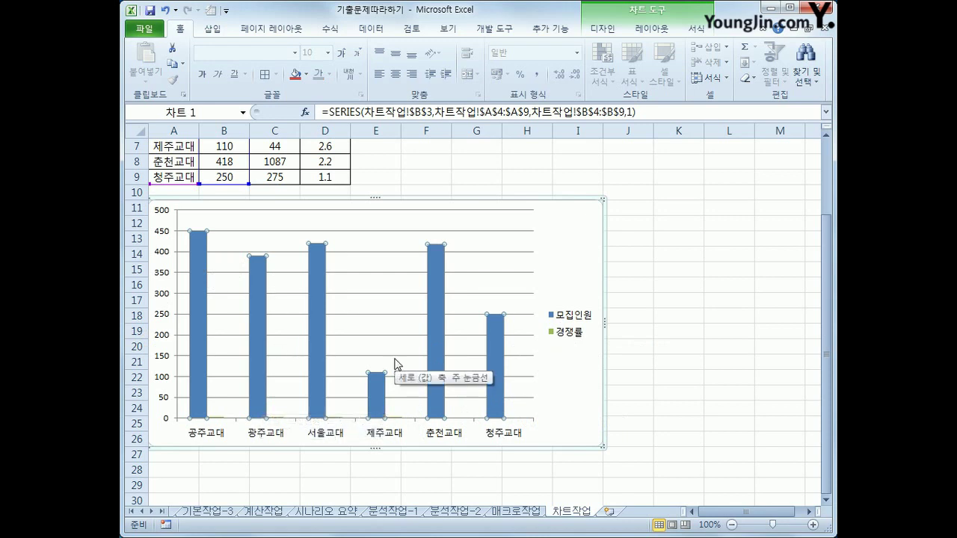
Change only the 모집인원 series to 꺾은선형 with markers (표식이 있는 꺾은선형)
{"action": "right_click", "coordinate": [204, 248]}
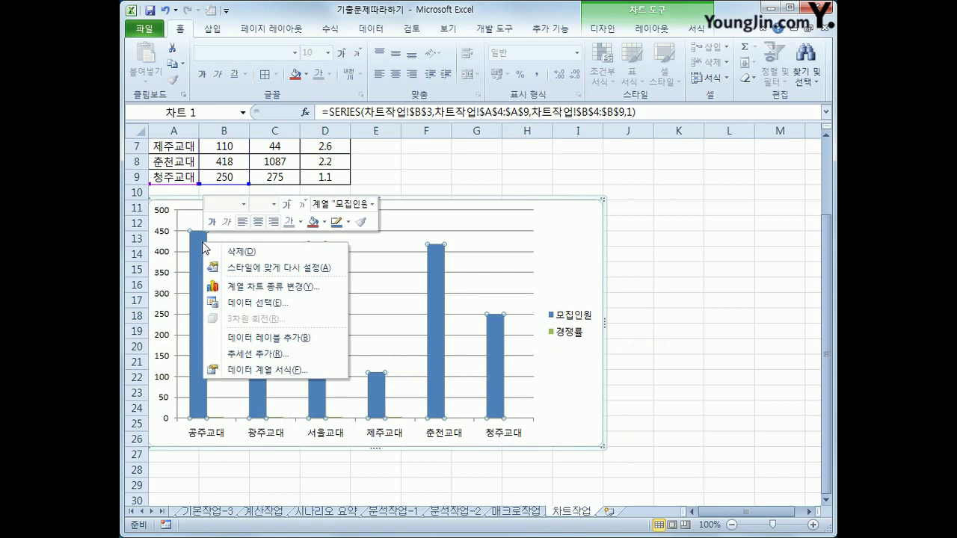
{"action": "left_click", "coordinate": [314, 288]}
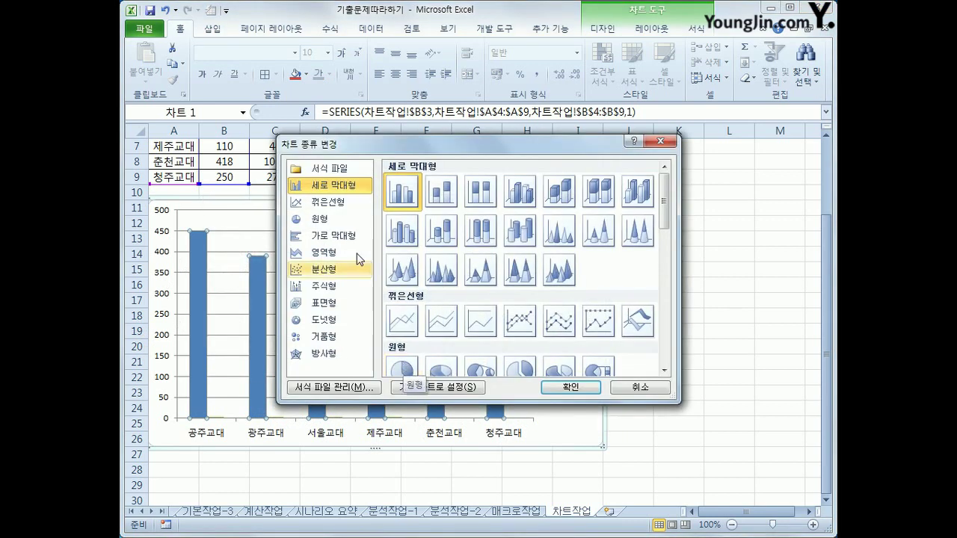
{"action": "left_click", "coordinate": [327, 208]}
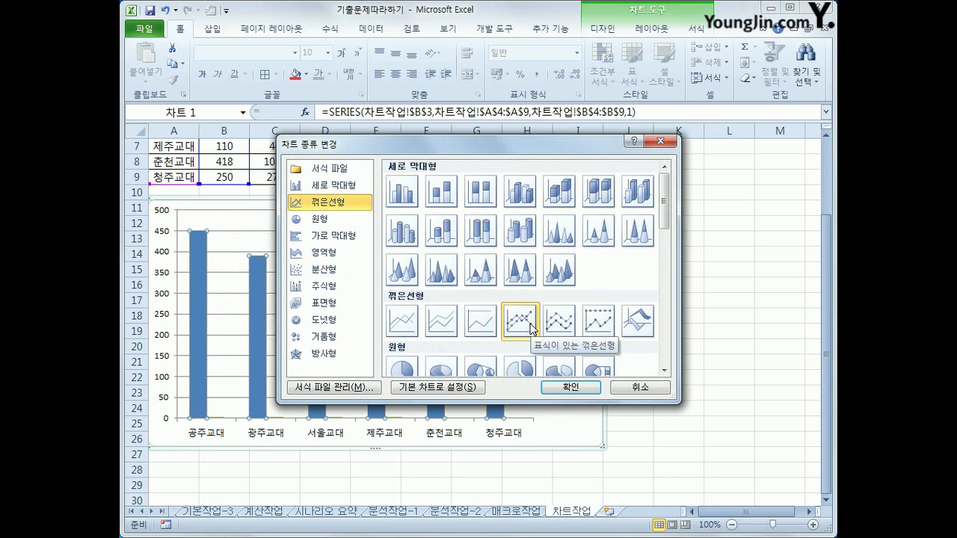
{"action": "left_click", "coordinate": [570, 388]}
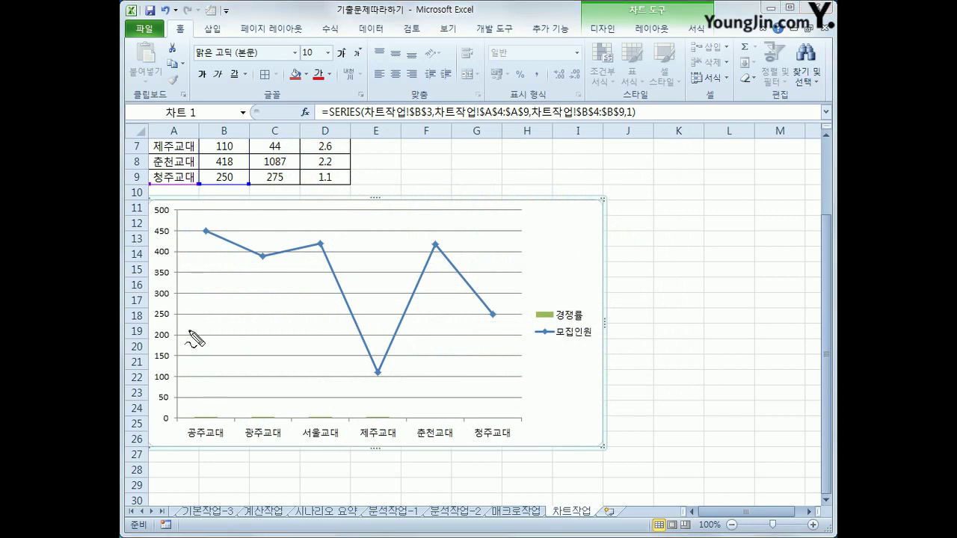
{"action": "mouse_move", "coordinate": [150, 200]}
{"action": "left_mouse_down"}
{"action": "mouse_move", "coordinate": [166, 434]}
{"action": "mouse_move", "coordinate": [191, 360]}
{"action": "mouse_move", "coordinate": [191, 226]}
{"action": "mouse_move", "coordinate": [173, 207]}
{"action": "mouse_move", "coordinate": [155, 210]}
{"action": "left_mouse_up"}
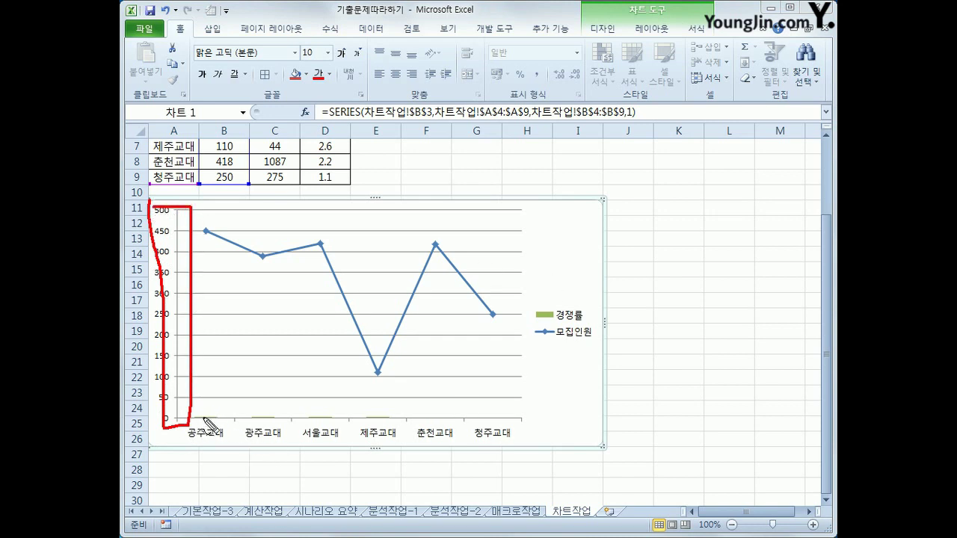
{"action": "mouse_move", "coordinate": [217, 420]}
{"action": "left_mouse_down"}
{"action": "mouse_move", "coordinate": [200, 424]}
{"action": "mouse_move", "coordinate": [221, 423]}
{"action": "left_mouse_up"}
{"action": "mouse_move", "coordinate": [275, 410]}
{"action": "left_mouse_down"}
{"action": "mouse_move", "coordinate": [278, 420]}
{"action": "mouse_move", "coordinate": [380, 425]}
{"action": "left_mouse_up"}
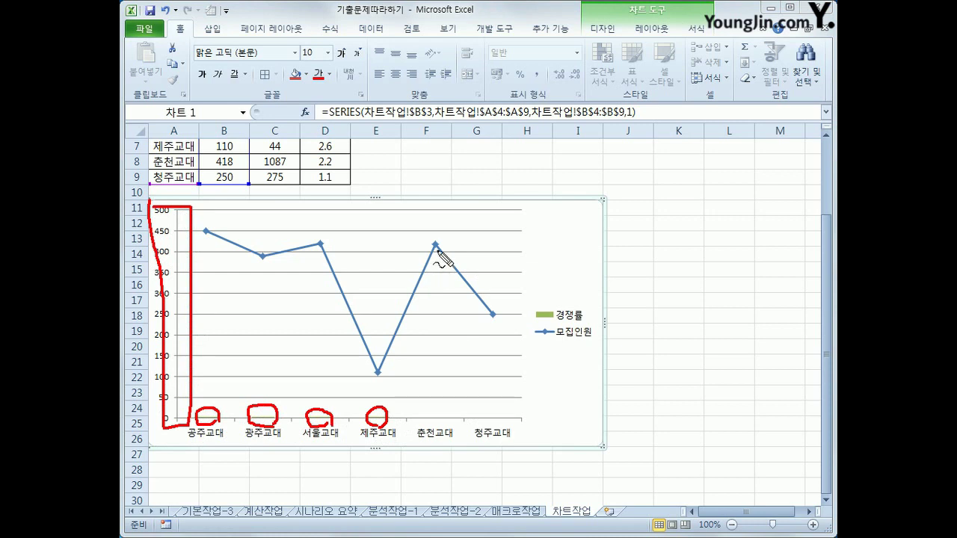
{"action": "mouse_move", "coordinate": [441, 255]}
{"action": "left_mouse_down"}
{"action": "mouse_move", "coordinate": [508, 246]}
{"action": "mouse_move", "coordinate": [514, 228]}
{"action": "mouse_move", "coordinate": [530, 420]}
{"action": "mouse_move", "coordinate": [537, 258]}
{"action": "mouse_move", "coordinate": [531, 225]}
{"action": "mouse_move", "coordinate": [514, 219]}
{"action": "left_mouse_up"}
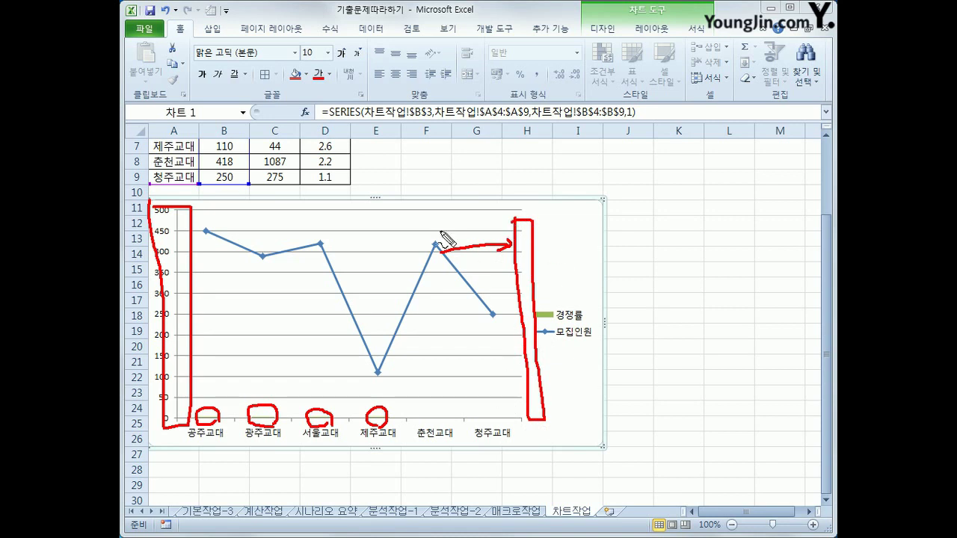
{"action": "key", "text": "Escape"}
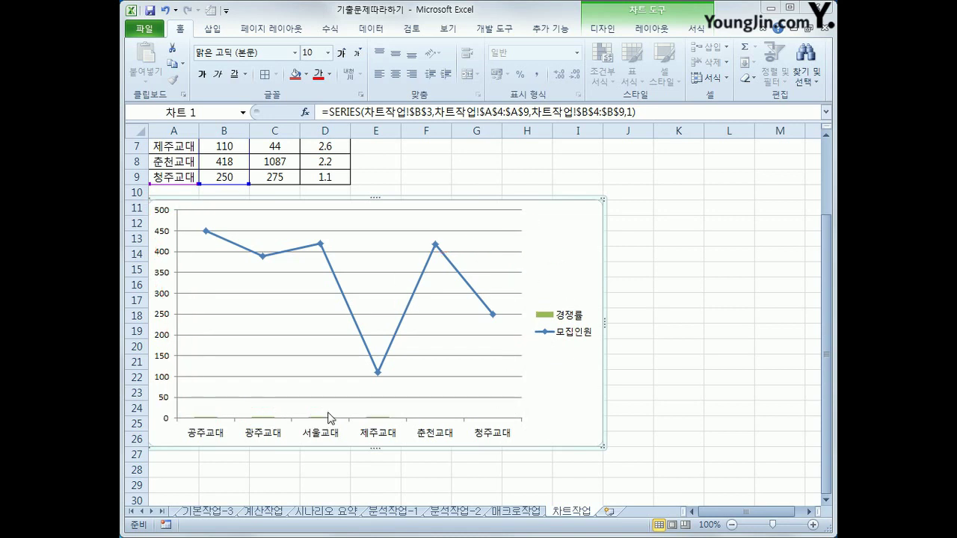
{"action": "left_click", "coordinate": [265, 260]}
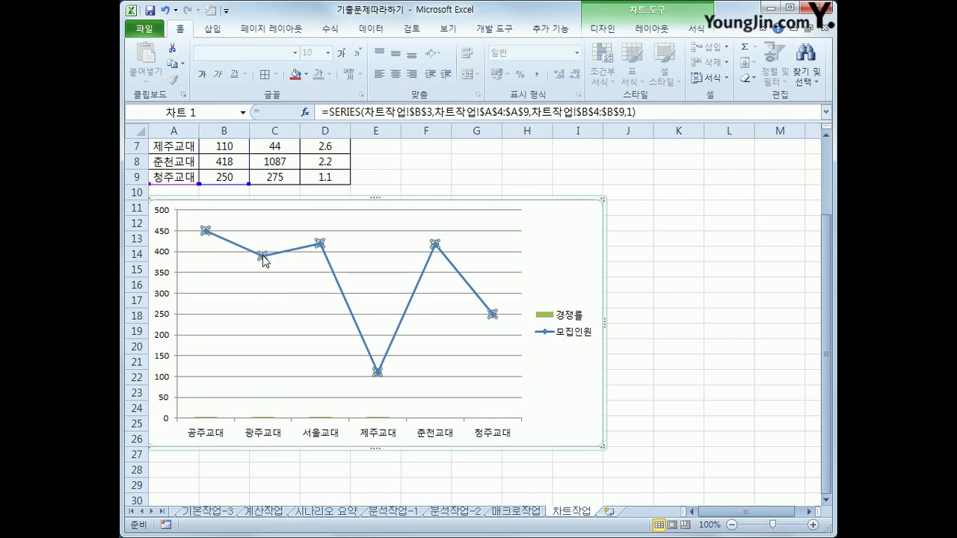
{"action": "right_click", "coordinate": [265, 259]}
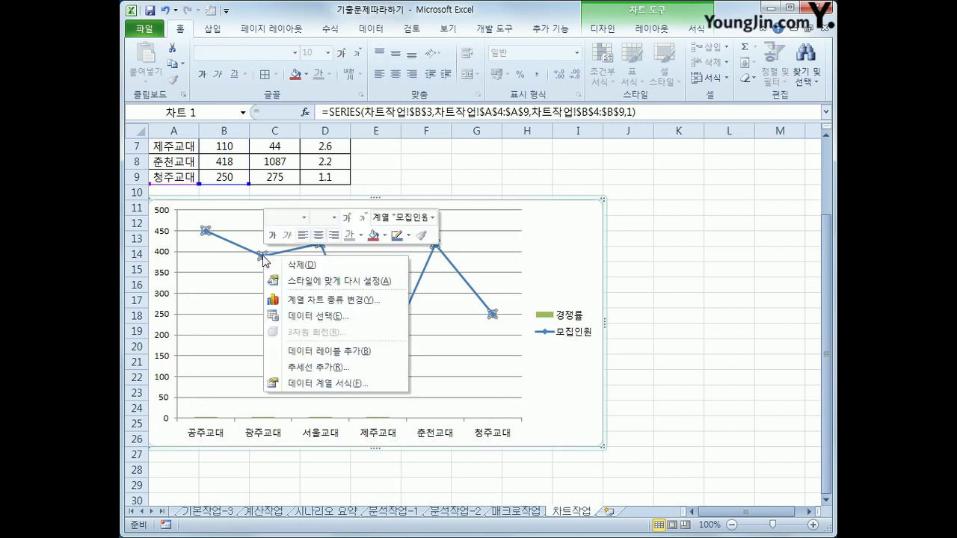
Move the 모집인원 series onto a secondary 0–500 axis, leaving 경쟁률 columns on the 0–3 scale
{"action": "left_click", "coordinate": [321, 383]}
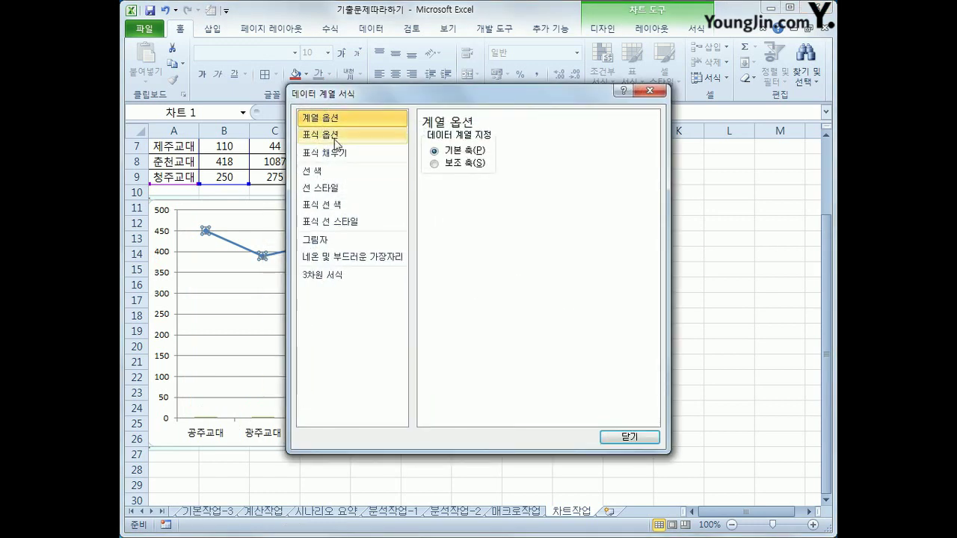
{"action": "left_click", "coordinate": [463, 163]}
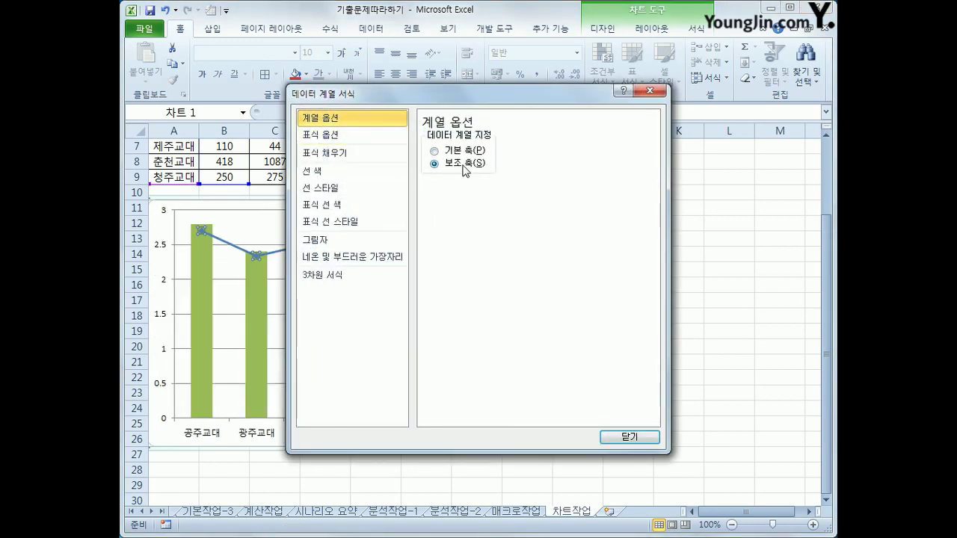
{"action": "left_click", "coordinate": [634, 438]}
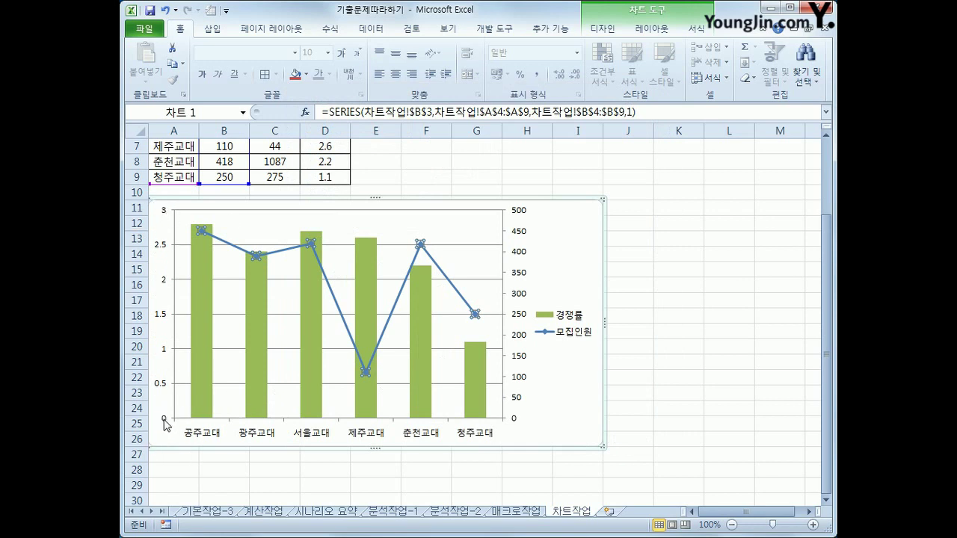
{"action": "left_click", "coordinate": [199, 273]}
{"action": "left_click", "coordinate": [261, 297]}
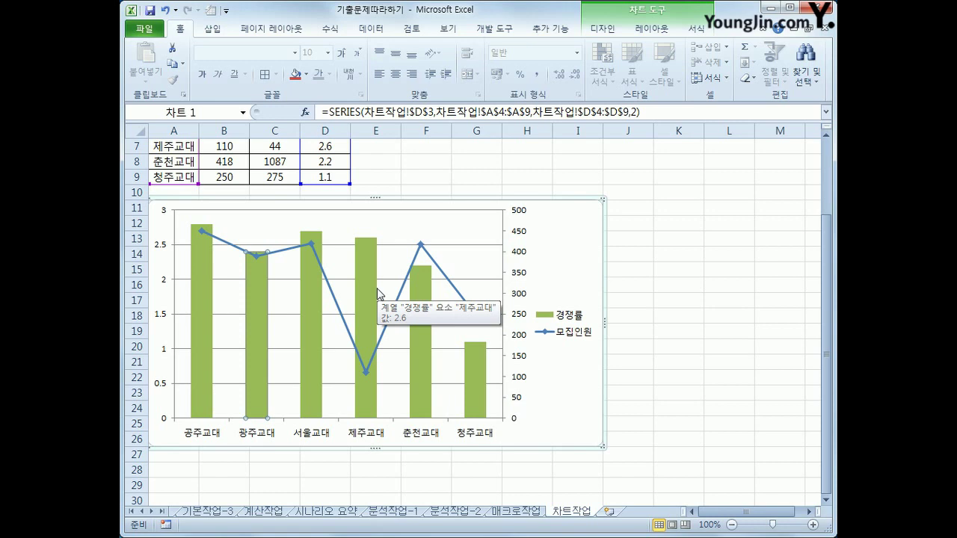
{"action": "left_click", "coordinate": [567, 268]}
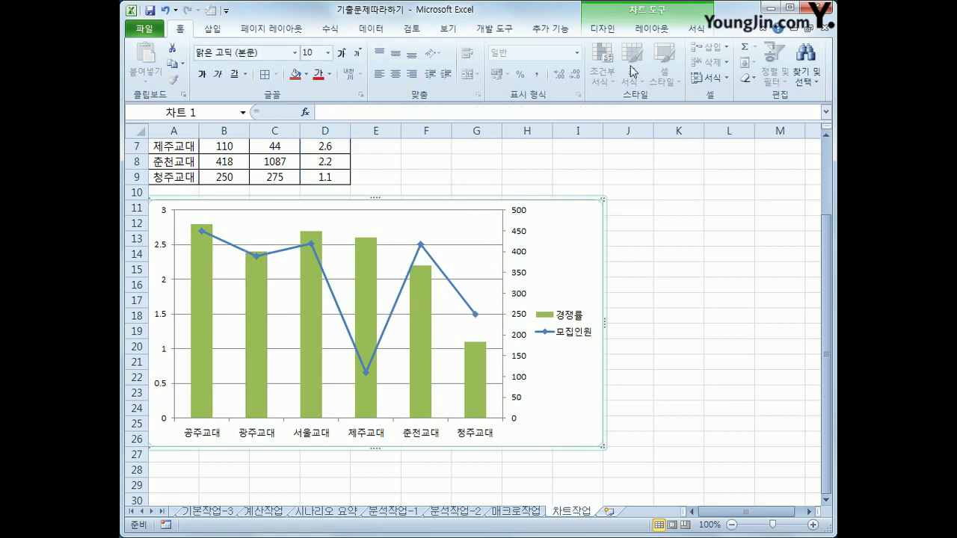
{"action": "left_click", "coordinate": [643, 13]}
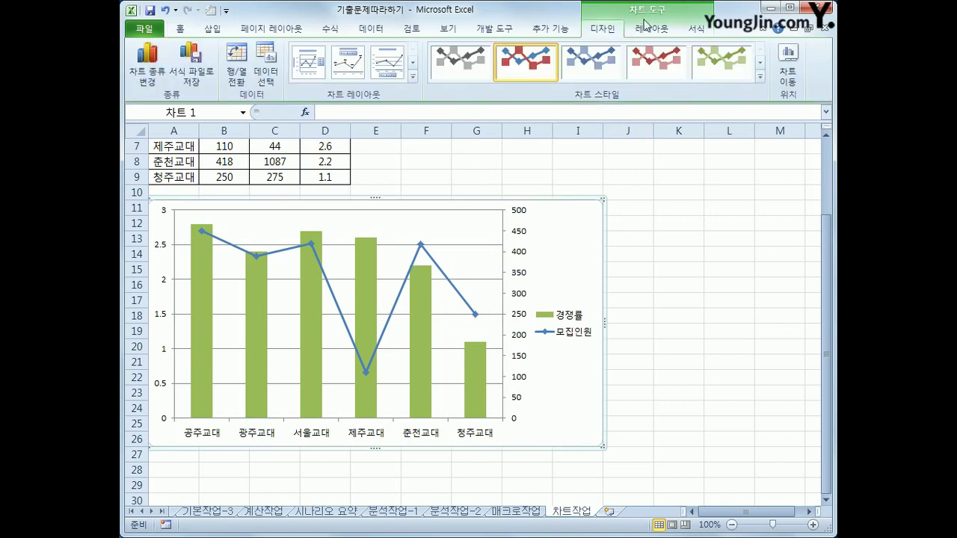
{"action": "left_click", "coordinate": [648, 30]}
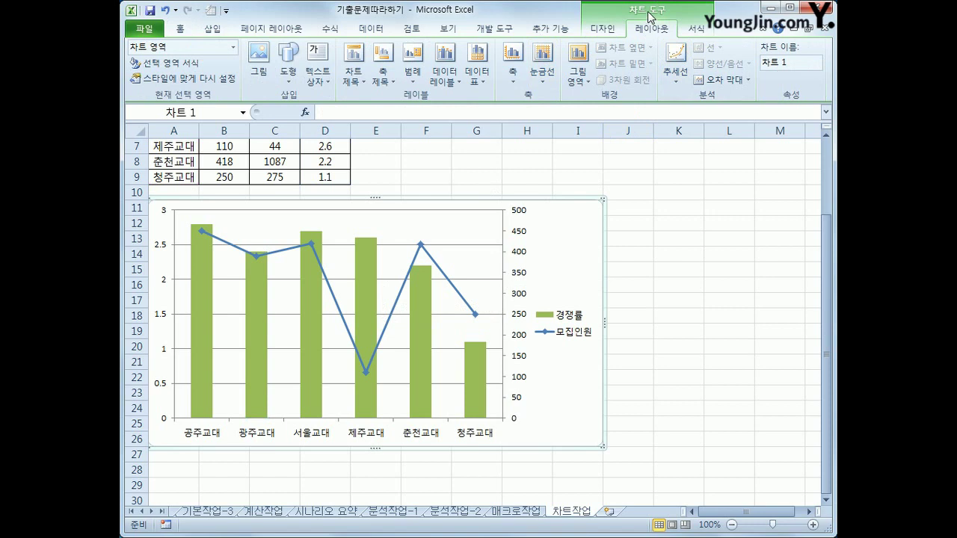
{"action": "left_click", "coordinate": [683, 290]}
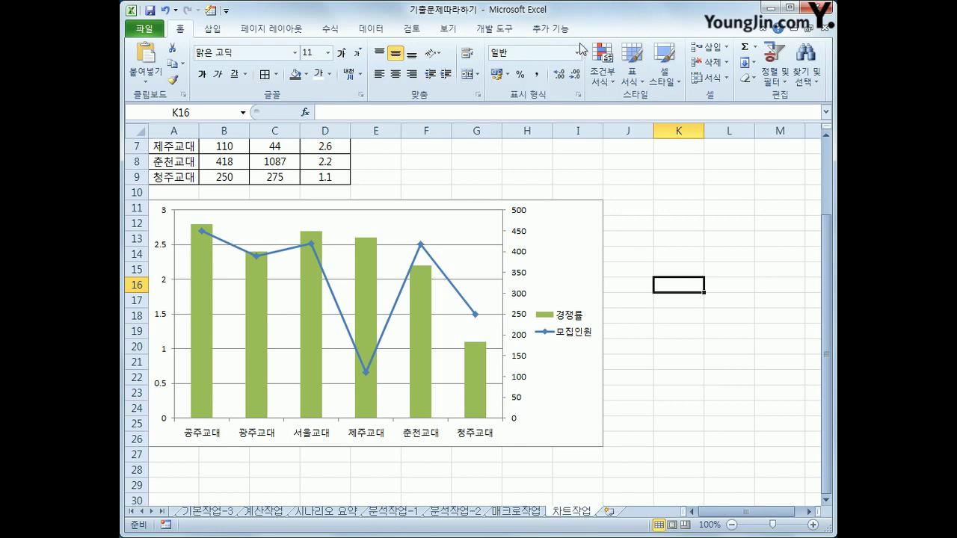
{"action": "left_click", "coordinate": [566, 243]}
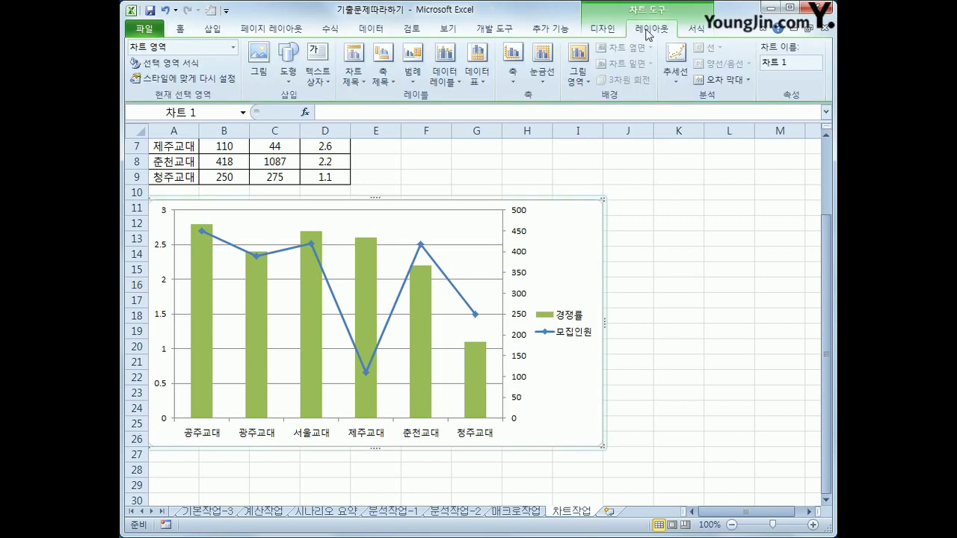
Add a chart title above the chart reading 교육대 정시지원 현황
{"action": "left_click", "coordinate": [354, 75]}
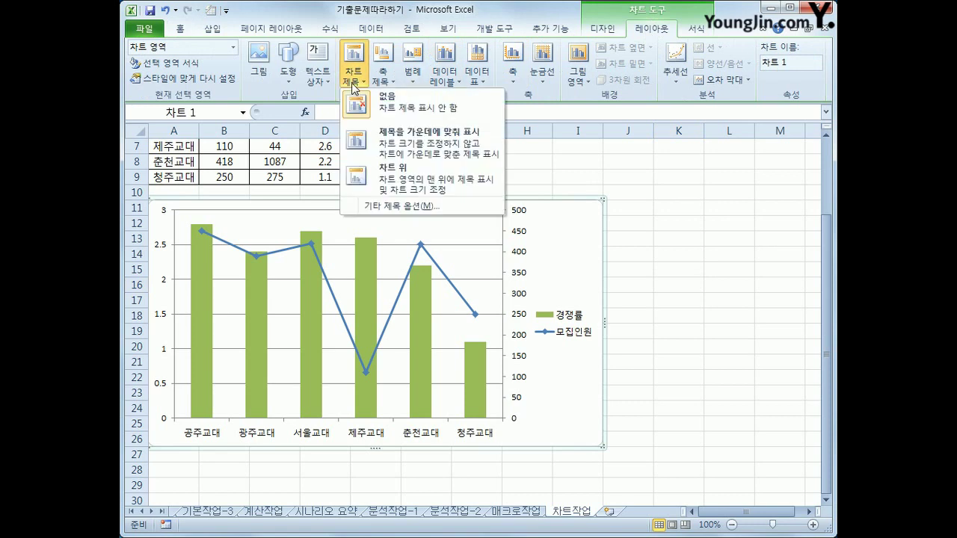
{"action": "left_click", "coordinate": [418, 178]}
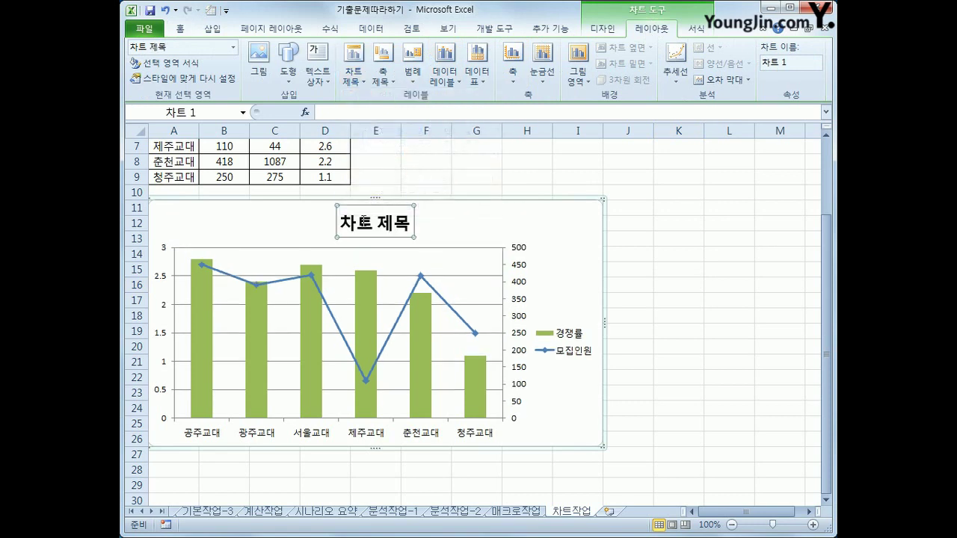
{"action": "left_click_drag", "start_coordinate": [341, 228], "coordinate": [409, 232]}
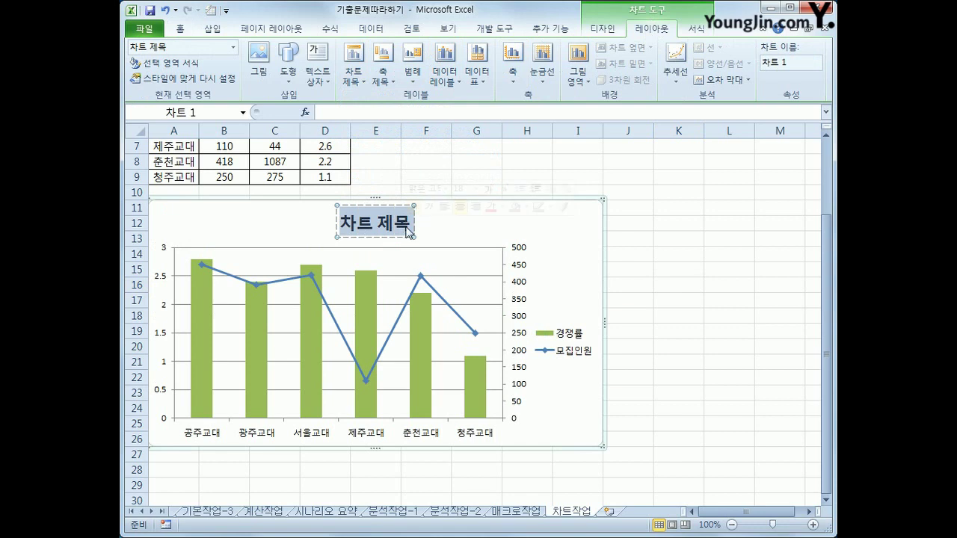
{"action": "key", "text": "Delete"}
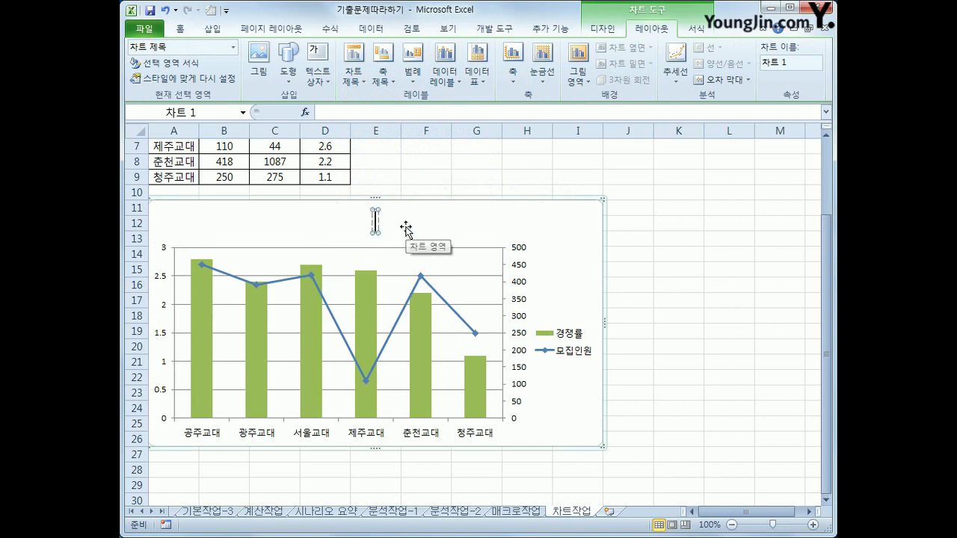
{"action": "type", "text": "교"}
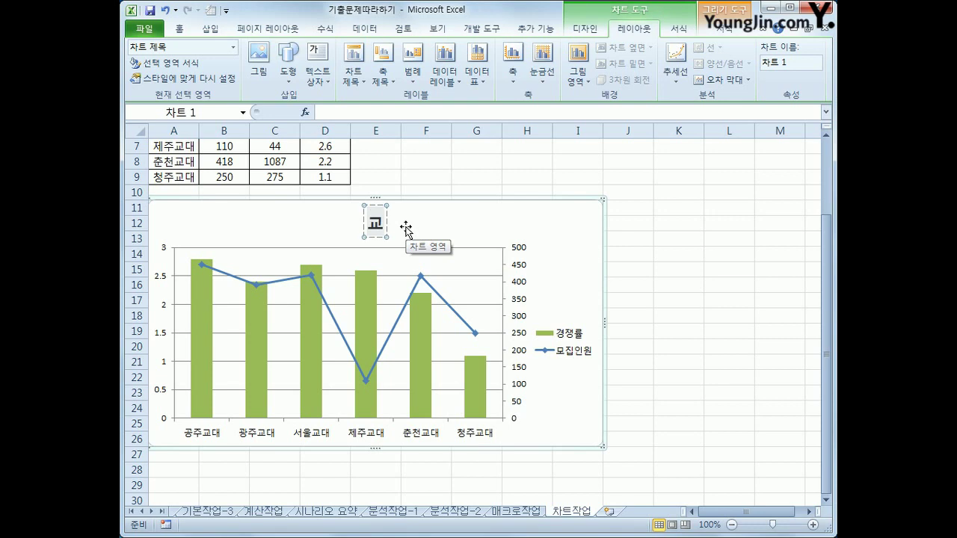
{"action": "type", "text": "육대 저신"}
{"action": "key", "text": "BackSpace"}
{"action": "key", "text": "BackSpace"}
{"action": "key", "text": "BackSpace"}
{"action": "type", "text": "정시지원 현황"}
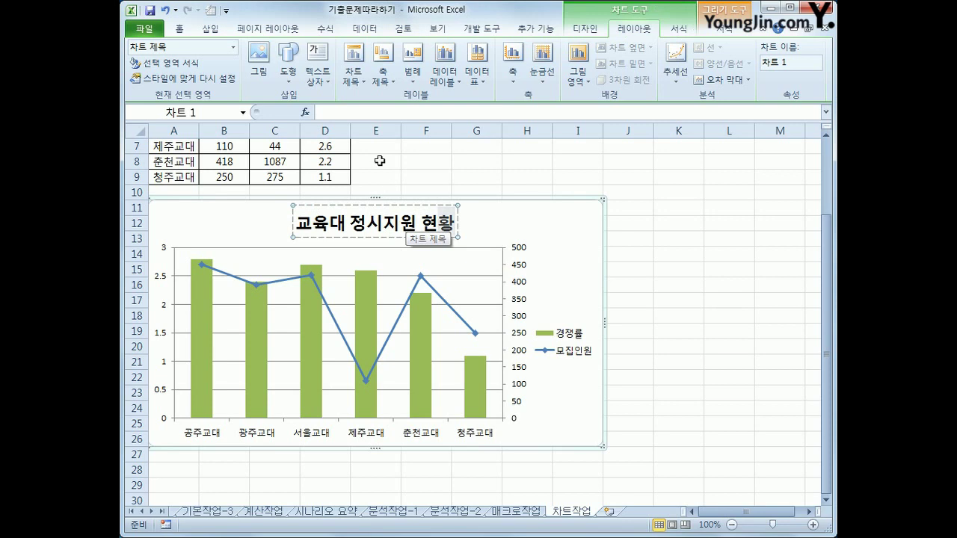
{"action": "left_click", "coordinate": [353, 71]}
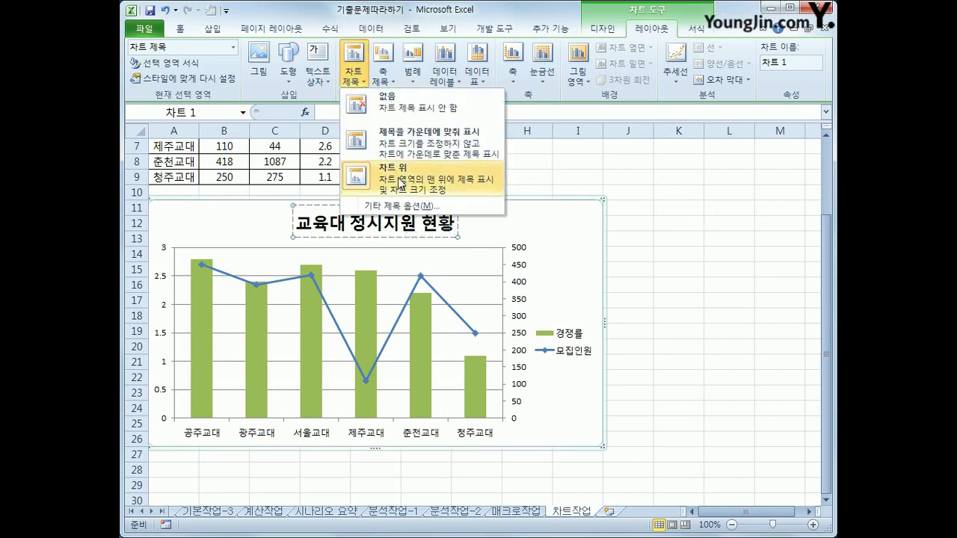
{"action": "left_click", "coordinate": [401, 182]}
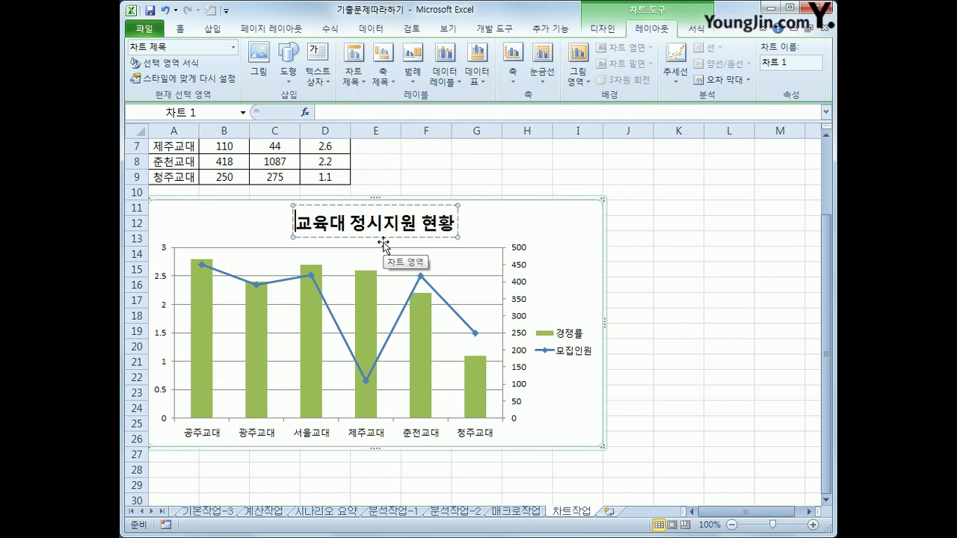
{"action": "left_click", "coordinate": [406, 203]}
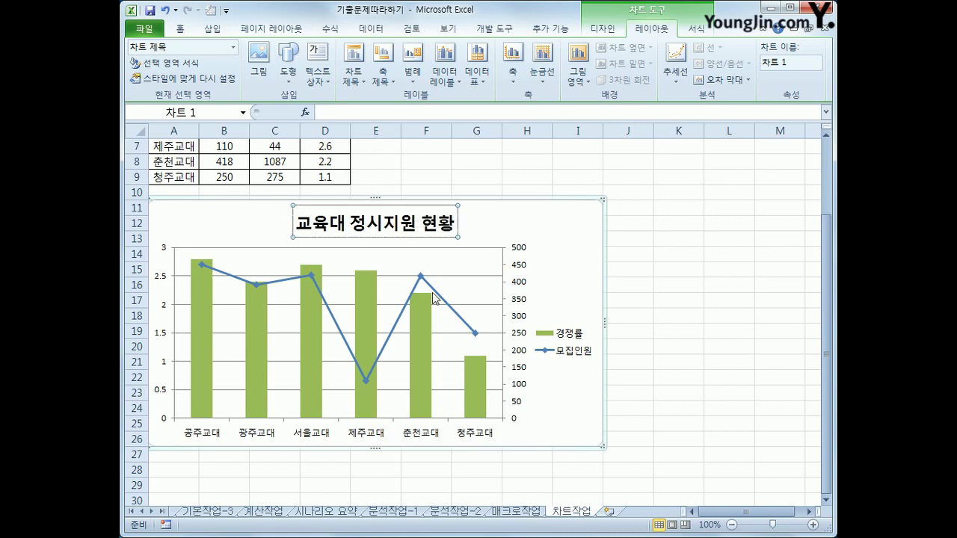
Set the title font to 굴림체 and decrease its size from 18 to 16
{"action": "right_click", "coordinate": [408, 207]}
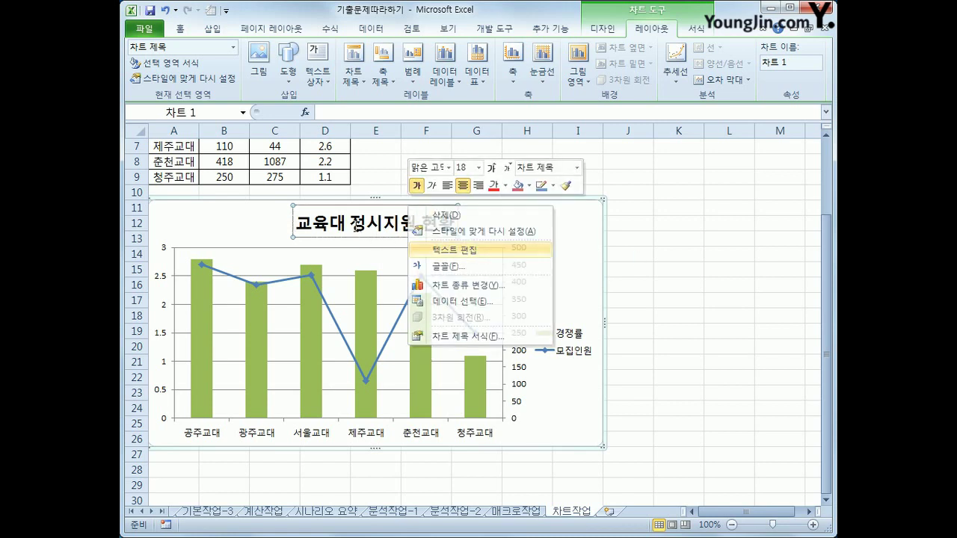
{"action": "left_click", "coordinate": [456, 250]}
{"action": "right_click", "coordinate": [353, 222]}
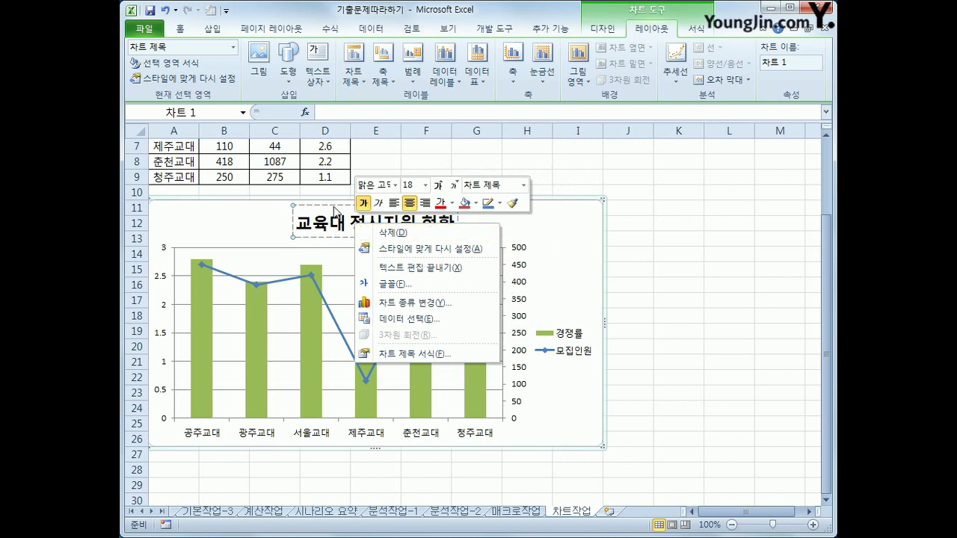
{"action": "left_click", "coordinate": [334, 211]}
{"action": "right_click", "coordinate": [335, 206]}
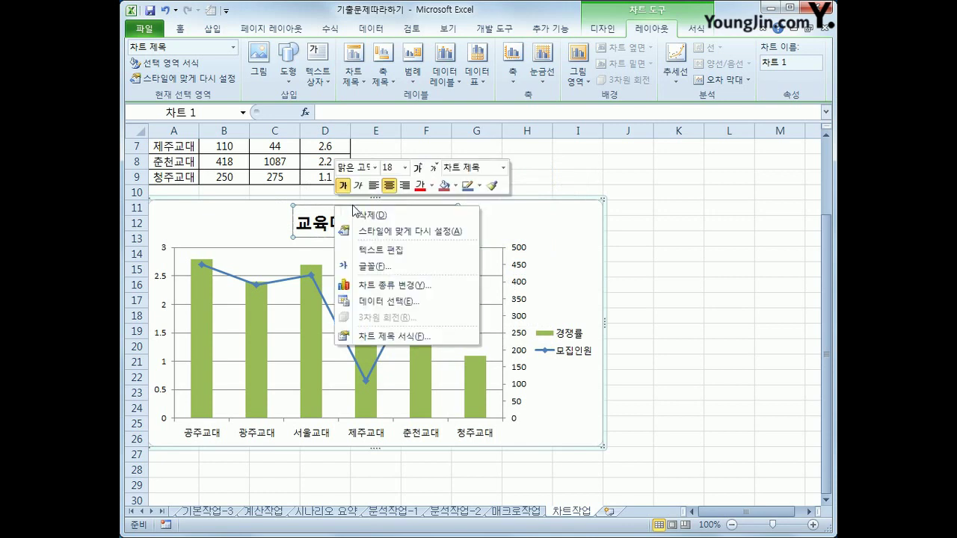
{"action": "left_click", "coordinate": [374, 168]}
{"action": "left_click_drag", "start_coordinate": [527, 204], "coordinate": [523, 303]}
{"action": "left_click", "coordinate": [421, 337]}
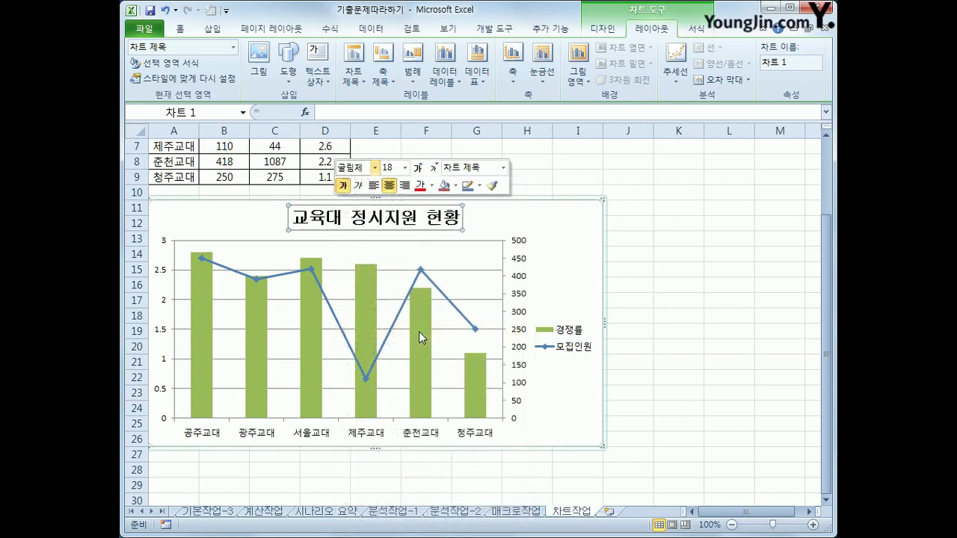
{"action": "left_click", "coordinate": [434, 167]}
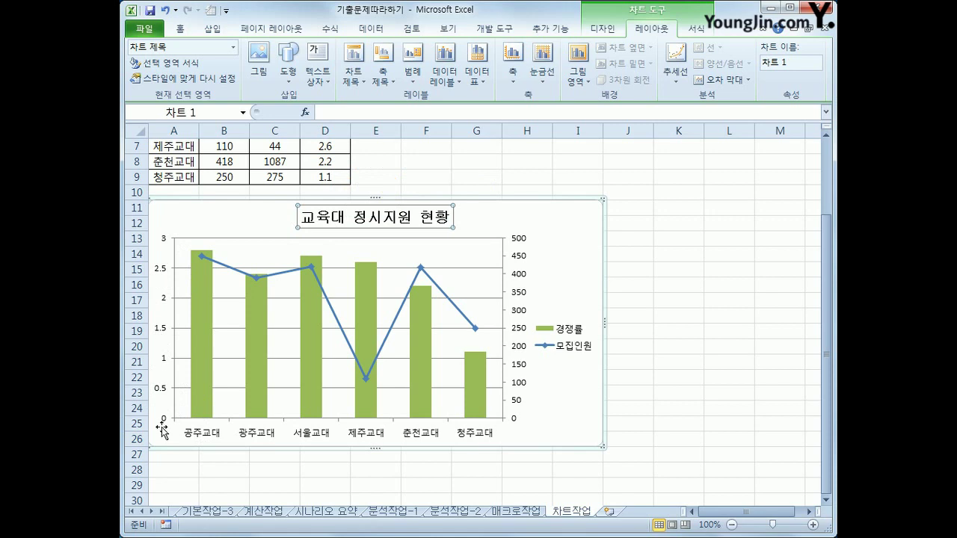
Fix the primary 경쟁률 axis major unit at 0.7
{"action": "left_click", "coordinate": [163, 276]}
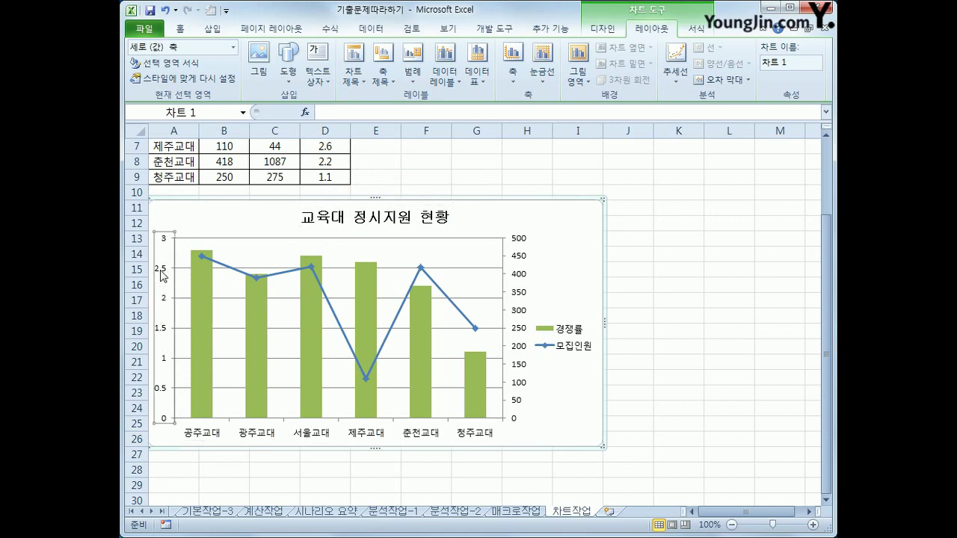
{"action": "right_click", "coordinate": [163, 276]}
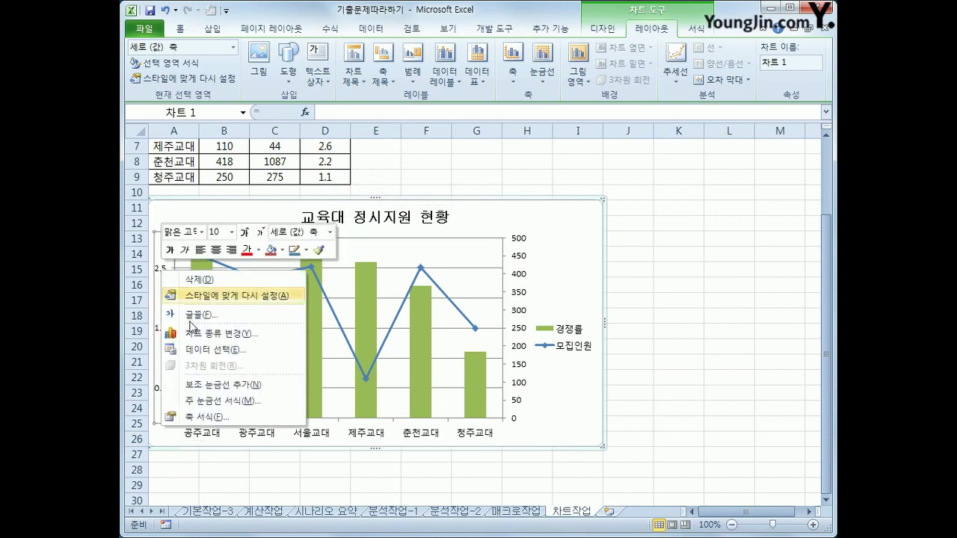
{"action": "left_click", "coordinate": [242, 417]}
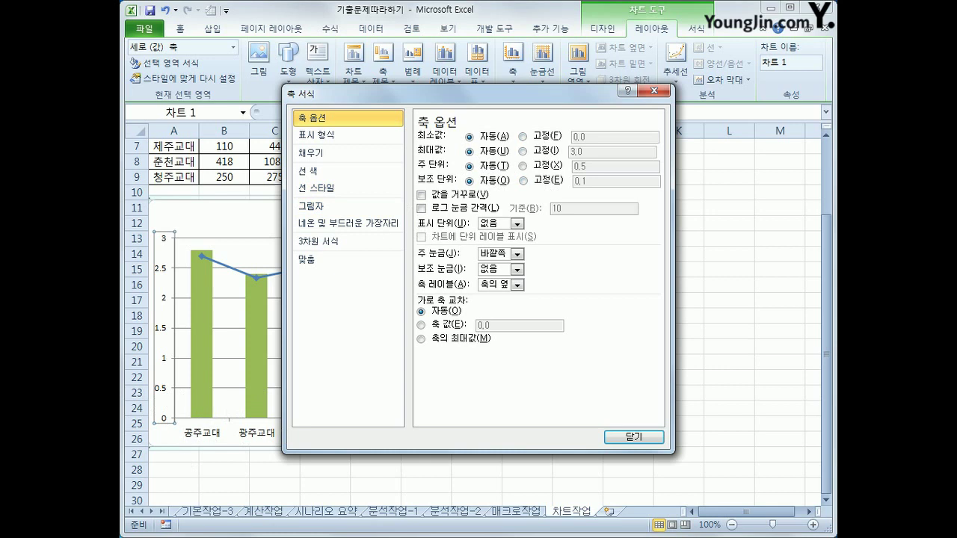
{"action": "key", "text": "ctrl+2"}
{"action": "mouse_move", "coordinate": [171, 428]}
{"action": "left_mouse_down"}
{"action": "mouse_move", "coordinate": [188, 438]}
{"action": "mouse_move", "coordinate": [157, 436]}
{"action": "mouse_move", "coordinate": [177, 432]}
{"action": "left_mouse_up"}
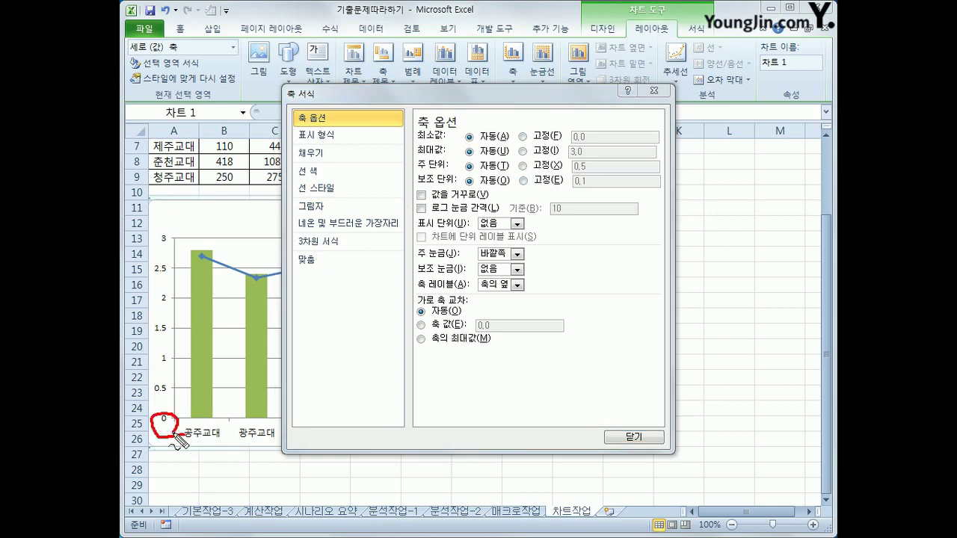
{"action": "left_click_drag", "start_coordinate": [166, 379], "coordinate": [157, 394]}
{"action": "mouse_move", "coordinate": [159, 344]}
{"action": "left_mouse_down"}
{"action": "mouse_move", "coordinate": [170, 357]}
{"action": "mouse_move", "coordinate": [160, 369]}
{"action": "mouse_move", "coordinate": [175, 416]}
{"action": "left_mouse_up"}
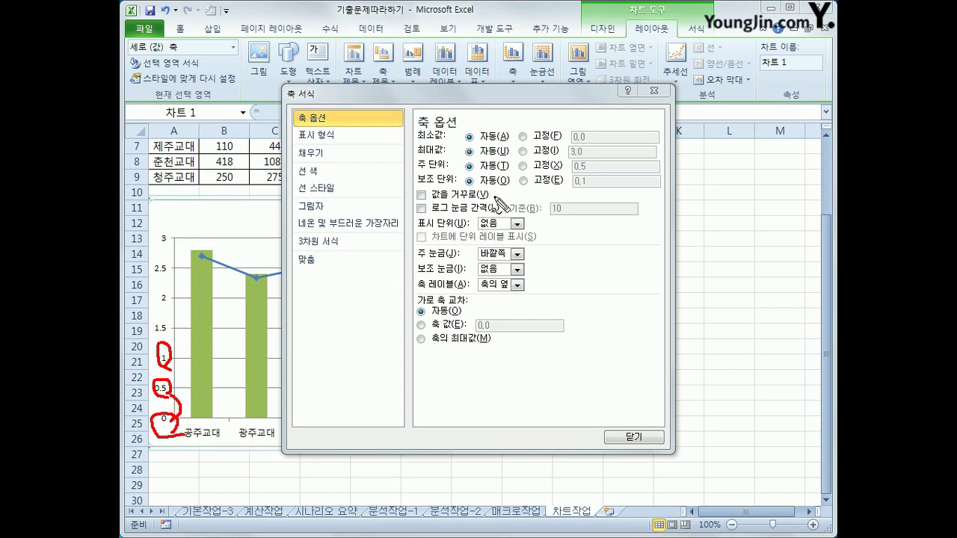
{"action": "left_click_drag", "start_coordinate": [519, 160], "coordinate": [530, 158]}
{"action": "key", "text": "Escape"}
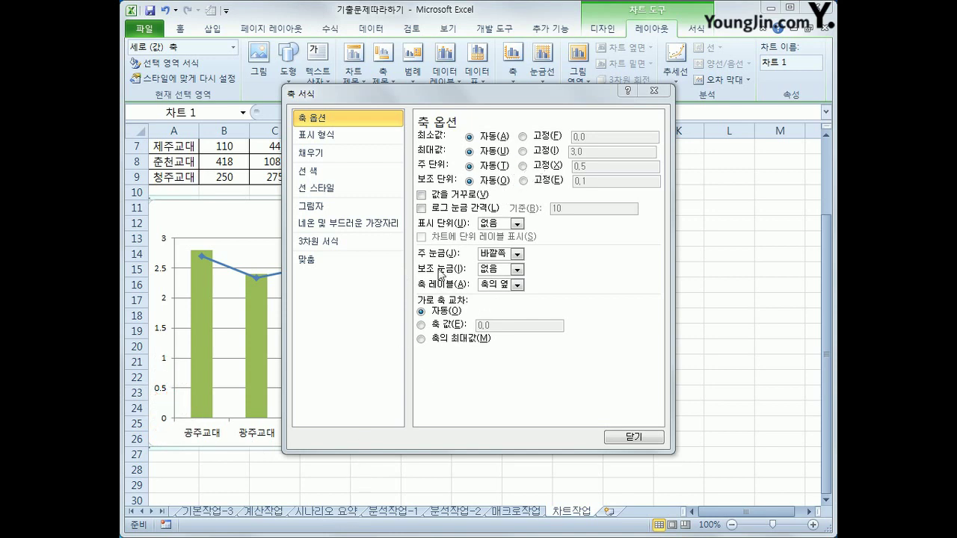
{"action": "left_click", "coordinate": [530, 167]}
{"action": "left_click_drag", "start_coordinate": [593, 167], "coordinate": [477, 166]}
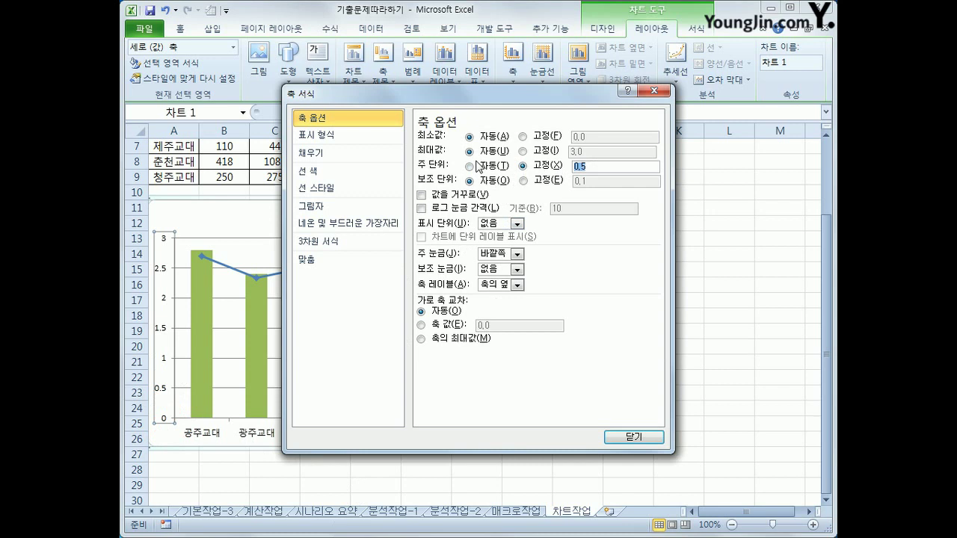
{"action": "type", "text": "0."}
{"action": "left_click", "coordinate": [639, 440]}
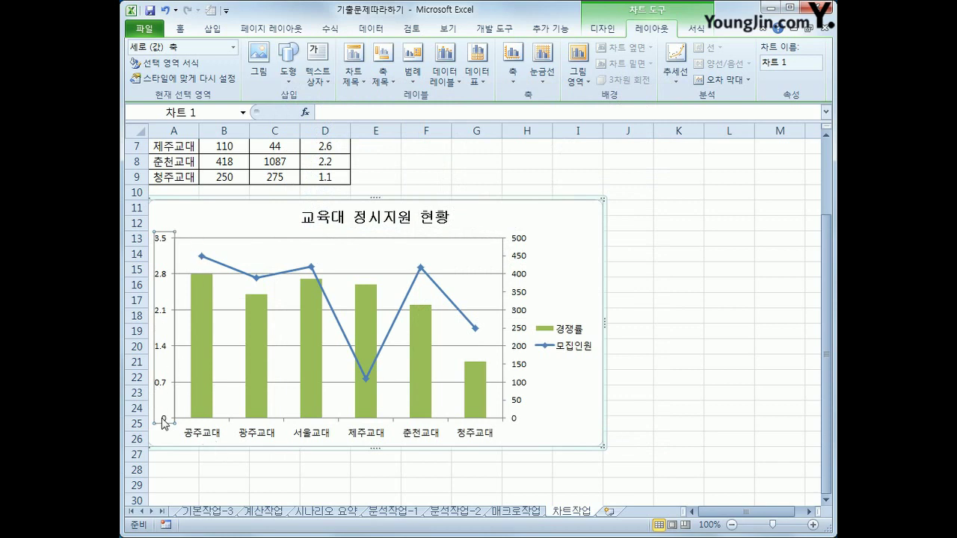
Fix the secondary 모집인원 axis major unit at 100, giving ticks 0 through 500
{"action": "left_click", "coordinate": [524, 293]}
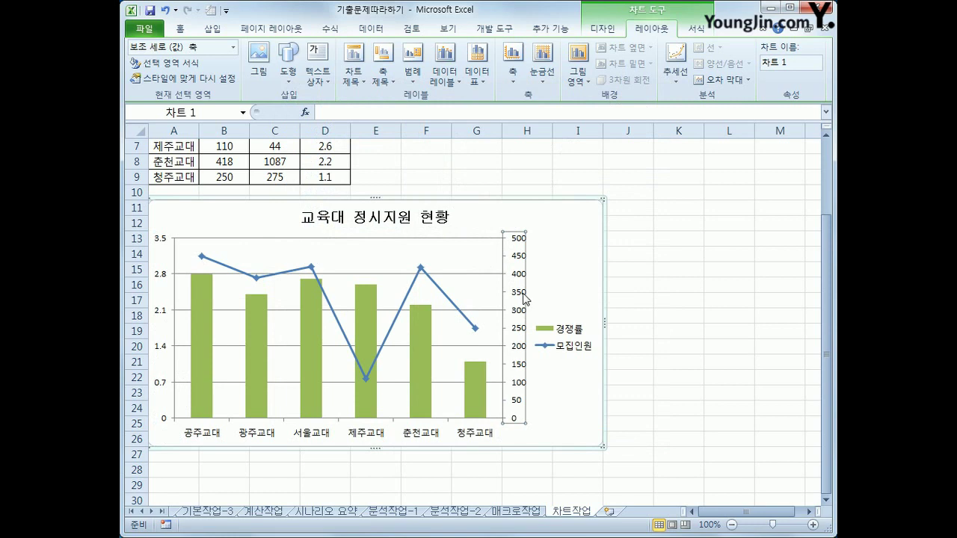
{"action": "right_click", "coordinate": [524, 298]}
{"action": "left_click", "coordinate": [591, 443]}
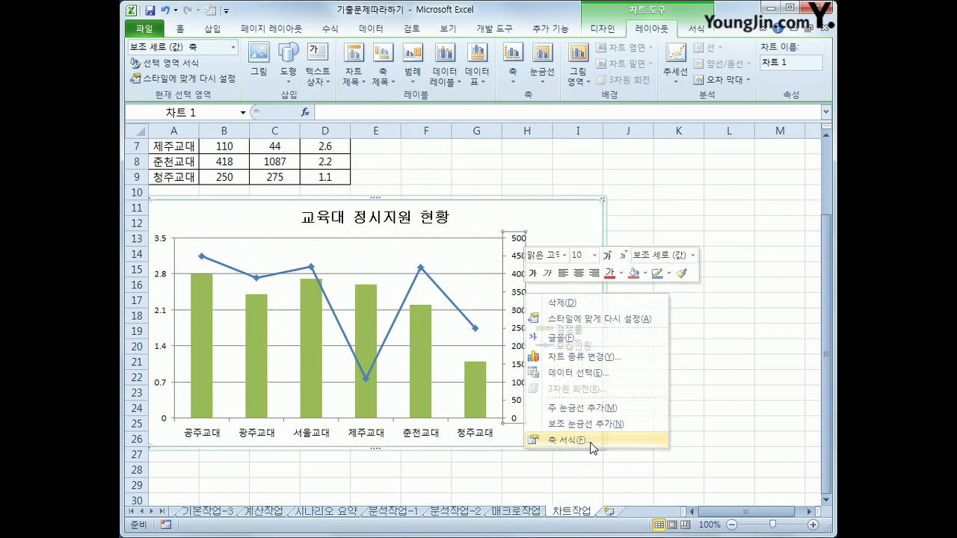
{"action": "left_click_drag", "start_coordinate": [533, 101], "coordinate": [382, 89]}
{"action": "left_click", "coordinate": [403, 159]}
{"action": "left_click_drag", "start_coordinate": [482, 164], "coordinate": [434, 154]}
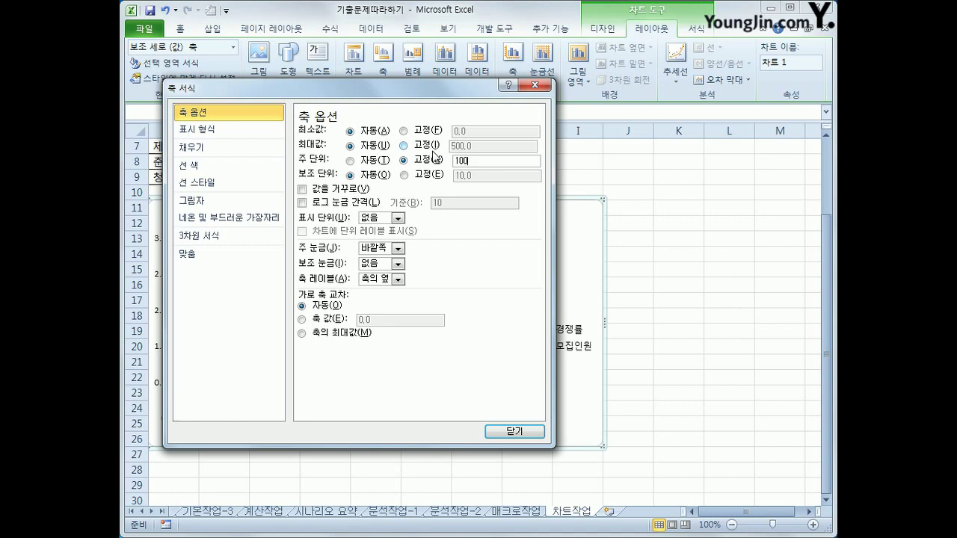
{"action": "type", "text": "100"}
{"action": "left_click", "coordinate": [513, 432]}
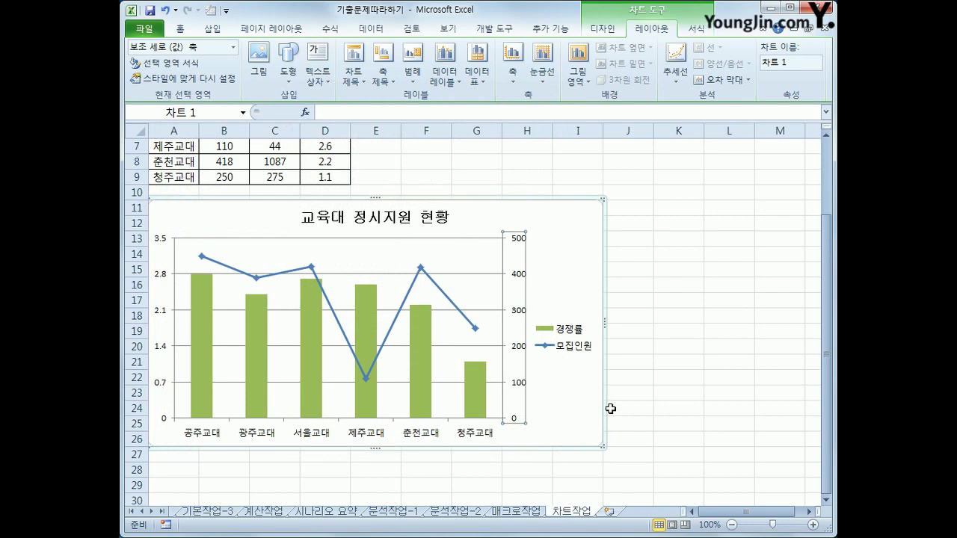
Change the legend font to 바탕체 and enlarge it by three size steps
{"action": "left_click", "coordinate": [569, 352]}
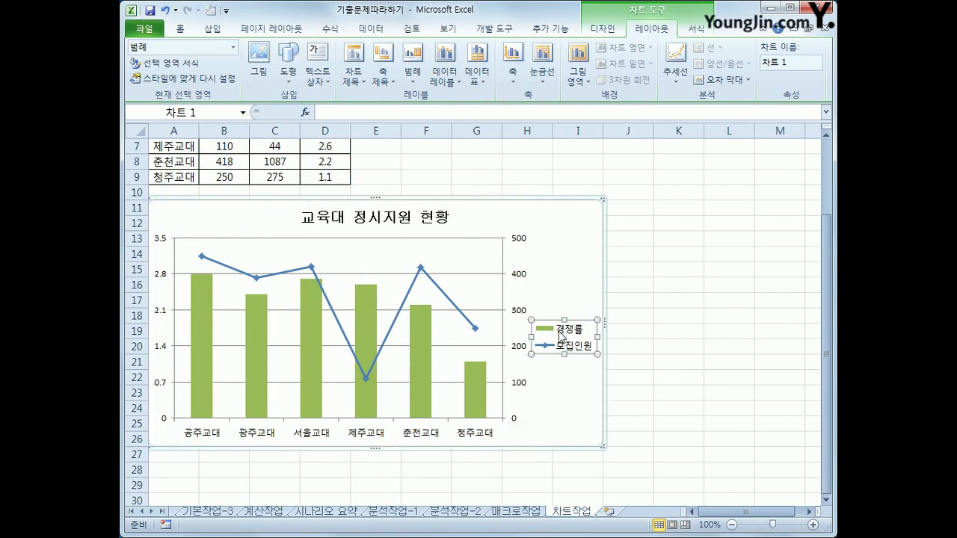
{"action": "right_click", "coordinate": [562, 336]}
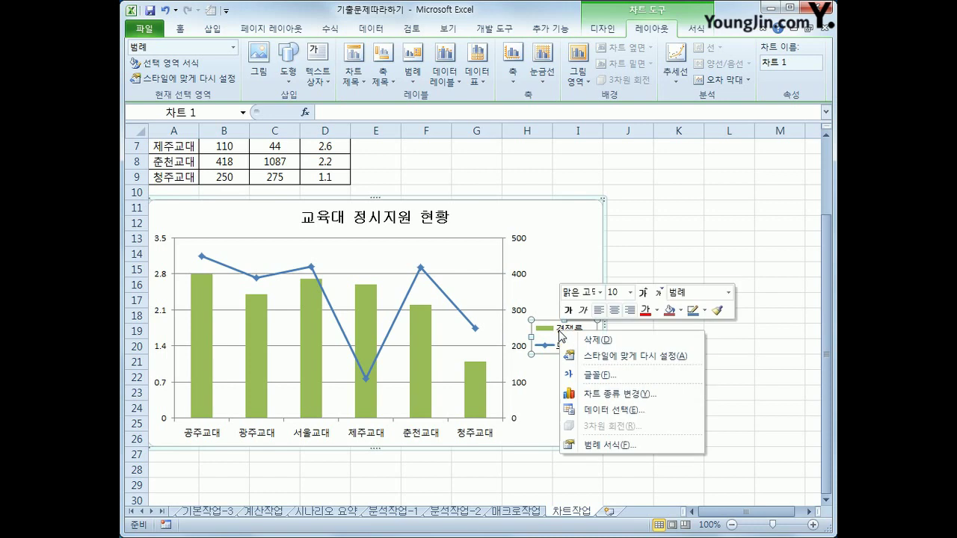
{"action": "left_click", "coordinate": [600, 293]}
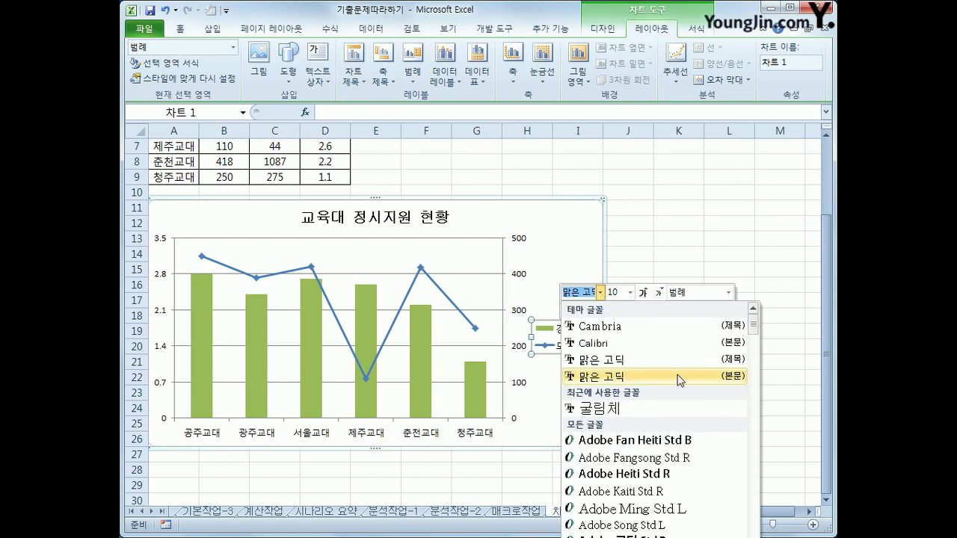
{"action": "left_click_drag", "start_coordinate": [753, 327], "coordinate": [752, 433]}
{"action": "left_click", "coordinate": [673, 383]}
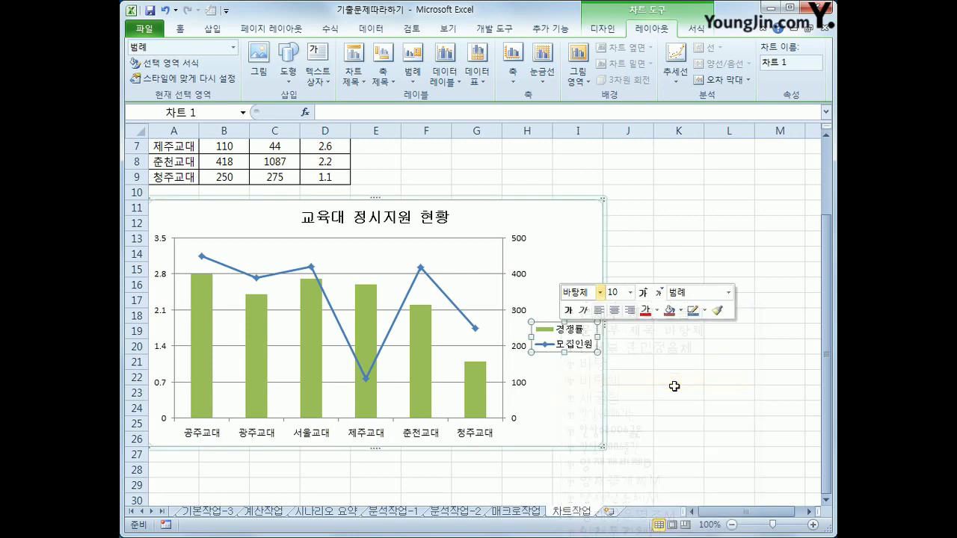
{"action": "left_click", "coordinate": [648, 296]}
{"action": "left_click", "coordinate": [648, 297]}
{"action": "left_click", "coordinate": [648, 296]}
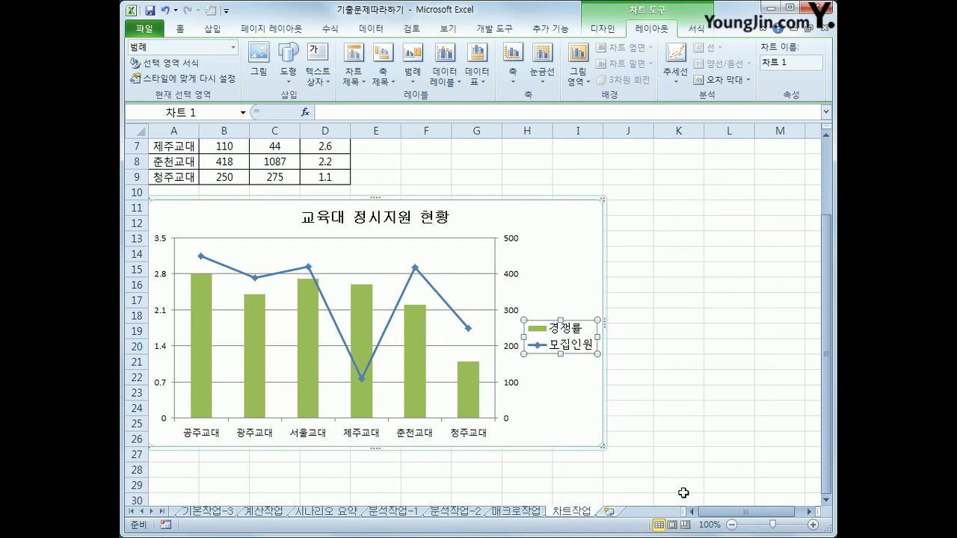
Position the legend at the top of the chart, just below the title
{"action": "right_click", "coordinate": [578, 328]}
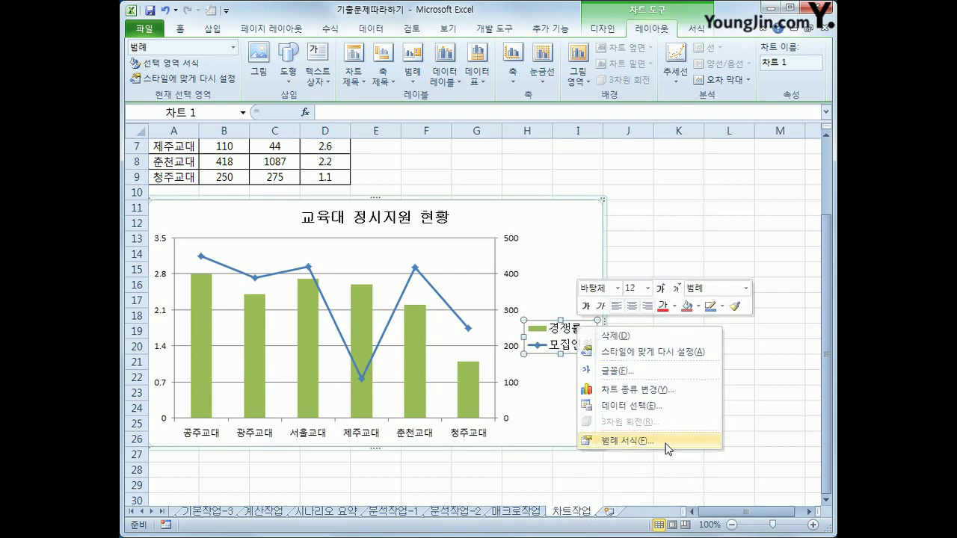
{"action": "left_click", "coordinate": [667, 450]}
{"action": "left_click", "coordinate": [331, 159]}
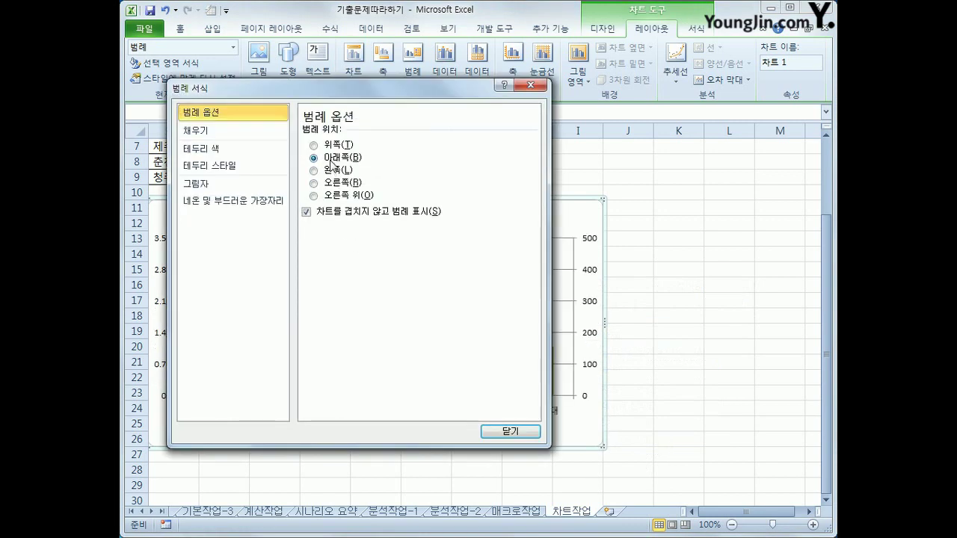
{"action": "left_click", "coordinate": [337, 146]}
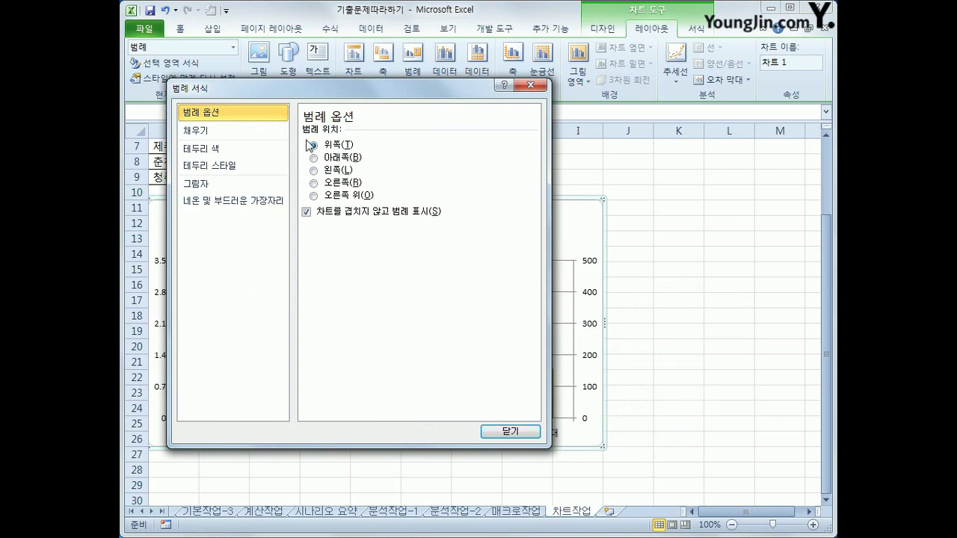
{"action": "left_click", "coordinate": [512, 433]}
{"action": "left_click", "coordinate": [680, 445]}
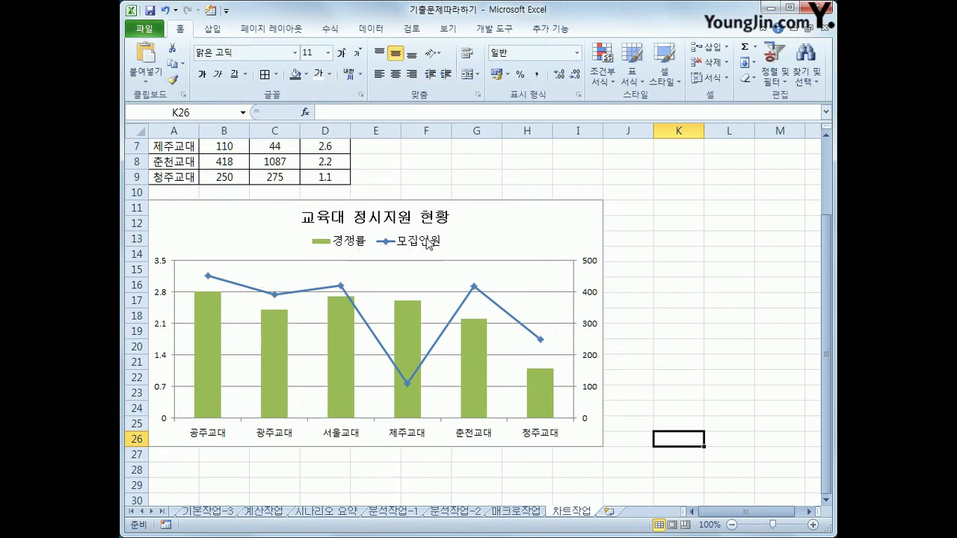
{"action": "key", "text": "ctrl+2"}
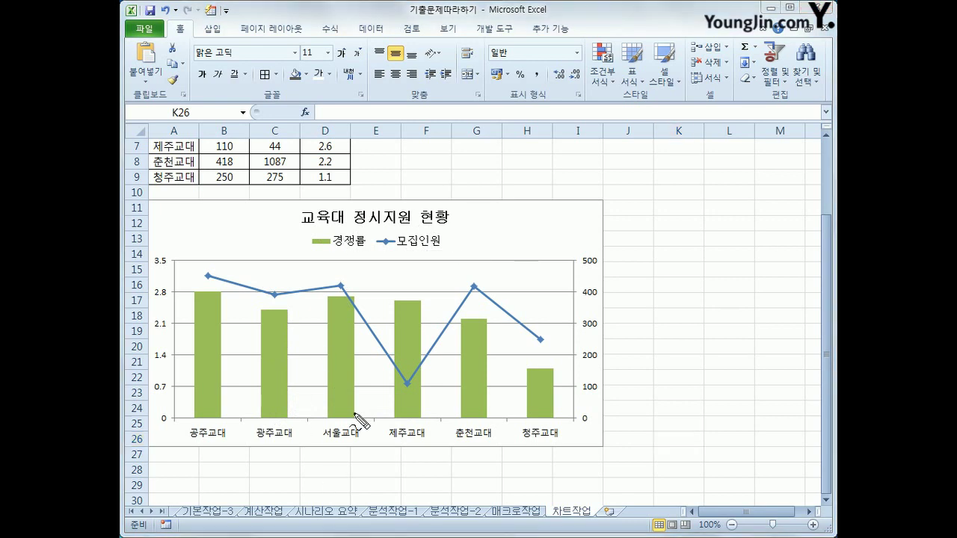
{"action": "mouse_move", "coordinate": [306, 237]}
{"action": "left_mouse_down"}
{"action": "mouse_move", "coordinate": [318, 260]}
{"action": "mouse_move", "coordinate": [481, 261]}
{"action": "mouse_move", "coordinate": [363, 222]}
{"action": "mouse_move", "coordinate": [311, 239]}
{"action": "left_mouse_up"}
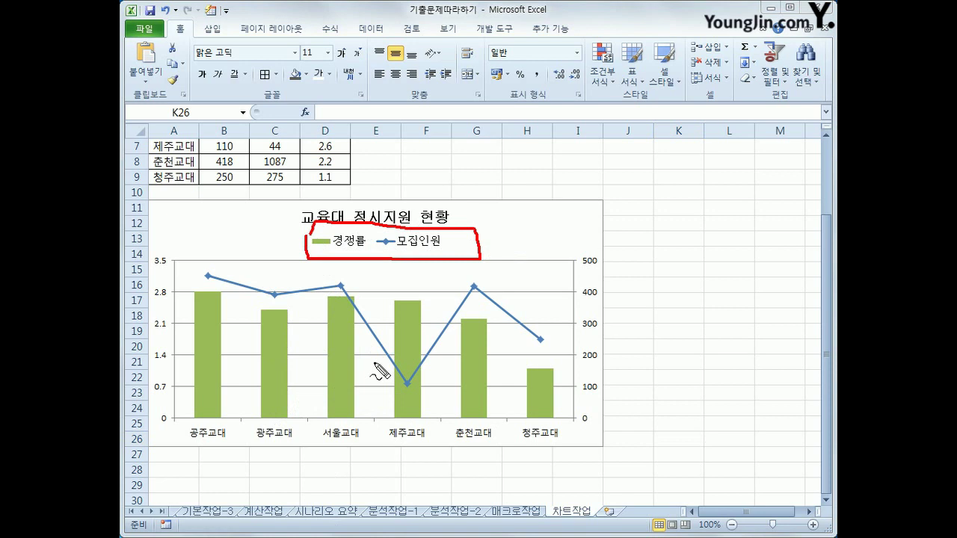
{"action": "key", "text": "Escape"}
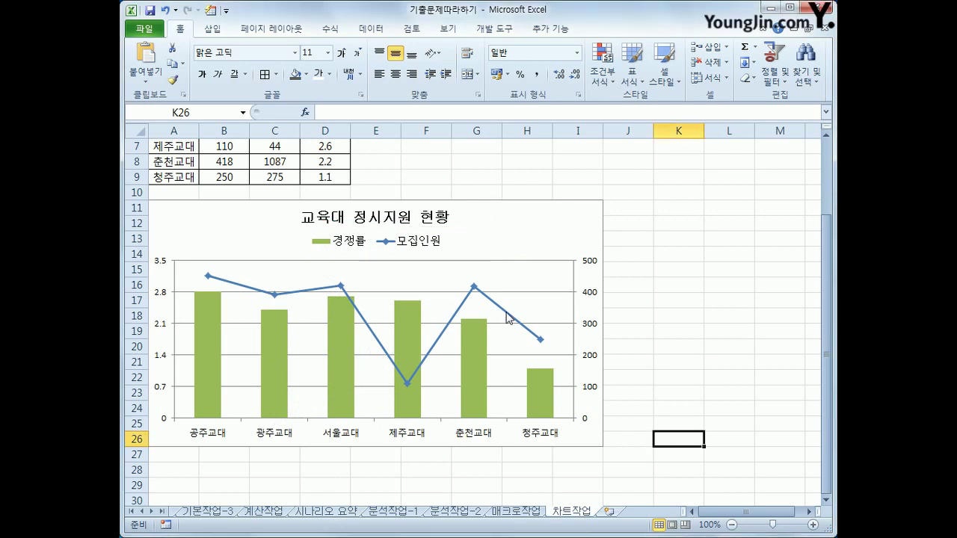